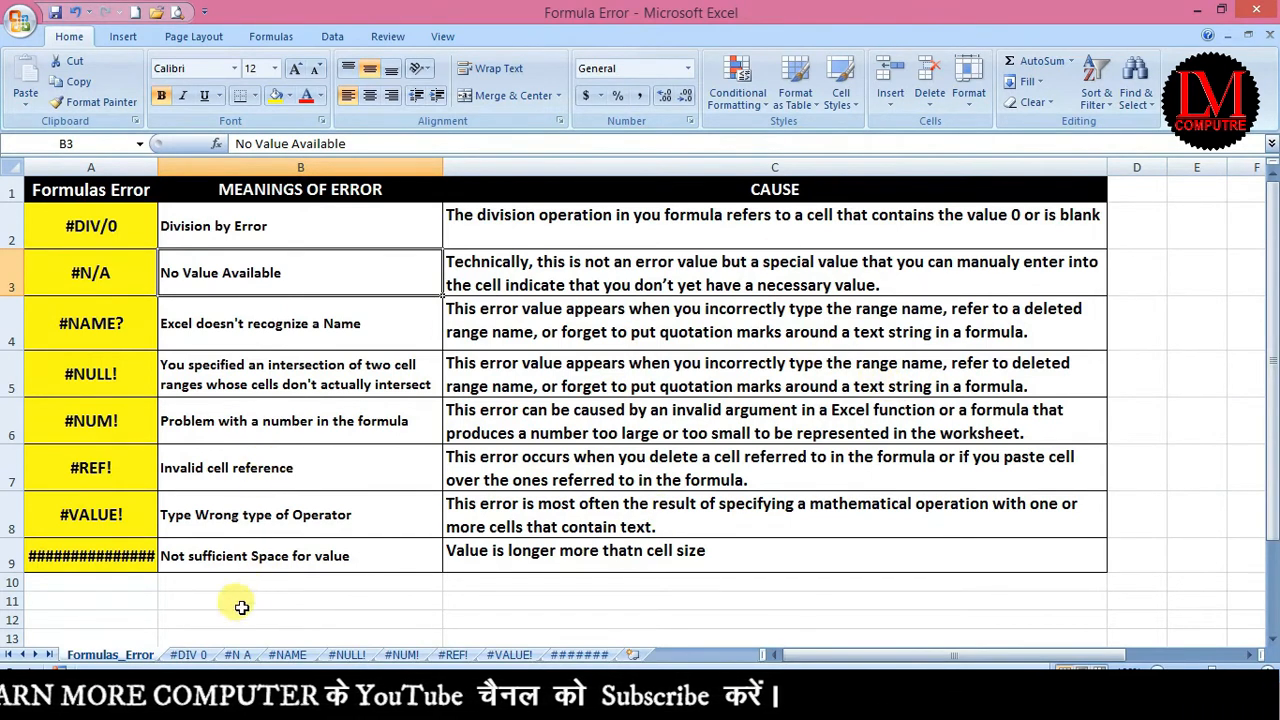
# Open the #DIV 0 sheet and inspect Value01's 24 in C6 and the 0 divisor in C7.
pyautogui.click(189, 655)
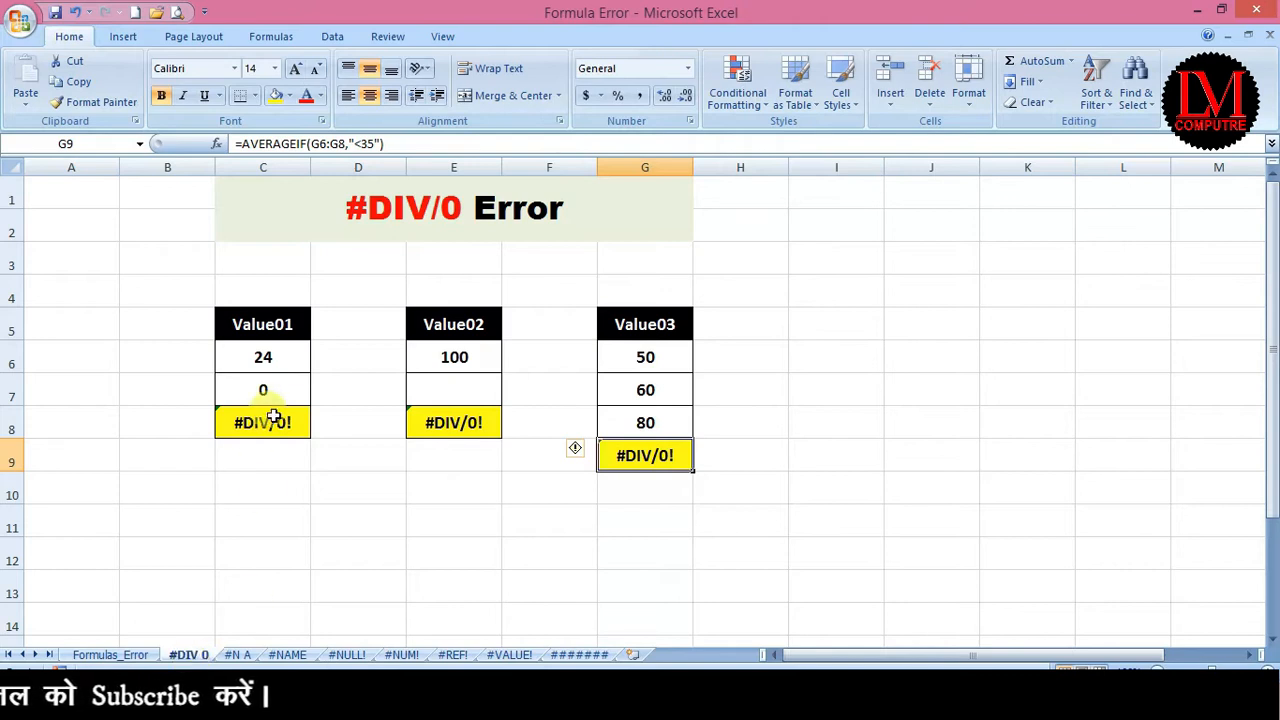
pyautogui.click(278, 348)
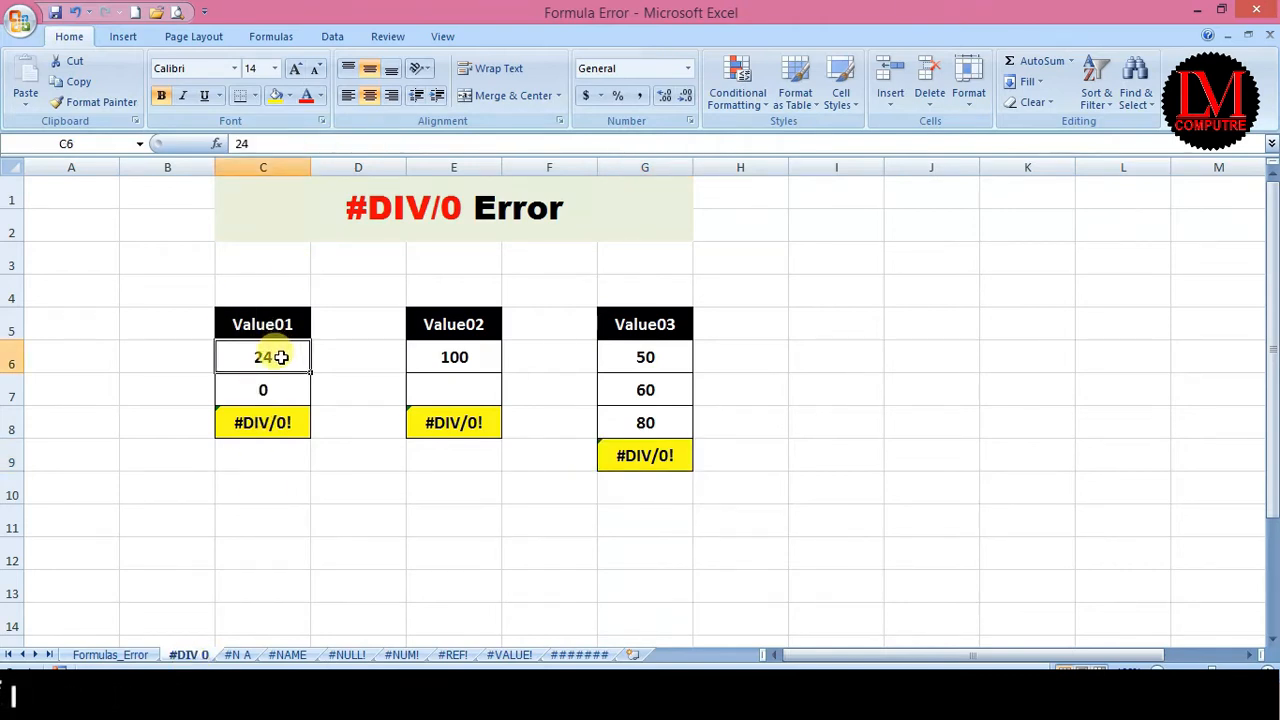
pyautogui.click(262, 388)
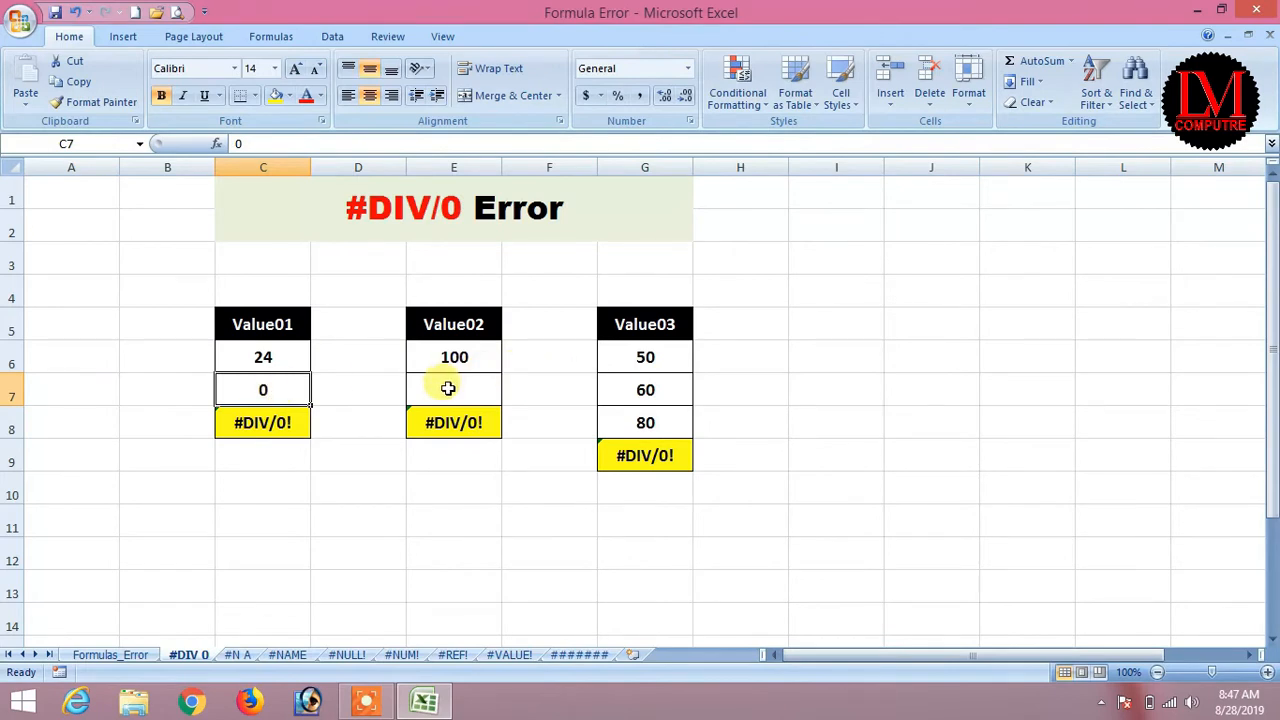
# Check C6, C7 and C8's division formula, then replace C7's 0 divisor with 2 so C8 shows 12.
pyautogui.click(284, 357)
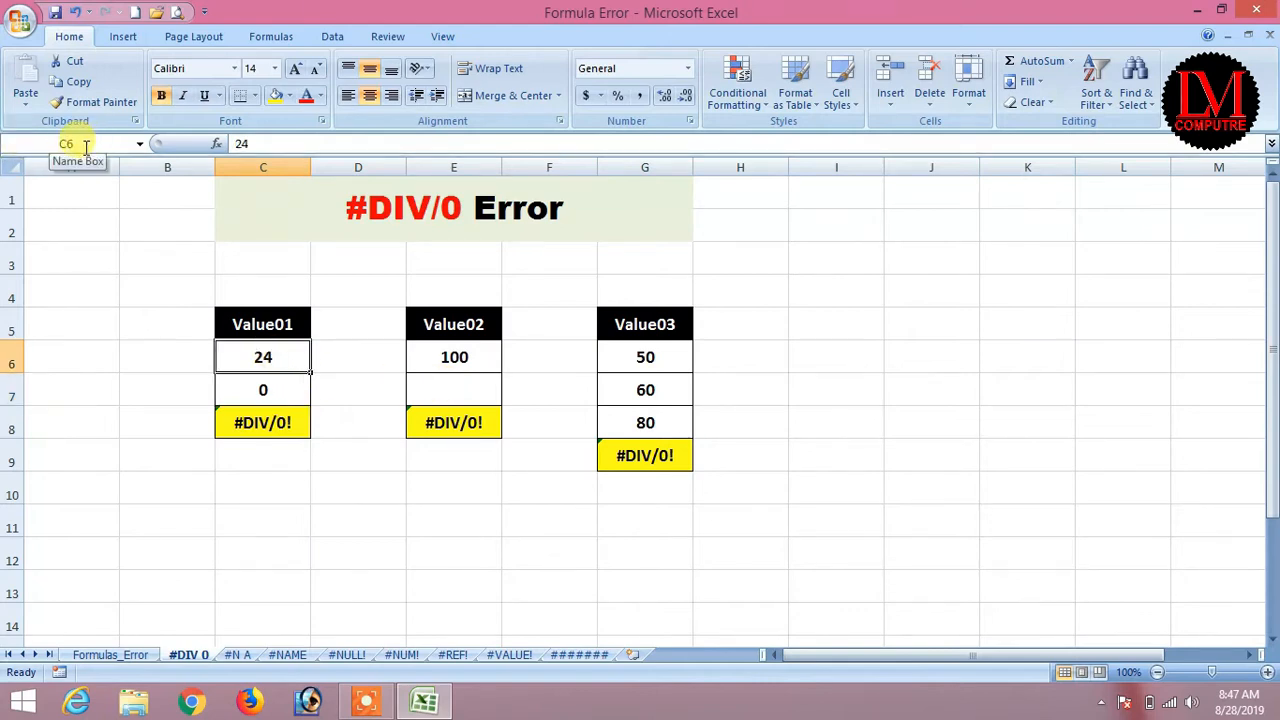
pyautogui.click(276, 389)
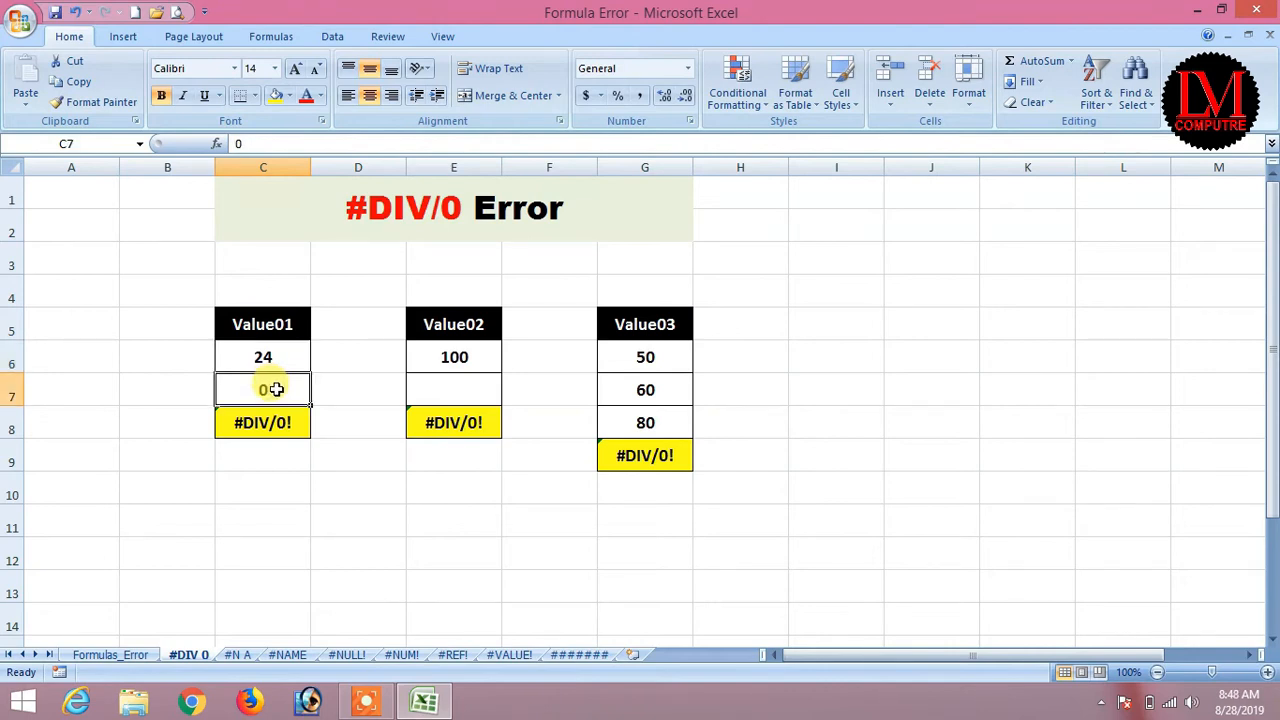
pyautogui.click(268, 424)
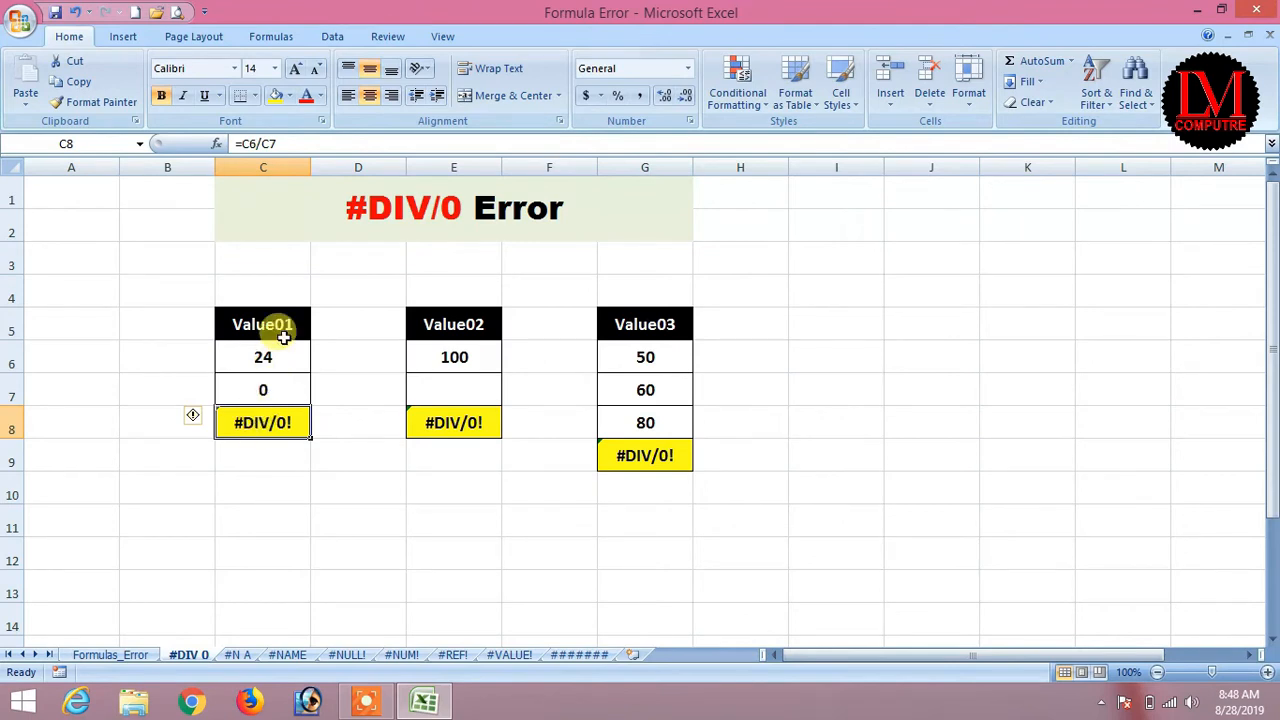
pyautogui.click(266, 388)
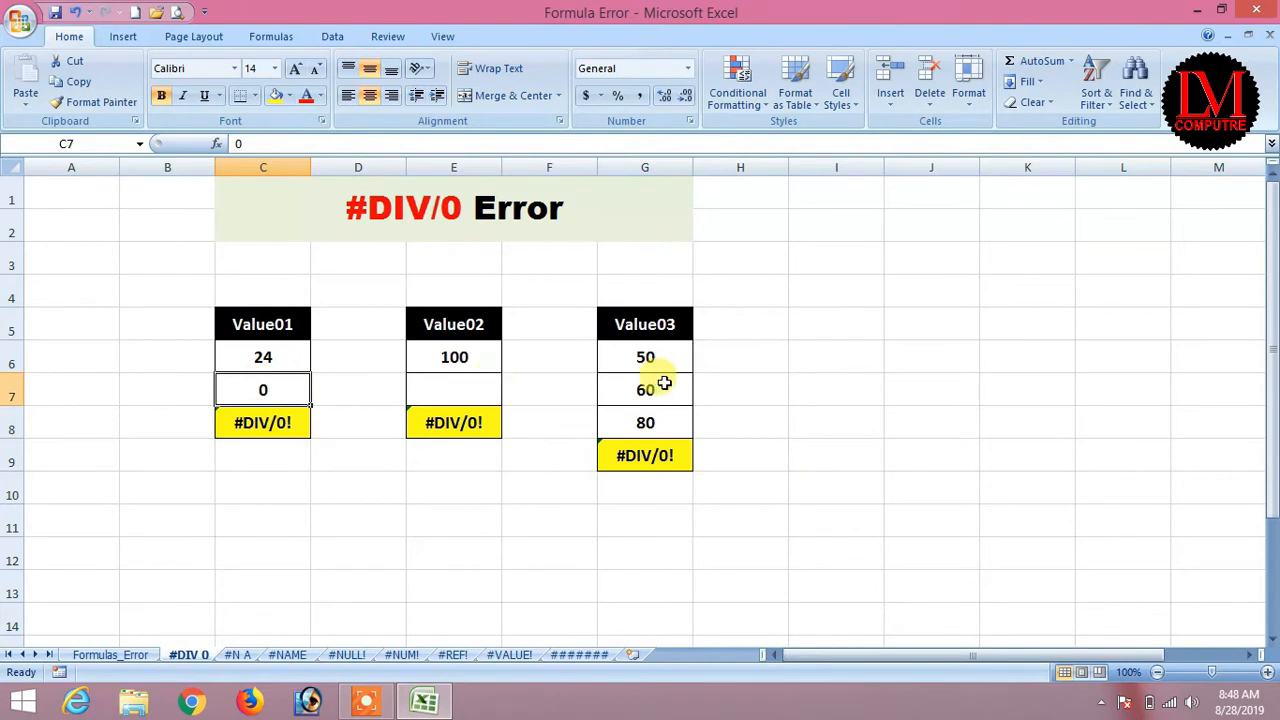
pyautogui.write('2')
pyautogui.press('Return')
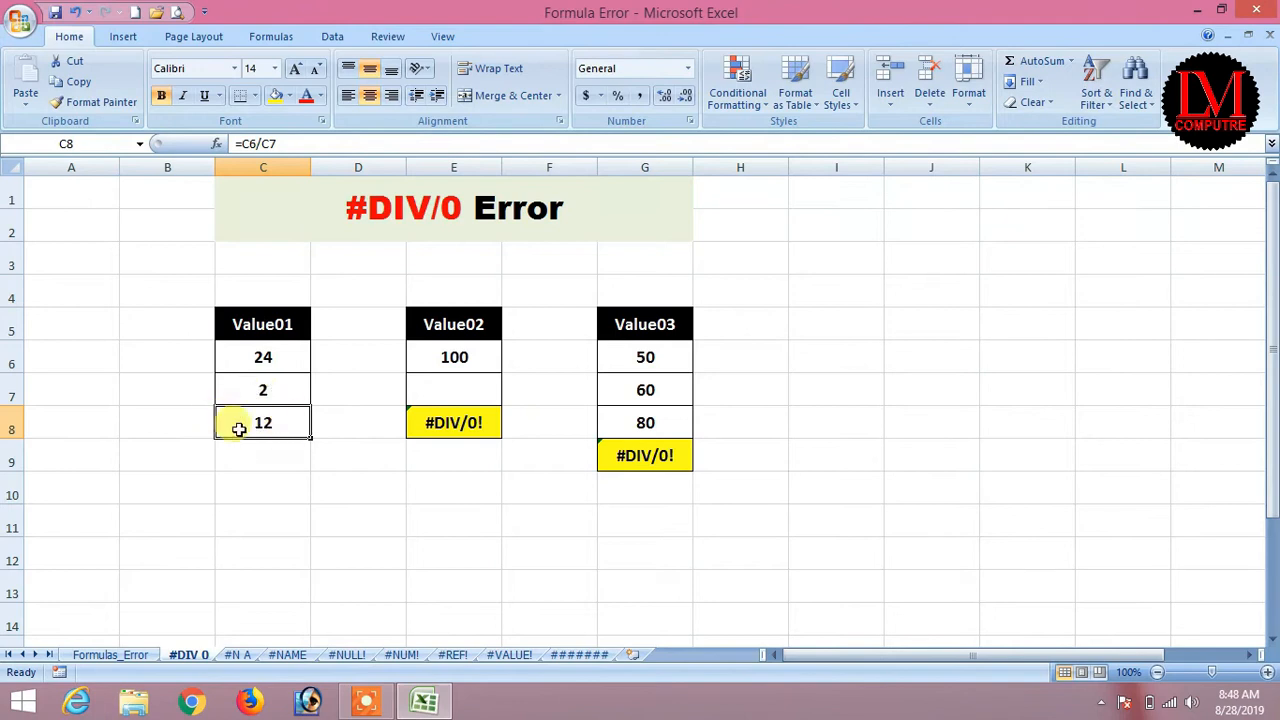
# Re-enter the formula =C6/C7 in C8 using arrow-key references.
pyautogui.write('=')
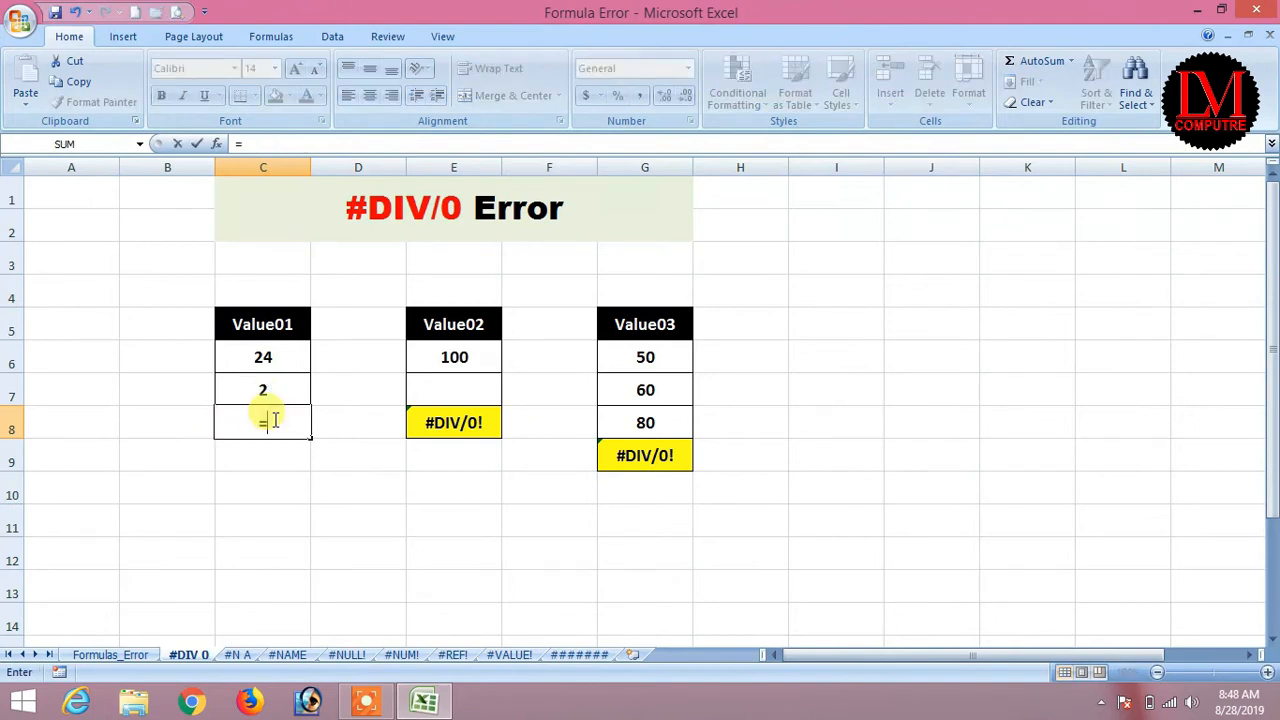
pyautogui.press('Up')
pyautogui.press('Up')
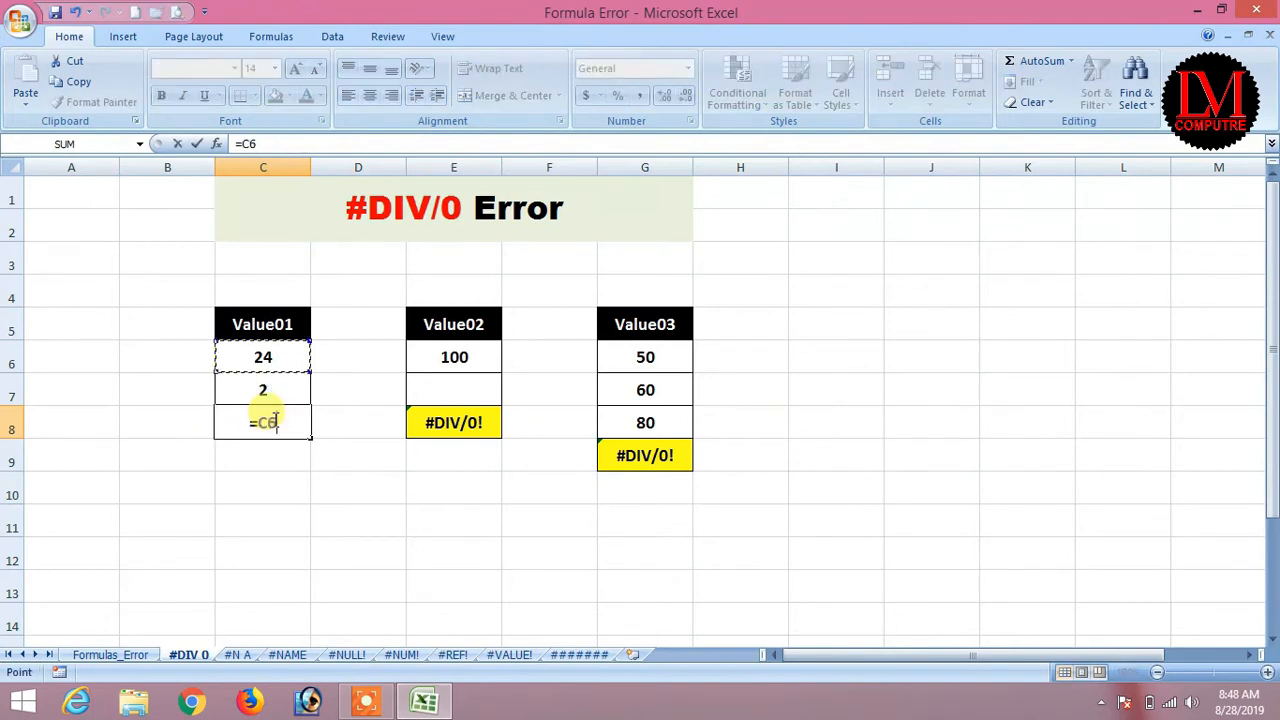
pyautogui.write('/')
pyautogui.press('Up')
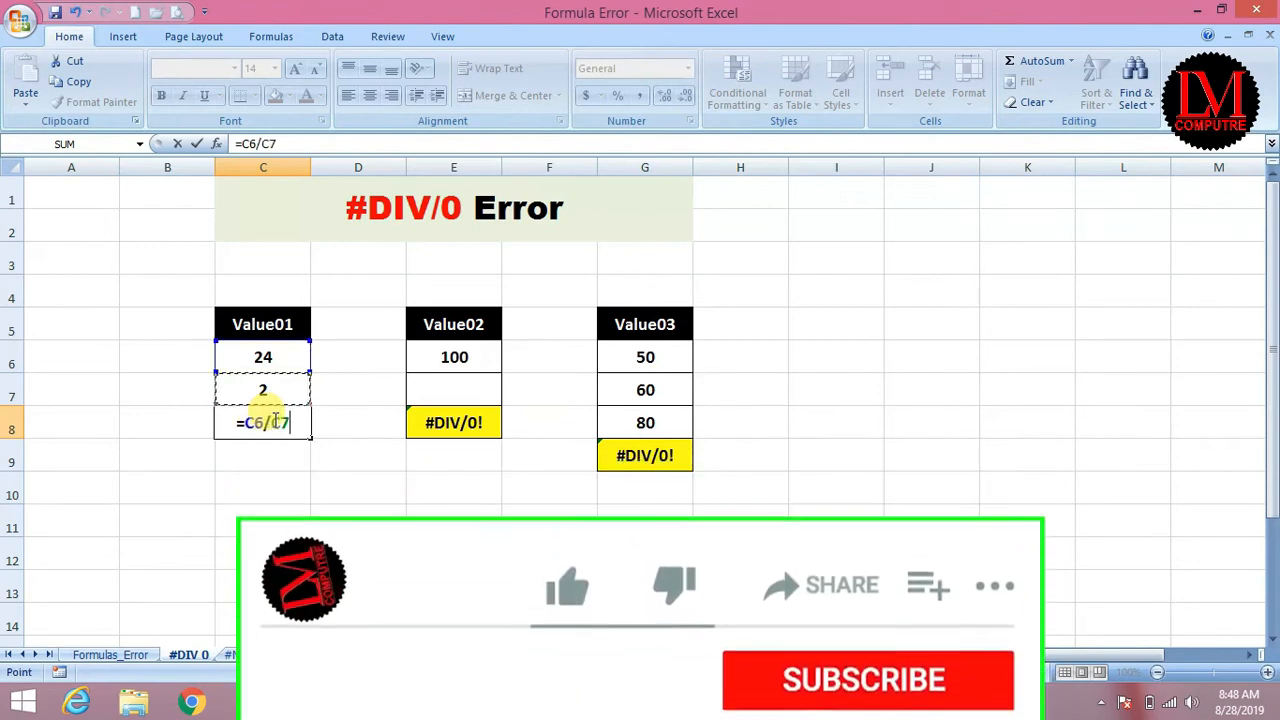
pyautogui.press('Return')
pyautogui.click(273, 421)
# Set C7 back to 0 to restore #DIV/0!, then check Value02's 100 in E6 and empty E7.
pyautogui.click(274, 391)
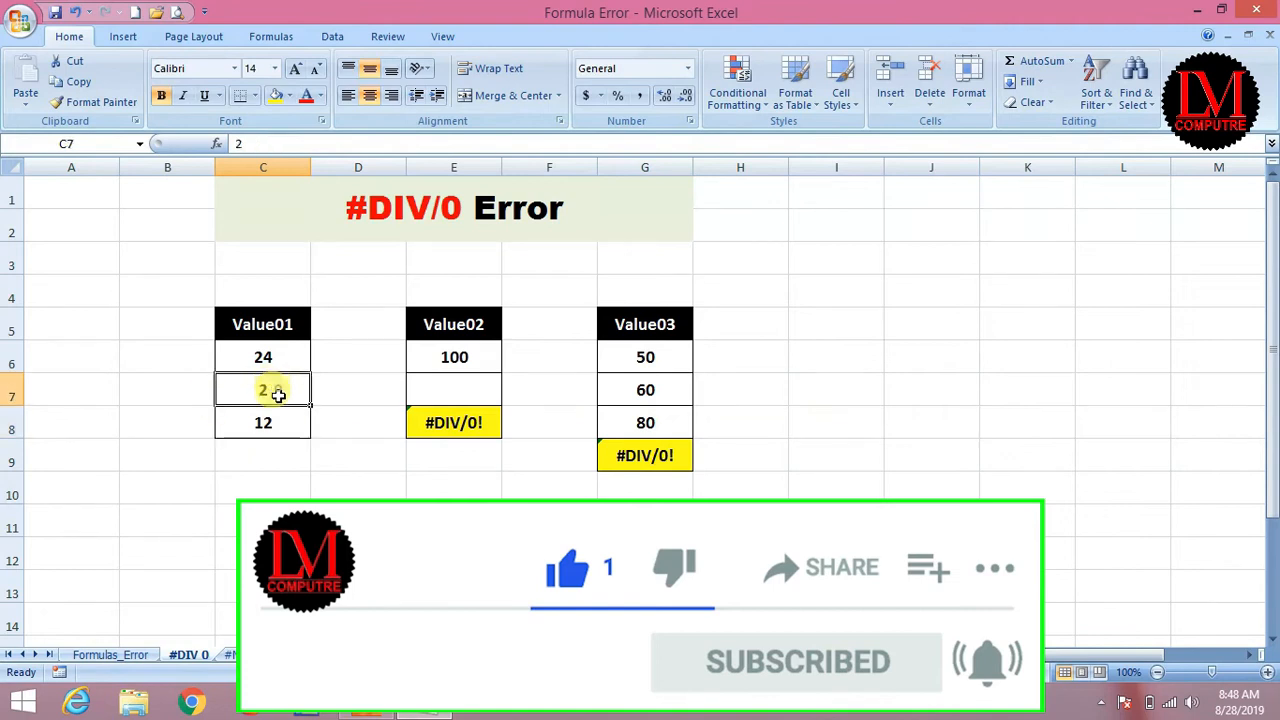
pyautogui.write('0')
pyautogui.press('Return')
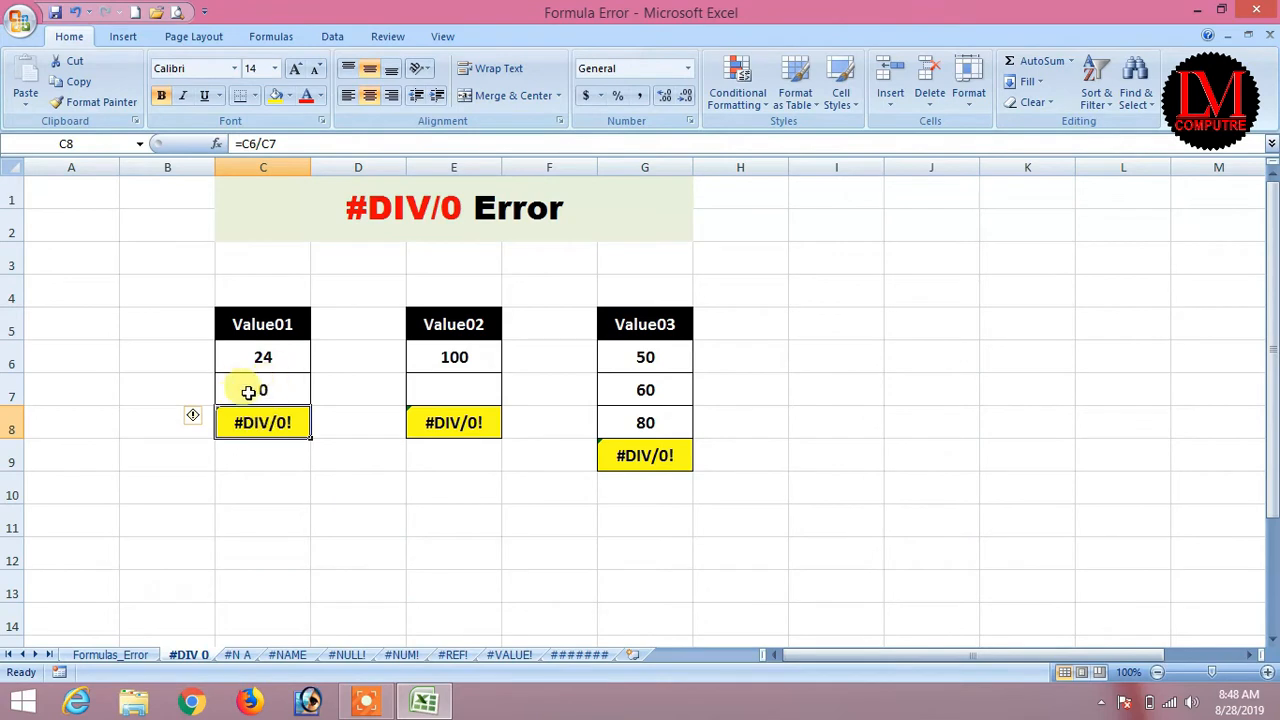
pyautogui.click(451, 390)
pyautogui.click(466, 362)
pyautogui.click(447, 395)
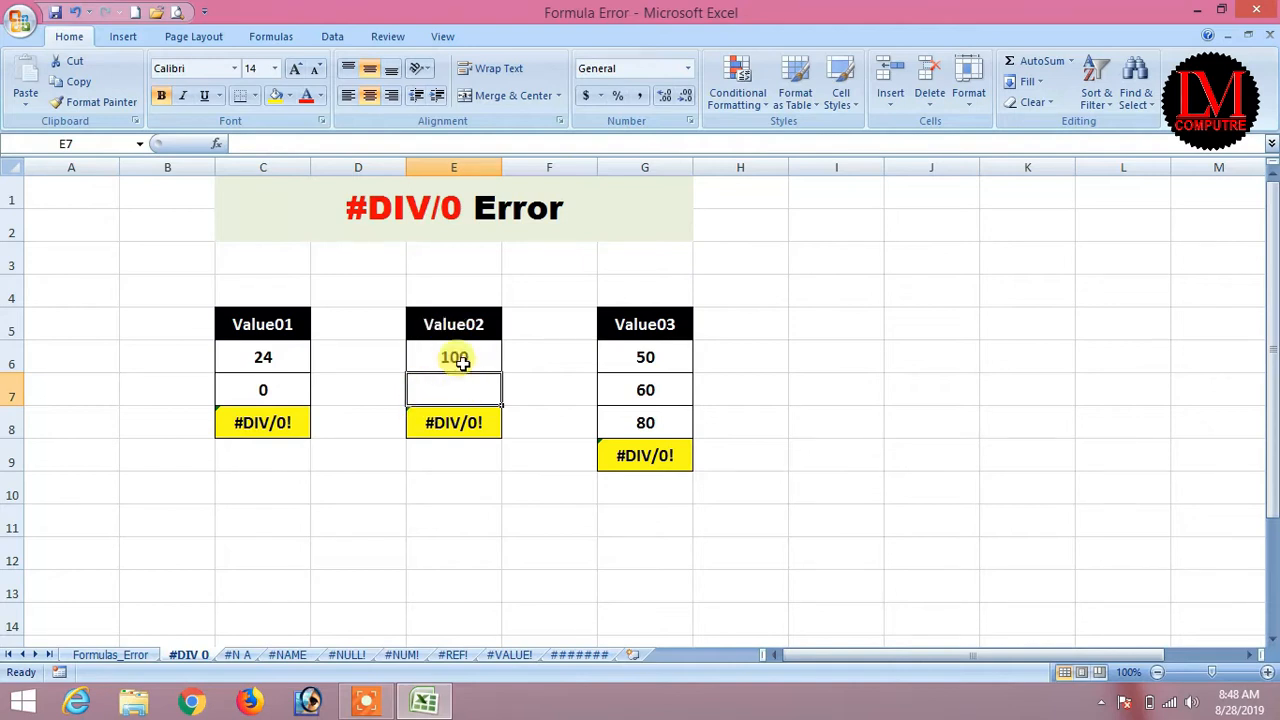
pyautogui.click(476, 425)
pyautogui.write('=E6/')
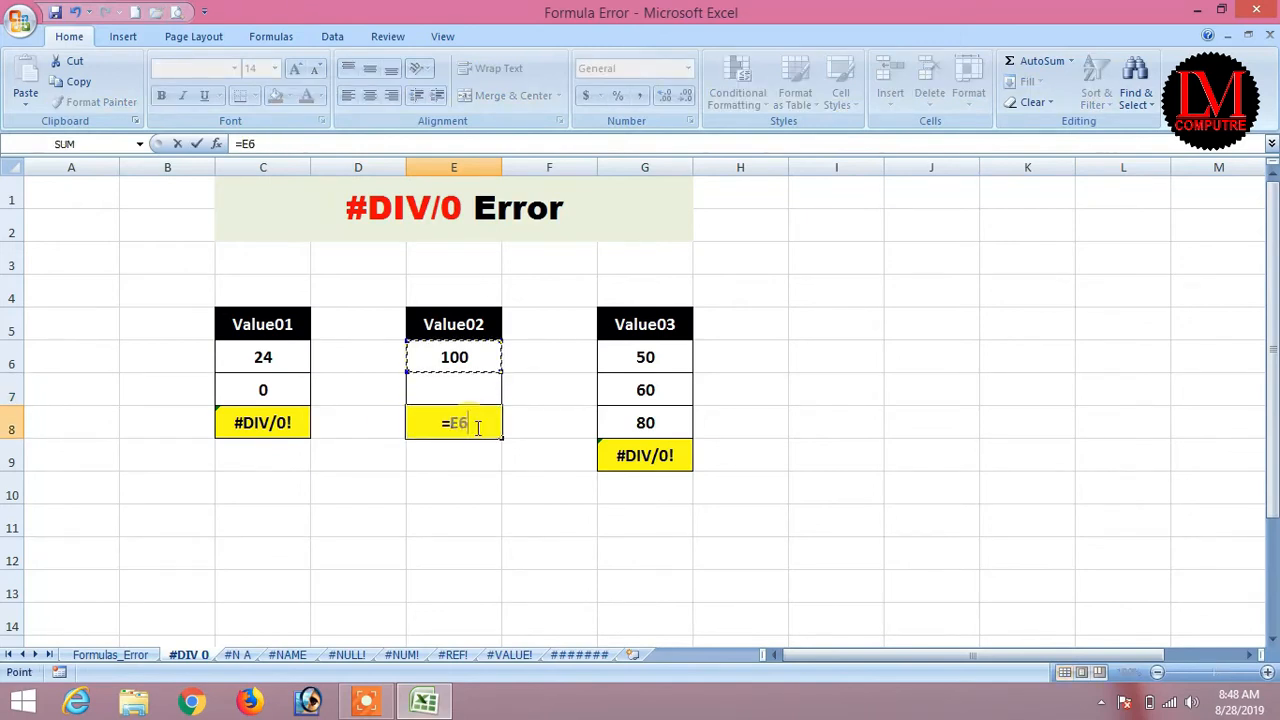
pyautogui.press('Up')
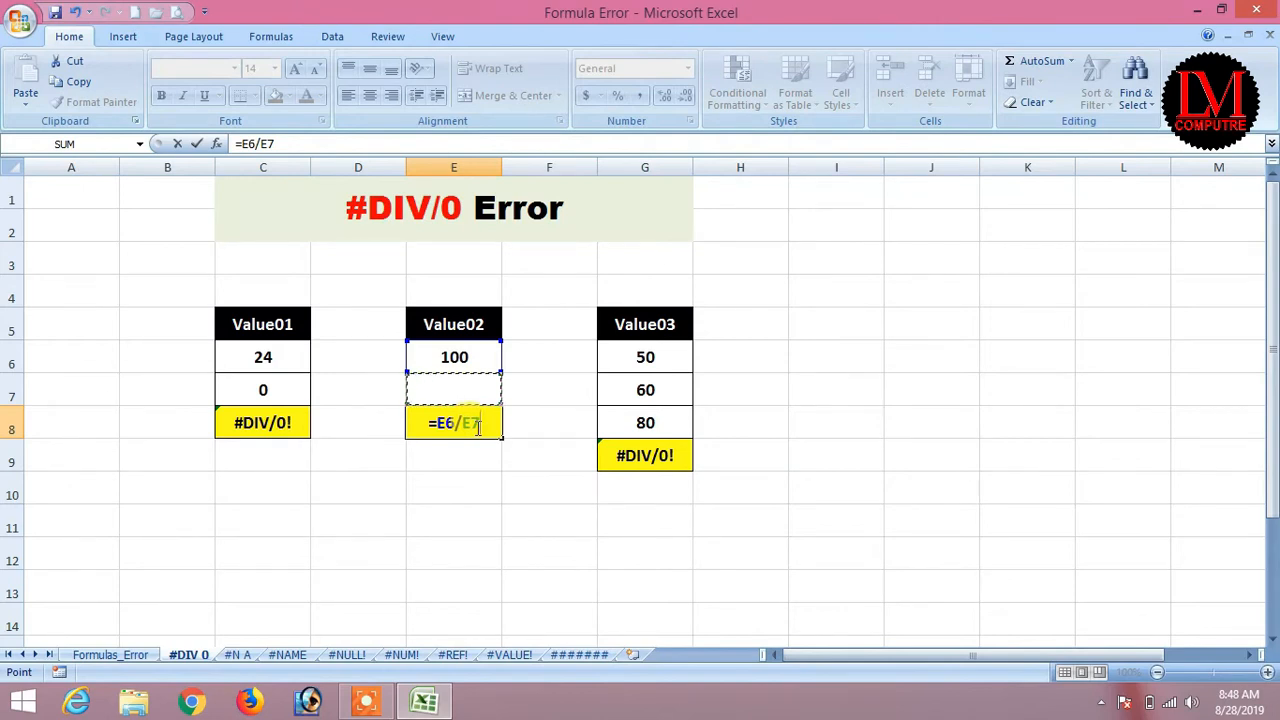
pyautogui.press('Return')
pyautogui.press('Up')
pyautogui.press('Up')
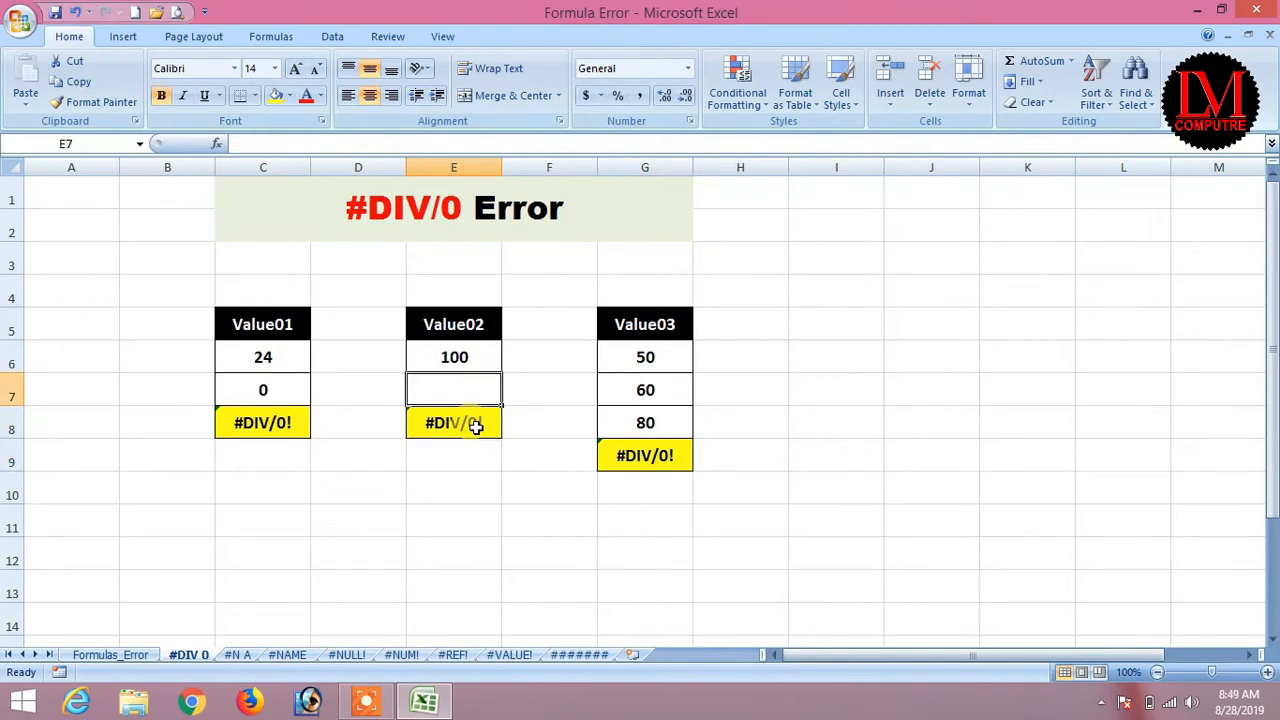
pyautogui.click(476, 425)
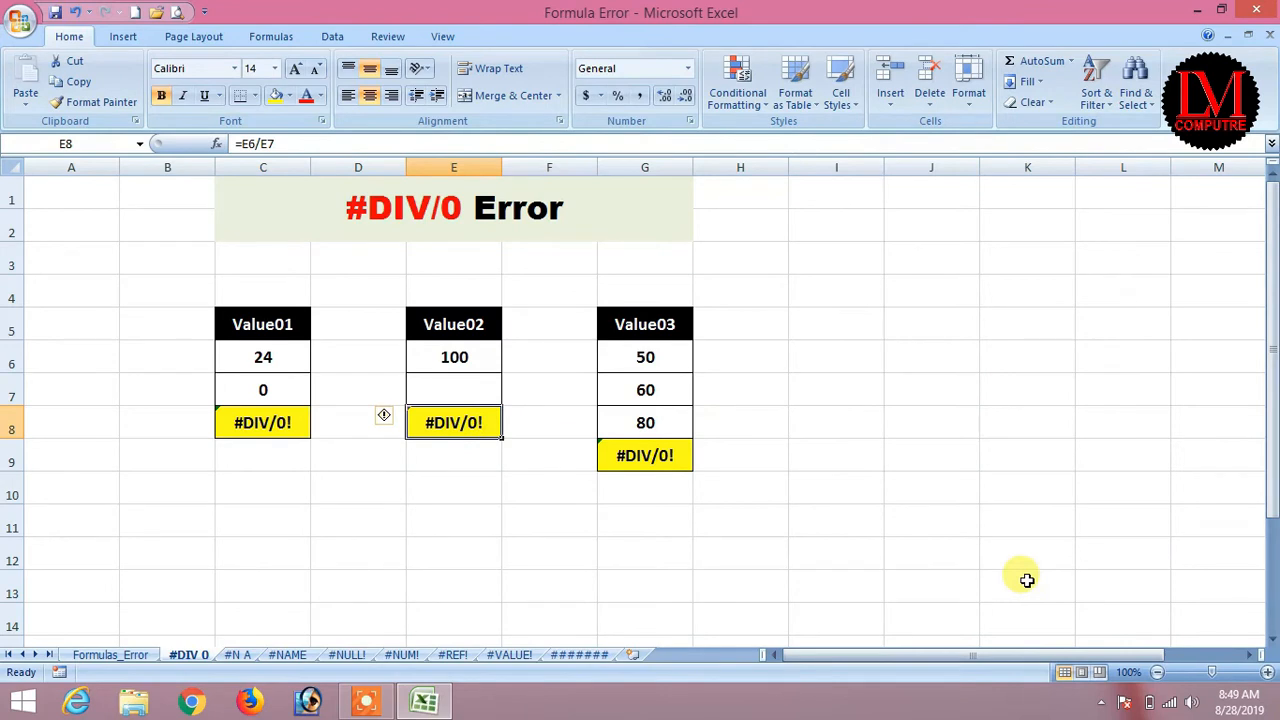
# Try 500, 50 and then 25 as the divisor in E7, ending on result cell E8.
pyautogui.press('Up')
pyautogui.write('500')
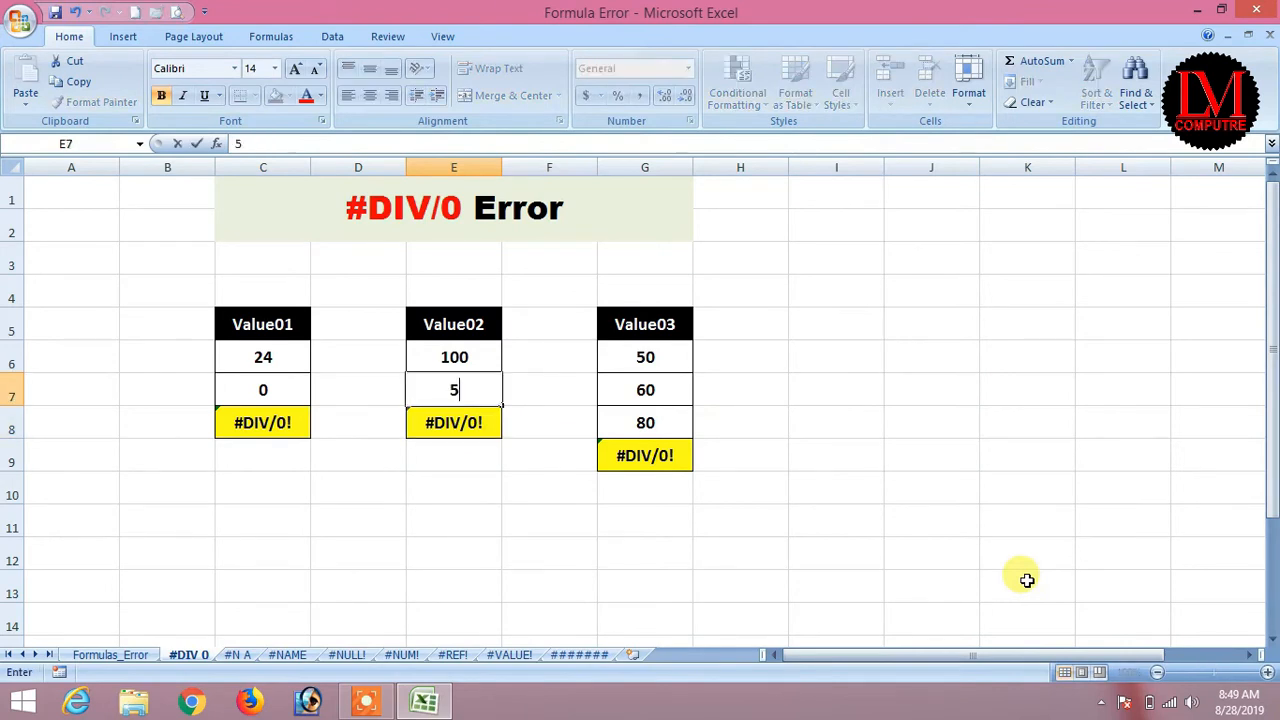
pyautogui.press('Return')
pyautogui.press('Up')
pyautogui.write('50')
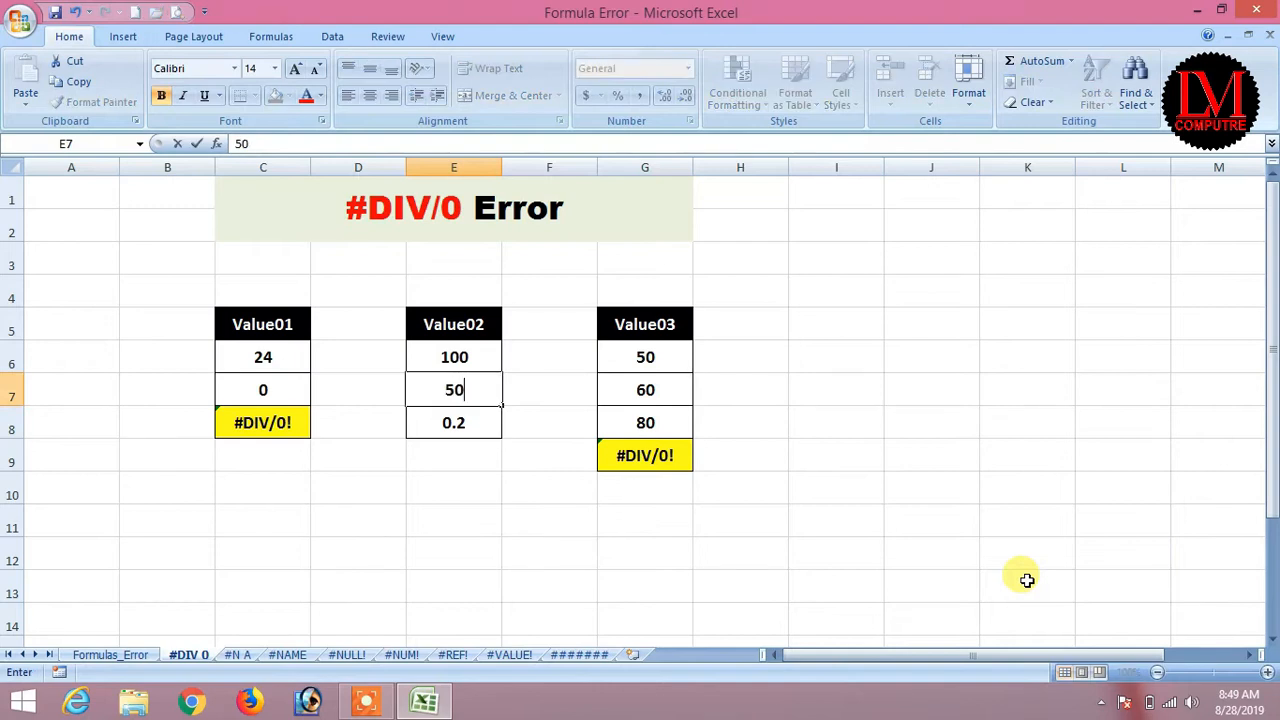
pyautogui.press('Return')
pyautogui.press('Up')
pyautogui.write('25')
pyautogui.press('Return')
pyautogui.press('Up')
pyautogui.press('Down')
pyautogui.press('Down')
pyautogui.press('Up')
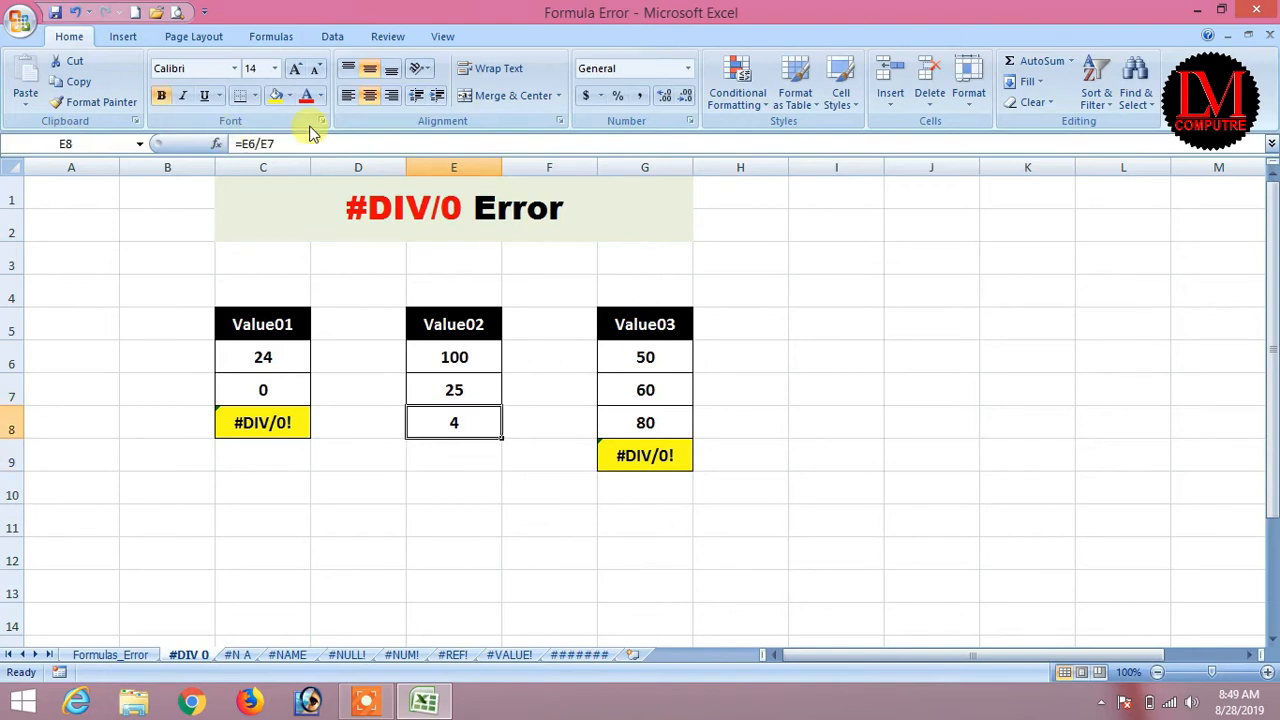
# Fill E8 yellow and set E7's divisor to 4 so E8 shows 25.
pyautogui.click(275, 95)
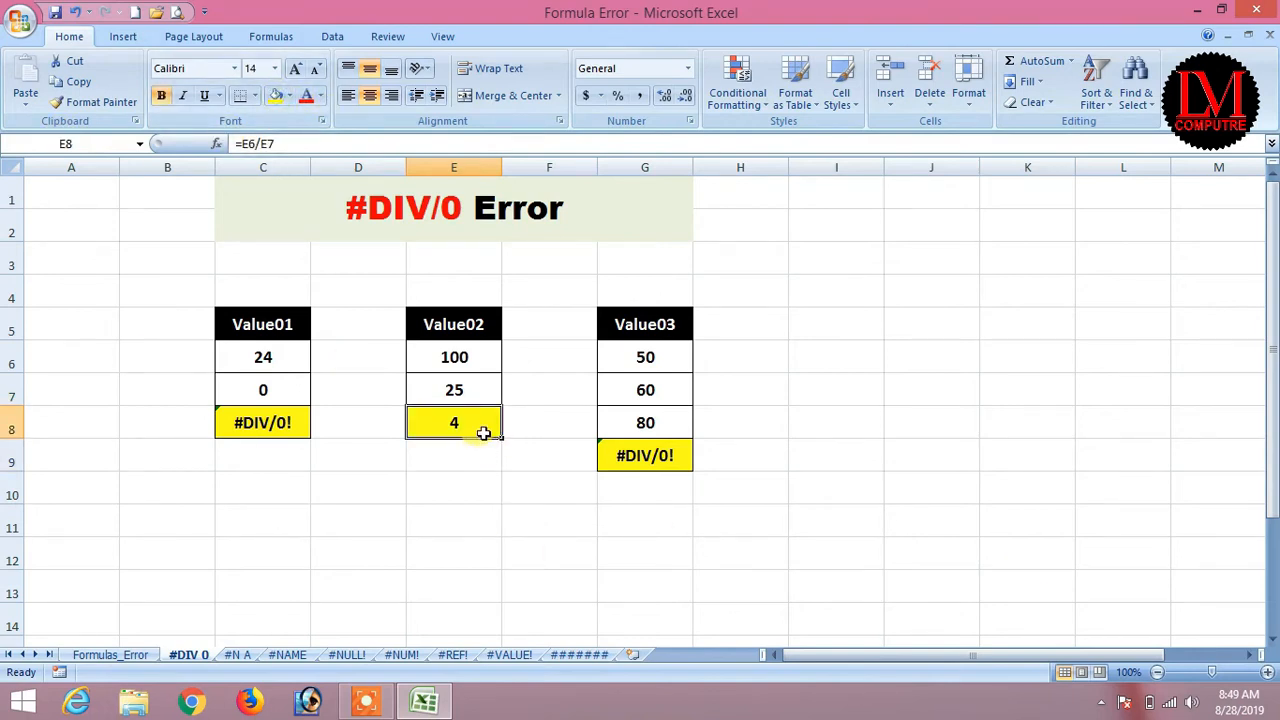
pyautogui.click(483, 387)
pyautogui.write('4')
pyautogui.press('Return')
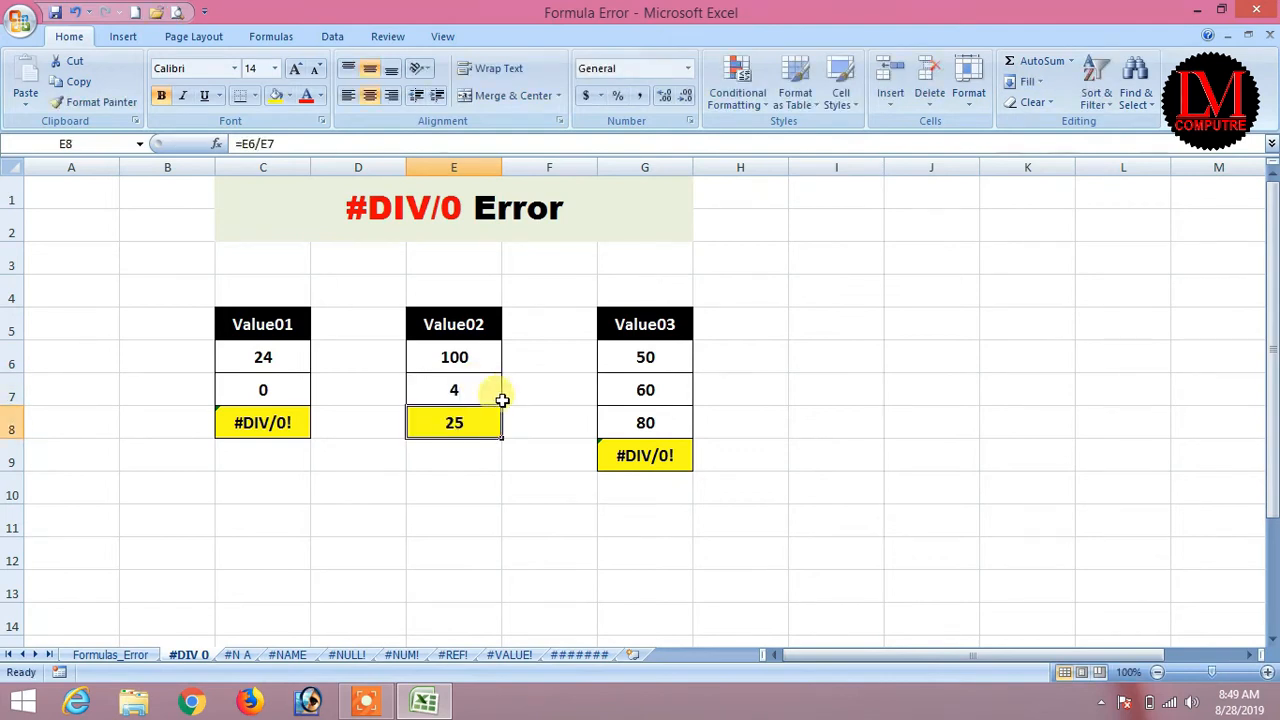
# Inspect Value03's 50, 60, 80 in G6:G8 and the AVERAGEIF formula in G9.
pyautogui.click(650, 358)
pyautogui.click(643, 391)
pyautogui.click(646, 423)
pyautogui.click(660, 457)
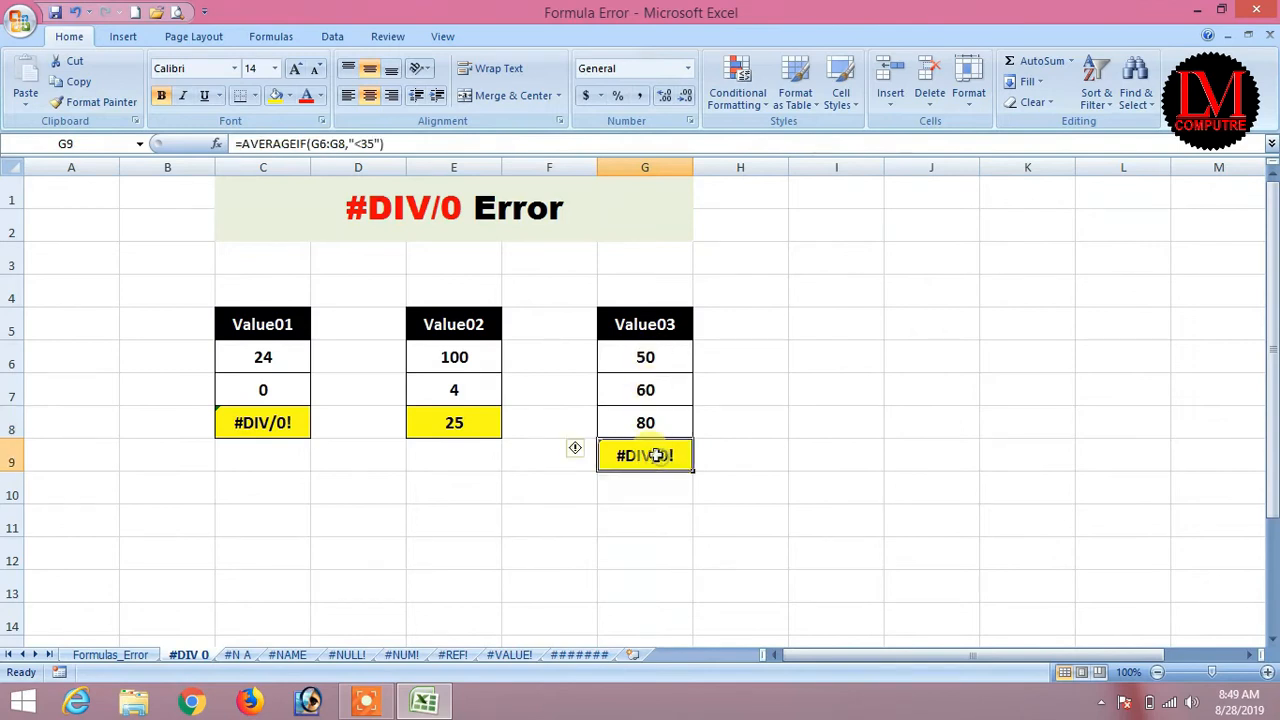
pyautogui.moveTo(645, 357); pyautogui.dragTo(644, 421)
pyautogui.click(640, 458)
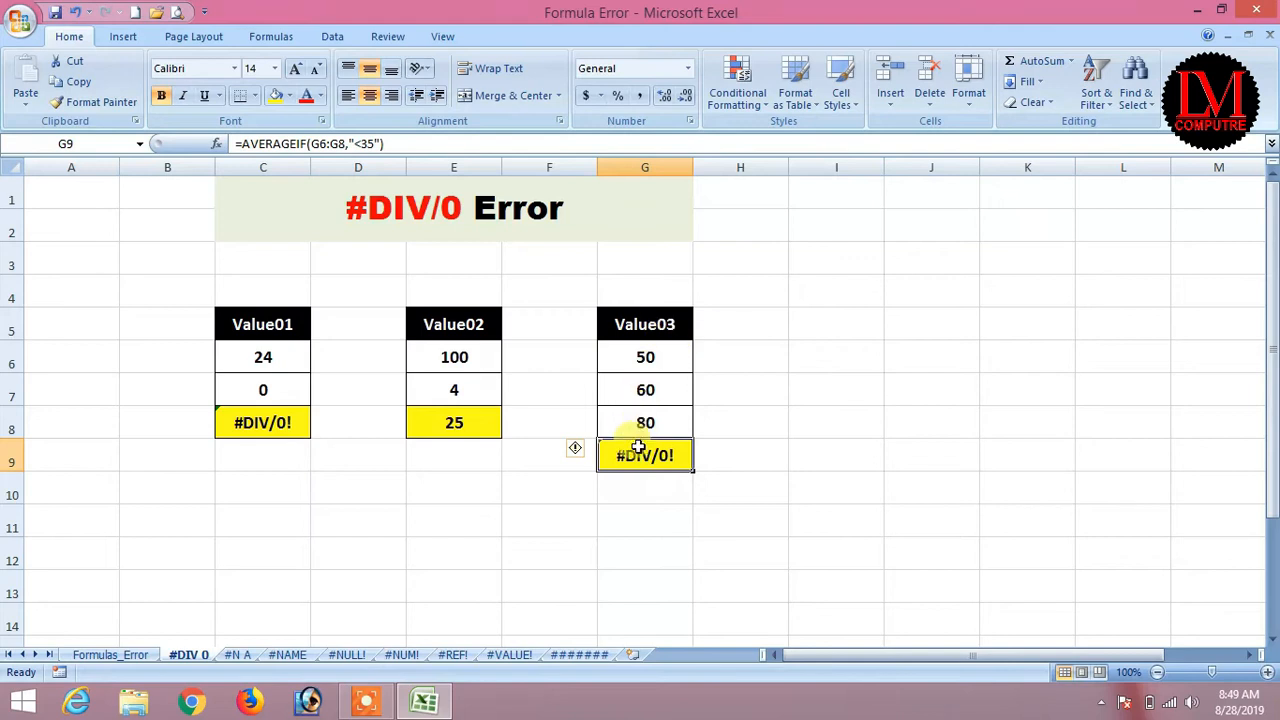
pyautogui.write('=ave')
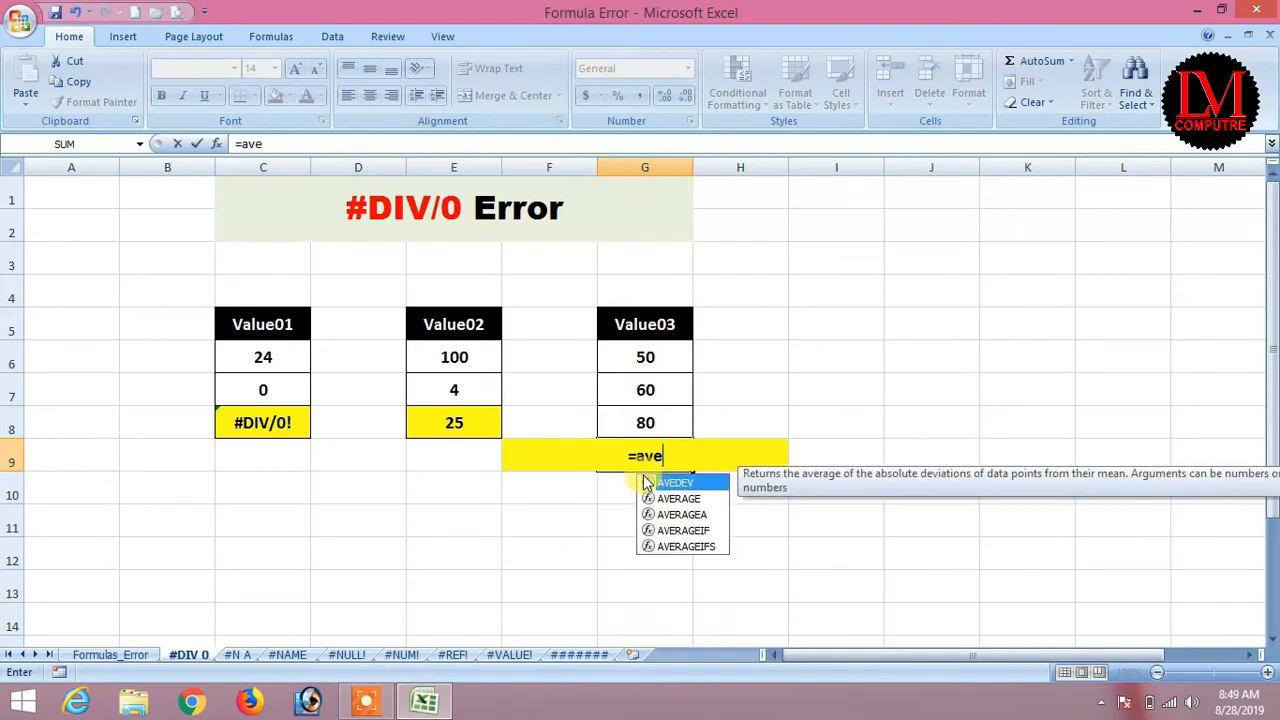
pyautogui.write('rage(')
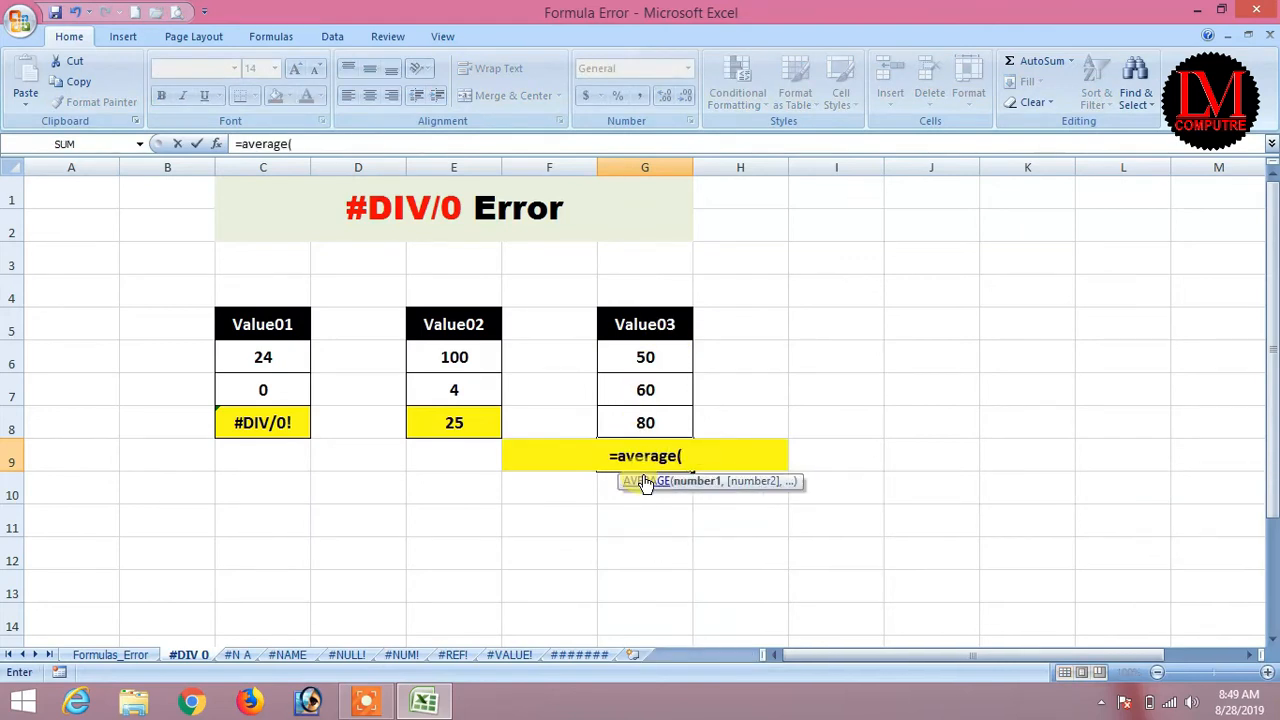
pyautogui.press('Up')
pyautogui.press('Up')
pyautogui.press('Up')
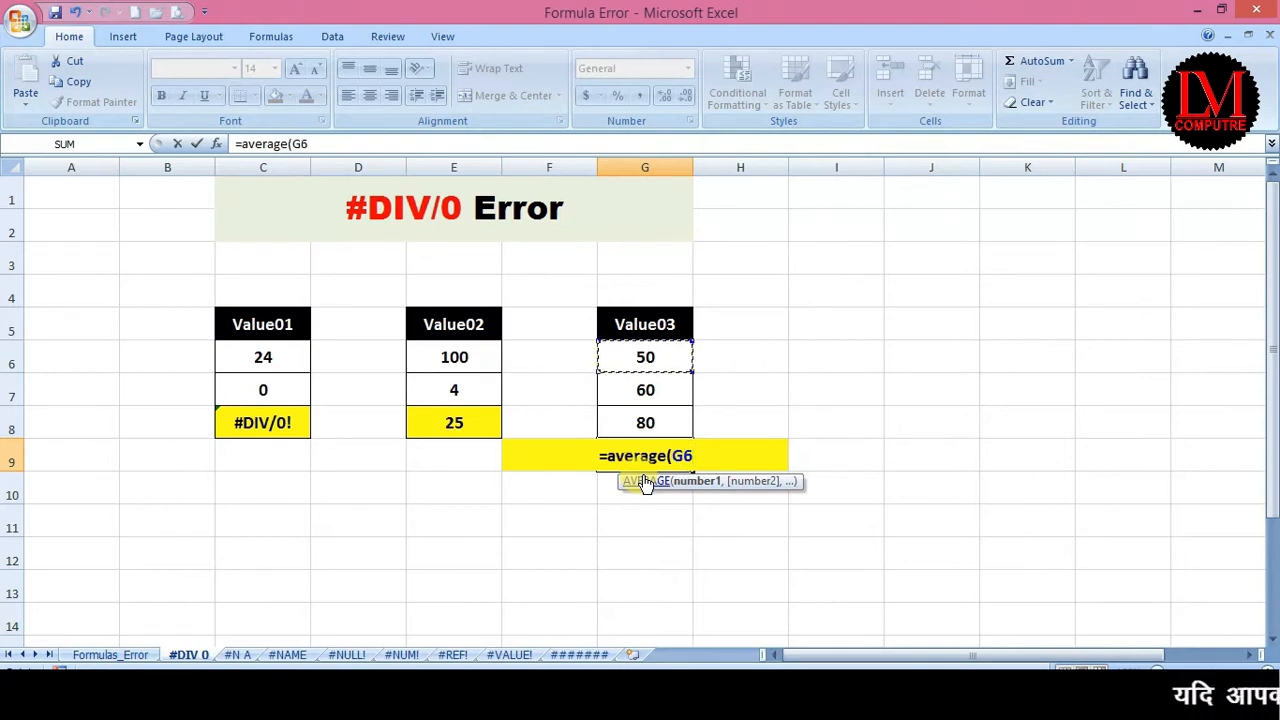
pyautogui.write(',')
pyautogui.press('Down')
pyautogui.press('Up')
pyautogui.moveTo(1278, 5)
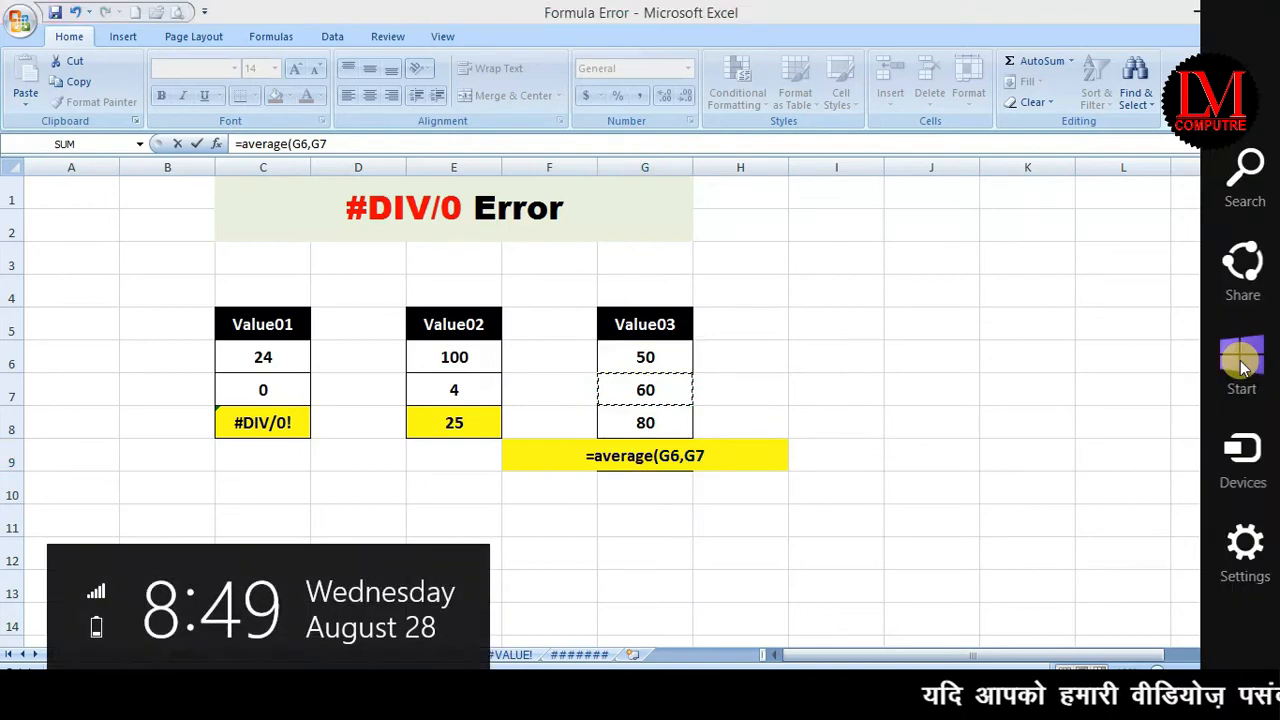
pyautogui.press('Up')
pyautogui.press('Down')
pyautogui.press('Down')
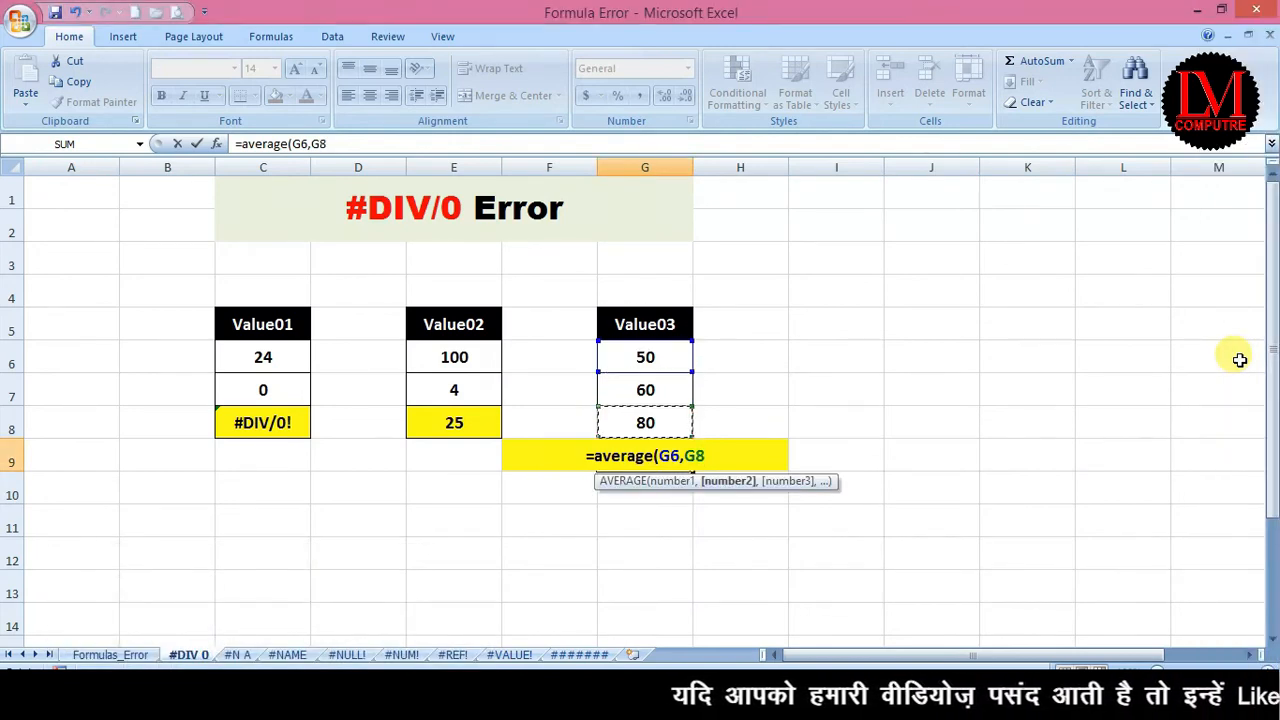
pyautogui.press('Escape')
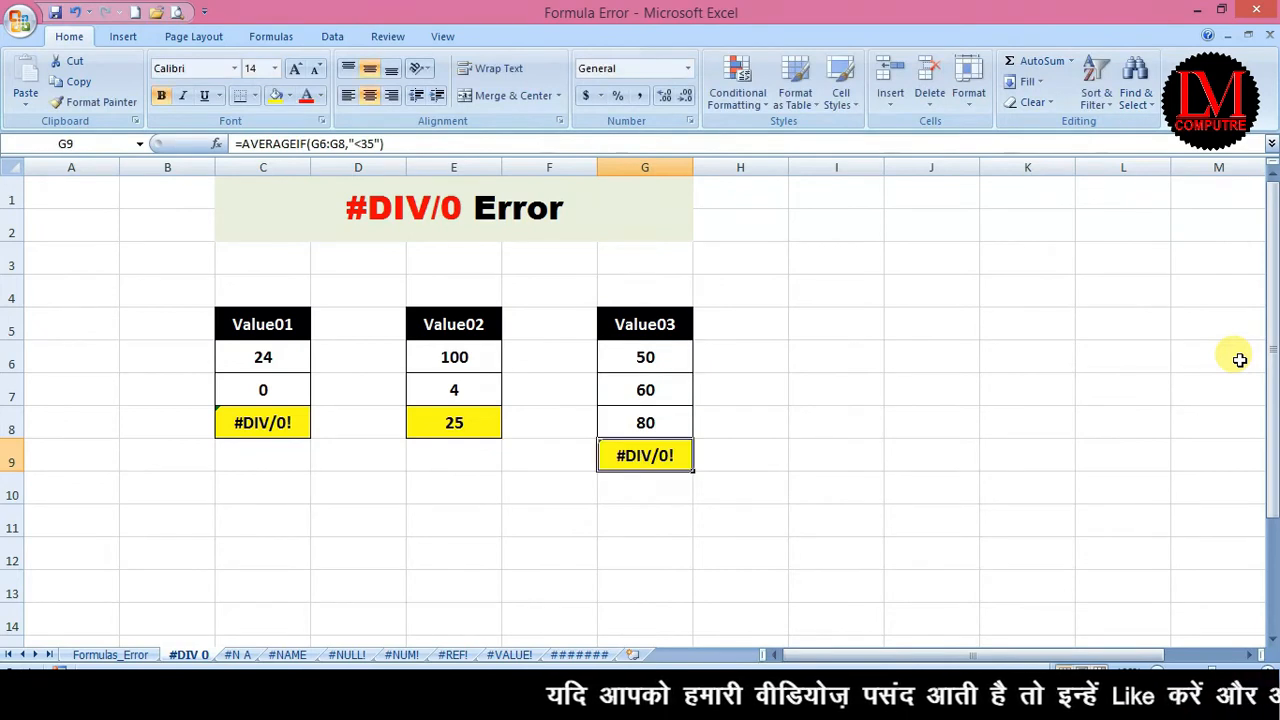
pyautogui.write('=averag')
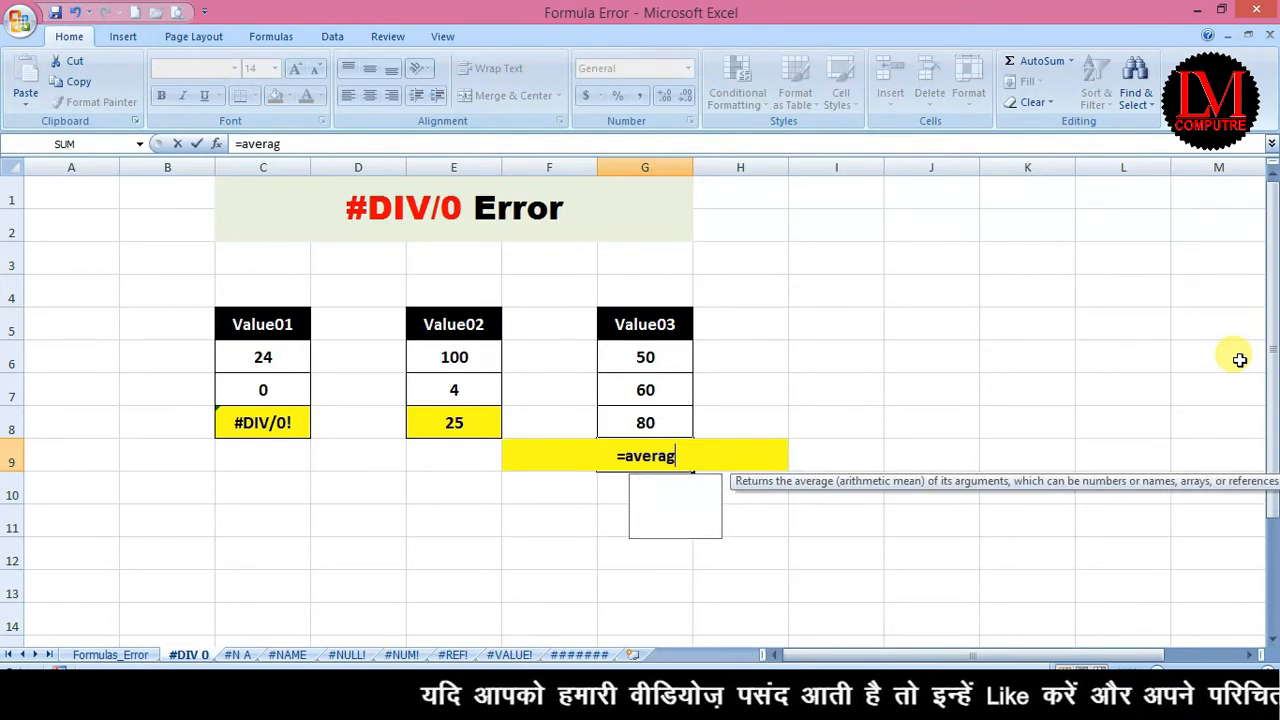
pyautogui.write('e(')
pyautogui.press('Up')
pyautogui.press('Up')
pyautogui.press('Up')
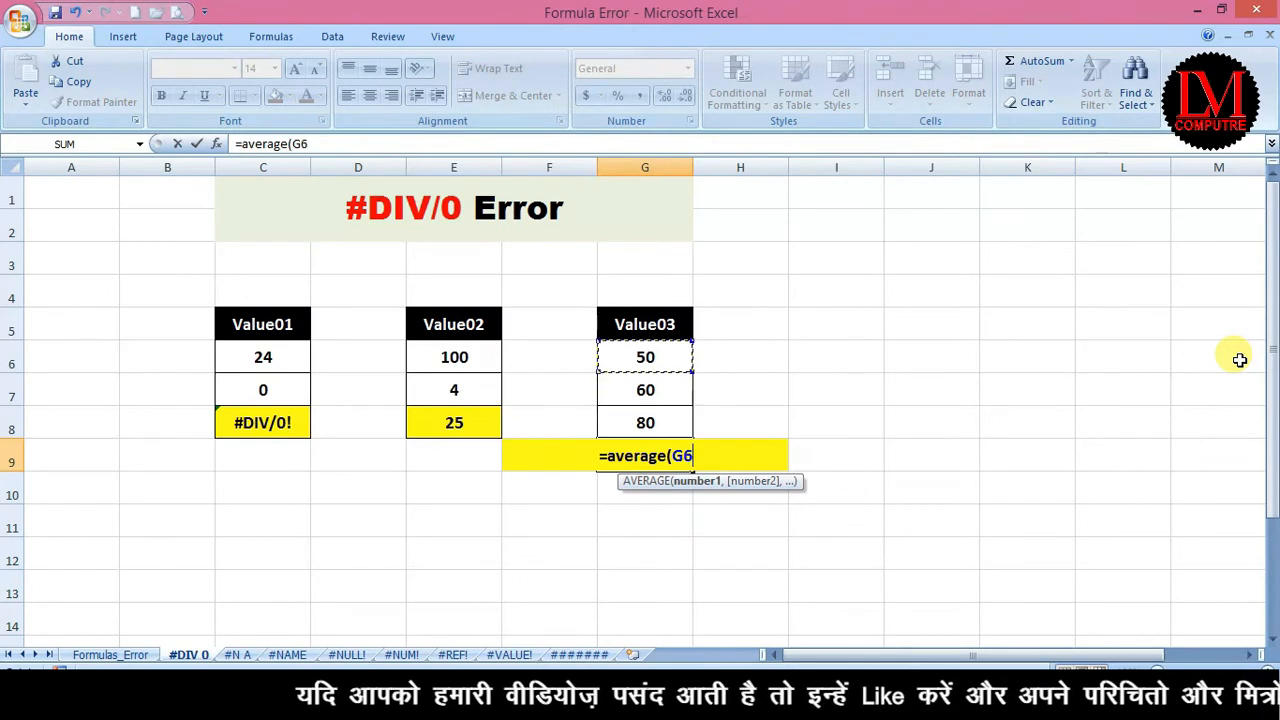
pyautogui.hotkey('shift', 'Down')
pyautogui.hotkey('shift', 'Down')
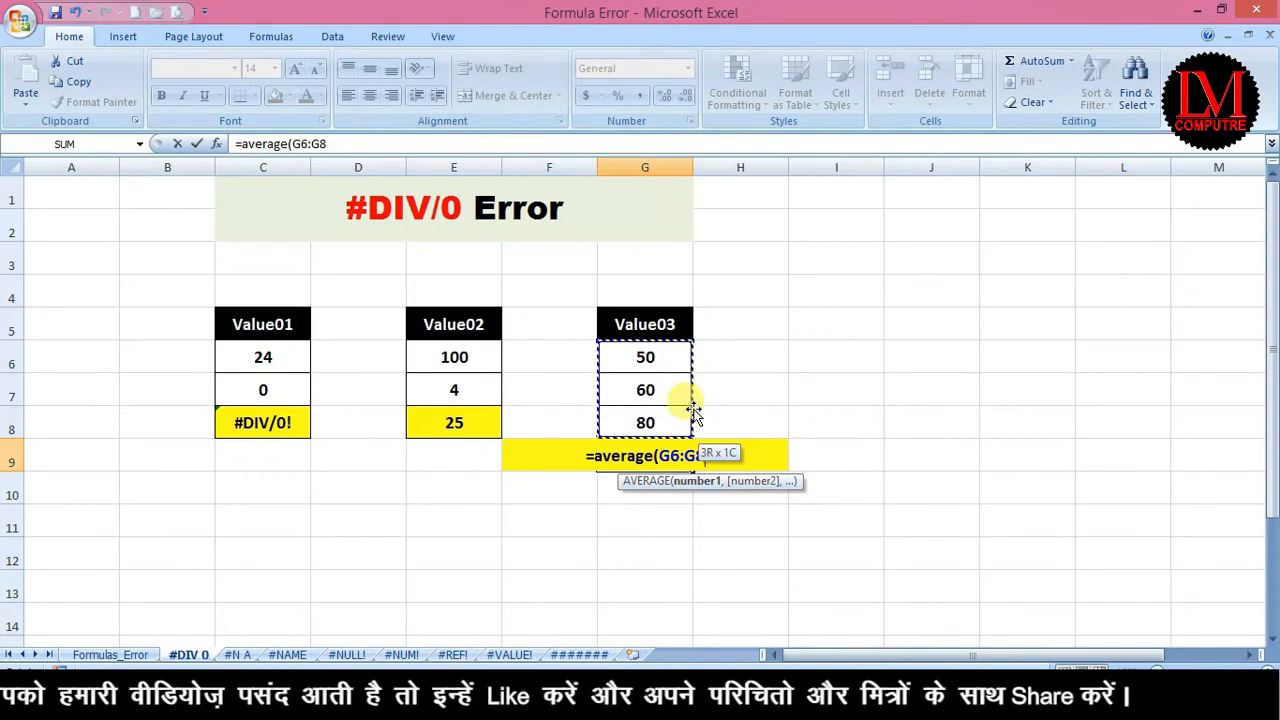
pyautogui.write(',"<35')
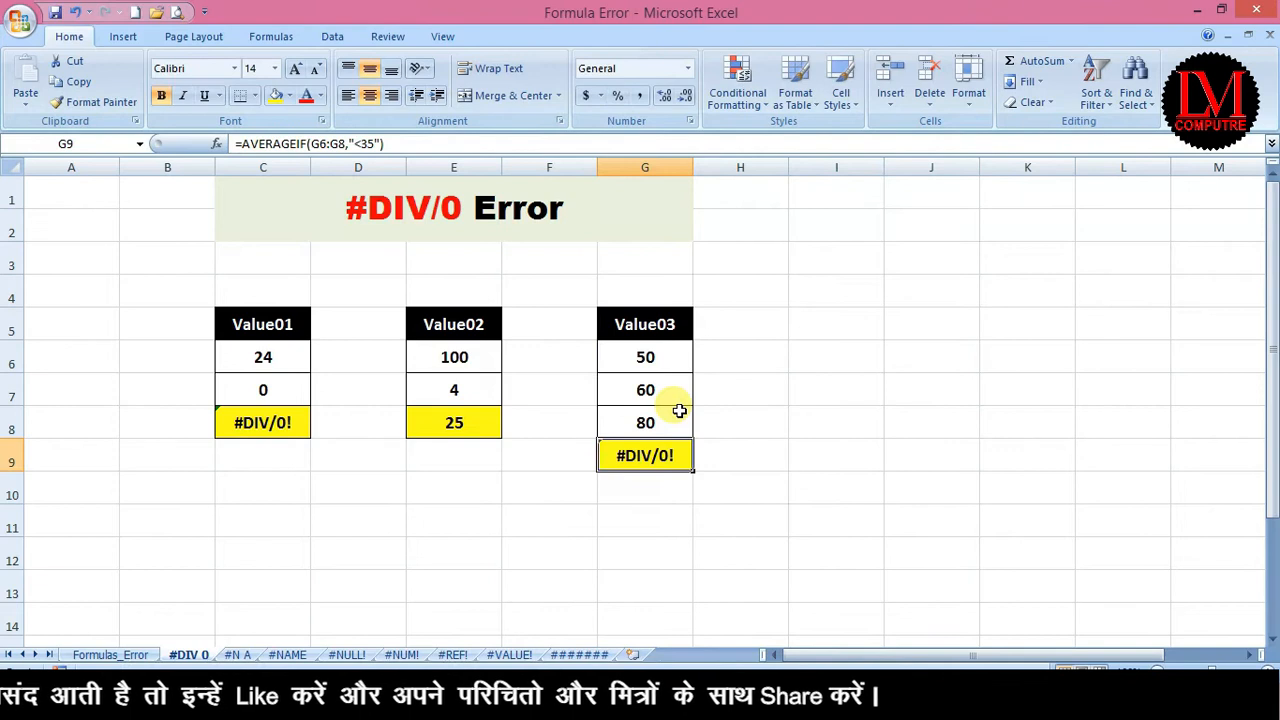
# Enter =AVERAGEIF(G6:G8,"<35") in G9.
pyautogui.write('=avera')
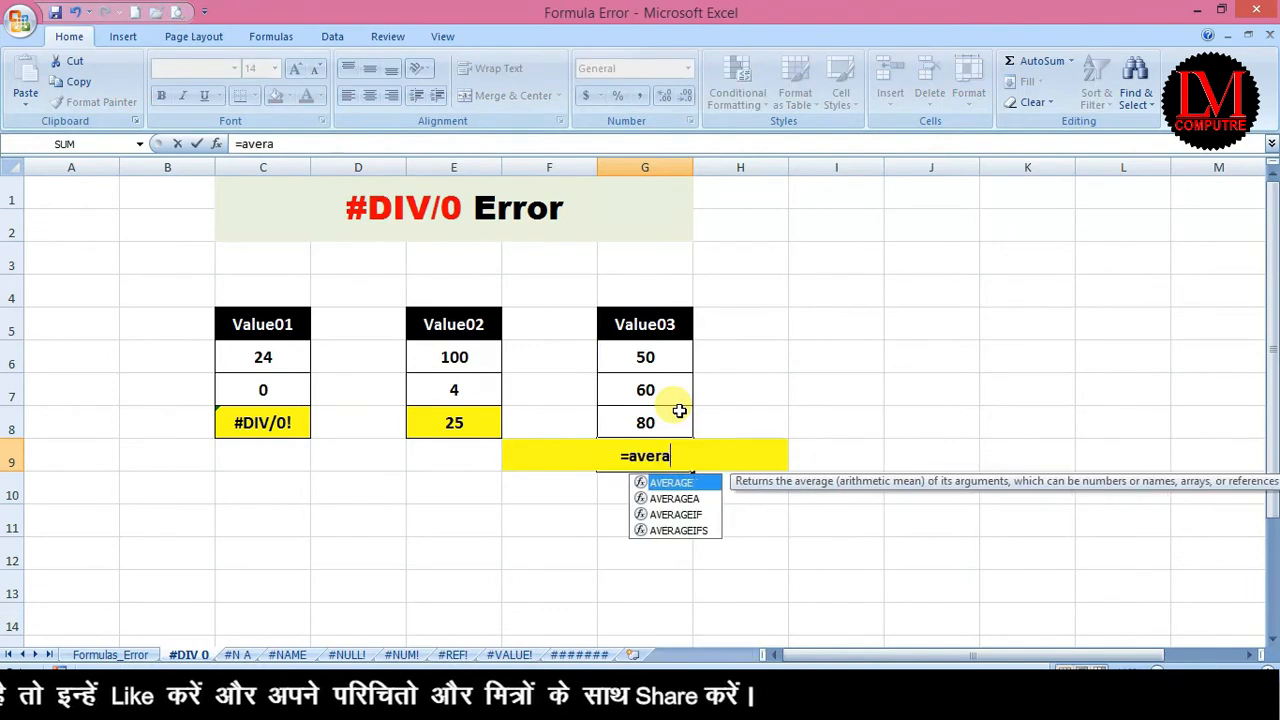
pyautogui.write('geif')
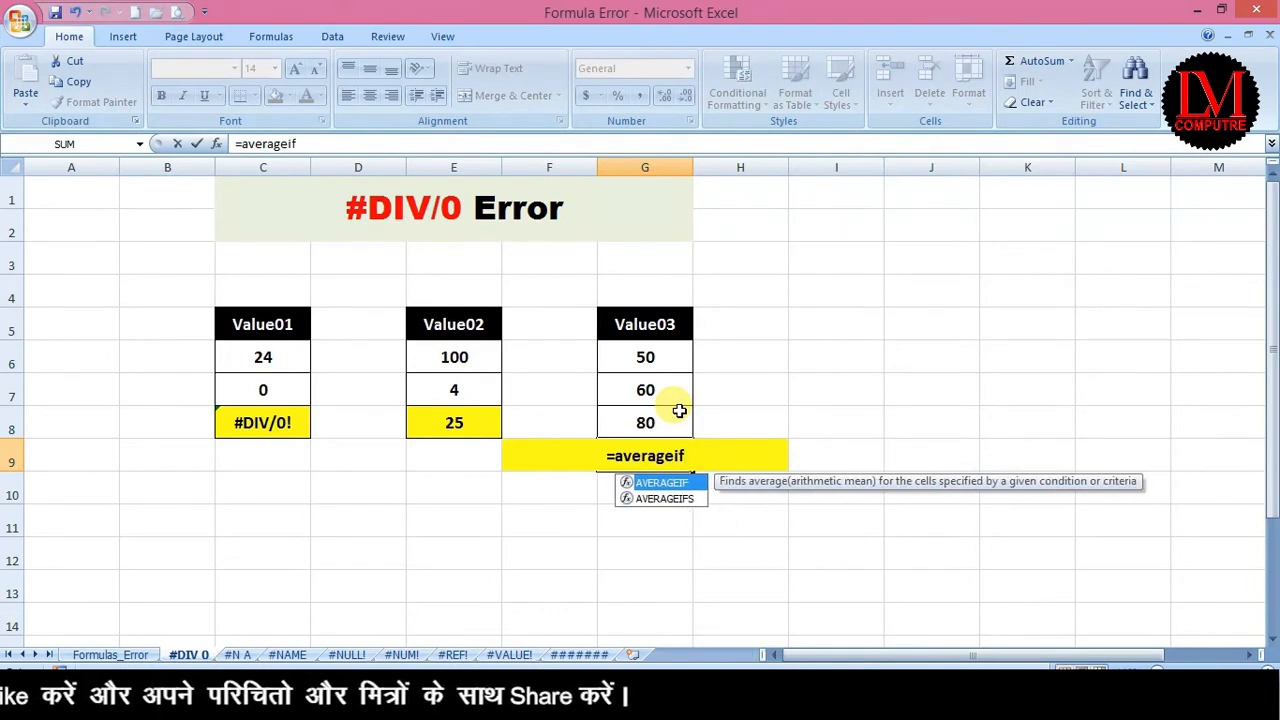
pyautogui.write('(')
pyautogui.press('Up')
pyautogui.press('Up')
pyautogui.press('Up')
pyautogui.press('Up')
pyautogui.press('Down')
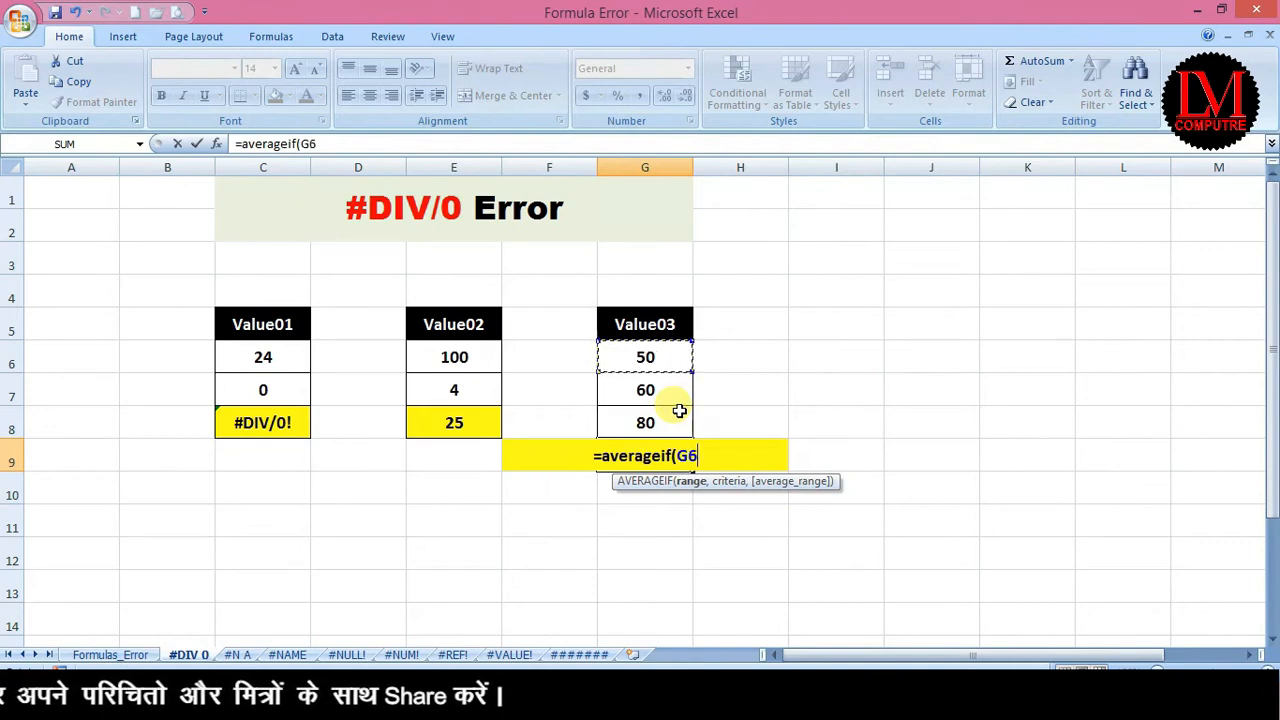
pyautogui.hotkey('shift', 'Down')
pyautogui.hotkey('shift', 'Down')
pyautogui.write(',')
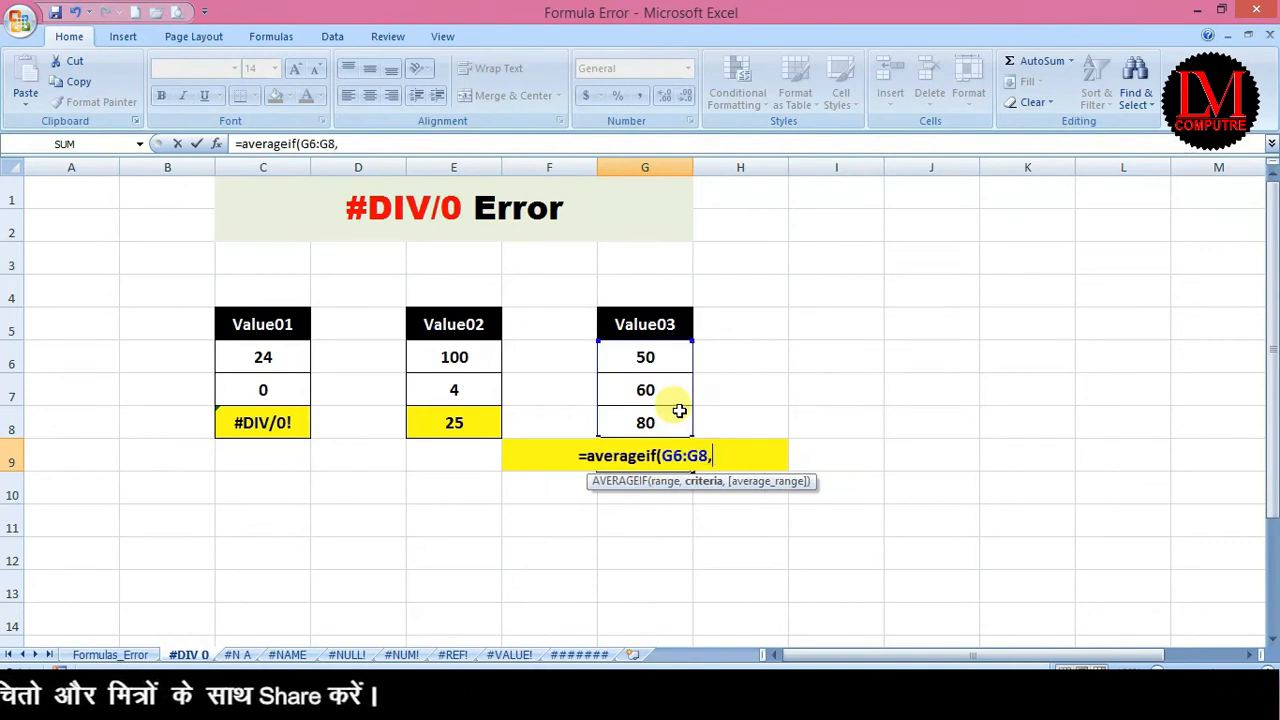
pyautogui.write('"')
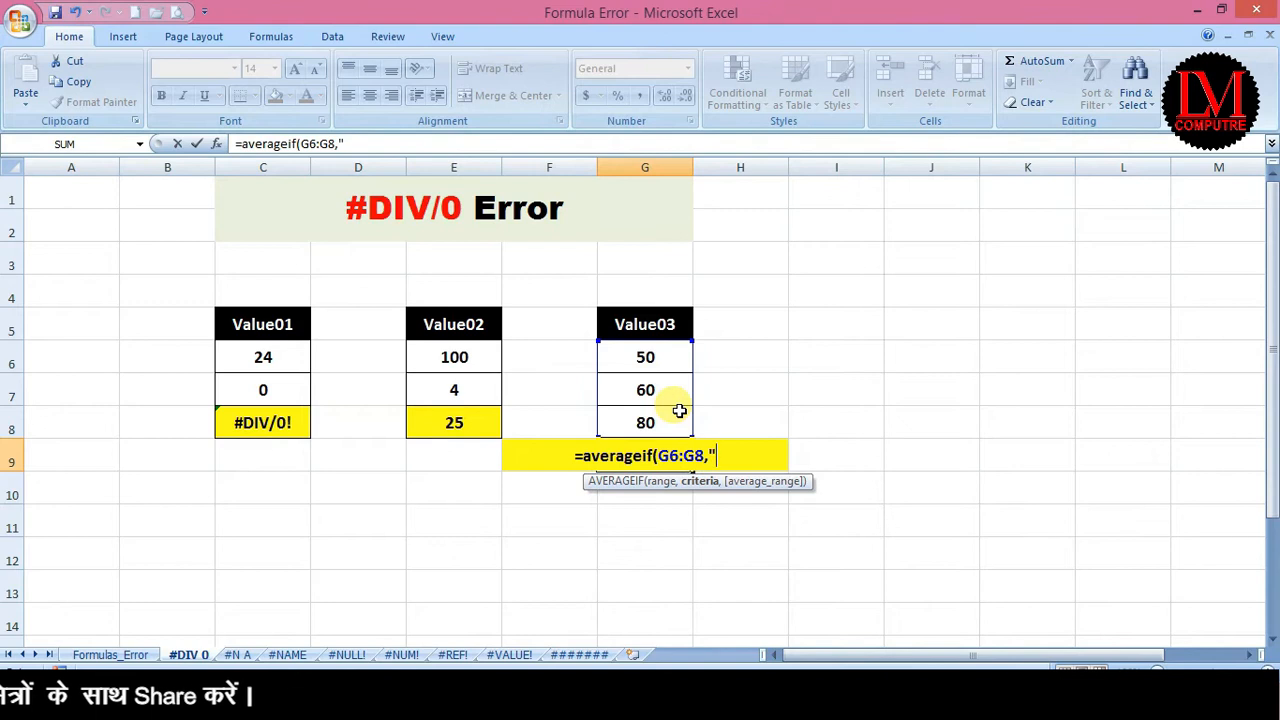
pyautogui.write('<35")')
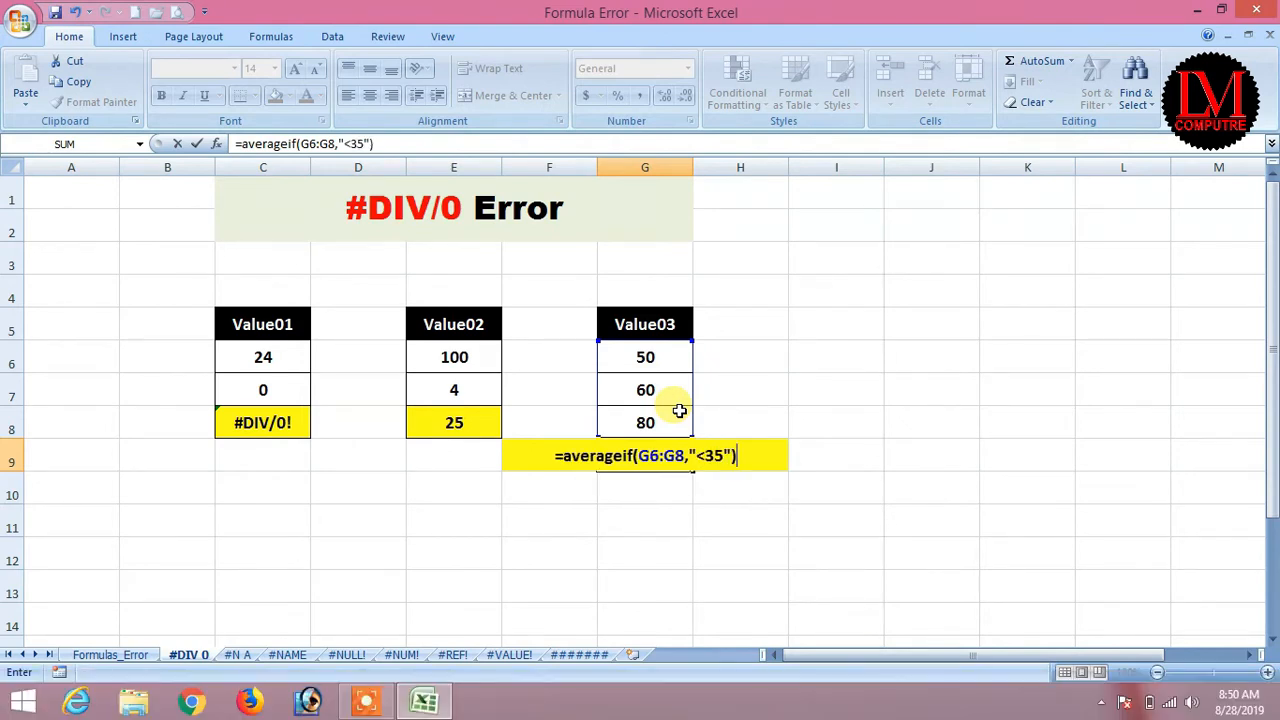
pyautogui.press('Return')
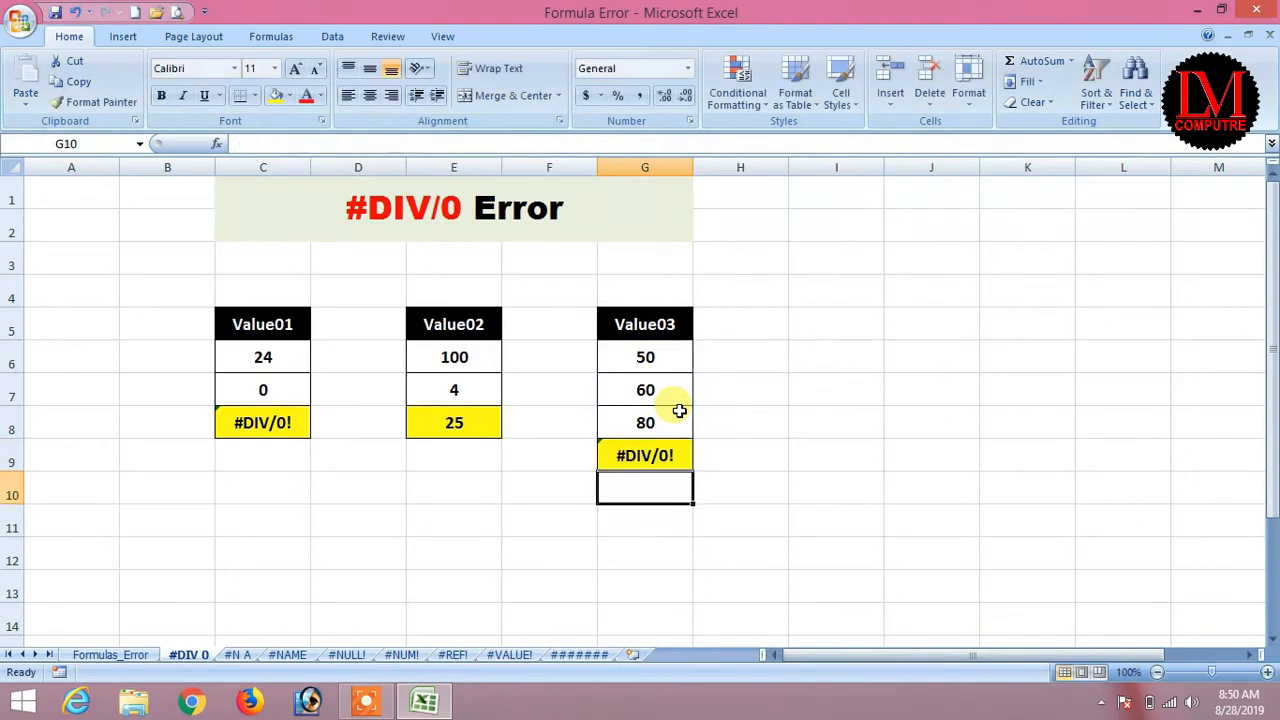
# Change G9's criterion to ">35" so it returns 63.333333, and fill G9 yellow.
pyautogui.moveTo(666, 357); pyautogui.dragTo(651, 423)
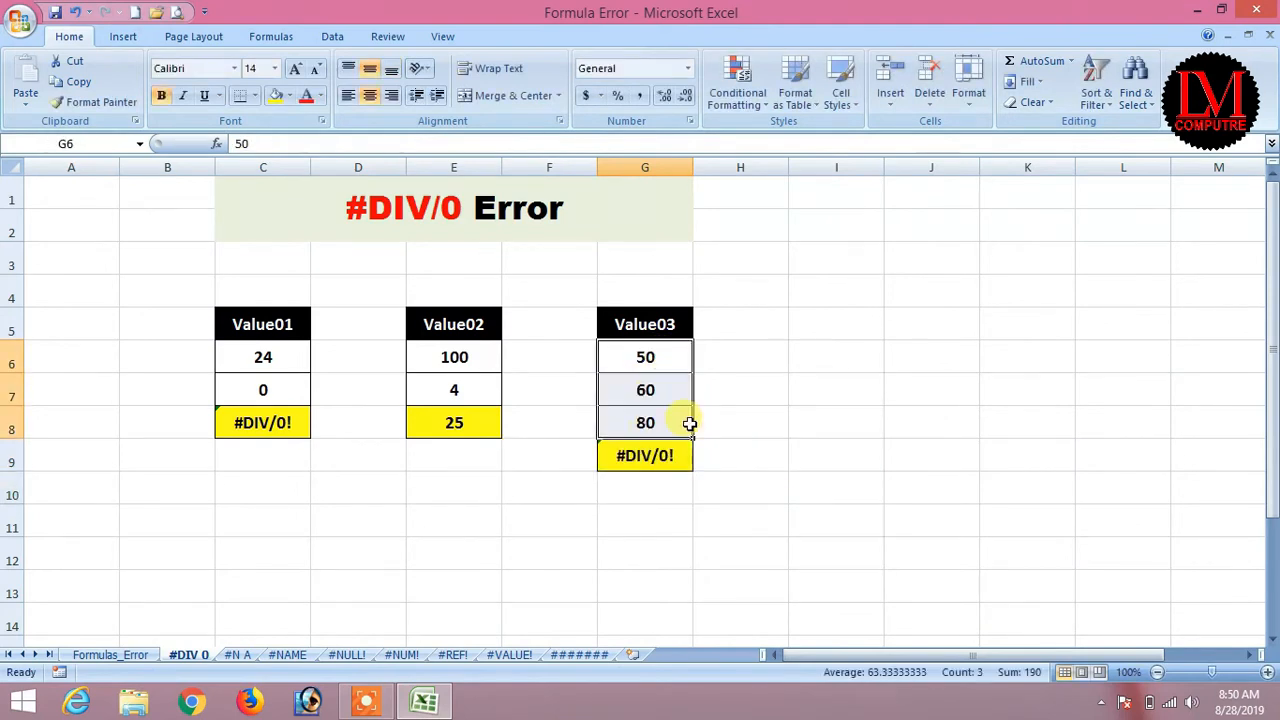
pyautogui.click(670, 456)
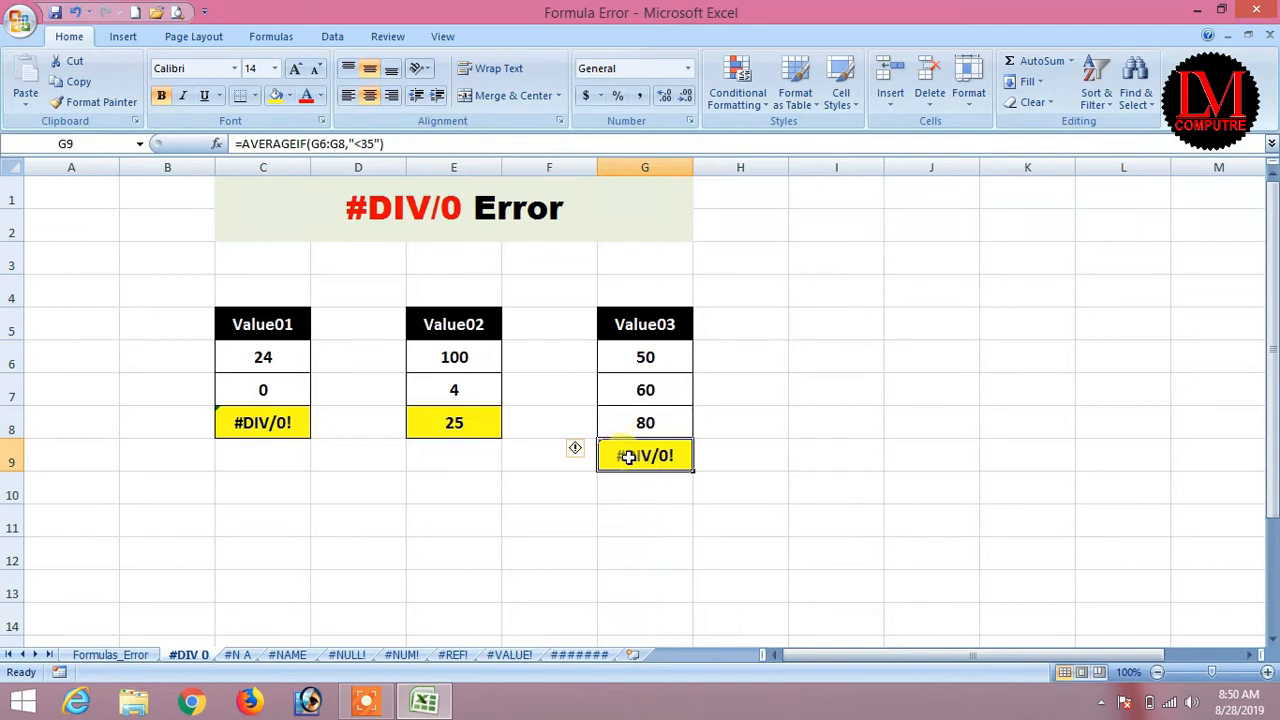
pyautogui.doubleClick(632, 455)
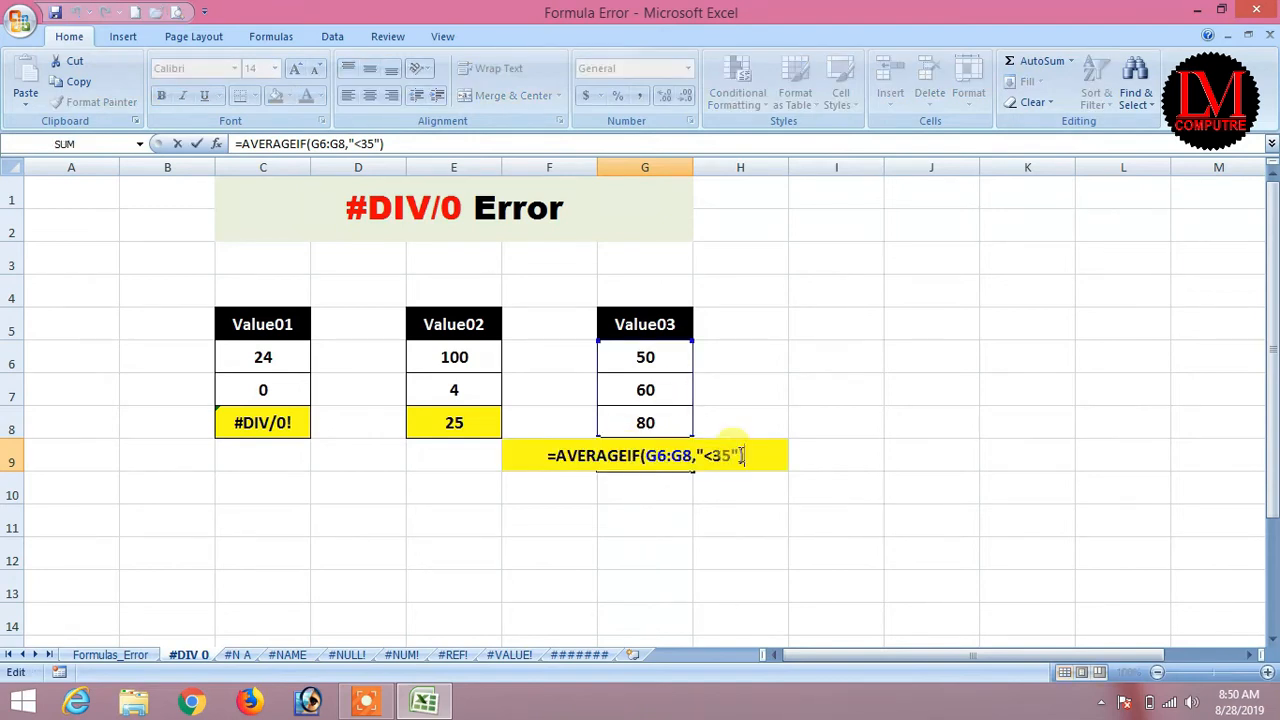
pyautogui.click(707, 460)
pyautogui.press('BackSpace')
pyautogui.write('>')
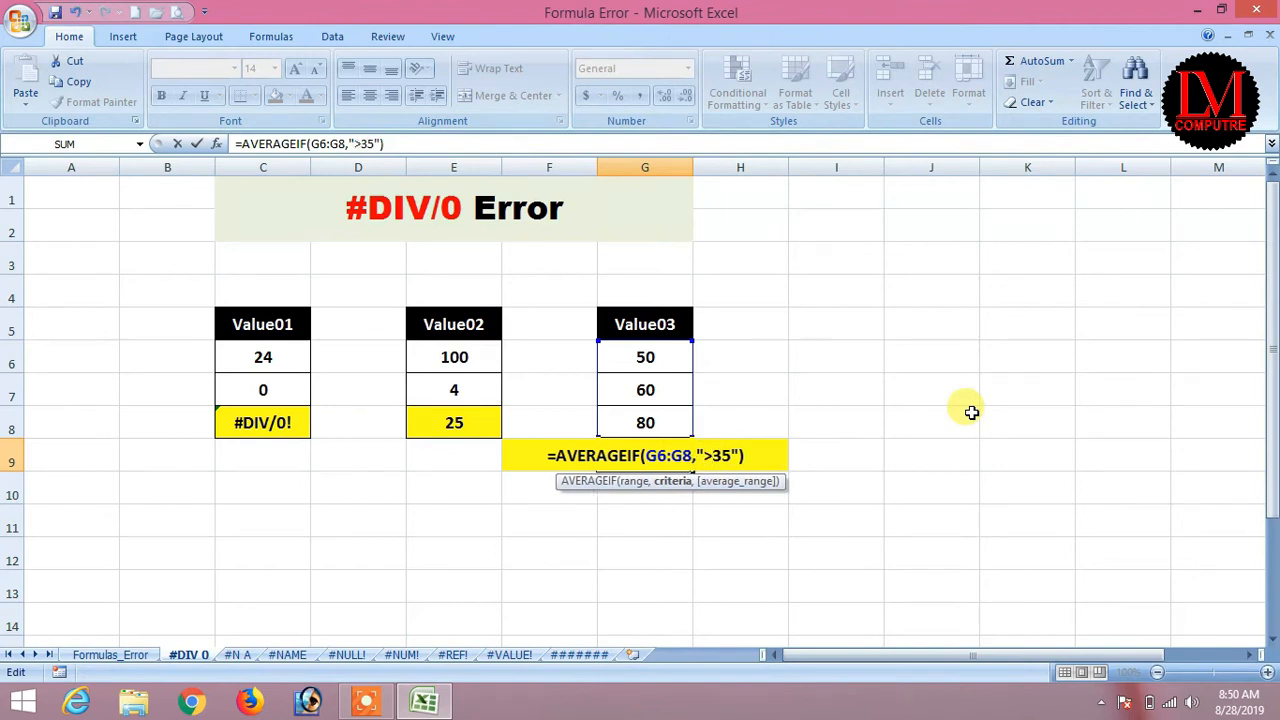
pyautogui.write('3')
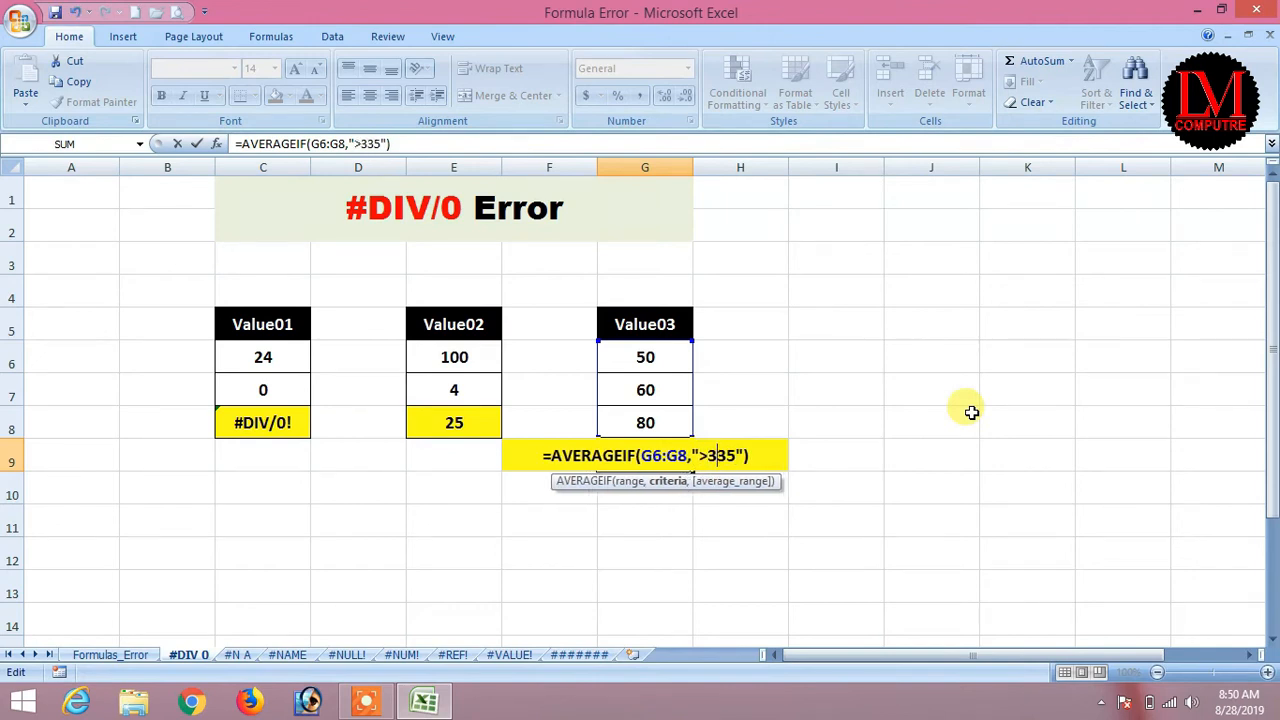
pyautogui.write('5')
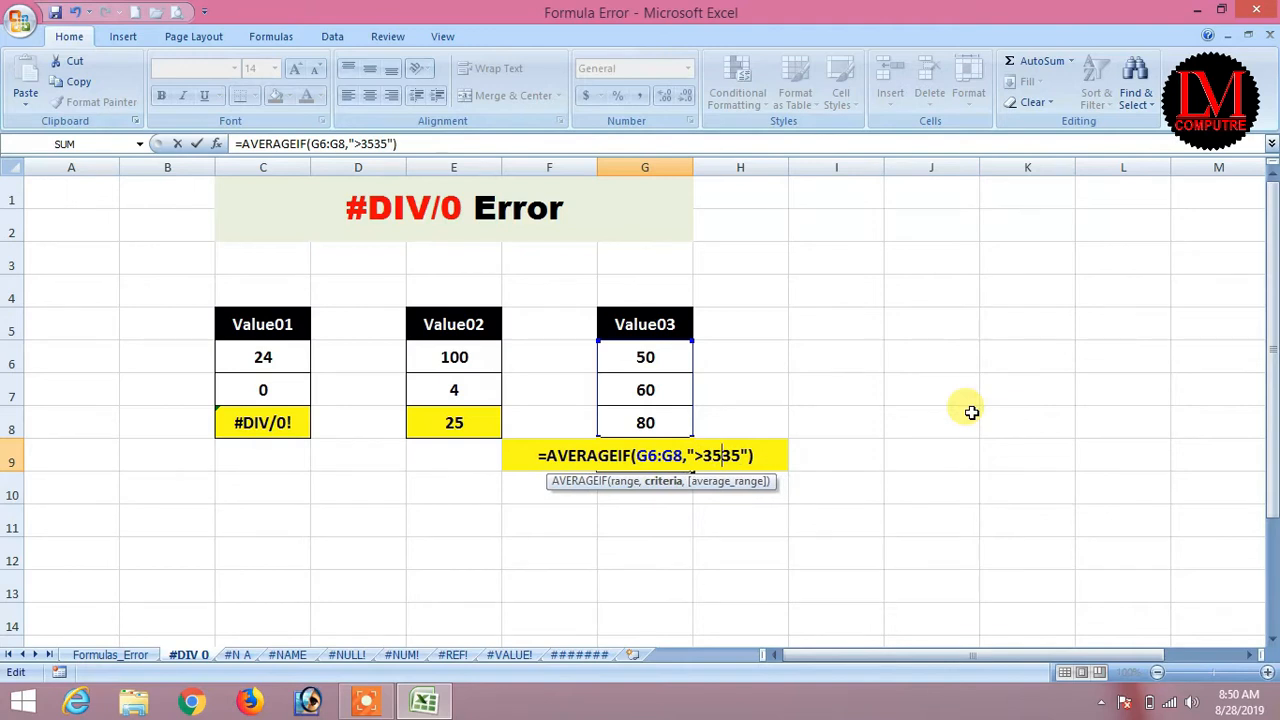
pyautogui.press('Delete')
pyautogui.press('Delete')
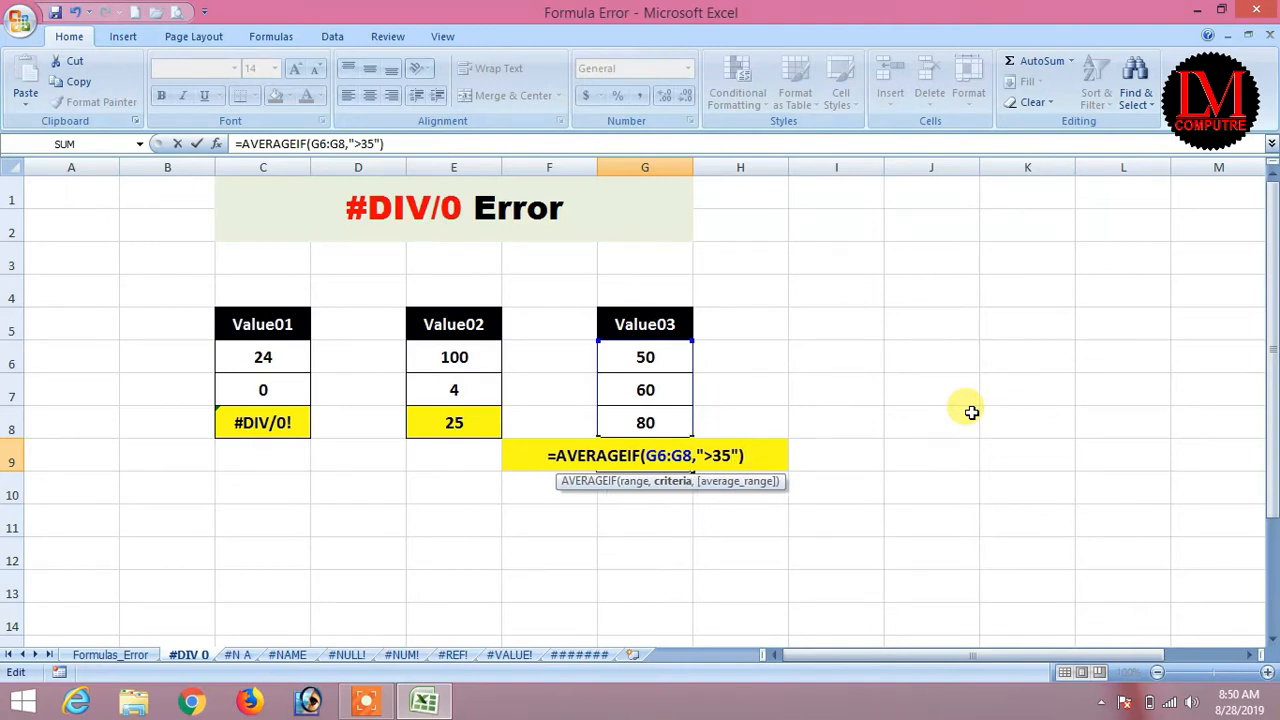
pyautogui.press('Return')
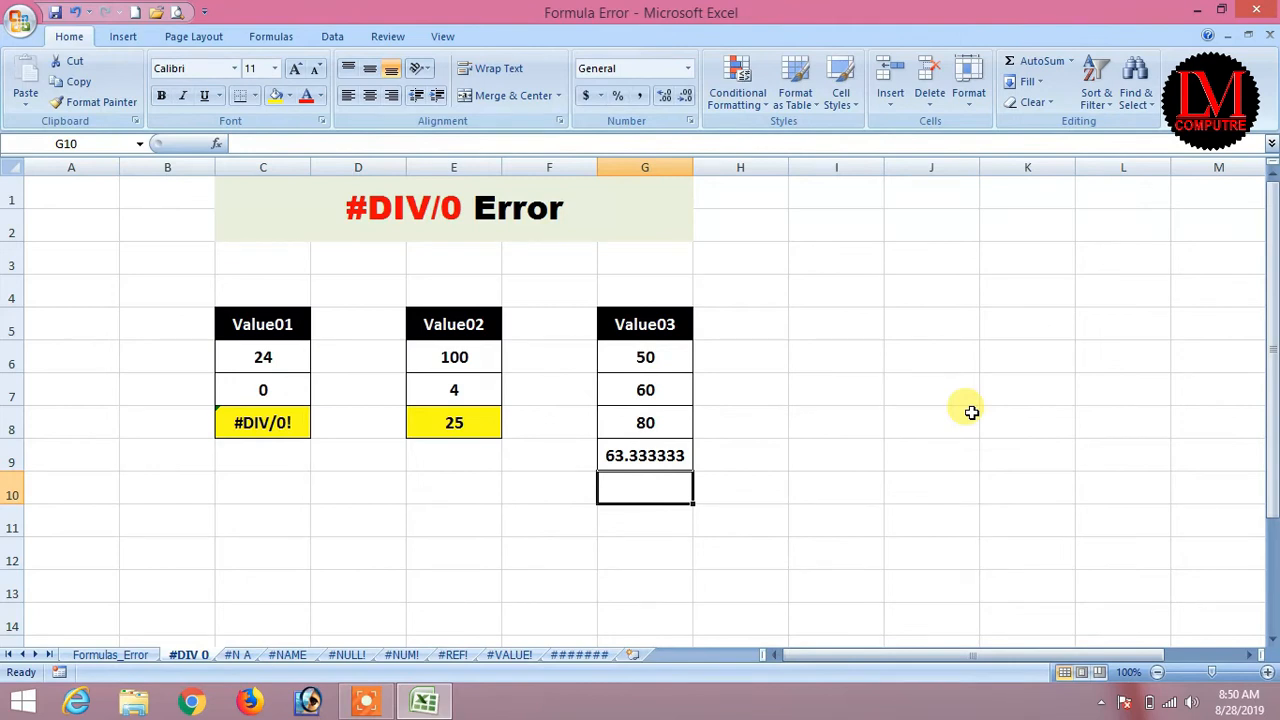
pyautogui.press('Up')
pyautogui.press('Up')
pyautogui.press('Down')
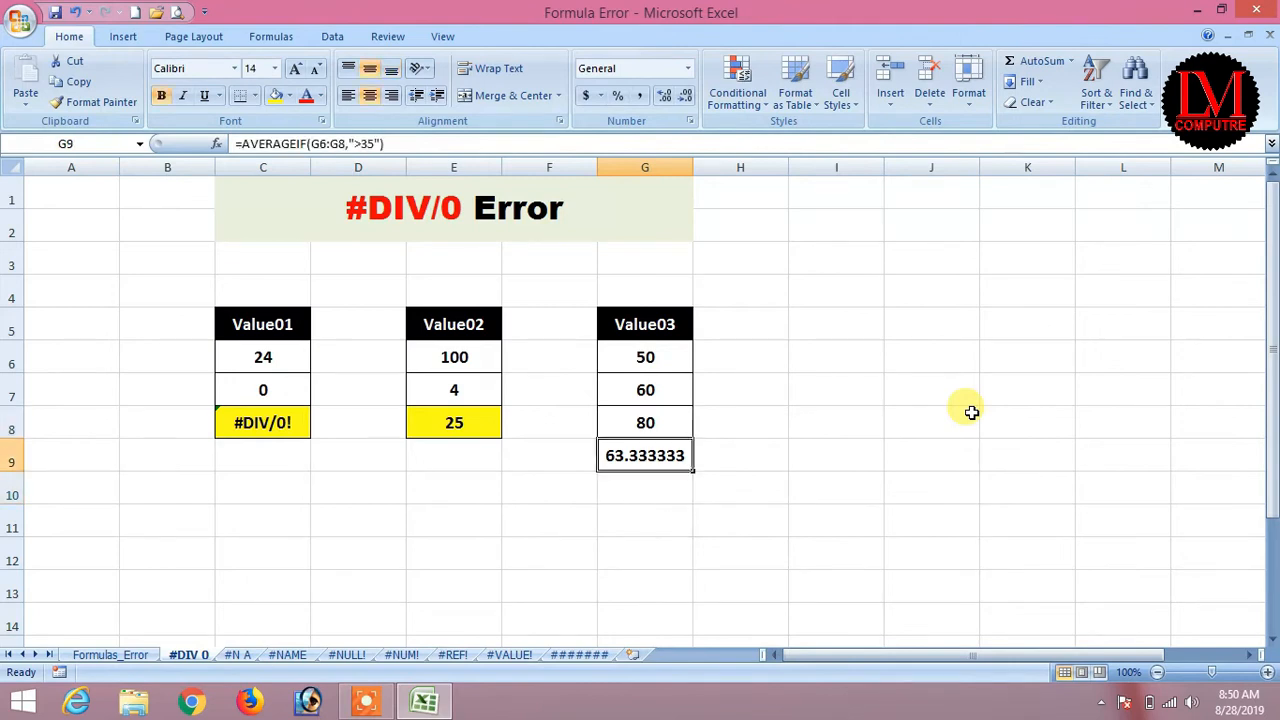
pyautogui.click(276, 95)
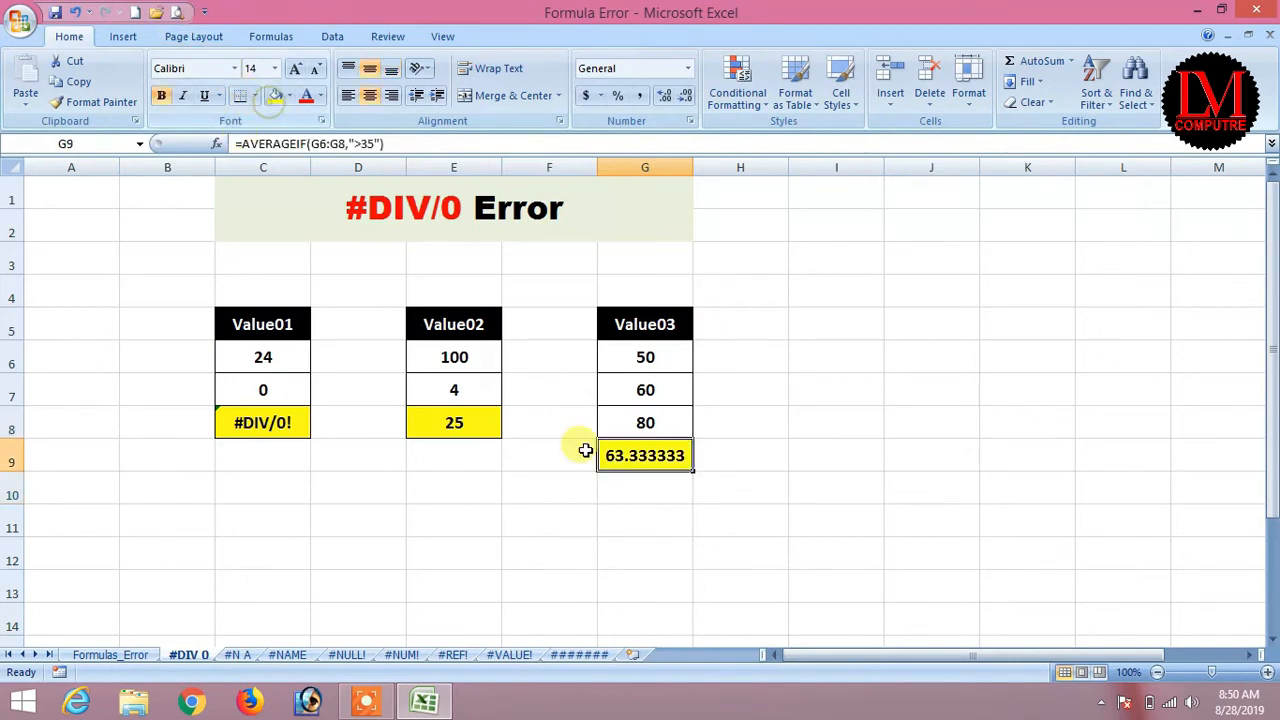
# Set C7 to 12 so C8 shows 2, and fill C8 yellow.
pyautogui.click(272, 425)
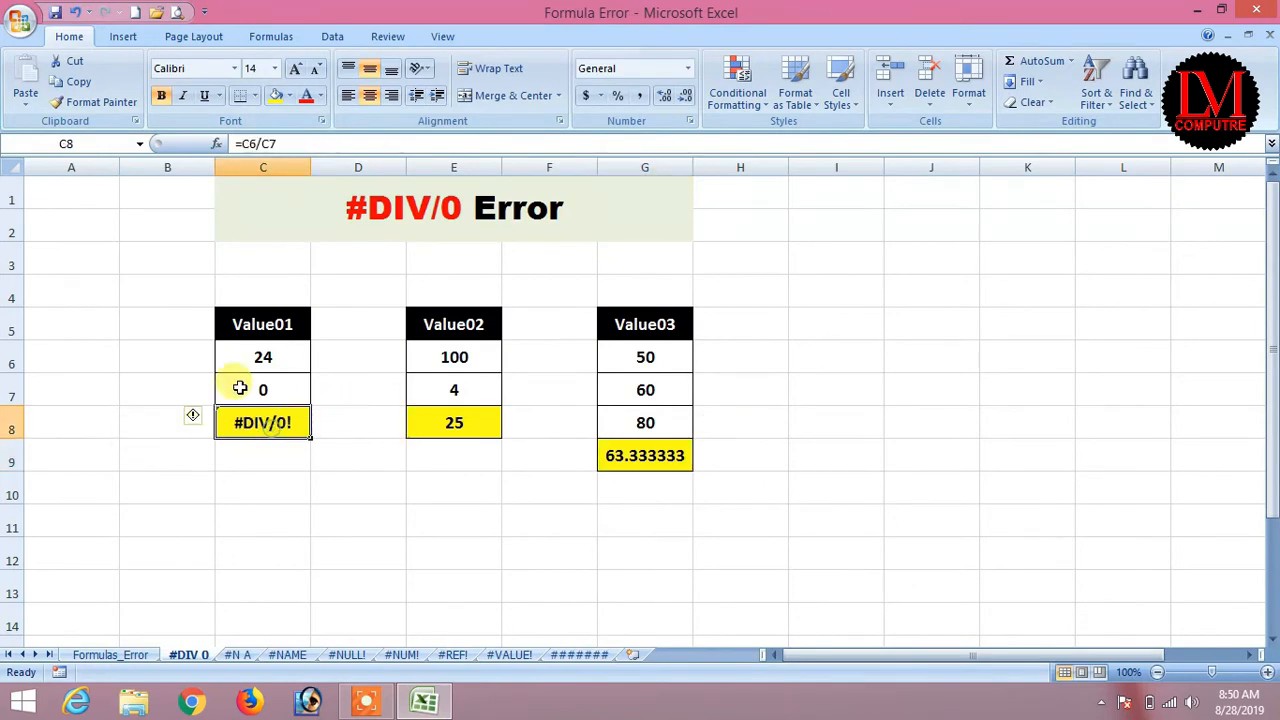
pyautogui.click(267, 389)
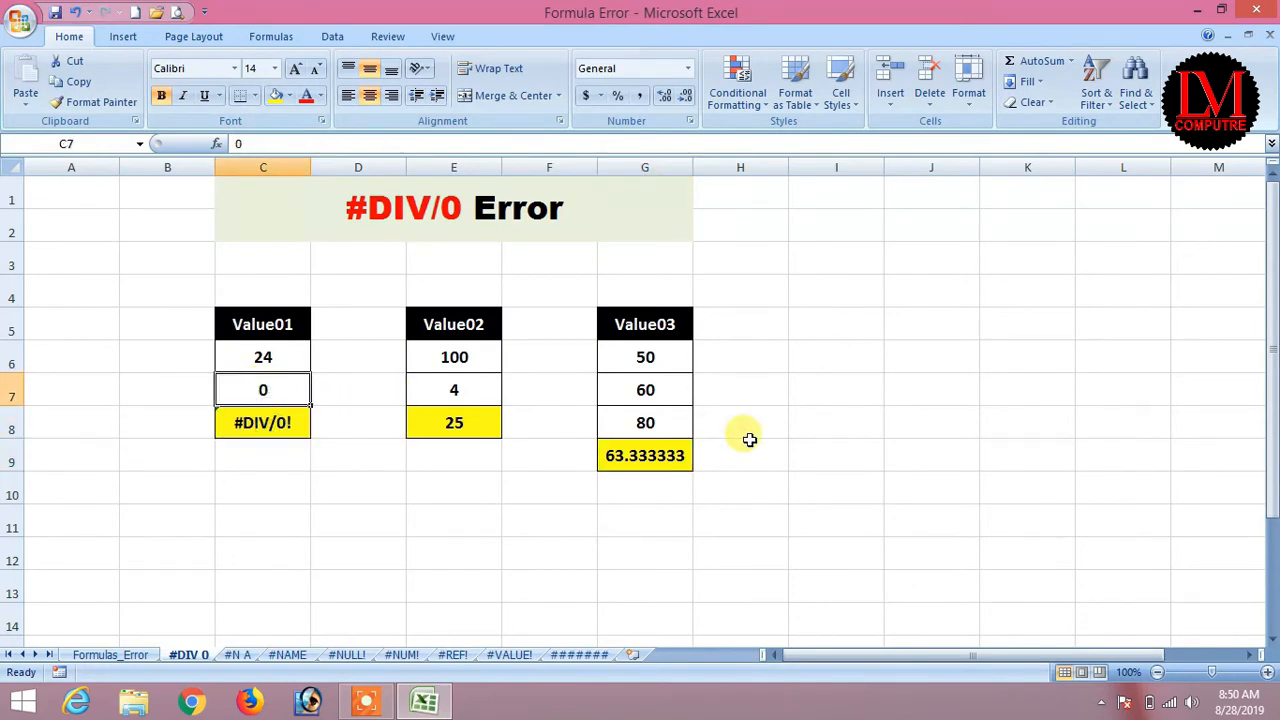
pyautogui.write('12')
pyautogui.press('Return')
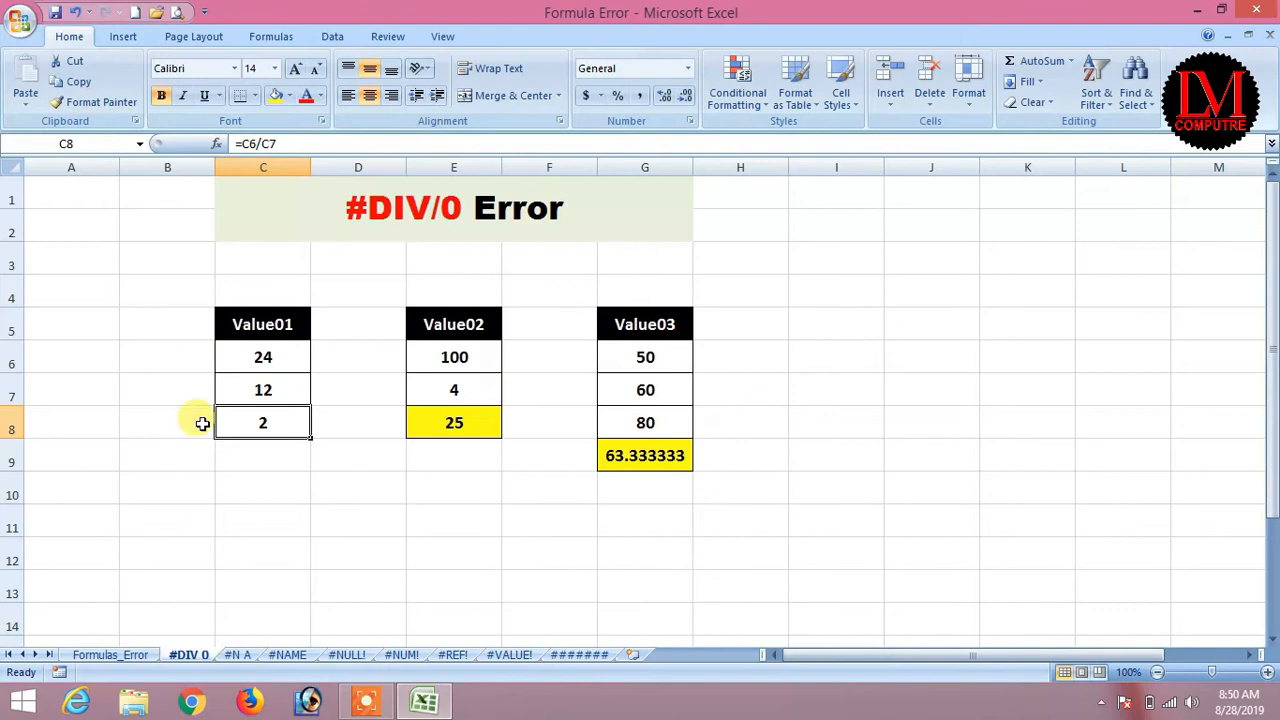
pyautogui.click(281, 95)
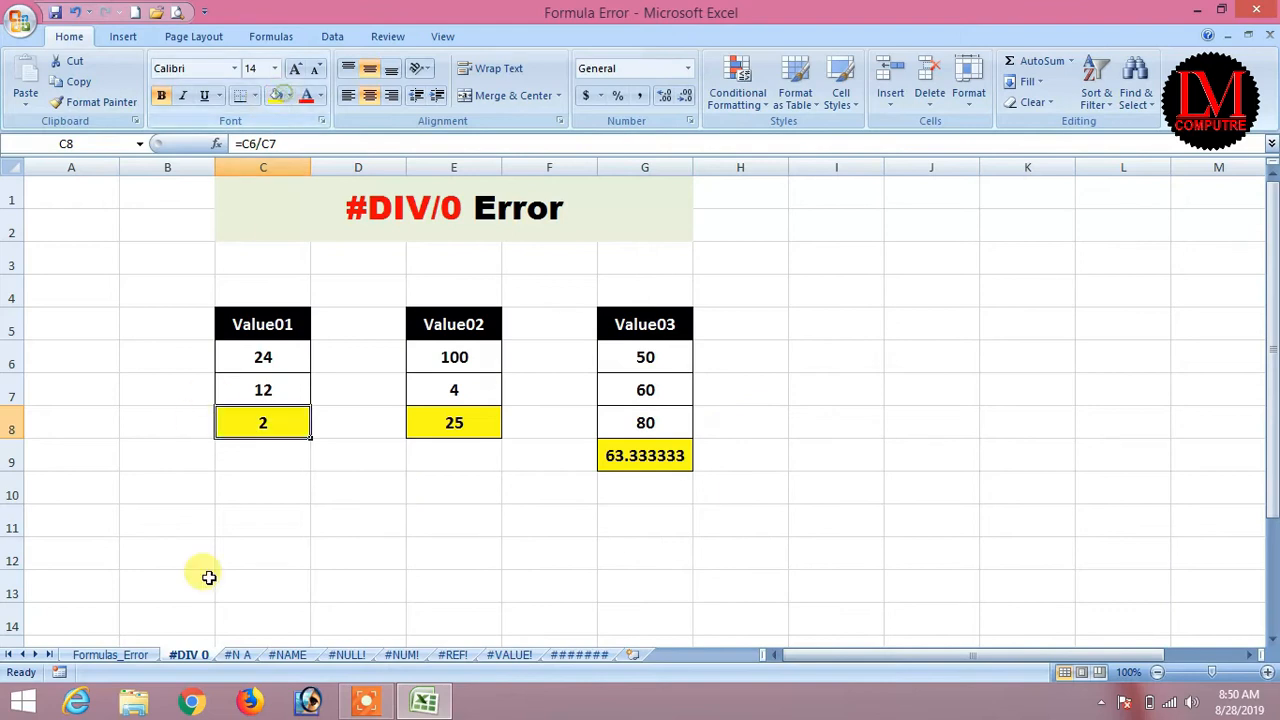
# Move through the sheet tabs to #N A and select Value01's numbers in C6:C8.
pyautogui.click(238, 656)
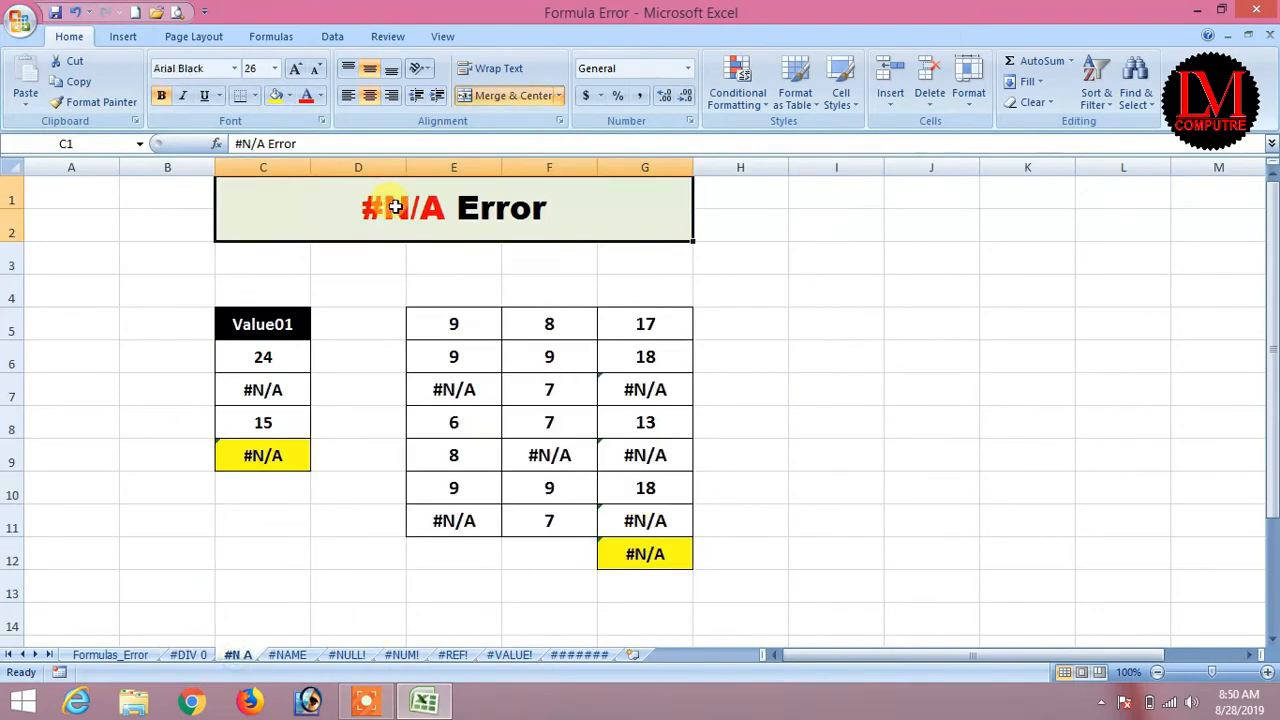
pyautogui.click(102, 656)
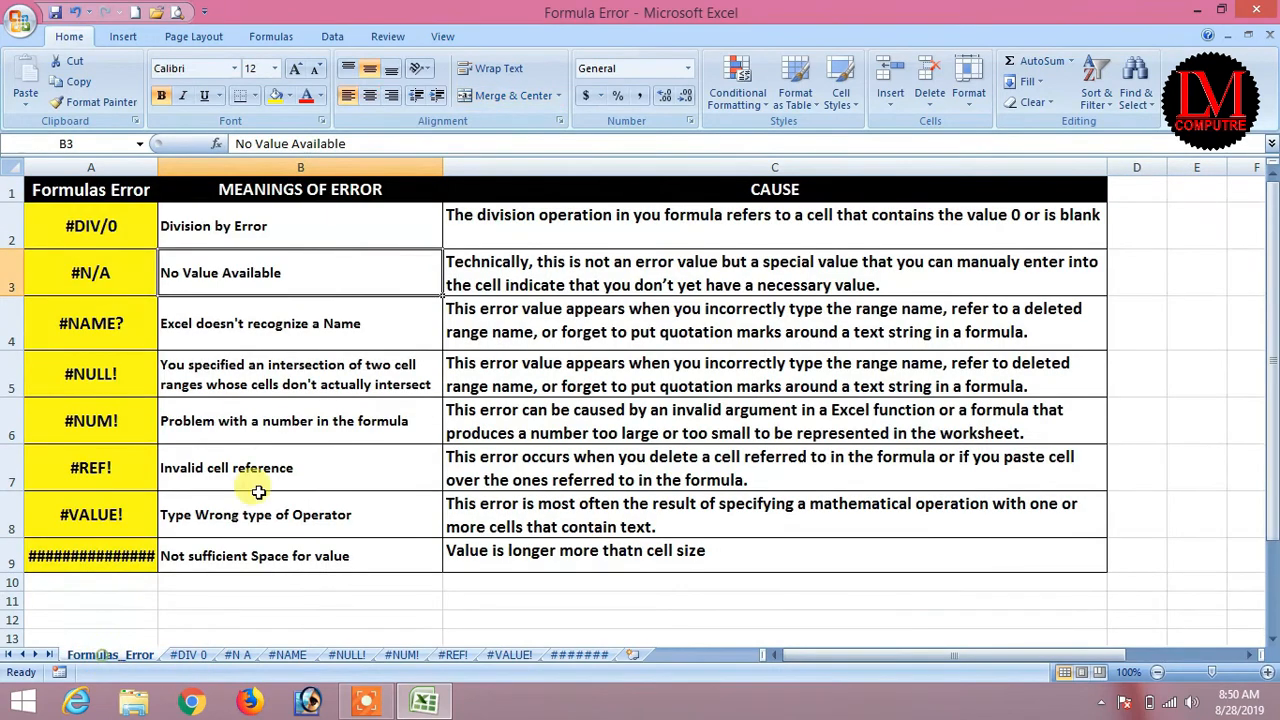
pyautogui.click(190, 656)
pyautogui.click(242, 652)
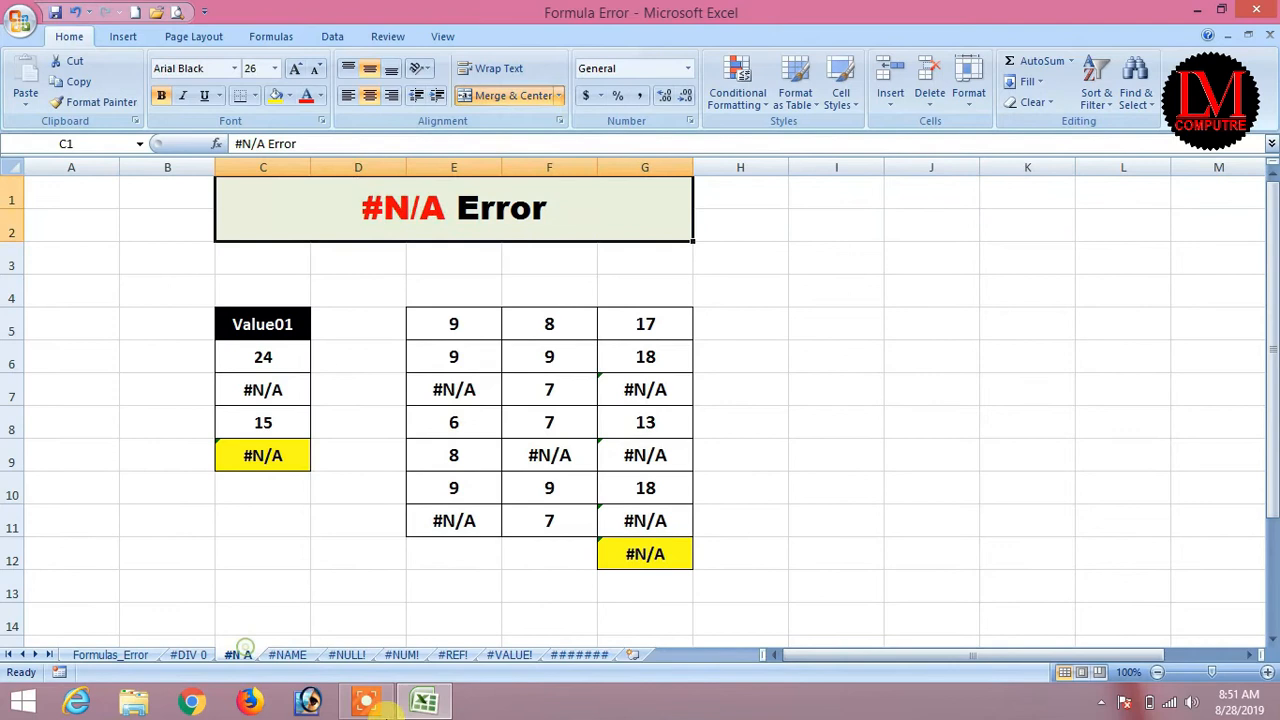
pyautogui.click(264, 358)
pyautogui.click(258, 392)
pyautogui.click(260, 420)
pyautogui.moveTo(263, 356); pyautogui.dragTo(266, 424)
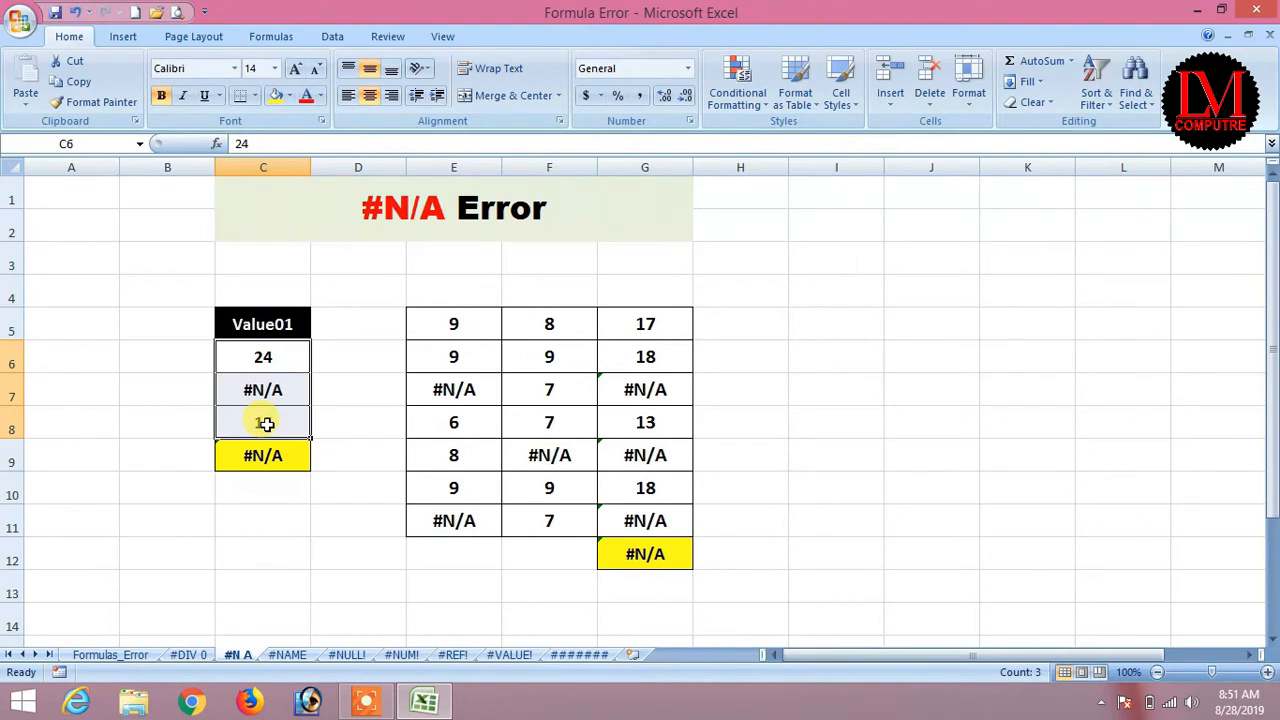
# Check the values in C6, C7 and C8, then select the C9 total.
pyautogui.click(274, 355)
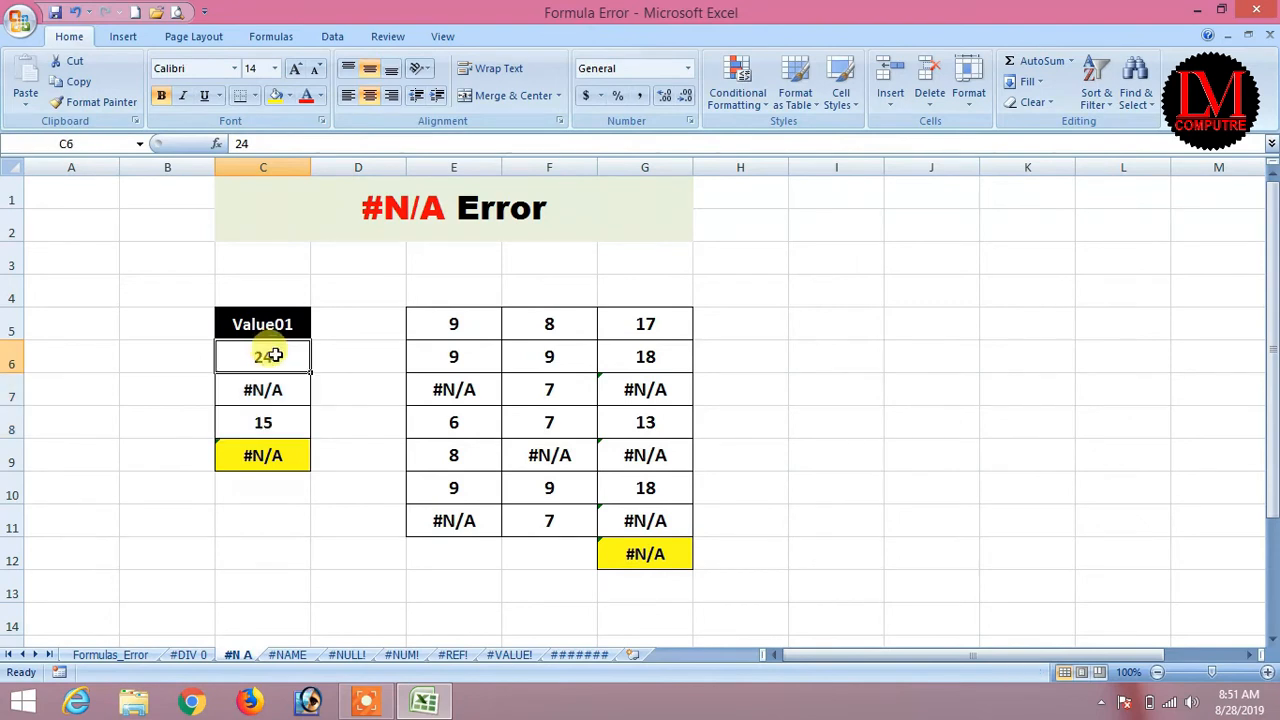
pyautogui.click(264, 424)
pyautogui.click(263, 355)
pyautogui.click(262, 385)
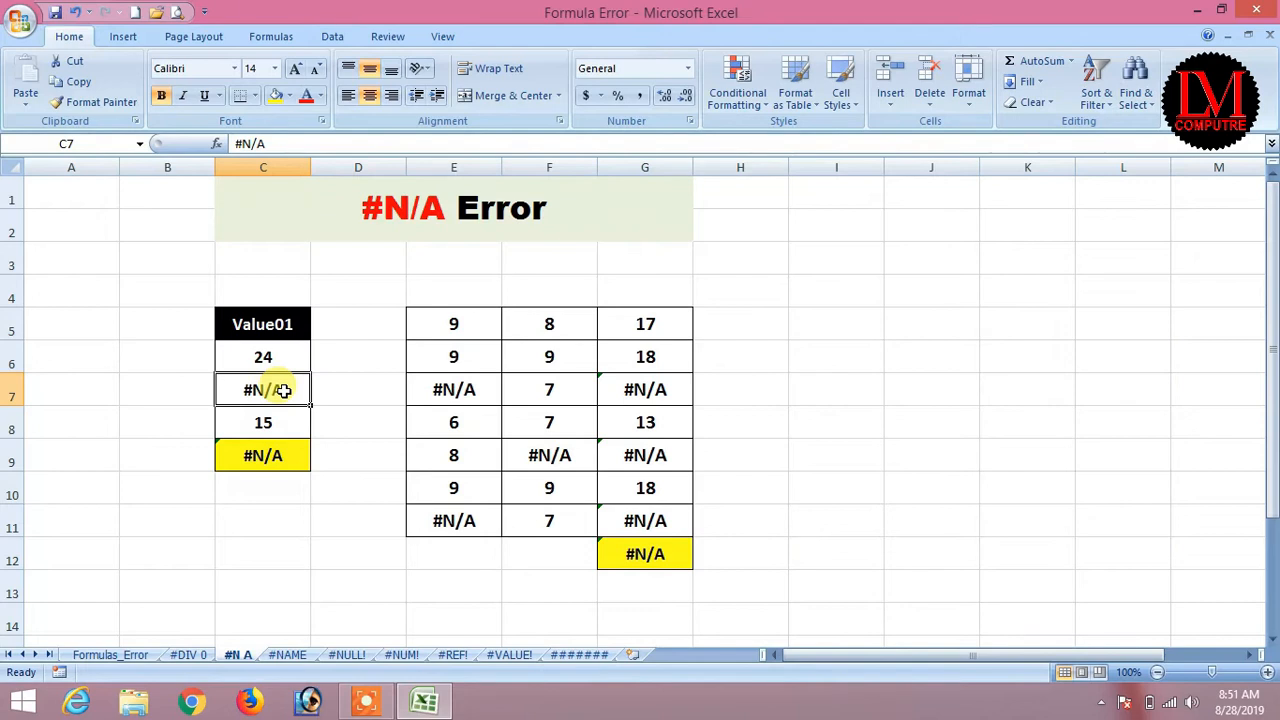
pyautogui.click(255, 455)
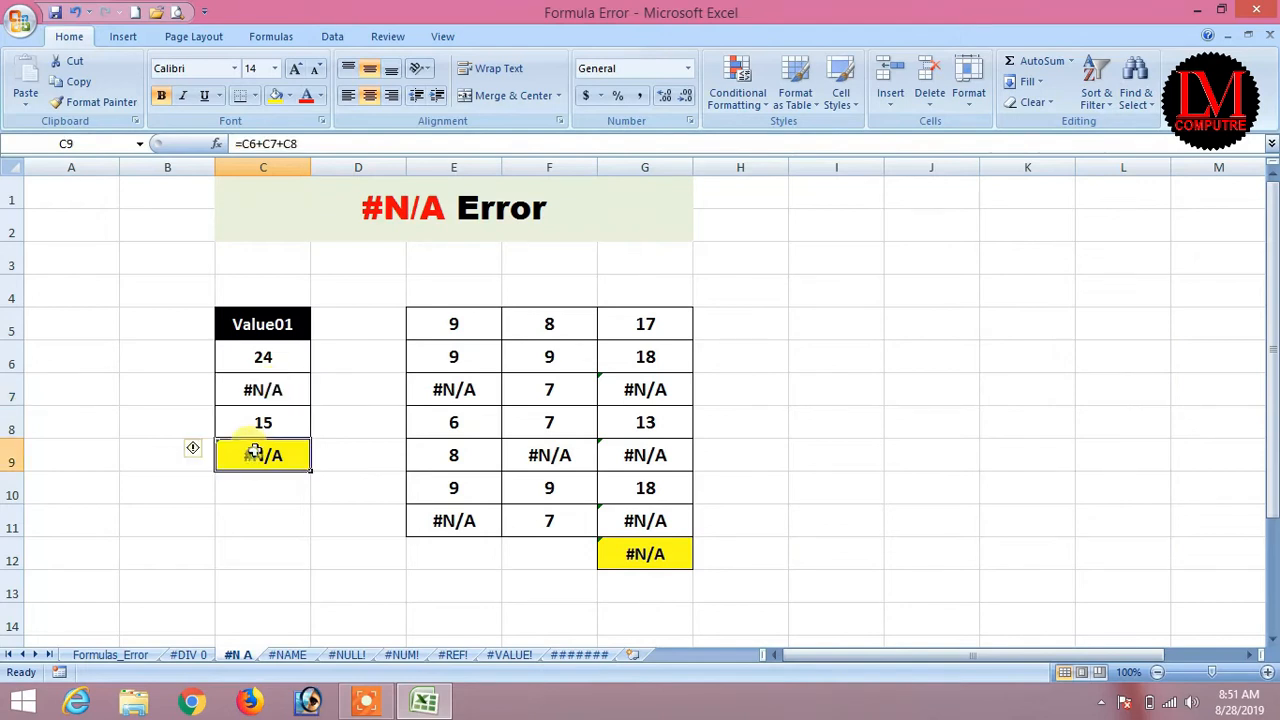
# Enter a first =C6+C7 formula in C9 with arrow-key references.
pyautogui.write('=')
pyautogui.press('Up')
pyautogui.press('Up')
pyautogui.press('Up')
pyautogui.write('+')
pyautogui.press('Up')
pyautogui.press('Up')
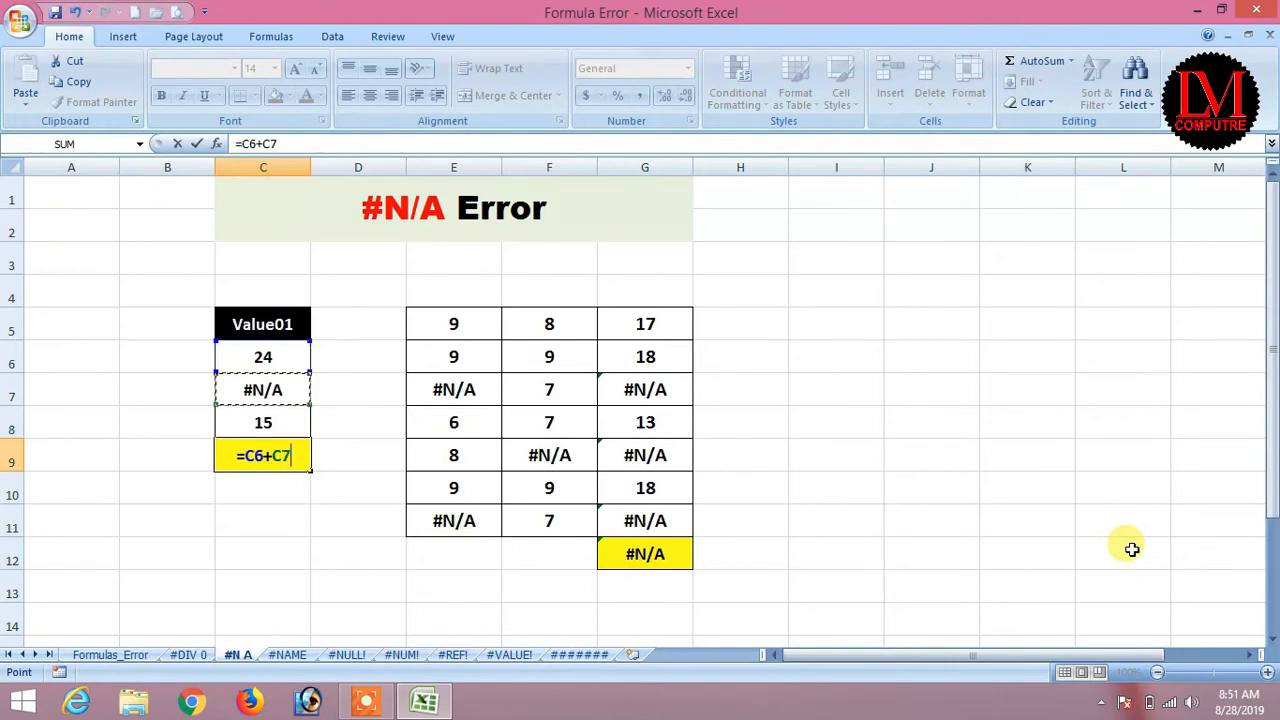
pyautogui.press('Return')
pyautogui.press('Down')
pyautogui.press('Up')
pyautogui.press('Up')
# Rebuild C9 as =C6+C7+C8, still returning #N/A, and move up to C7.
pyautogui.write('=')
pyautogui.press('Up')
pyautogui.press('Up')
pyautogui.press('Up')
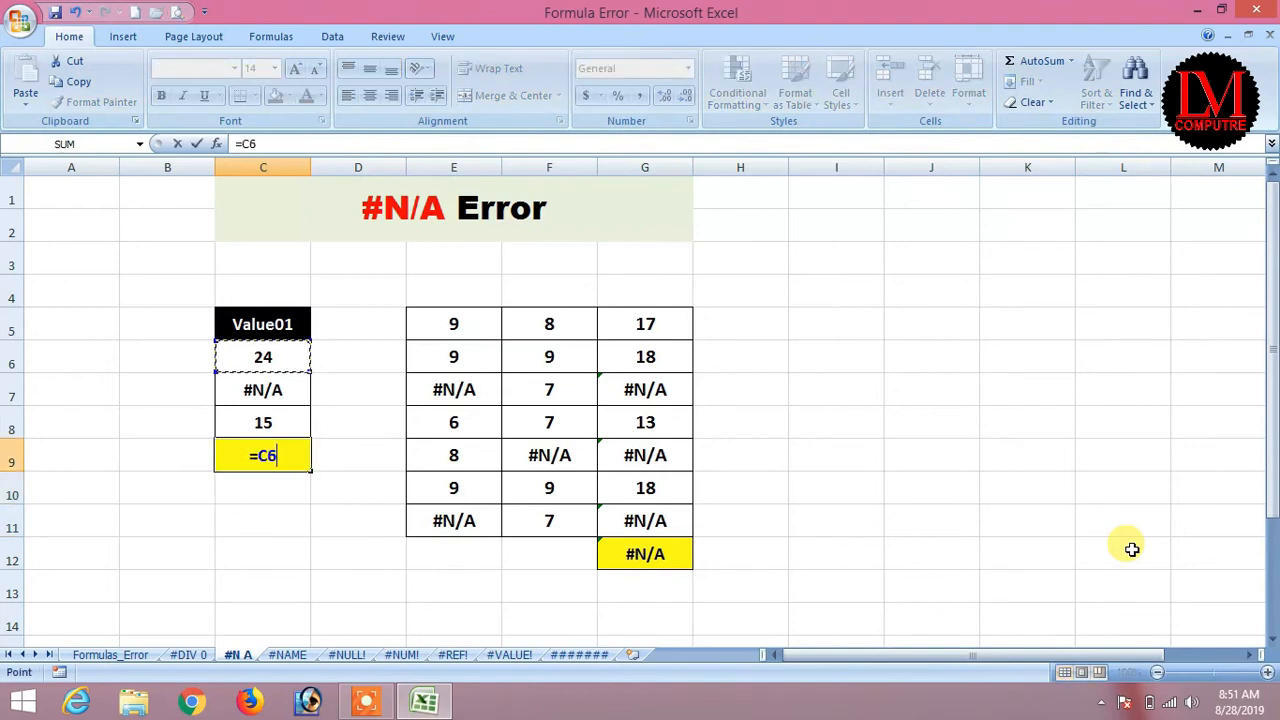
pyautogui.write('+')
pyautogui.press('Up')
pyautogui.press('Up')
pyautogui.write('+')
pyautogui.press('Up')
pyautogui.press('Return')
pyautogui.press('Up')
pyautogui.press('Down')
pyautogui.press('Up')
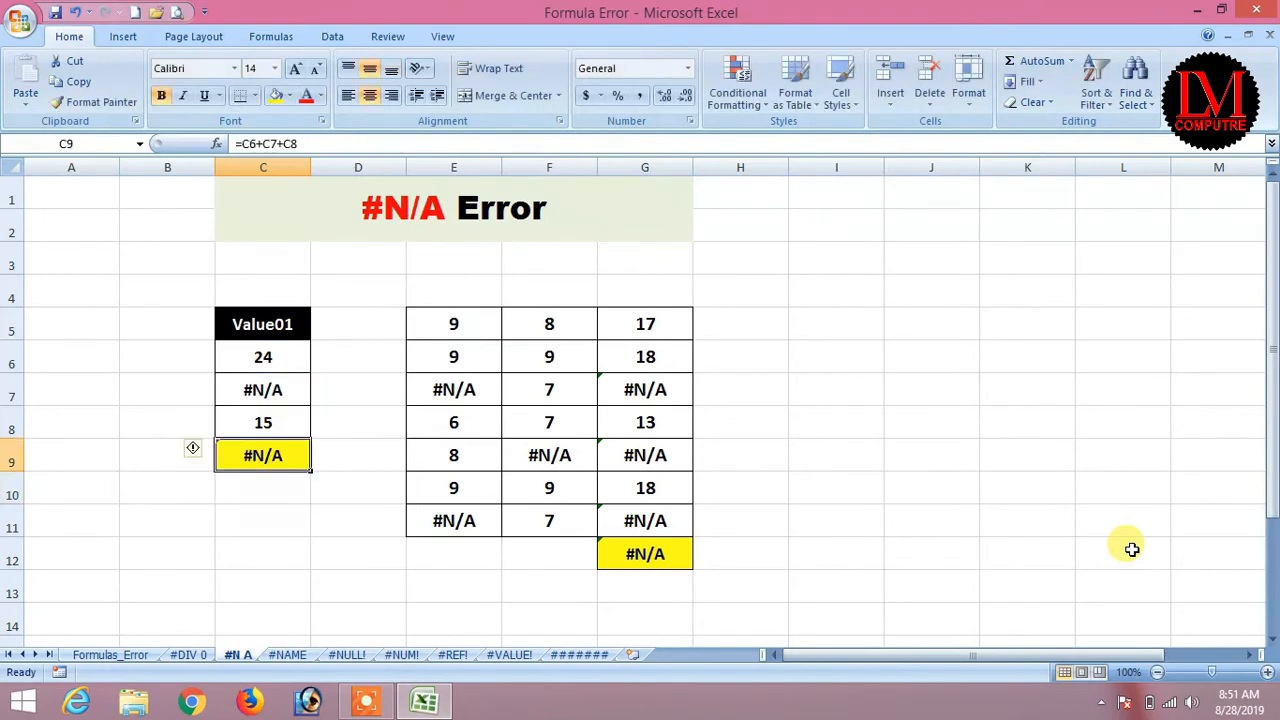
pyautogui.press('Up')
pyautogui.press('Up')
# Enter 35 in C7, check the total, then undo it so C7 shows #N/A again.
pyautogui.write('35')
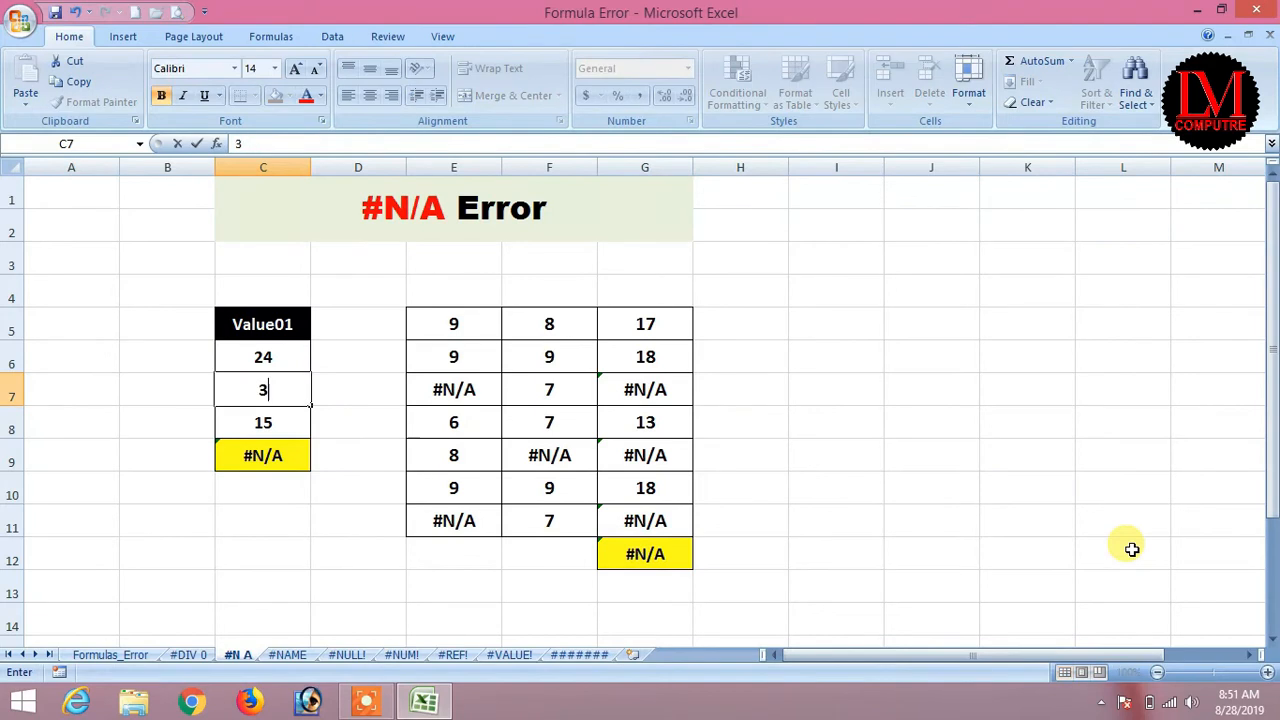
pyautogui.press('Return')
pyautogui.press('Left')
pyautogui.press('Down')
pyautogui.press('Down')
pyautogui.press('Right')
pyautogui.press('Up')
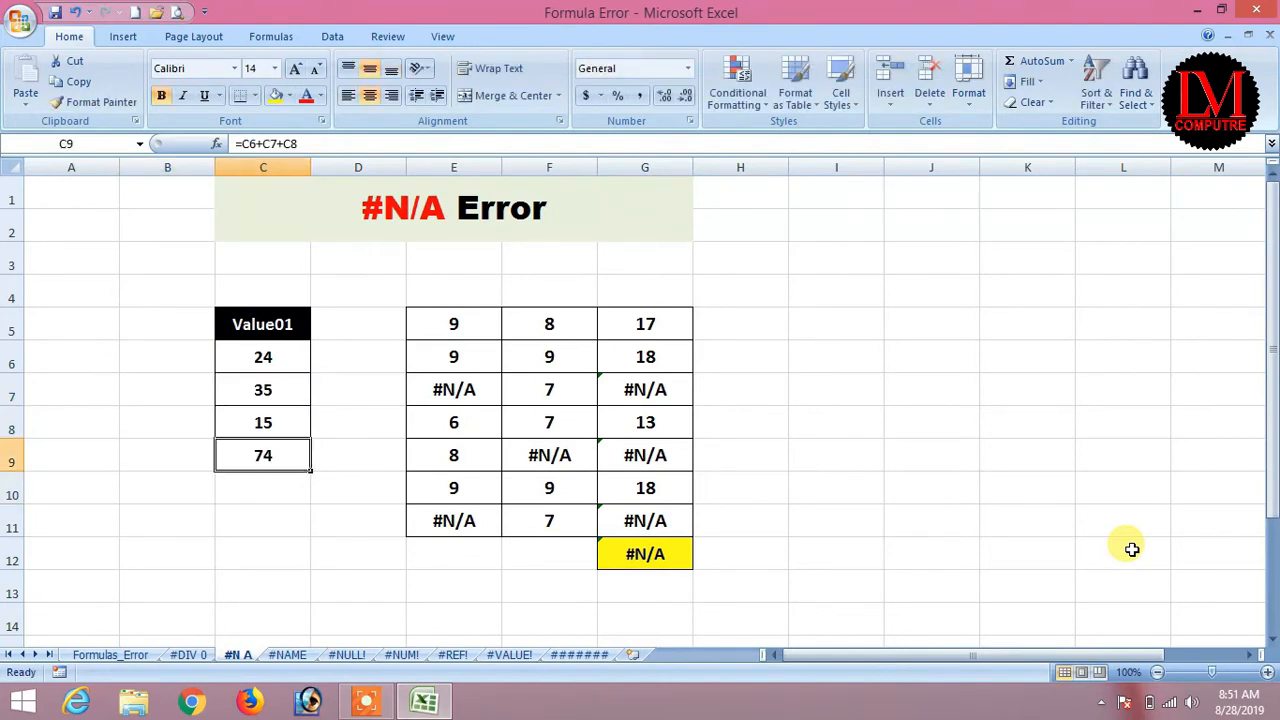
pyautogui.press('Up')
# Re-enter 35 in C7 so C9 totals 74, and fill C9 yellow.
pyautogui.press('Up')
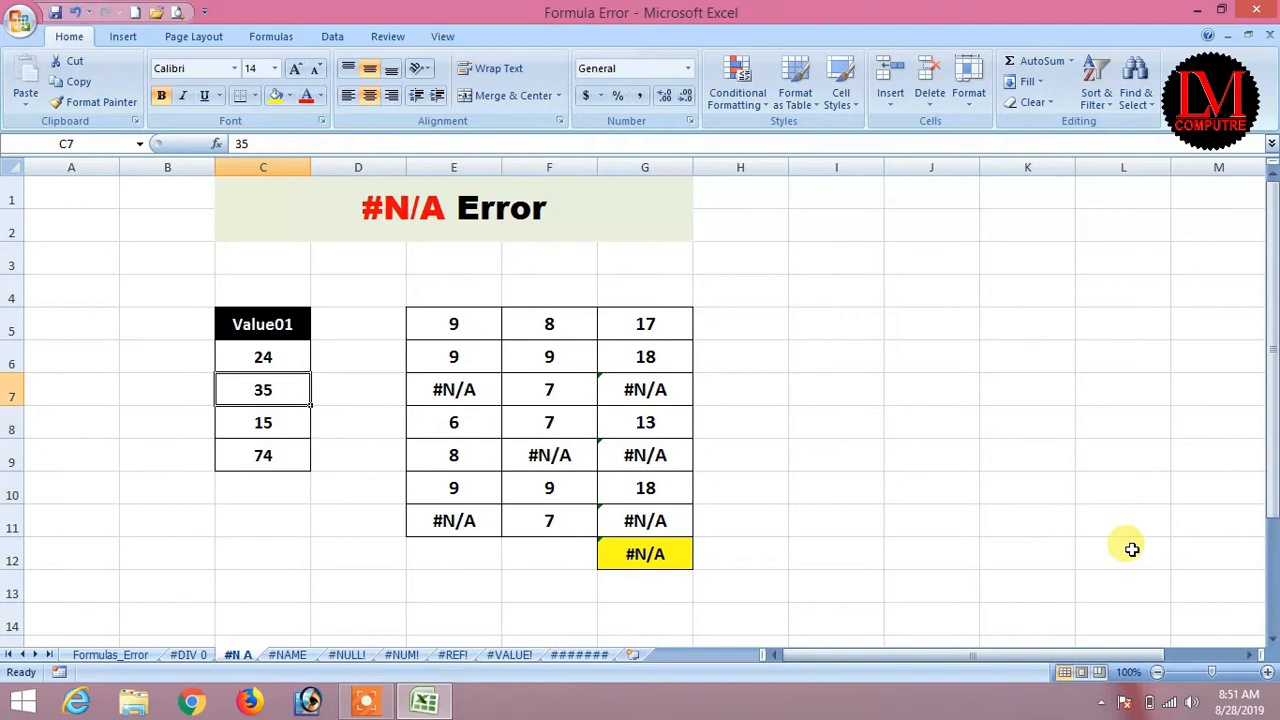
pyautogui.hotkey('ctrl', 'z')
pyautogui.press('Down')
pyautogui.press('Down')
pyautogui.press('Up')
pyautogui.press('Up')
pyautogui.press('Down')
pyautogui.press('Down')
pyautogui.press('Up')
pyautogui.press('Up')
pyautogui.press('Down')
pyautogui.press('Up')
pyautogui.press('Down')
pyautogui.press('Up')
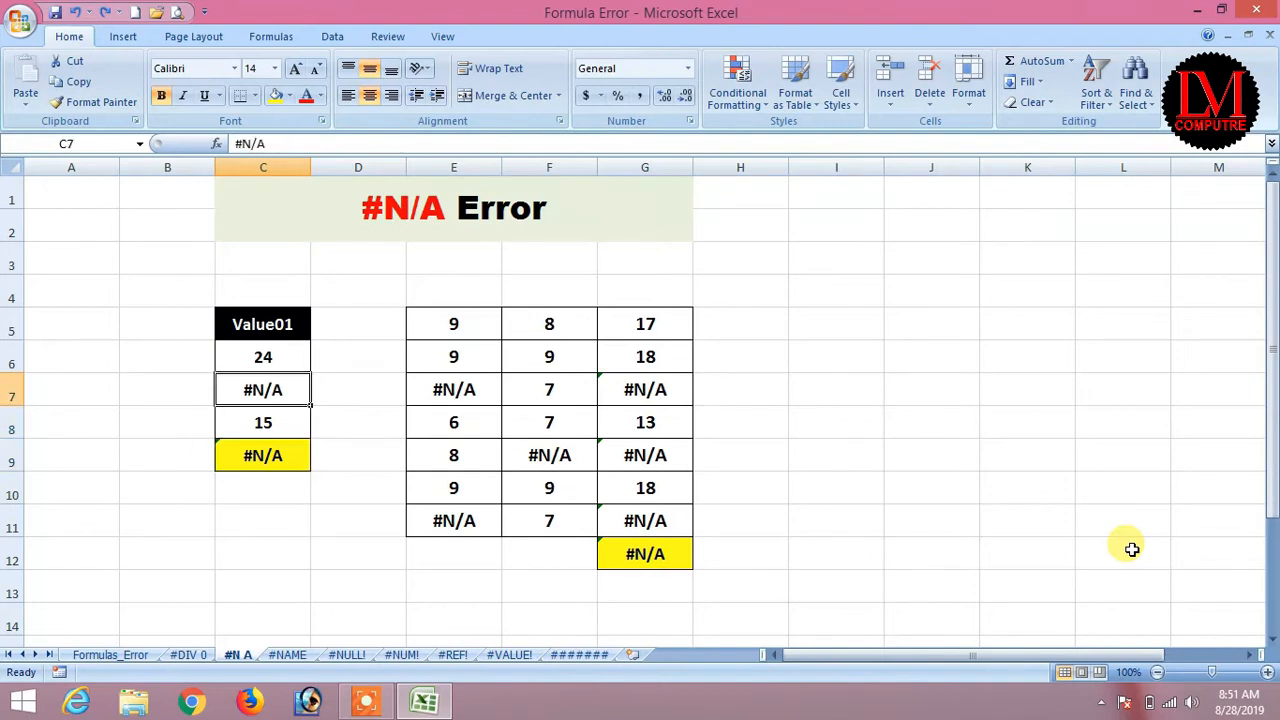
pyautogui.press('Down')
pyautogui.press('Down')
pyautogui.press('Up')
pyautogui.press('Up')
pyautogui.press('Down')
pyautogui.press('Down')
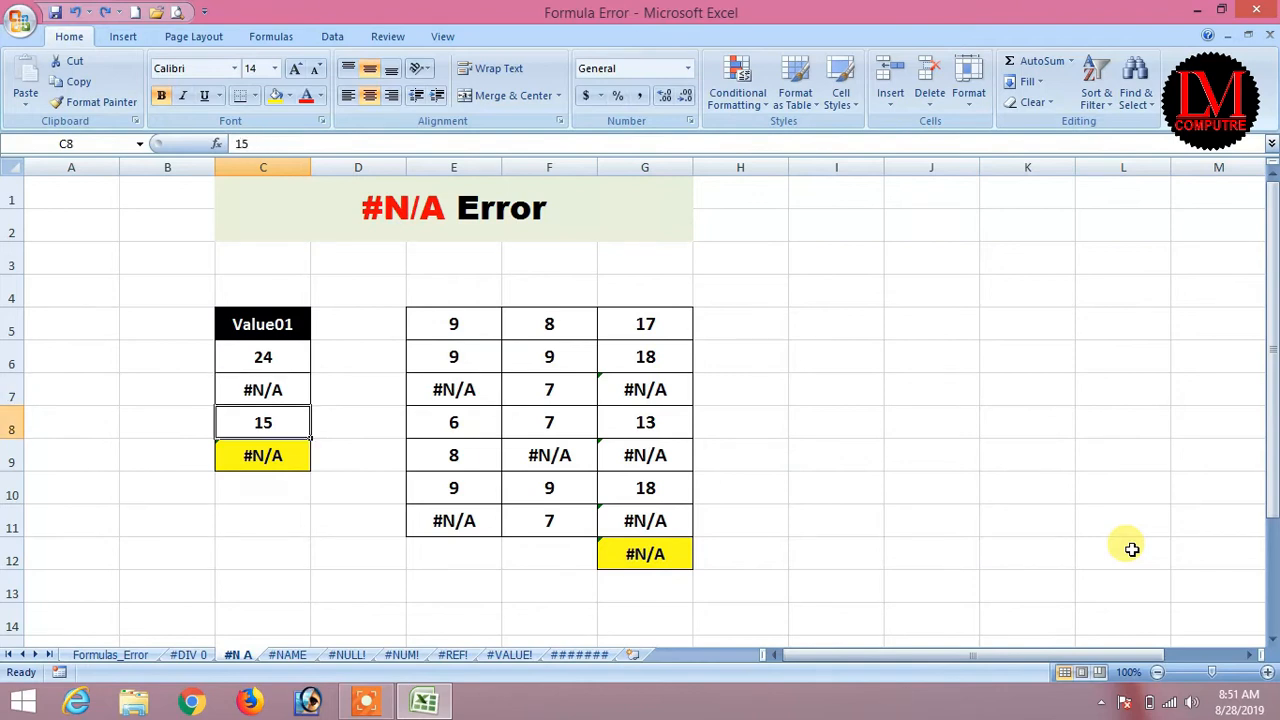
pyautogui.press('Up')
pyautogui.press('Up')
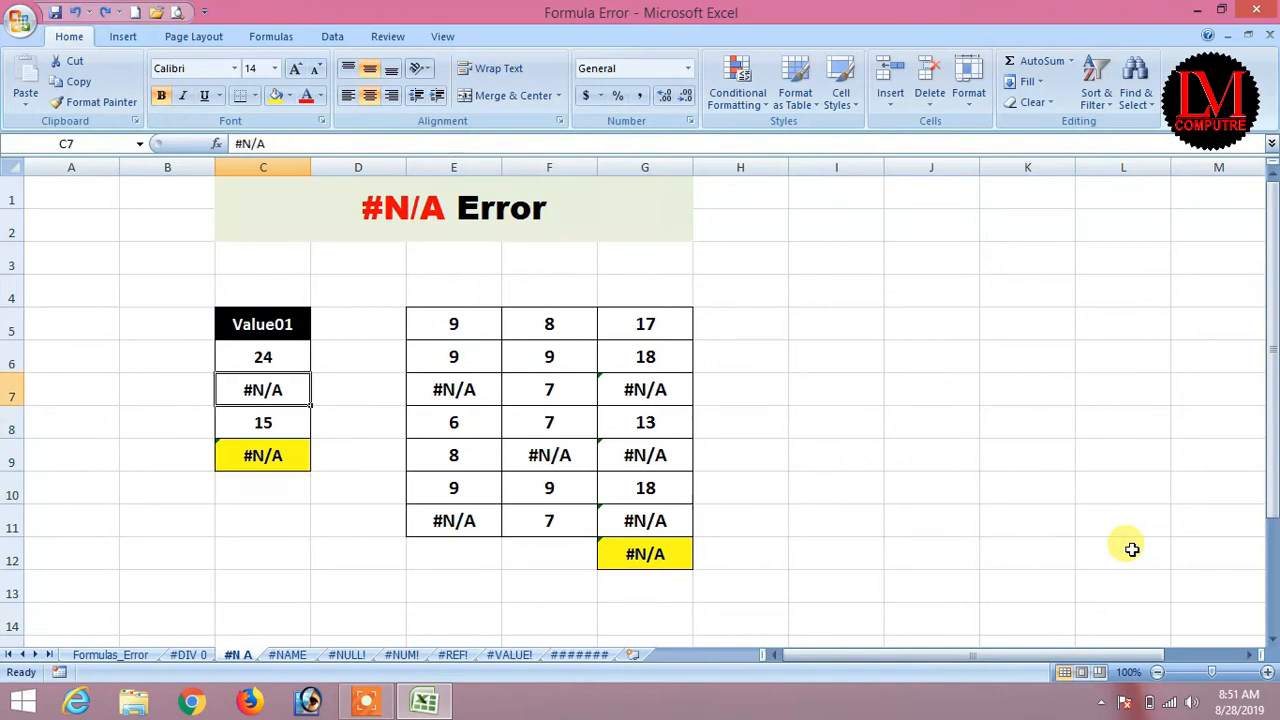
pyautogui.write('35')
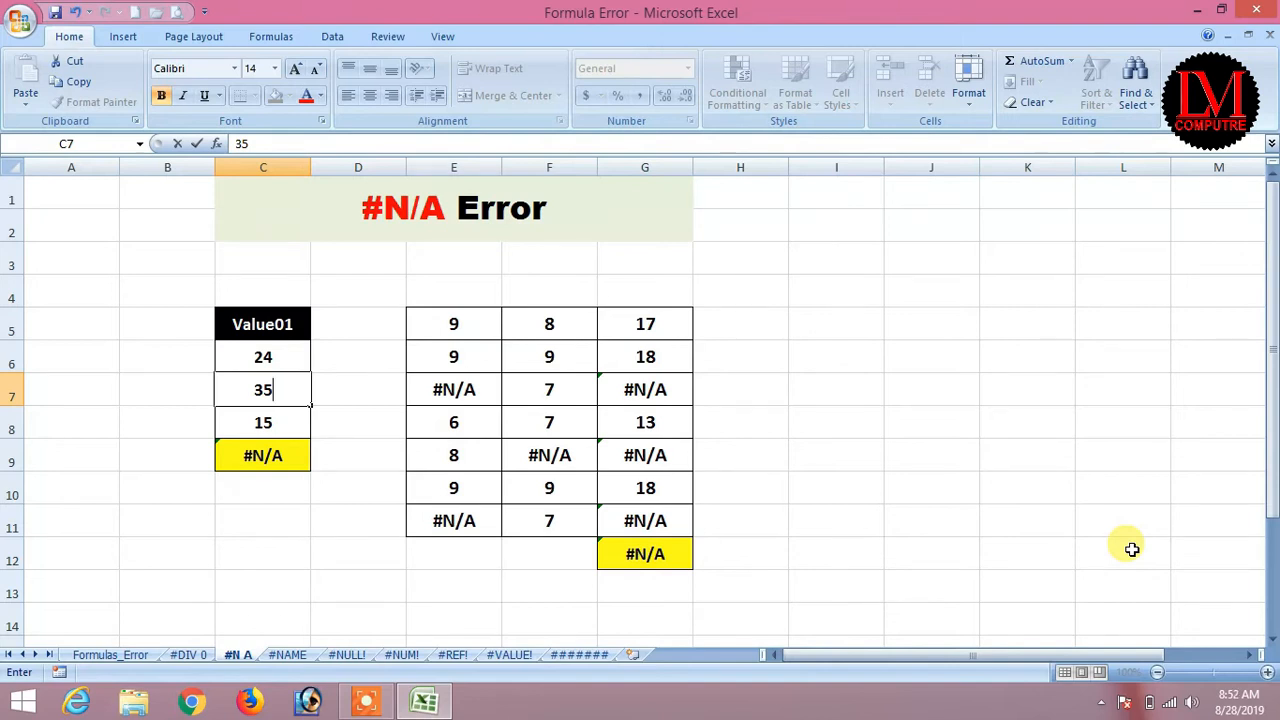
pyautogui.press('Return')
pyautogui.press('Down')
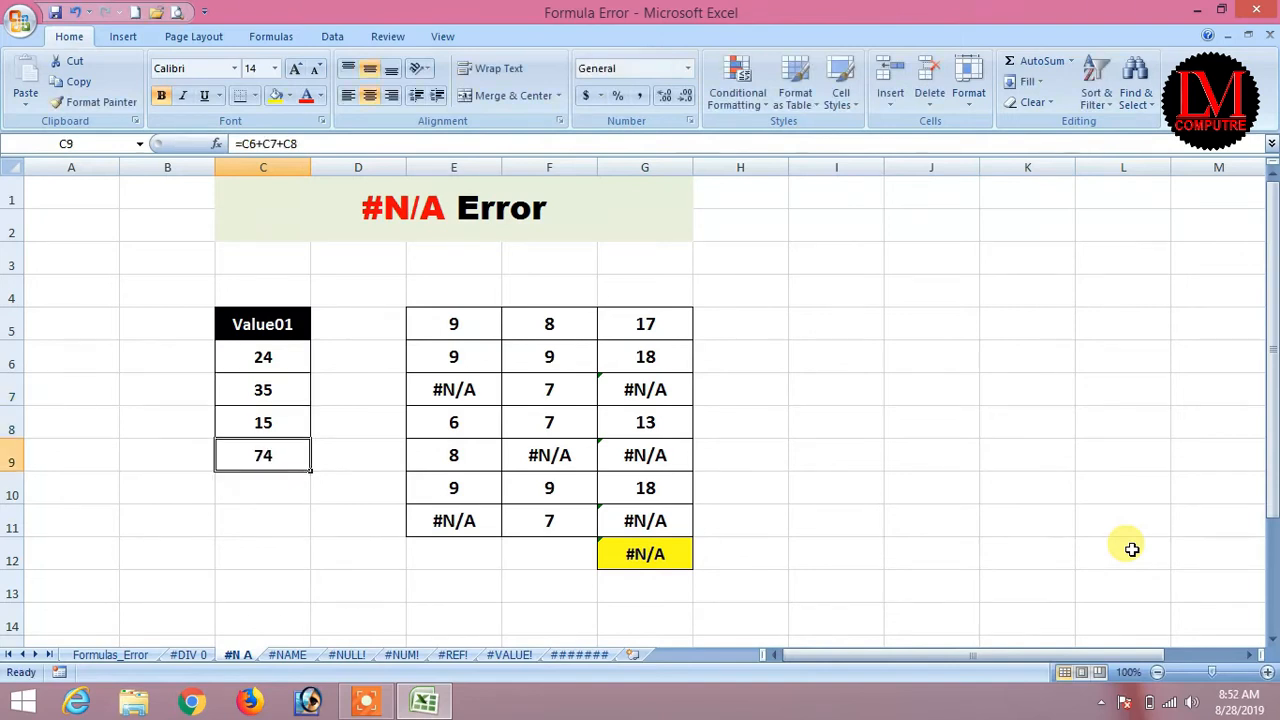
pyautogui.click(275, 97)
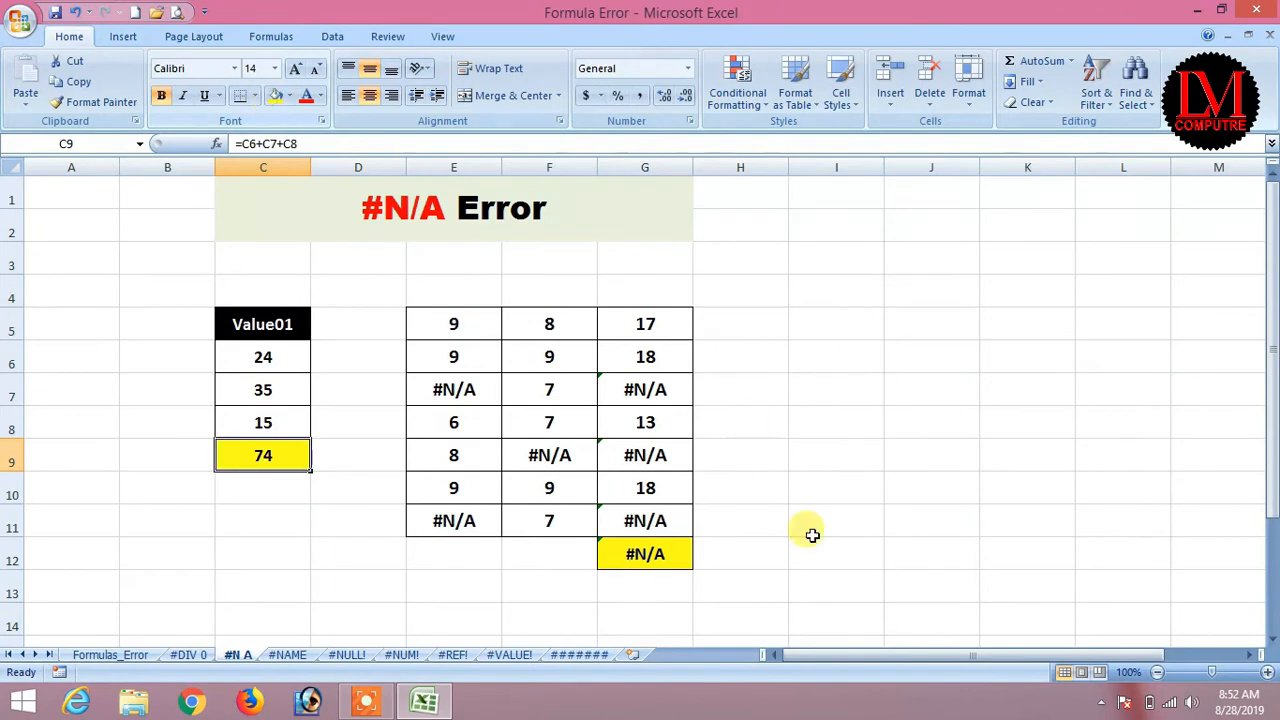
# Inspect the second table E5:G11 by selecting its first row and column E values.
pyautogui.click(463, 394)
pyautogui.moveTo(466, 328); pyautogui.dragTo(648, 520)
pyautogui.click(481, 310)
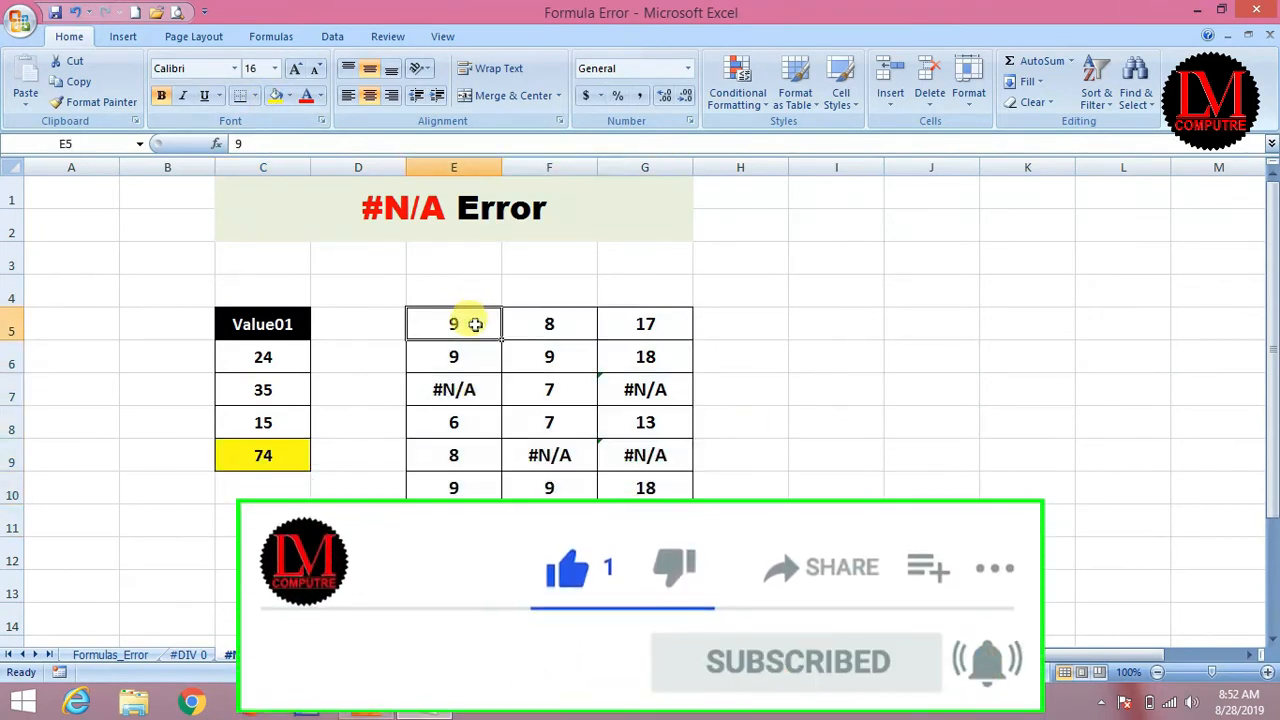
pyautogui.moveTo(451, 323); pyautogui.dragTo(655, 333)
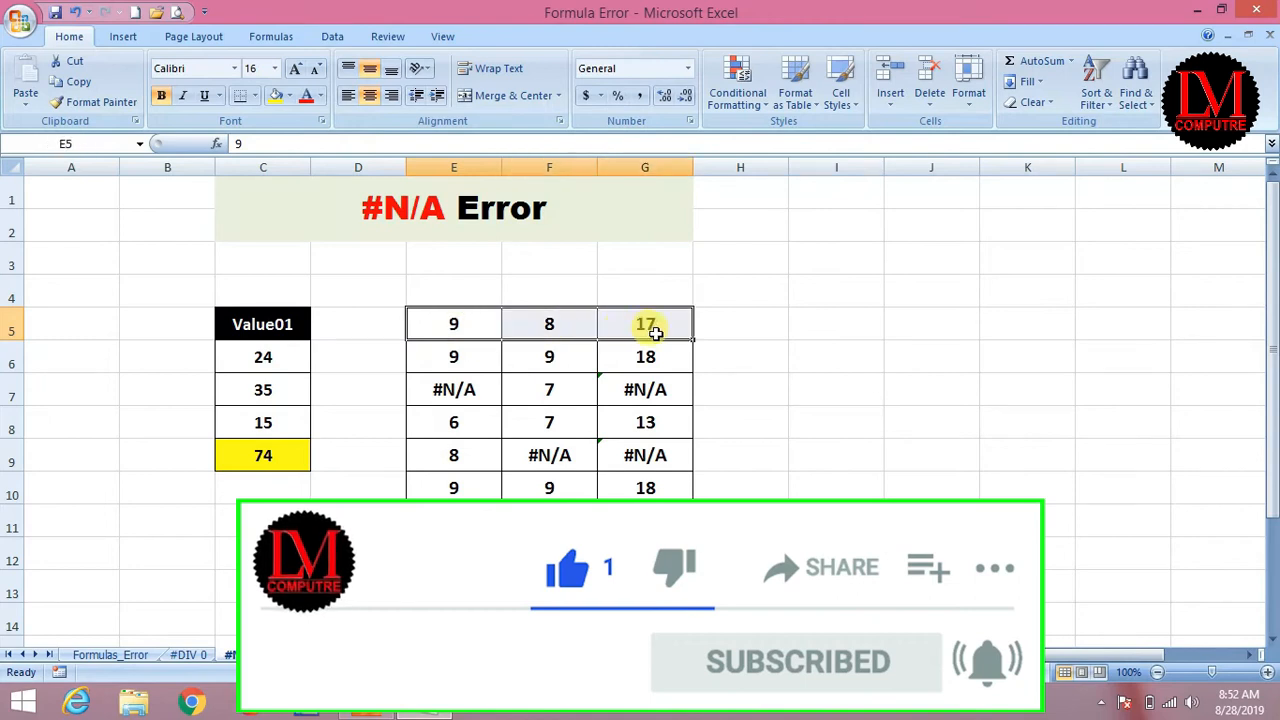
pyautogui.moveTo(466, 323); pyautogui.dragTo(463, 486)
pyautogui.click(514, 423)
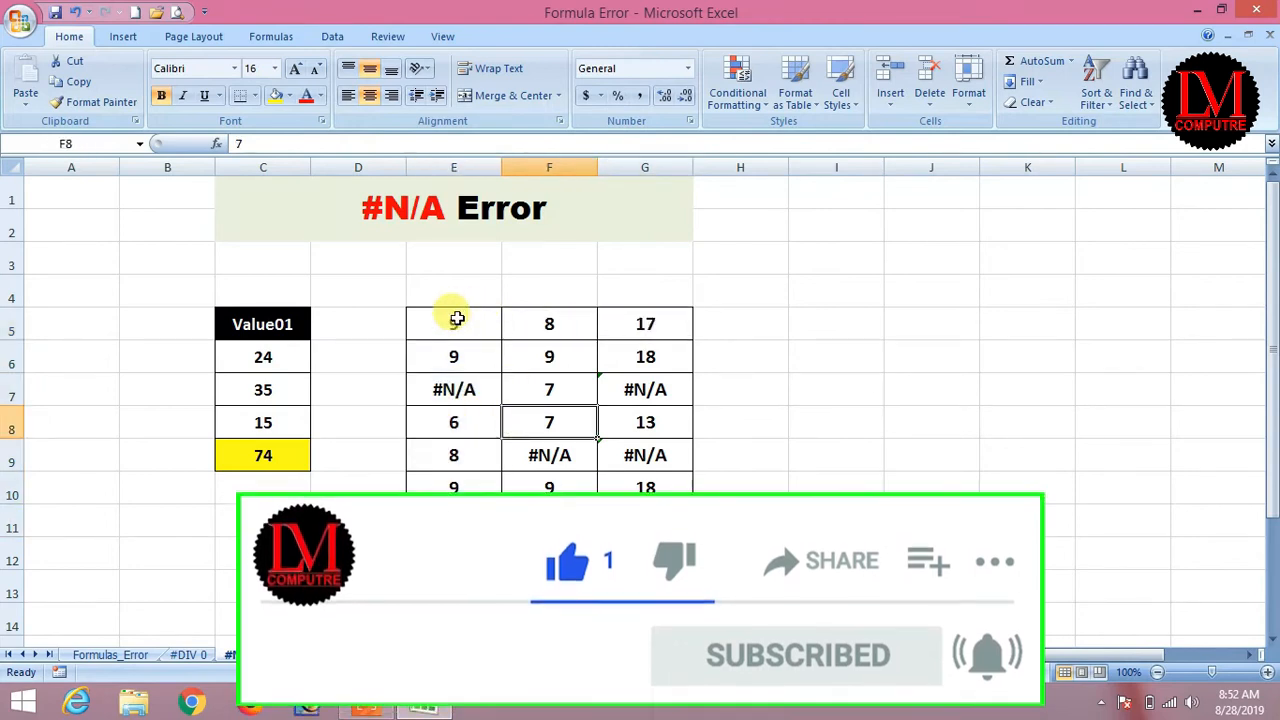
pyautogui.click(456, 319)
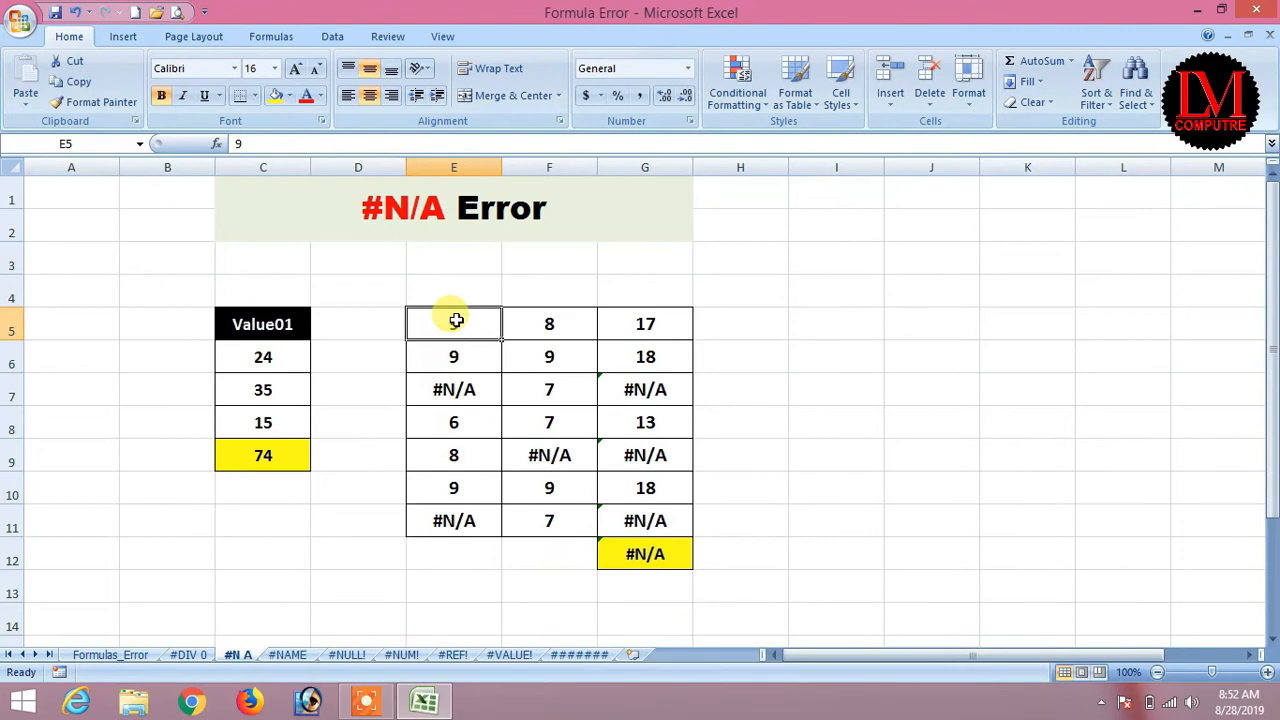
# Enter =E5+F5 in G5 to total the first row.
pyautogui.click(545, 318)
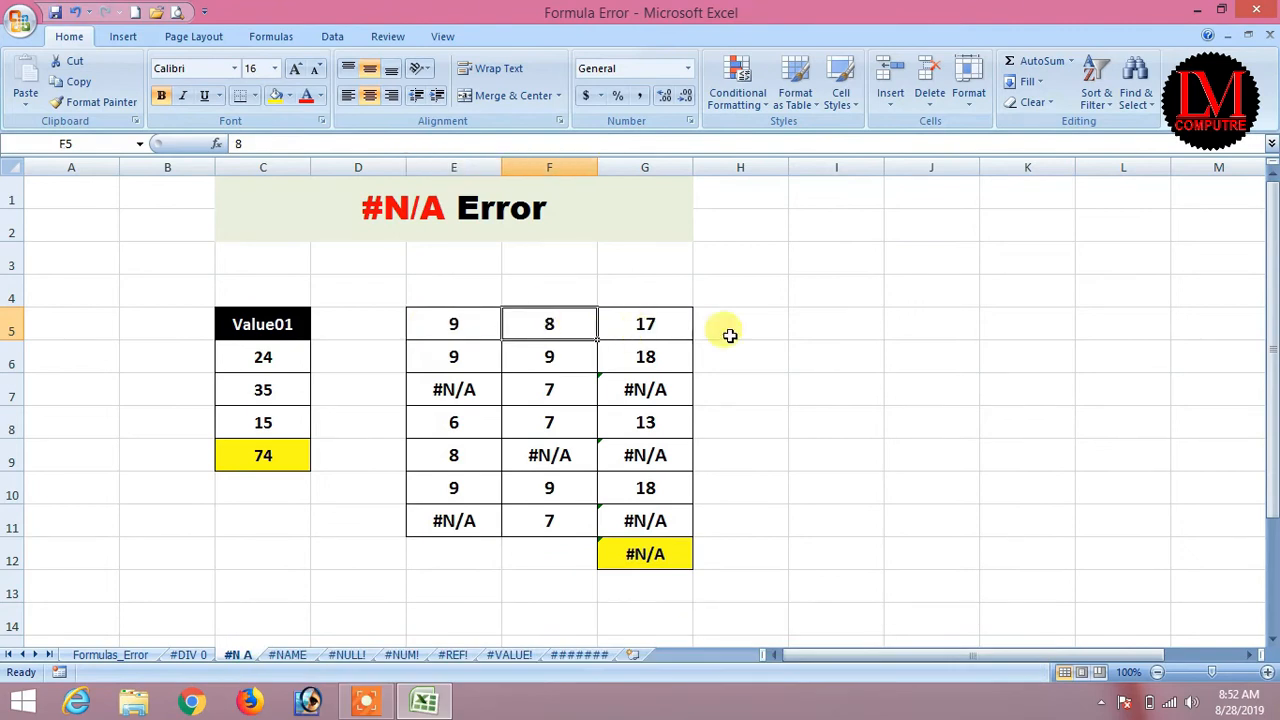
pyautogui.click(643, 321)
pyautogui.write('=E5+F5')
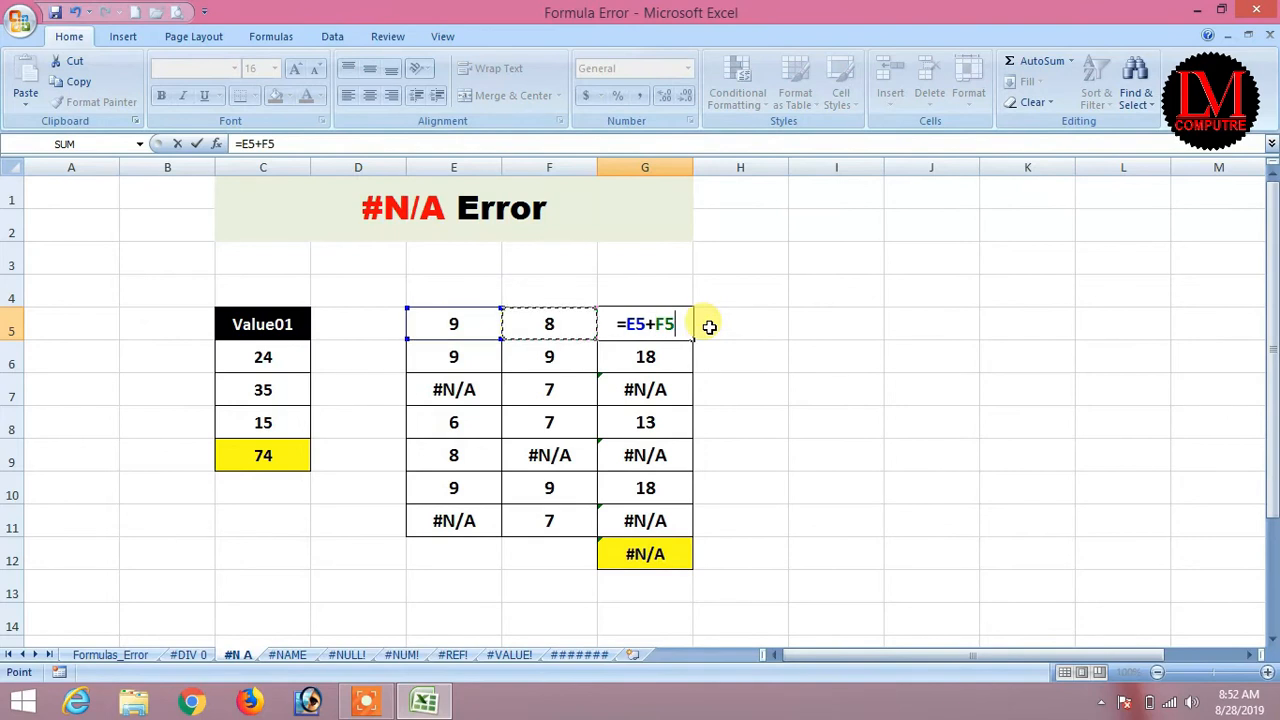
pyautogui.press('F8')
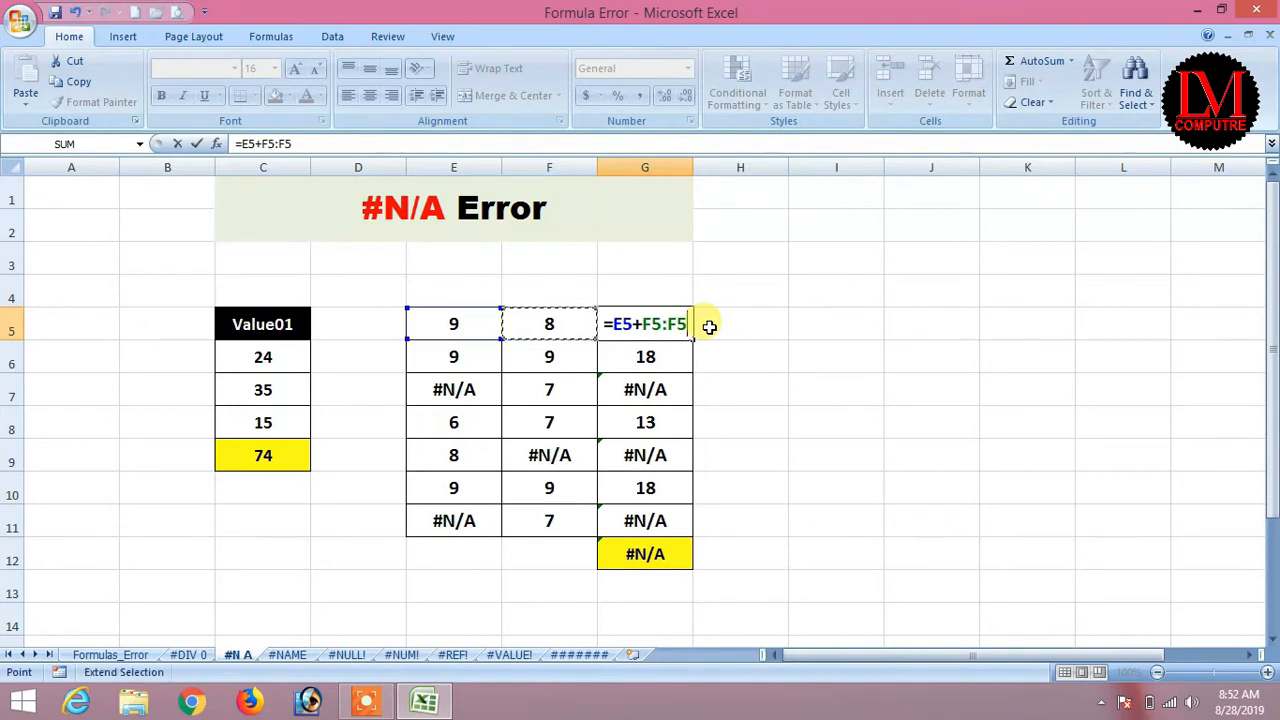
pyautogui.press('BackSpace')
pyautogui.press('BackSpace')
pyautogui.press('Return')
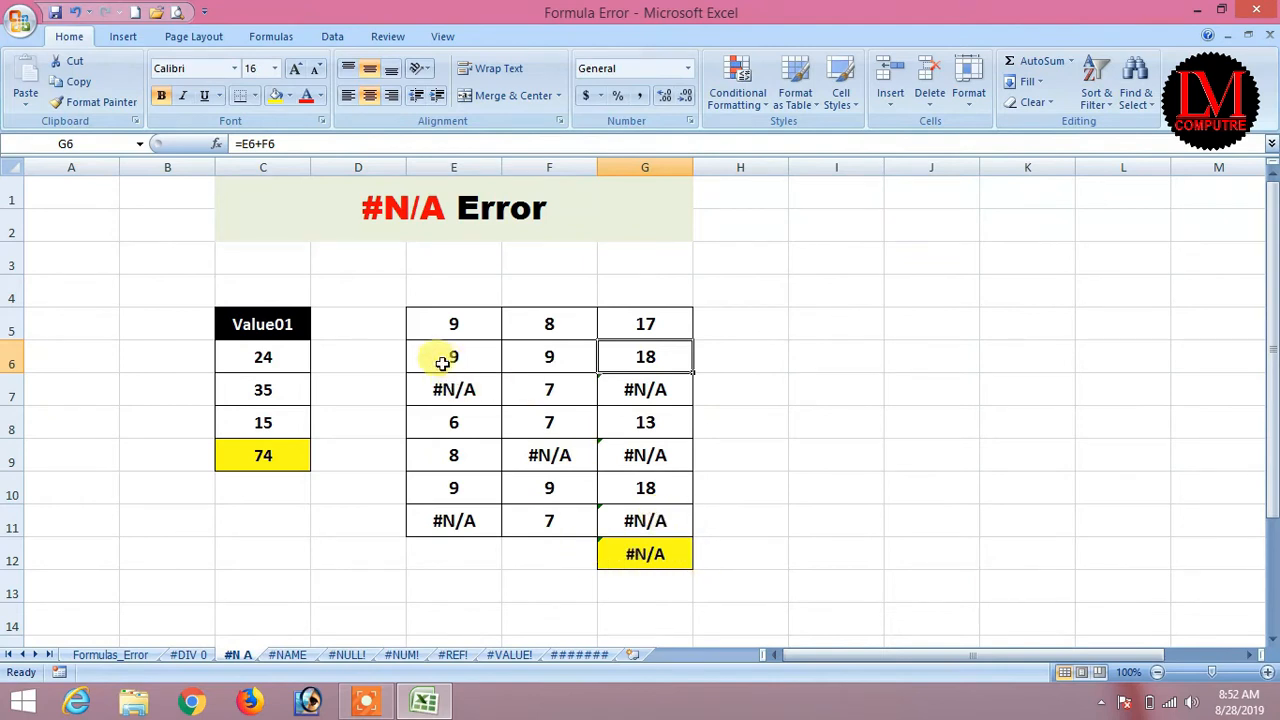
# Inspect the #N/A cells E7, F9 and E11, the G7 total and G12 average.
pyautogui.click(466, 389)
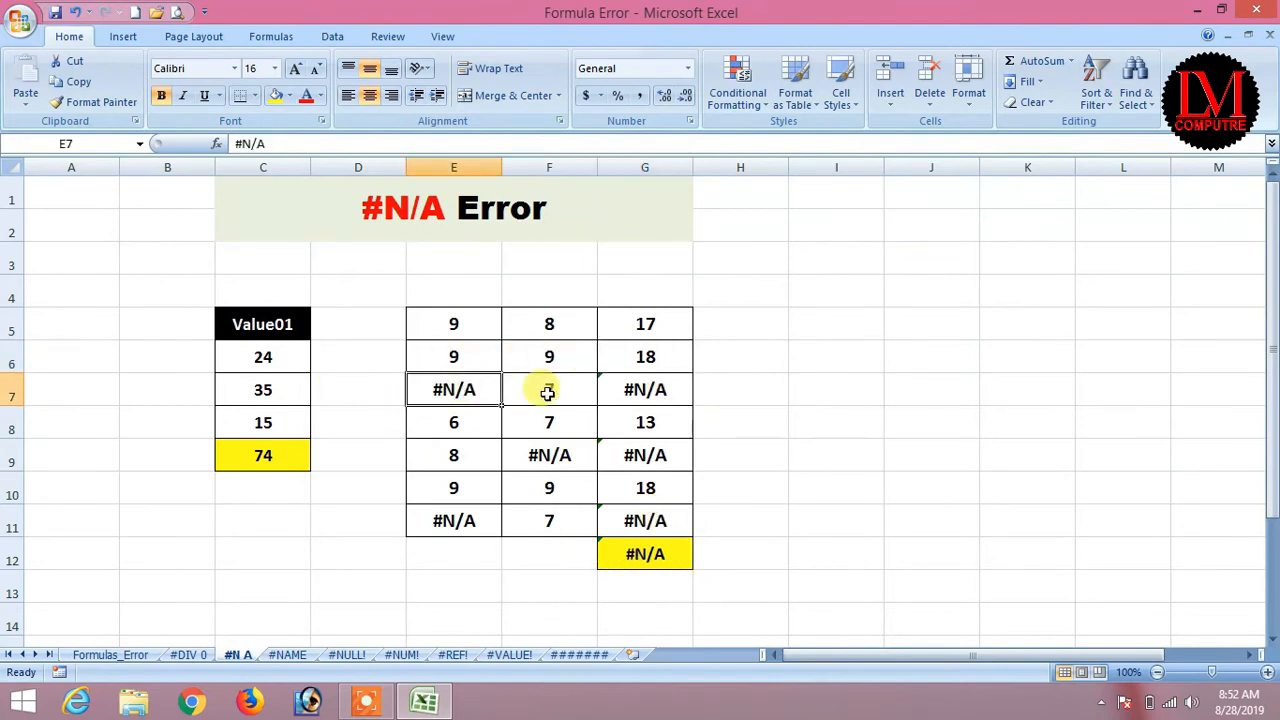
pyautogui.click(549, 458)
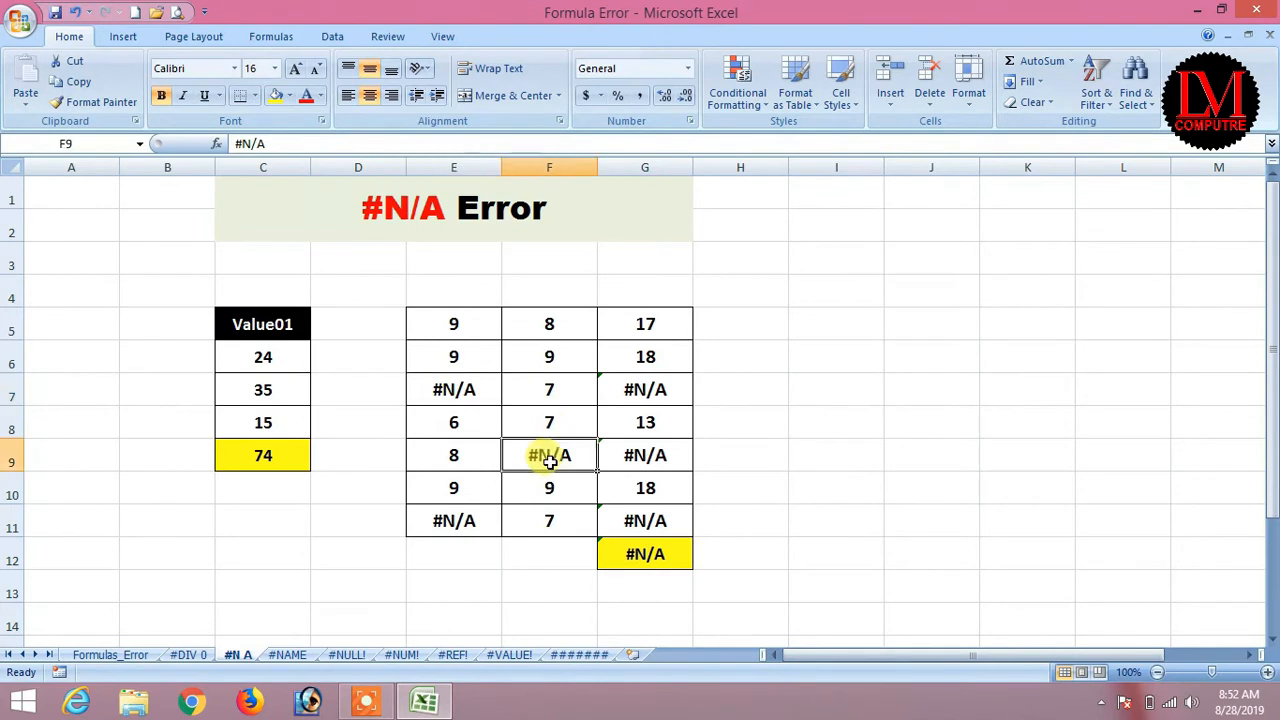
pyautogui.click(452, 512)
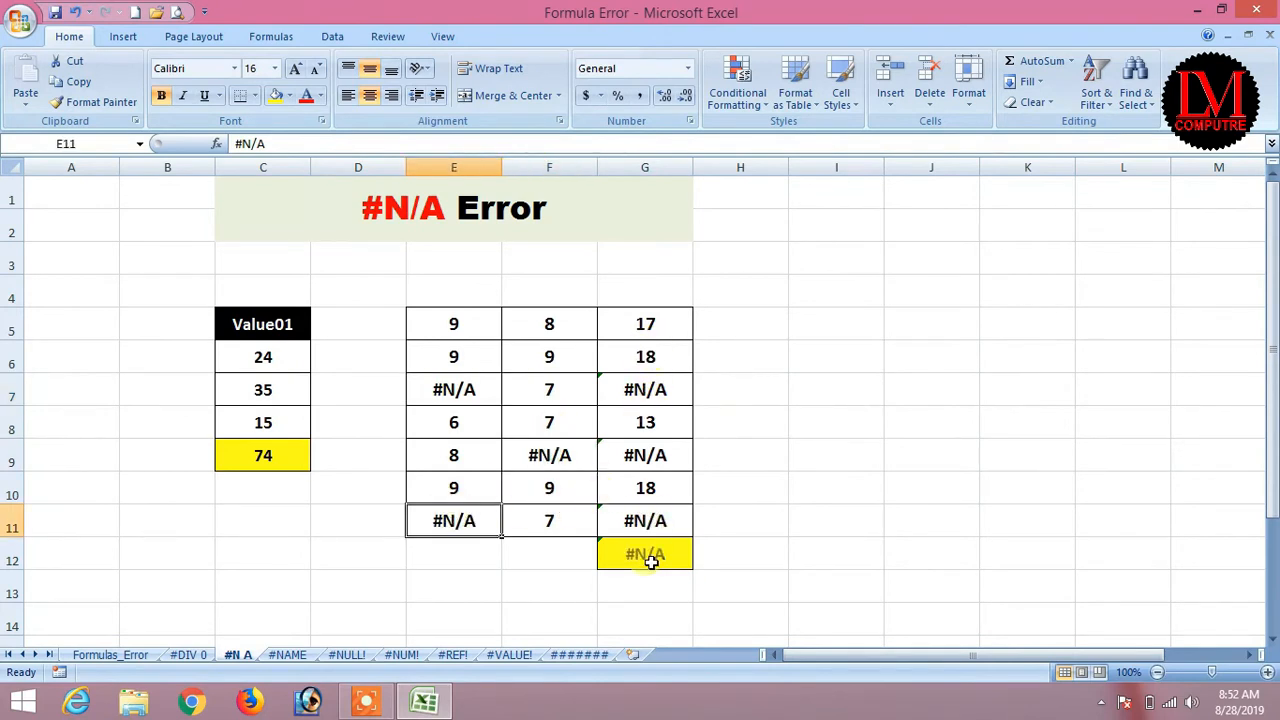
pyautogui.click(631, 389)
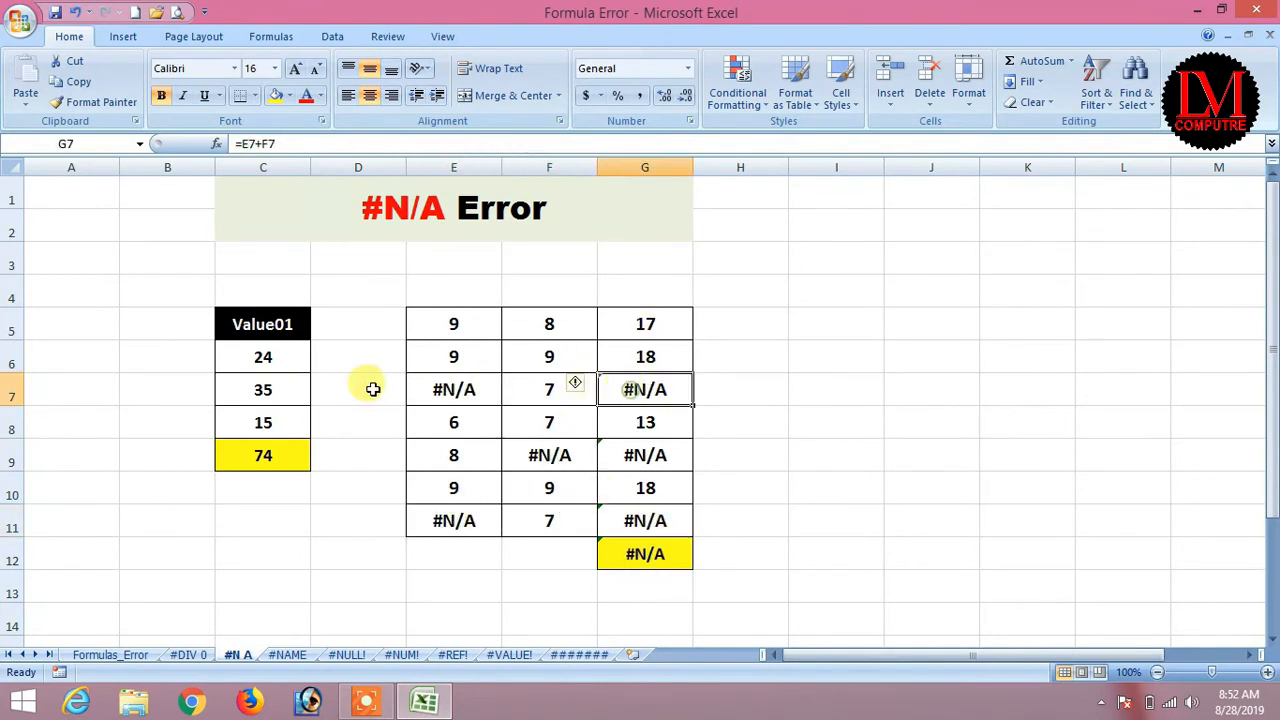
pyautogui.click(648, 551)
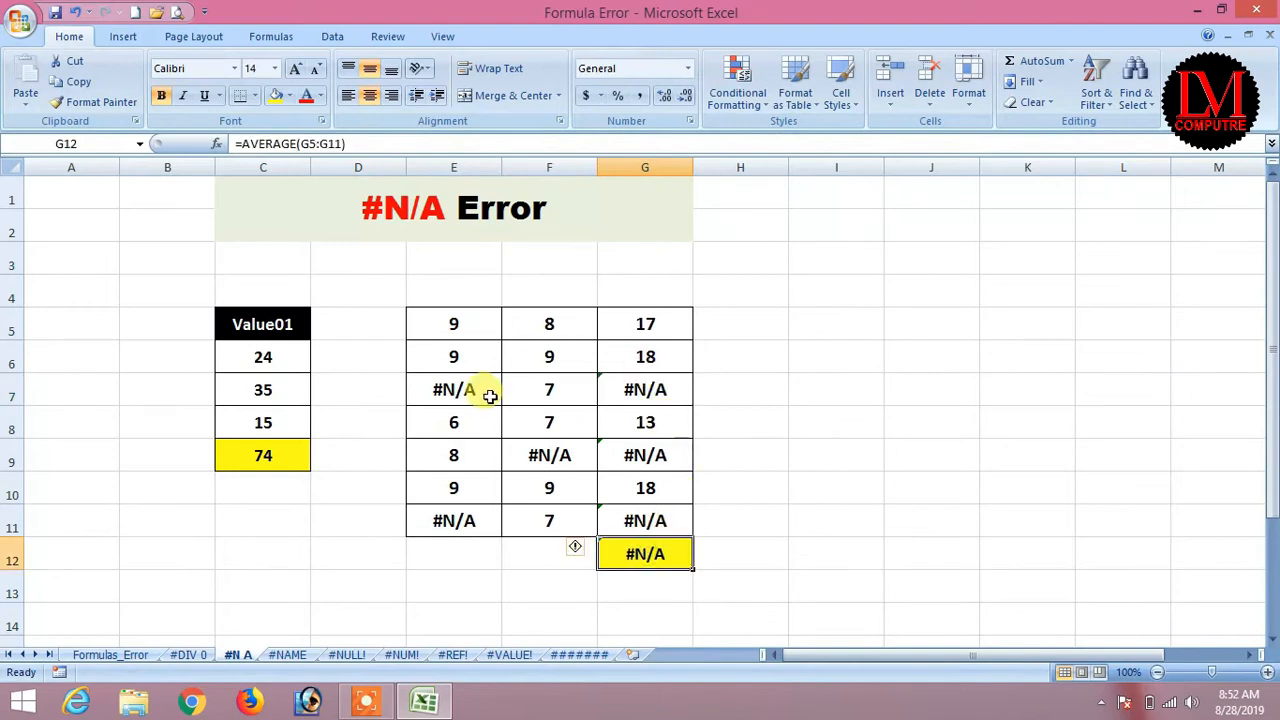
pyautogui.click(462, 389)
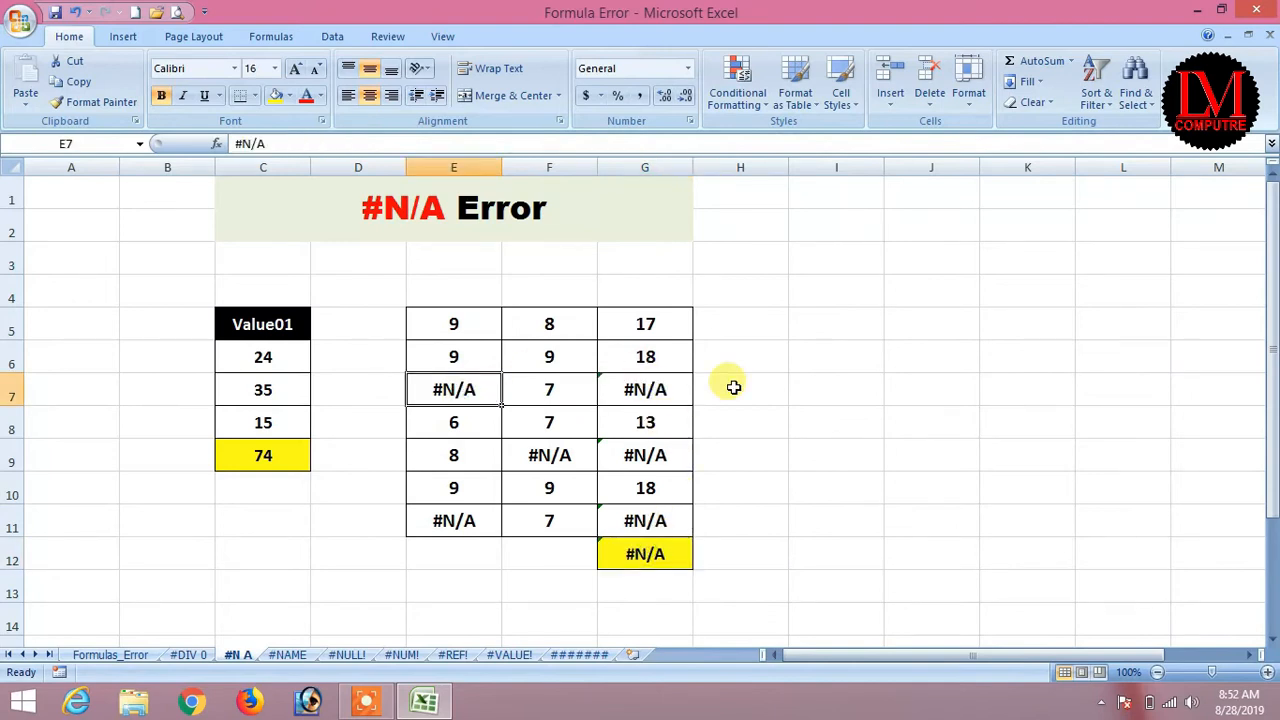
# Replace the #N/A values with 3 in E7, 8 in F9 and 8 in E11.
pyautogui.write('3')
pyautogui.press('Tab')
pyautogui.press('Down')
pyautogui.press('Down')
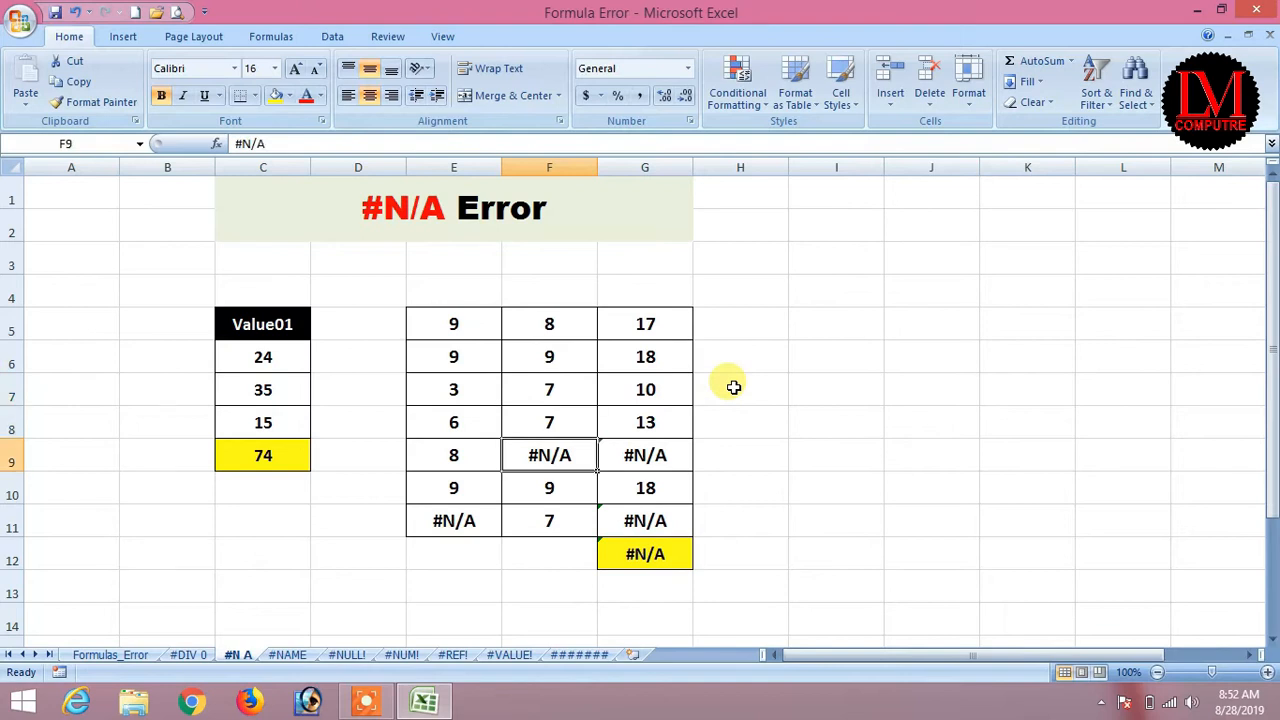
pyautogui.write('8')
pyautogui.press('Tab')
pyautogui.press('Down')
pyautogui.press('Left')
pyautogui.press('Left')
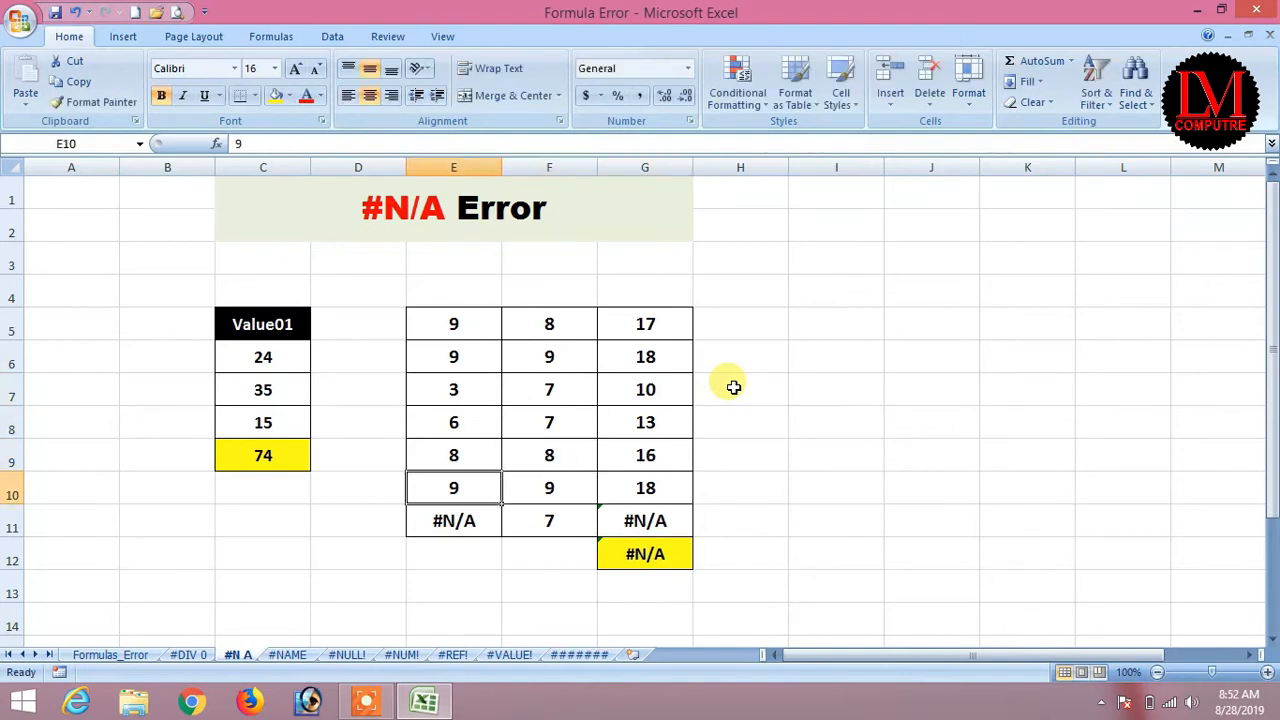
pyautogui.press('Down')
pyautogui.write('8')
pyautogui.press('Tab')
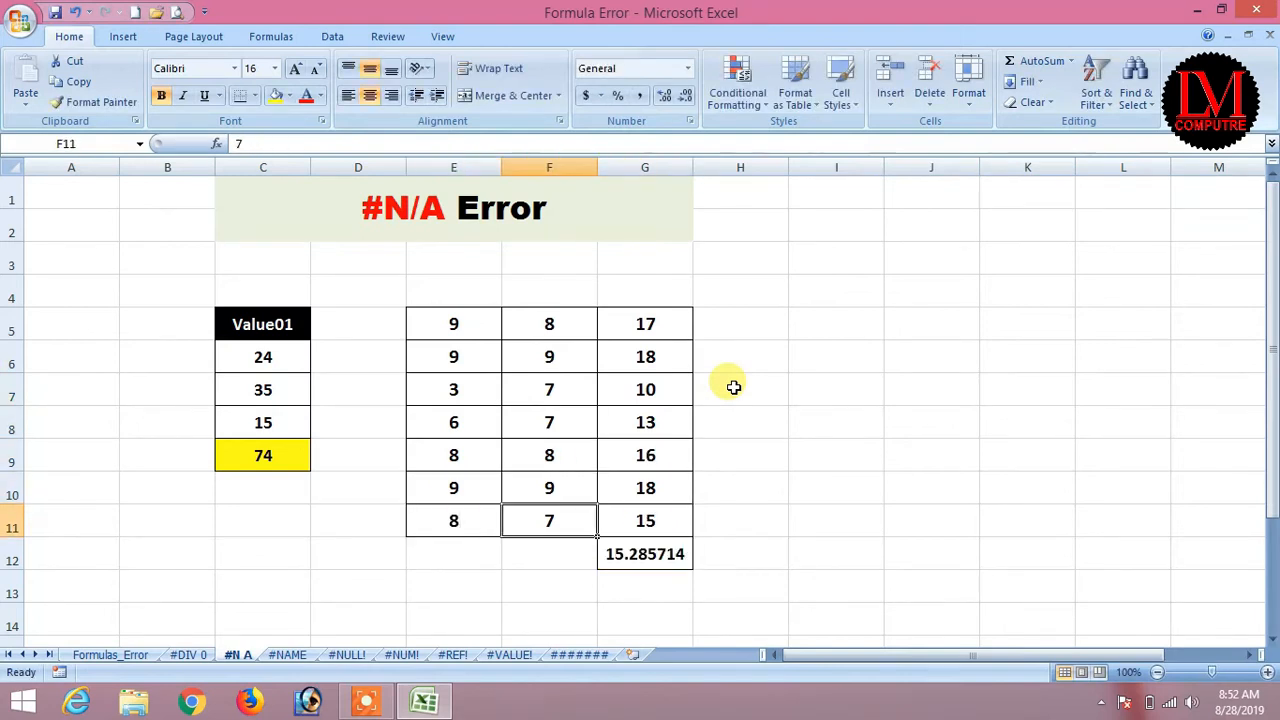
pyautogui.press('Tab')
pyautogui.press('Down')
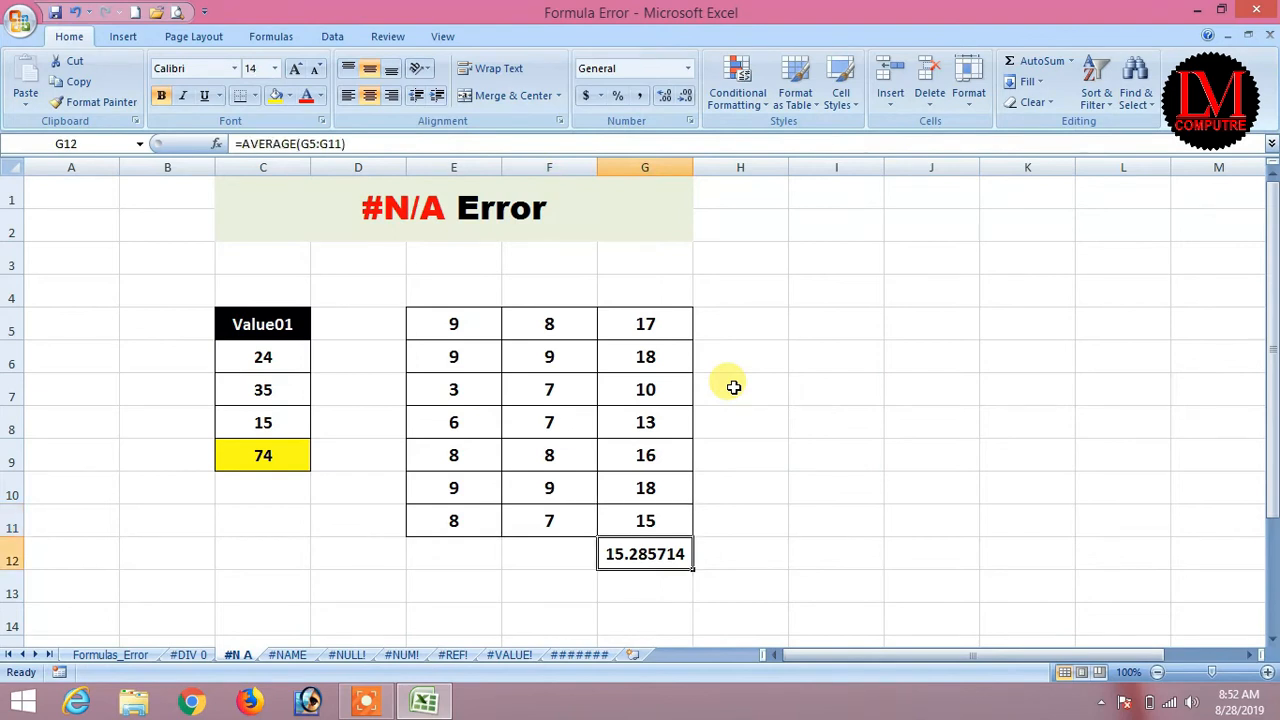
# Fill the G12 average of 15.285714 yellow and return to the Formulas_Error sheet.
pyautogui.press('Up')
pyautogui.press('Up')
pyautogui.press('Up')
pyautogui.press('Up')
pyautogui.press('Up')
pyautogui.press('Up')
pyautogui.press('Up')
pyautogui.press('Down')
pyautogui.press('Down')
pyautogui.press('Down')
pyautogui.press('Down')
pyautogui.press('Down')
pyautogui.press('Down')
pyautogui.press('Down')
pyautogui.press('Down')
pyautogui.press('Up')
pyautogui.click(277, 97)
pyautogui.click(112, 640)
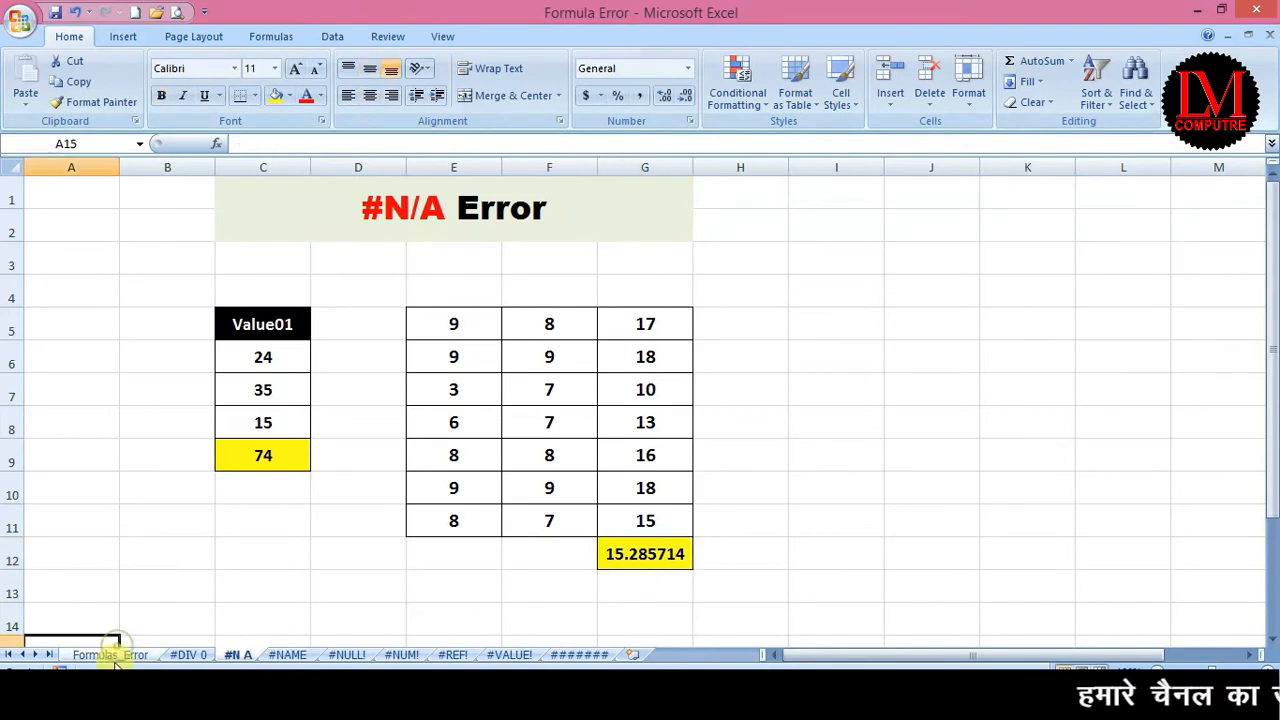
pyautogui.click(110, 655)
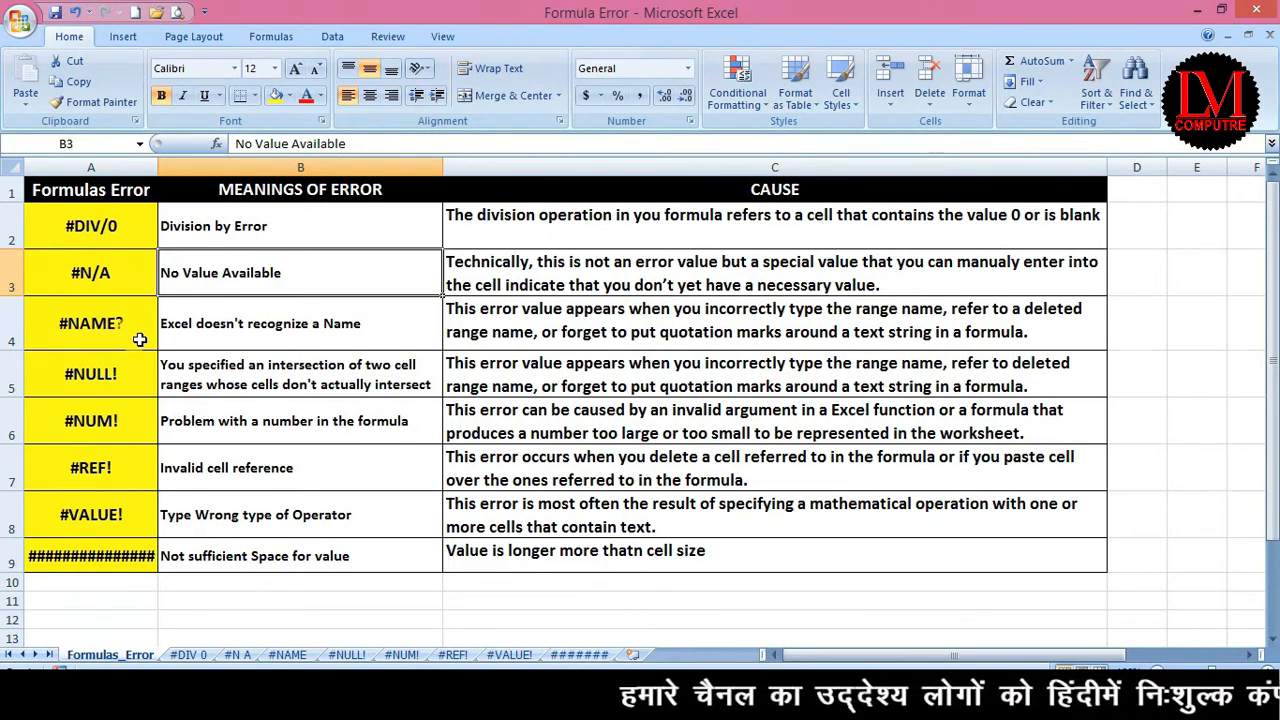
# Open the #NAME sheet and look over C11 and the value ranges in columns C, E and G.
pyautogui.click(287, 654)
pyautogui.click(278, 568)
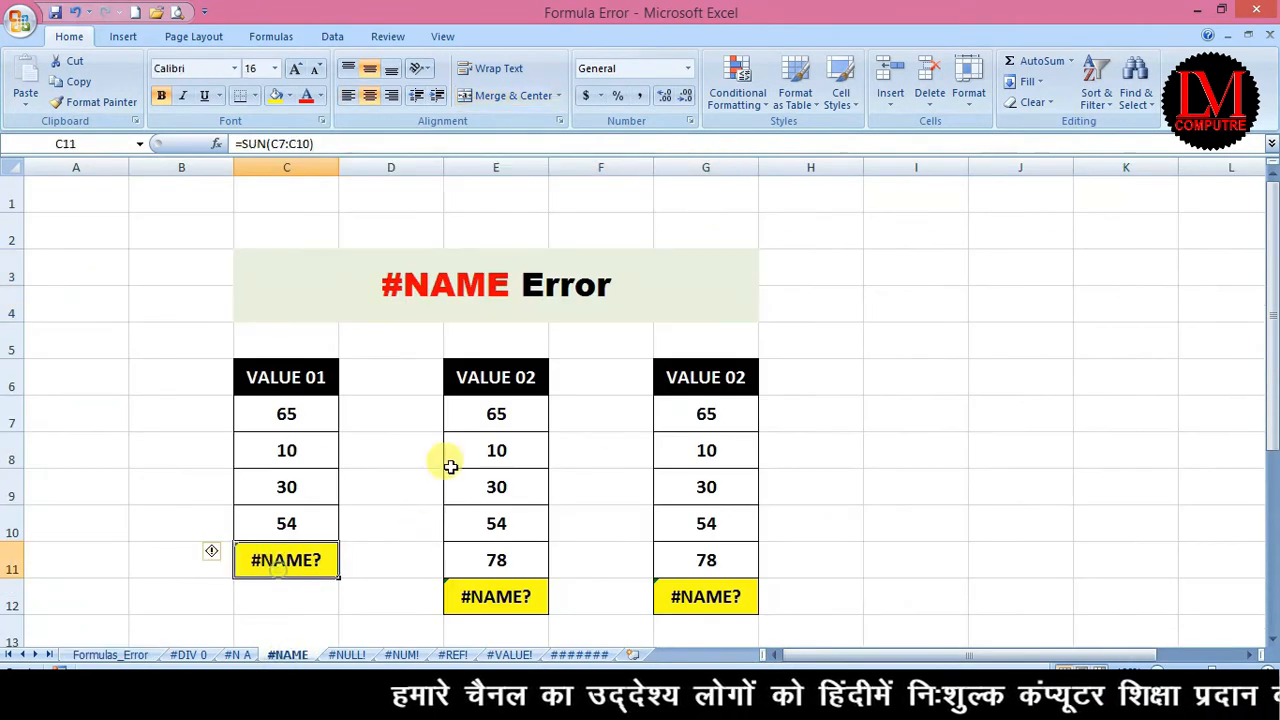
pyautogui.moveTo(291, 409); pyautogui.dragTo(295, 531)
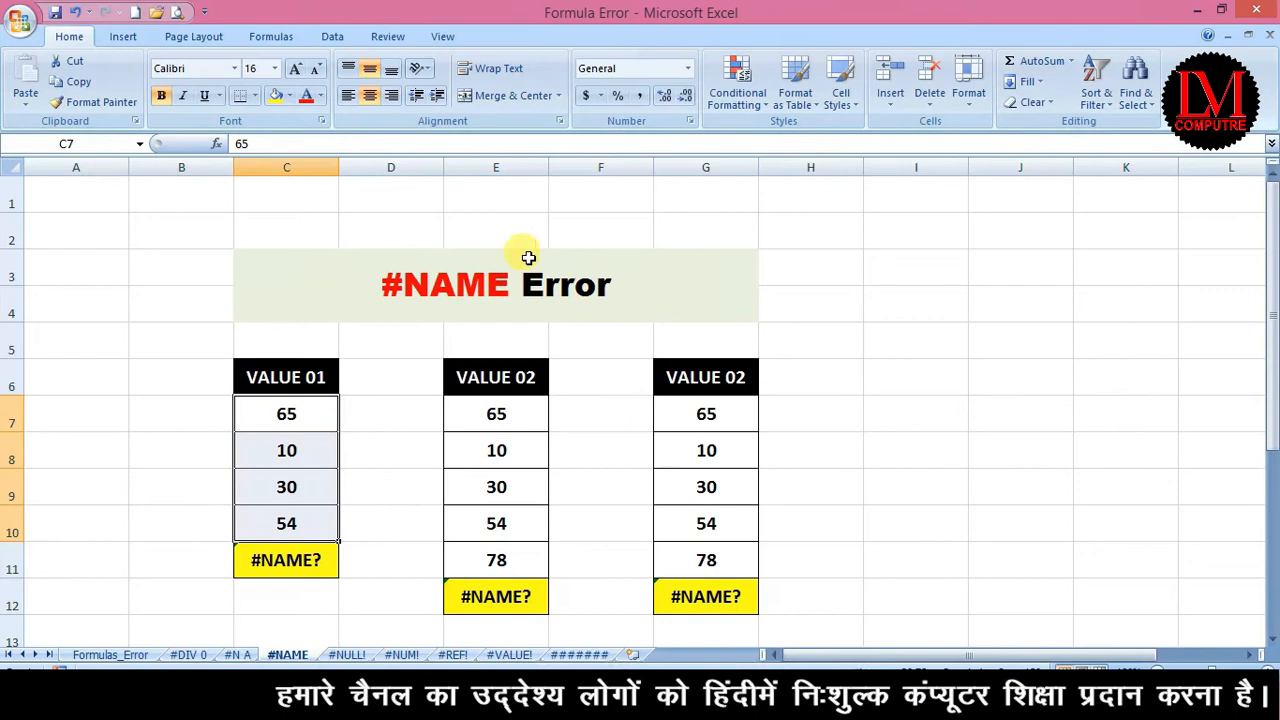
pyautogui.moveTo(273, 413); pyautogui.dragTo(282, 525)
pyautogui.moveTo(457, 420); pyautogui.dragTo(480, 565)
pyautogui.click(735, 428)
pyautogui.moveTo(735, 428); pyautogui.dragTo(714, 563)
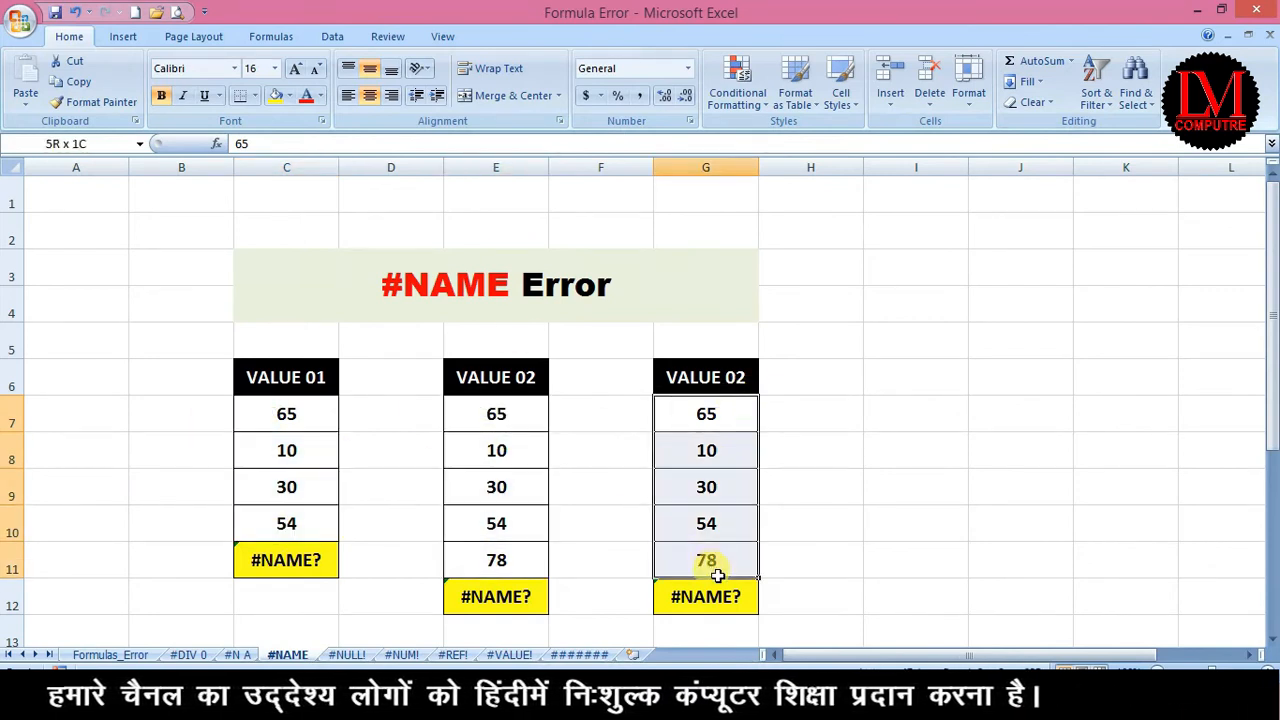
# Change the G6 header text from VALUE 02 to VALUE 03.
pyautogui.doubleClick(736, 375)
pyautogui.press('BackSpace')
pyautogui.write('3')
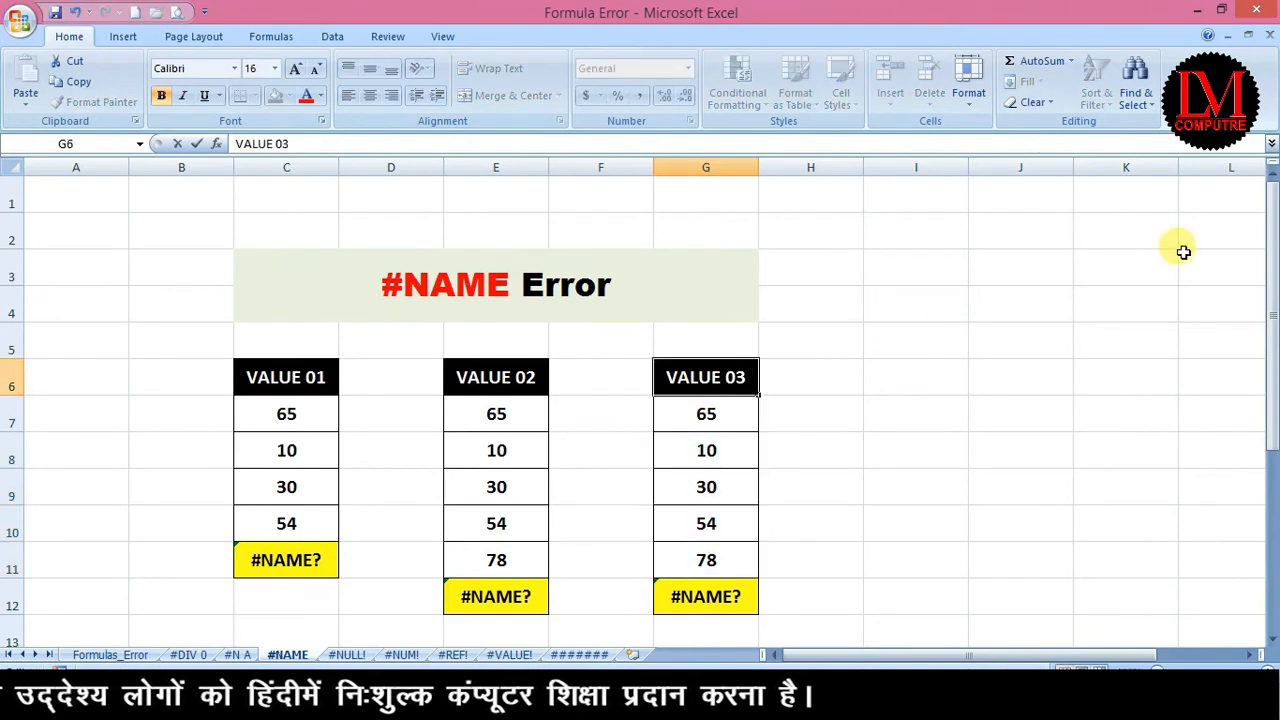
pyautogui.click(914, 419)
# Inspect C11's =SUN(C7:C10) formula and the C7:C10 range it sums.
pyautogui.click(284, 449)
pyautogui.click(286, 486)
pyautogui.click(286, 521)
pyautogui.moveTo(305, 406); pyautogui.dragTo(288, 521)
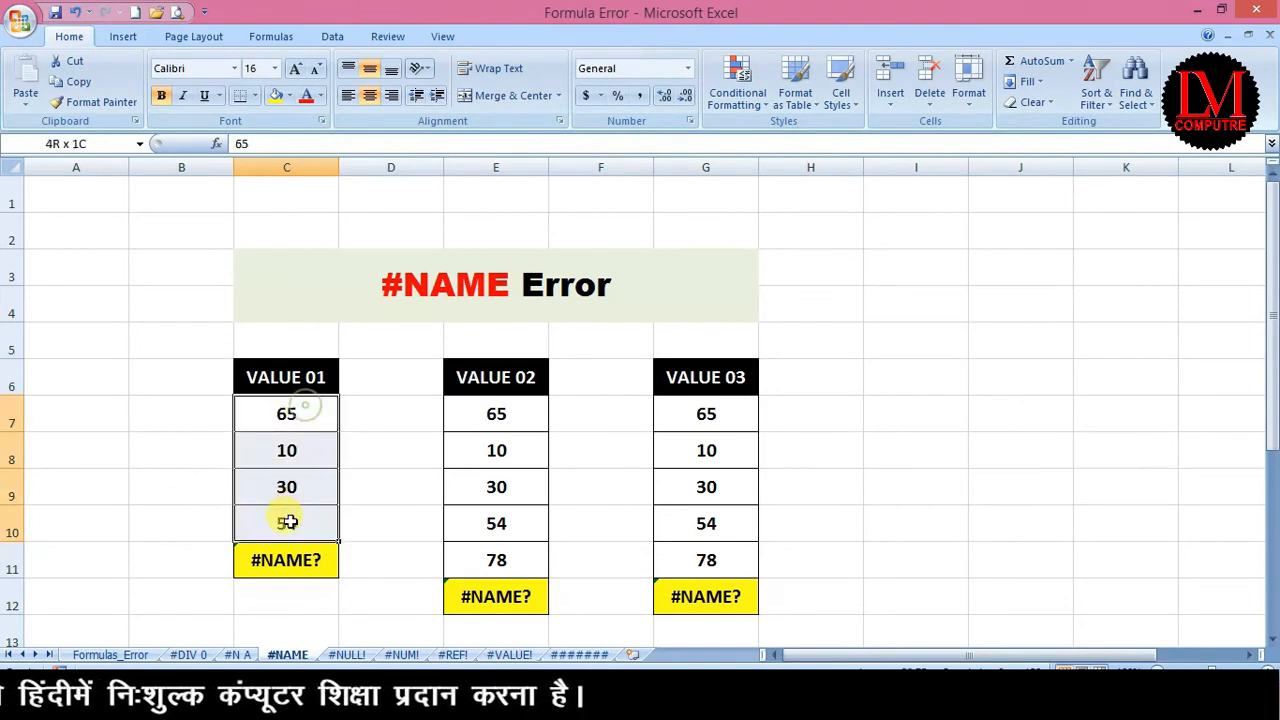
pyautogui.click(276, 560)
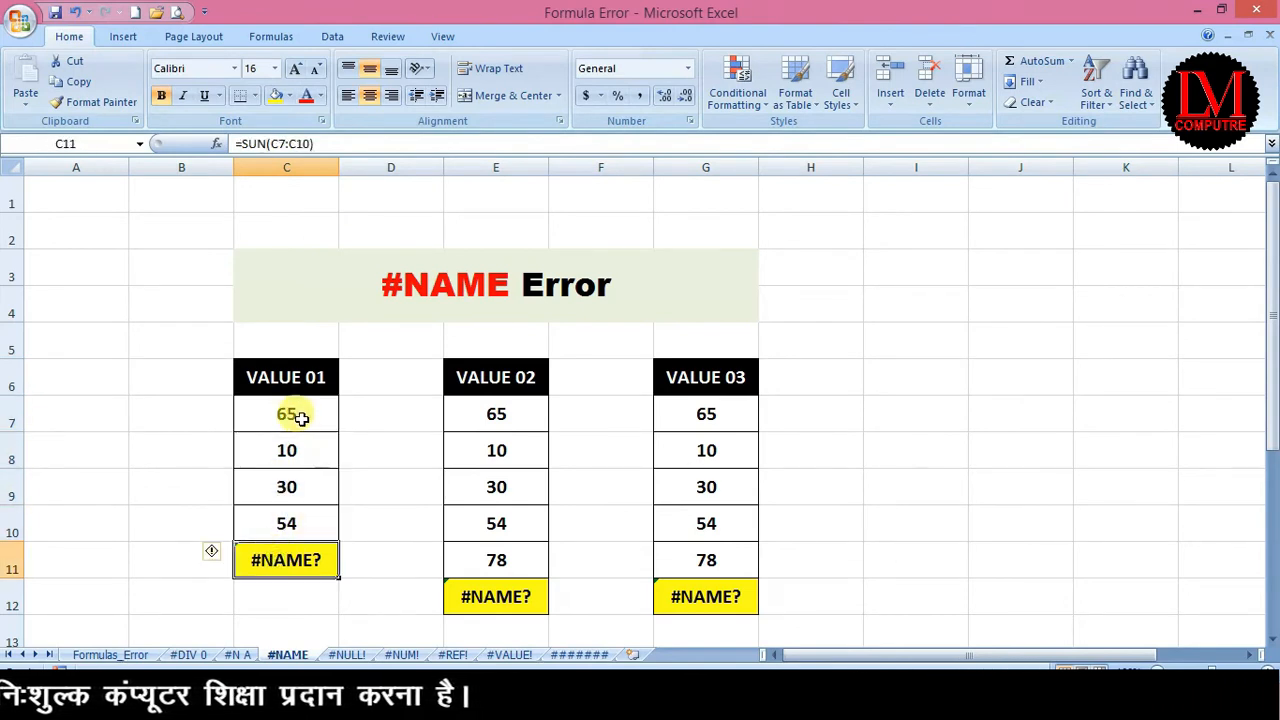
pyautogui.moveTo(300, 411); pyautogui.dragTo(287, 522)
pyautogui.click(272, 560)
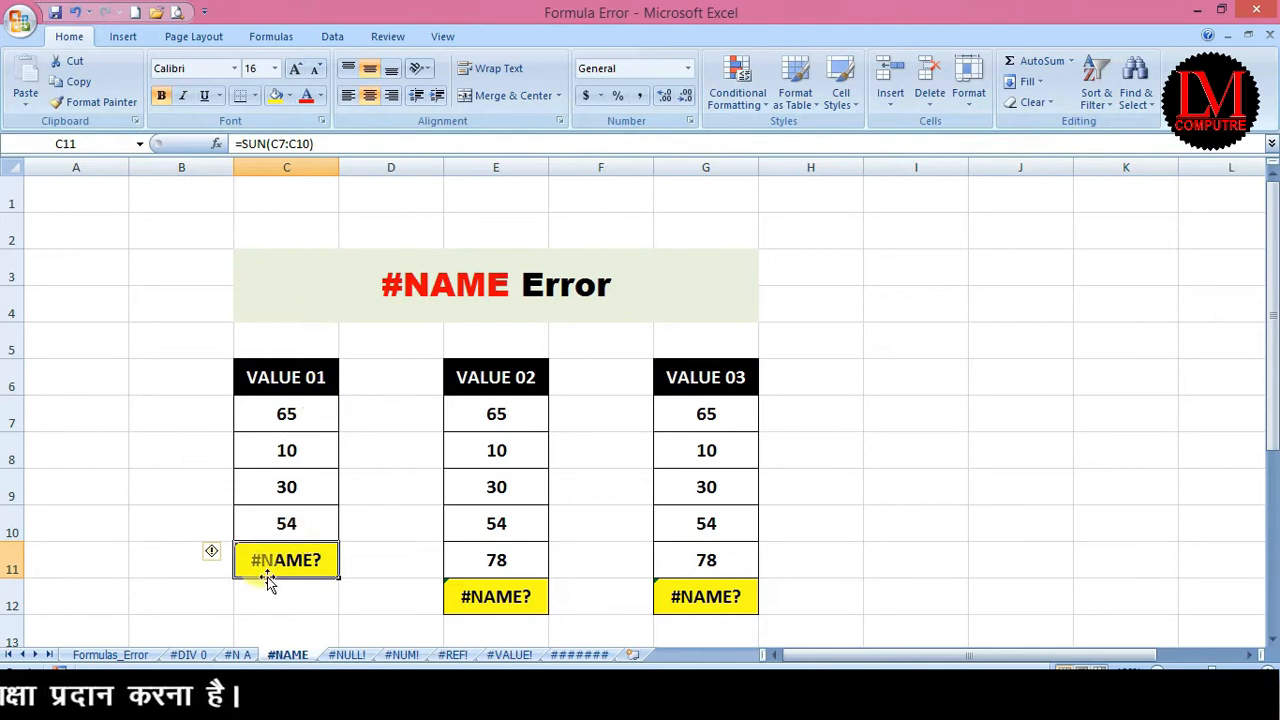
# Enter the correct =SUM(C7:C10) formula in C11.
pyautogui.write('=su')
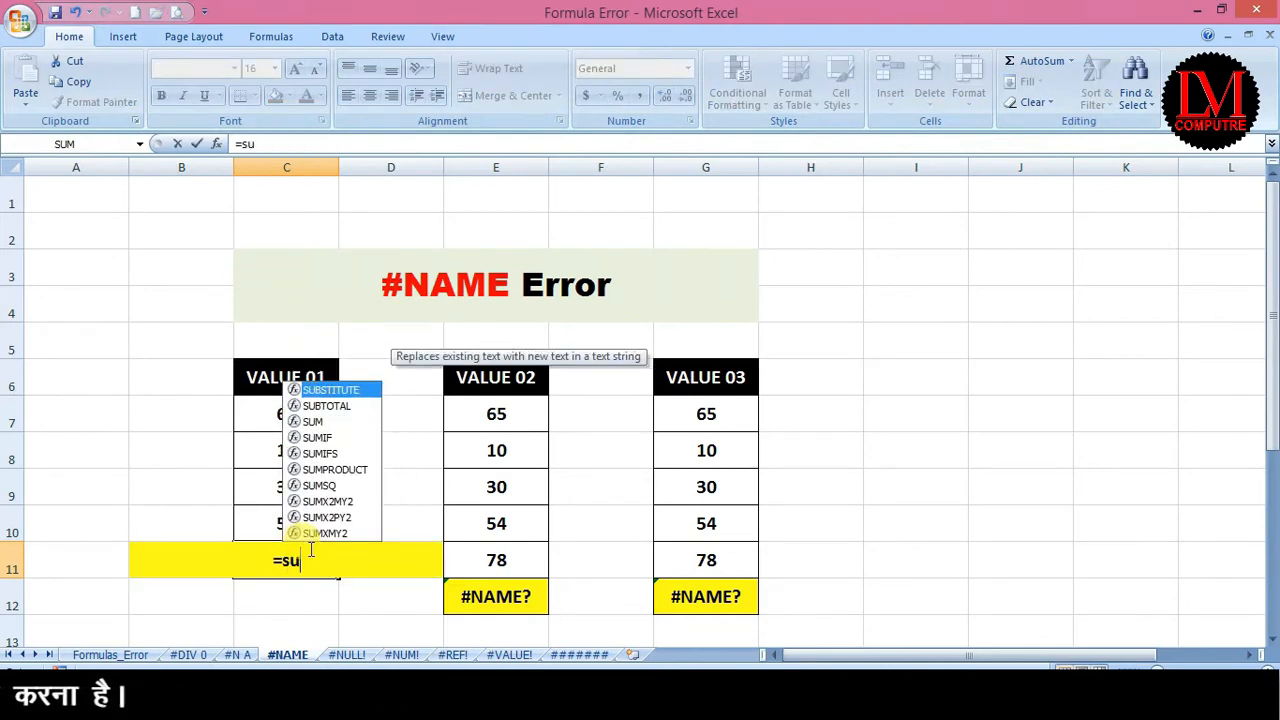
pyautogui.write('m(')
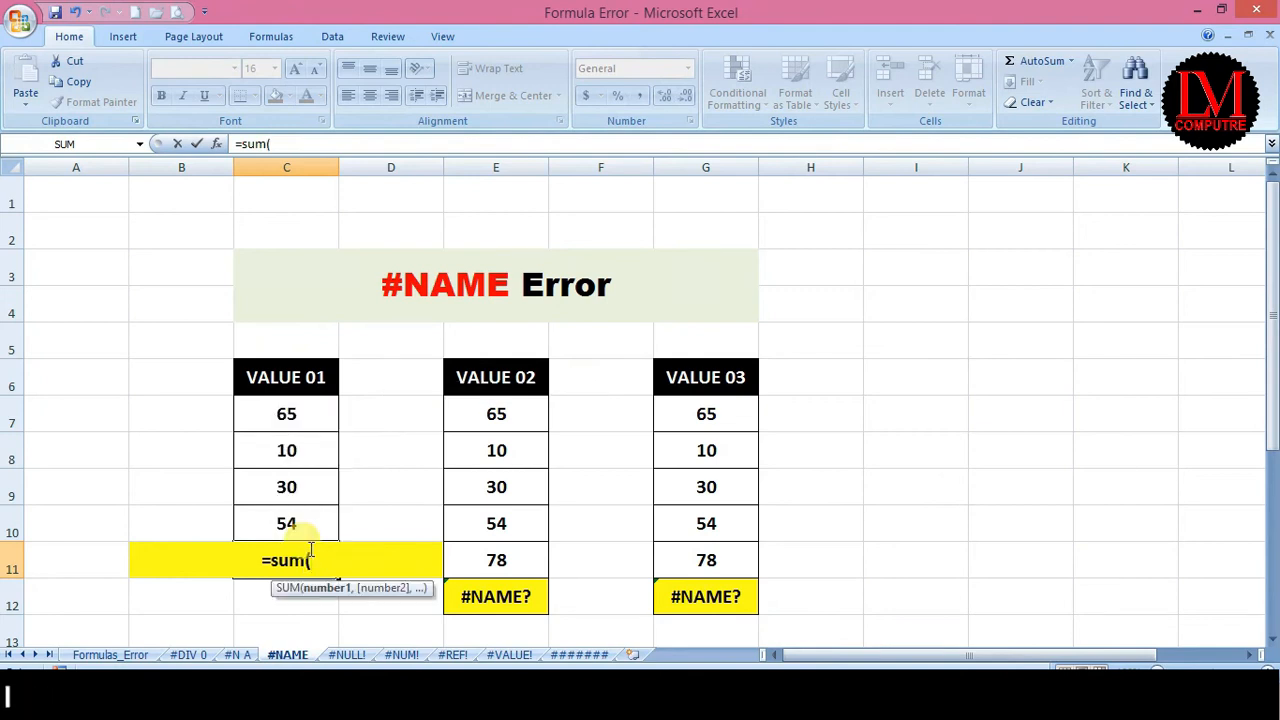
pyautogui.press('Up')
pyautogui.press('Up')
pyautogui.press('Up')
pyautogui.press('Up')
pyautogui.press('Up')
pyautogui.press('Down')
pyautogui.hotkey('shift', 'Down')
pyautogui.hotkey('shift', 'Down')
pyautogui.hotkey('shift', 'Down')
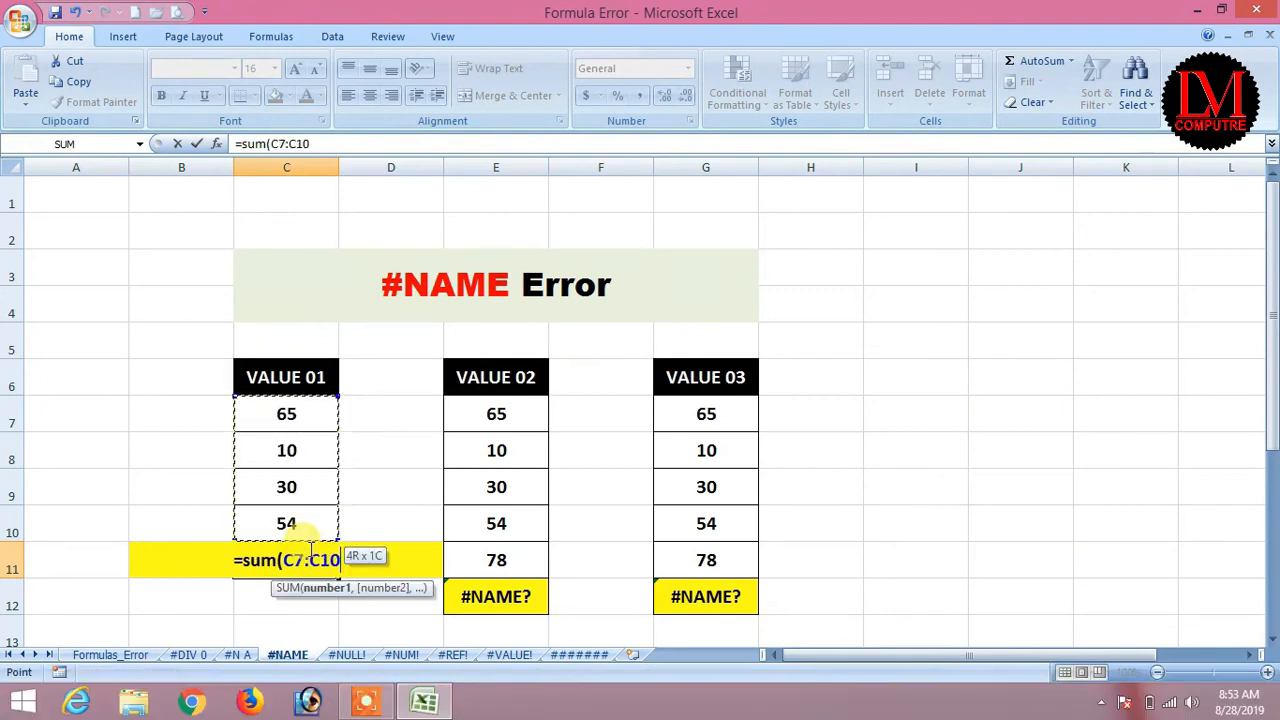
pyautogui.press('Return')
pyautogui.click(309, 549)
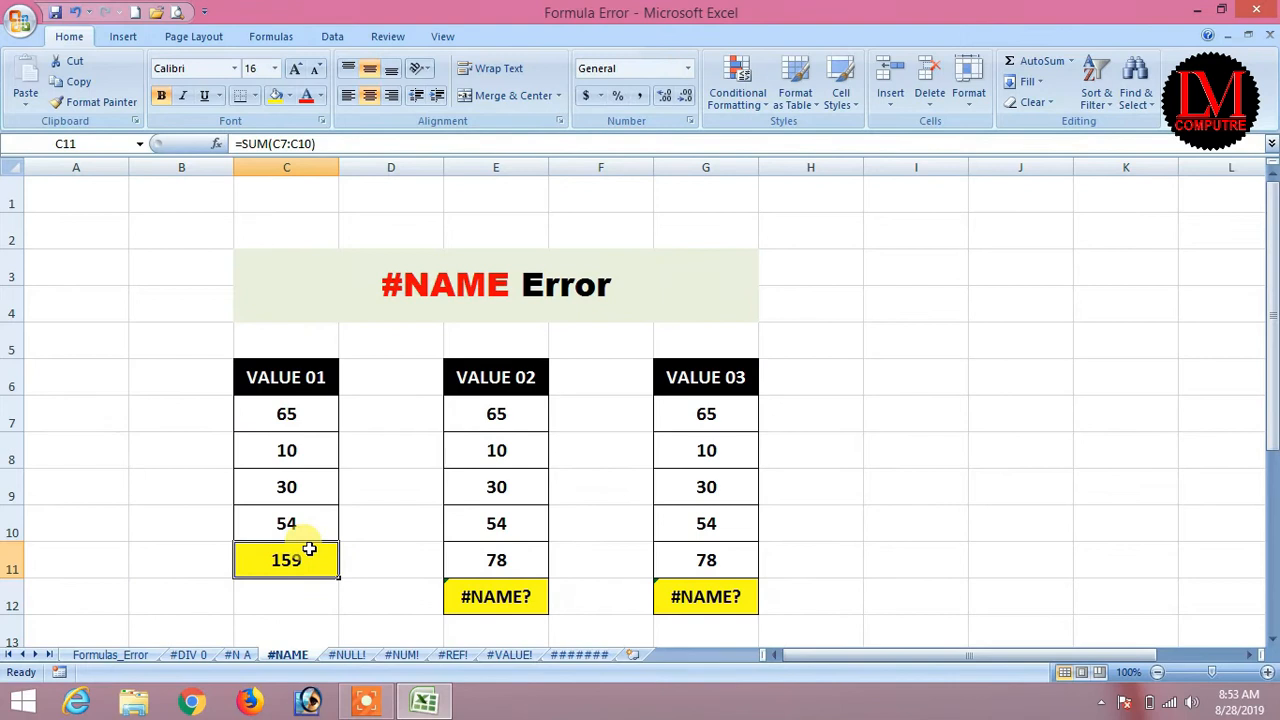
# Re-enter C11 as the misspelled =SUN(C7:C10) so it returns #NAME?
pyautogui.write('=sun')
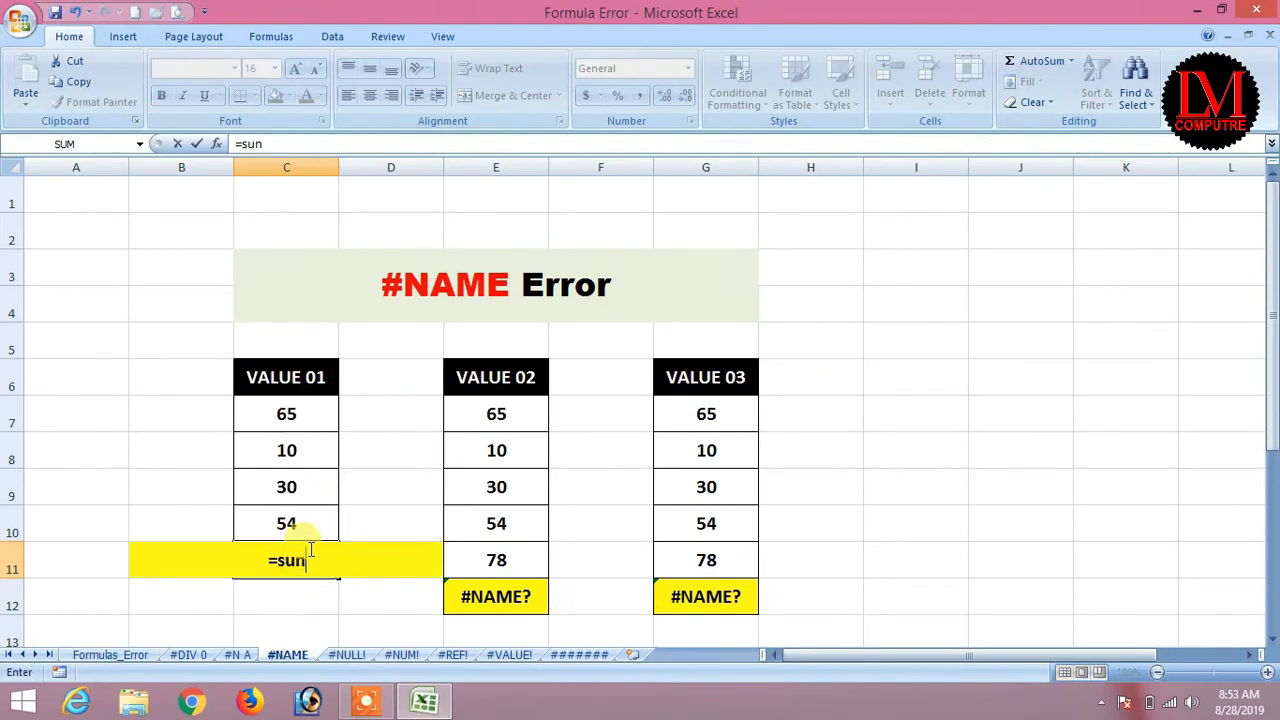
pyautogui.write('(')
pyautogui.press('Up')
pyautogui.press('Up')
pyautogui.press('Up')
pyautogui.press('Up')
pyautogui.hotkey('shift', 'Down')
pyautogui.hotkey('shift', 'Down')
pyautogui.hotkey('shift', 'Down')
pyautogui.press('Return')
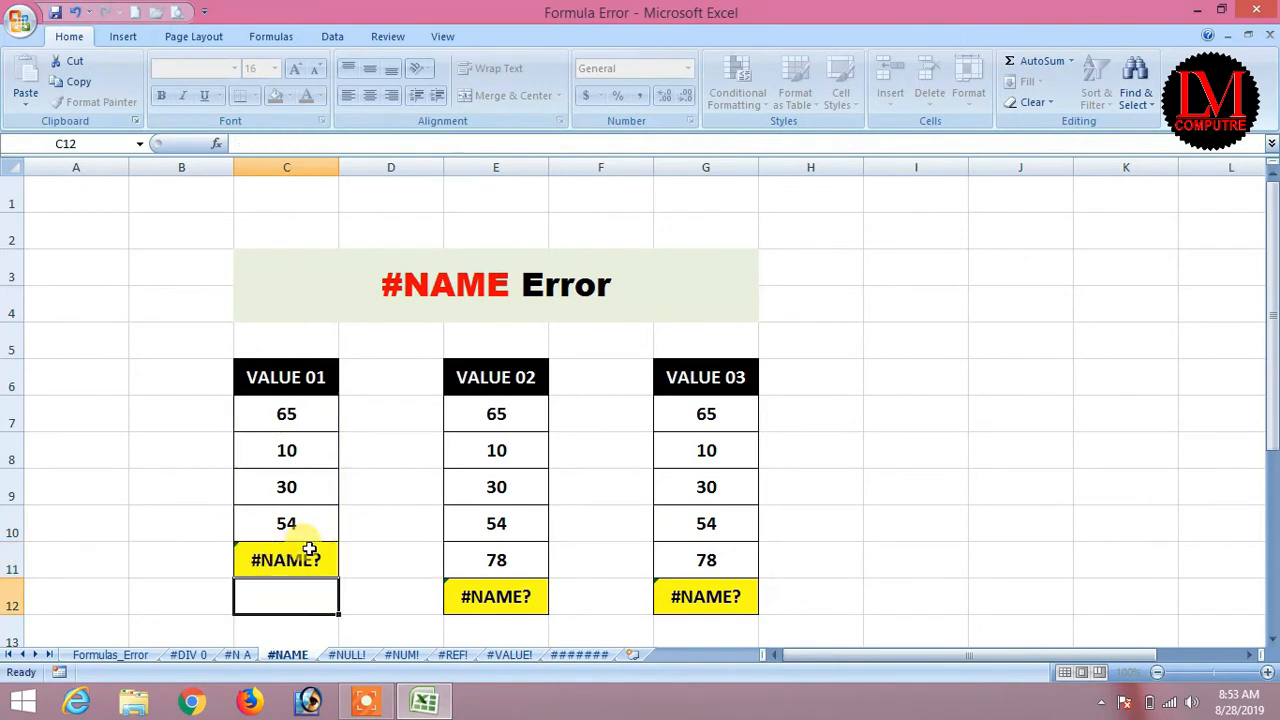
pyautogui.click(309, 549)
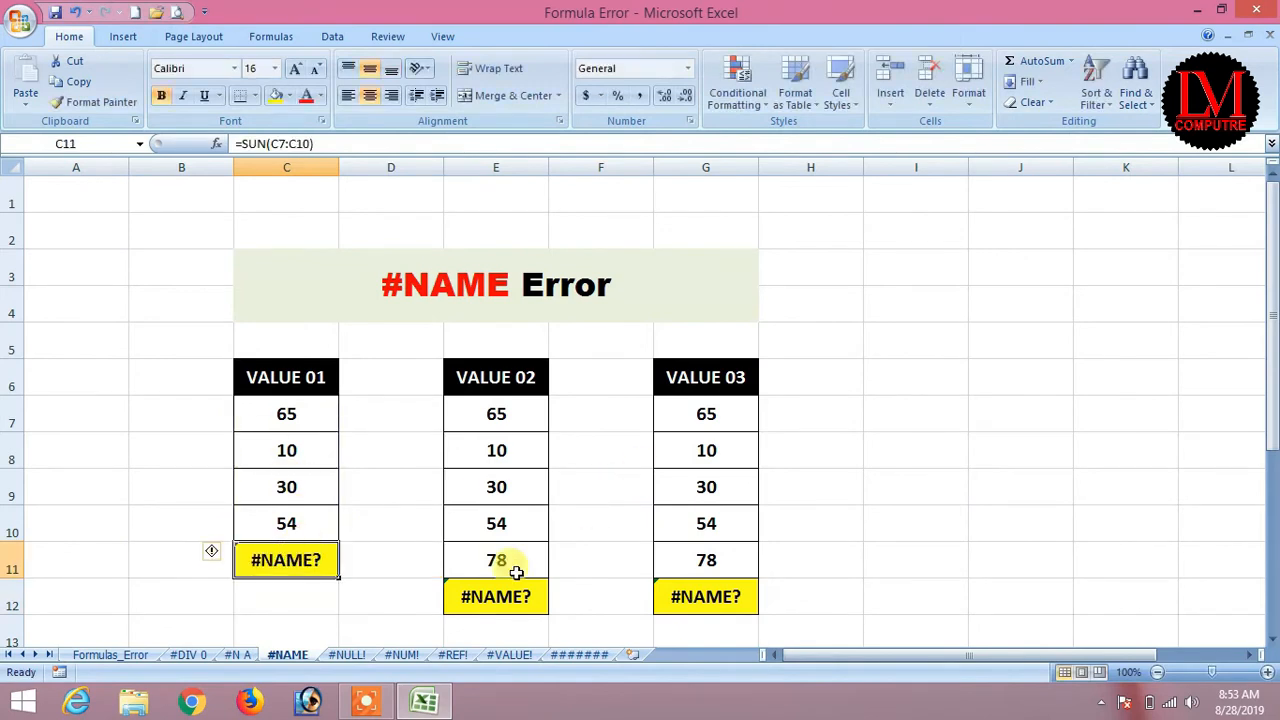
# Retype E12's formula as =AVERAGE(E7:E11).
pyautogui.click(494, 598)
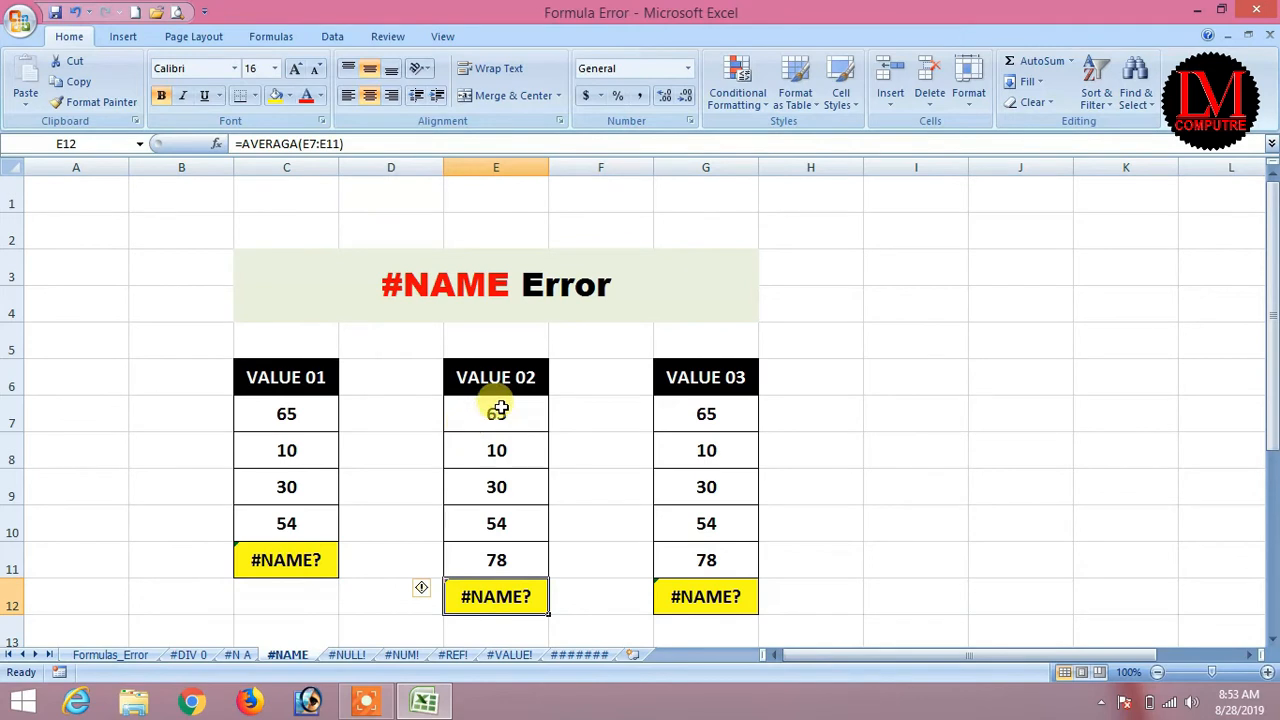
pyautogui.write('=')
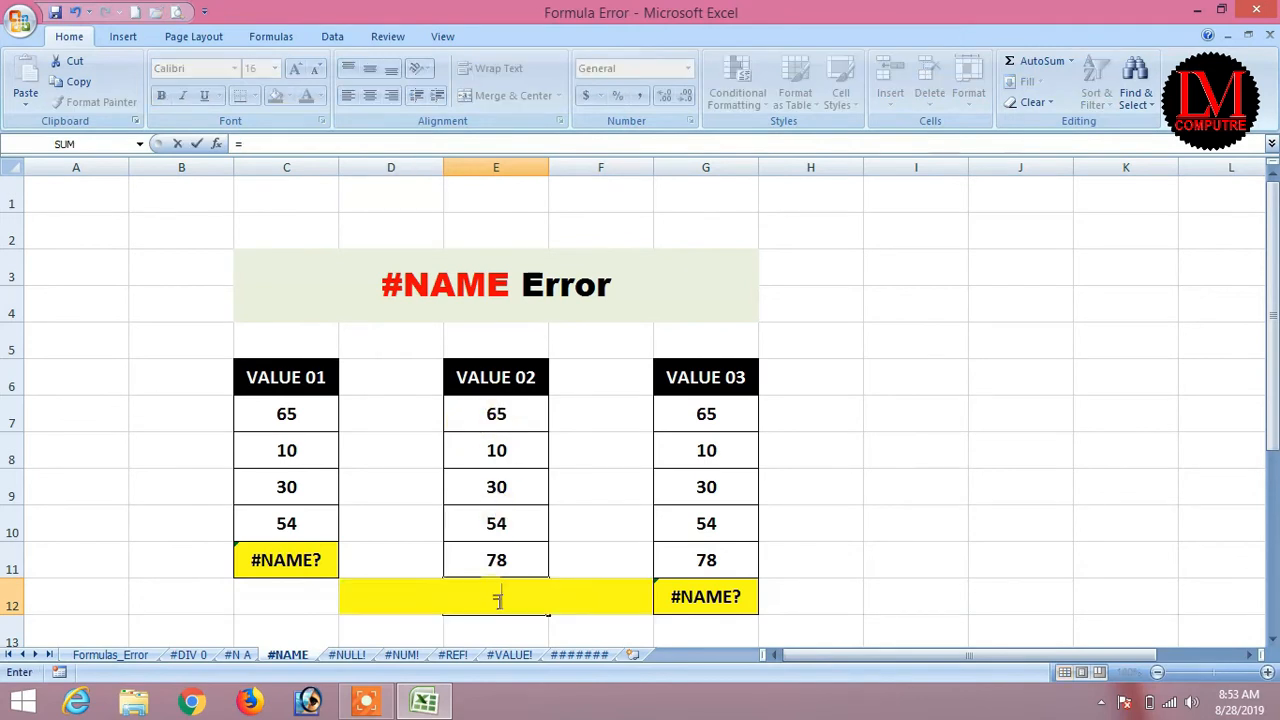
pyautogui.write('avera')
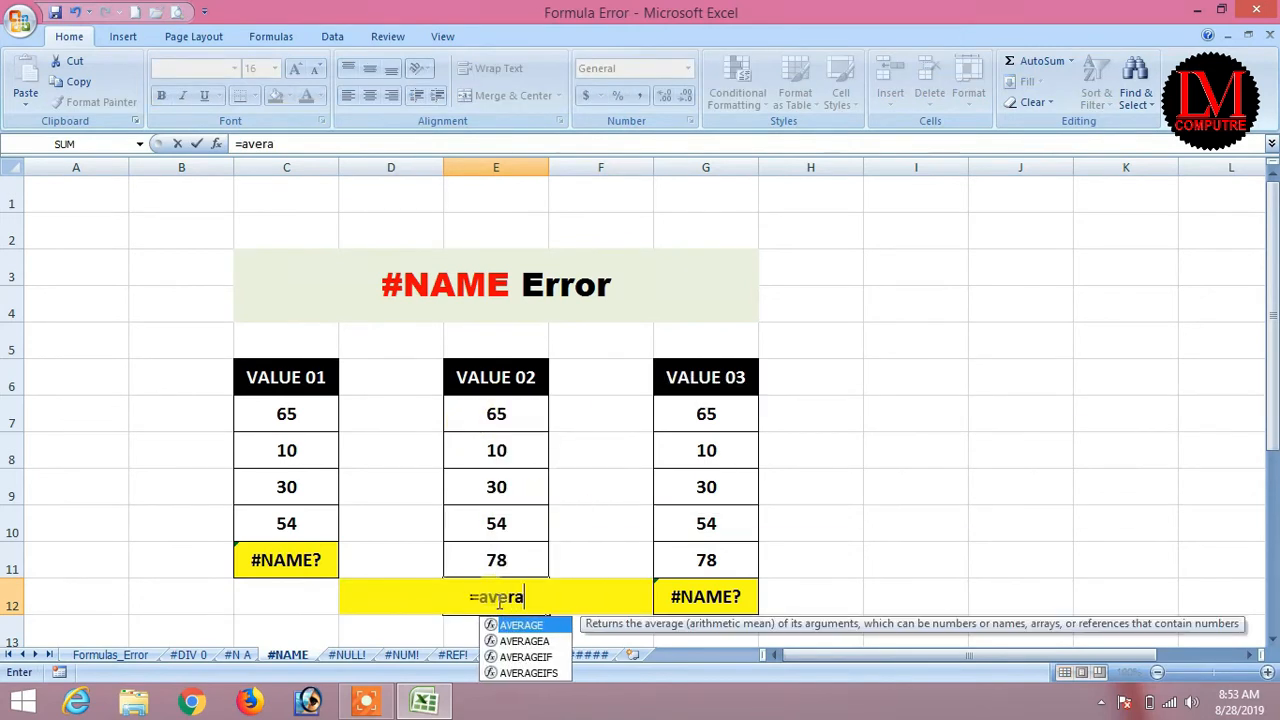
pyautogui.write('ge(')
pyautogui.press('Up')
pyautogui.press('Up')
pyautogui.press('Up')
pyautogui.press('Up')
pyautogui.press('Up')
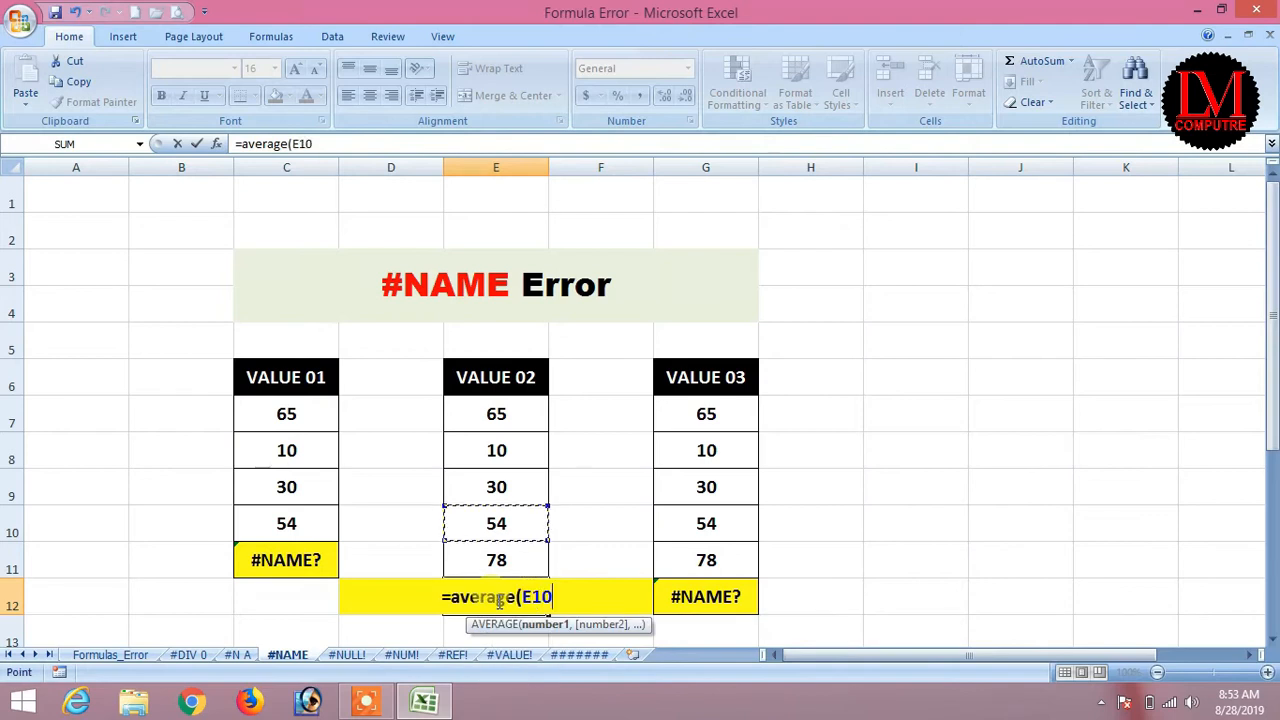
pyautogui.hotkey('shift', 'Down')
pyautogui.hotkey('shift', 'Down')
pyautogui.hotkey('shift', 'Down')
pyautogui.hotkey('shift', 'Down')
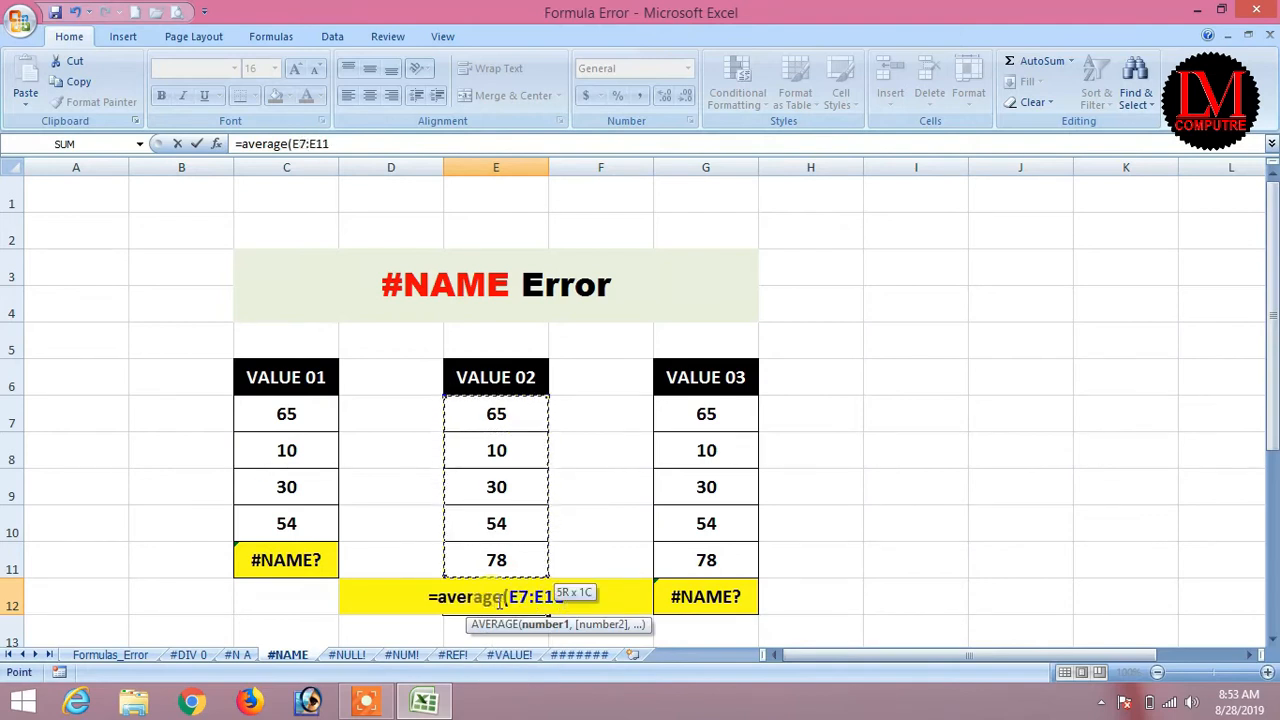
pyautogui.write(')')
pyautogui.press('Return')
pyautogui.press('Up')
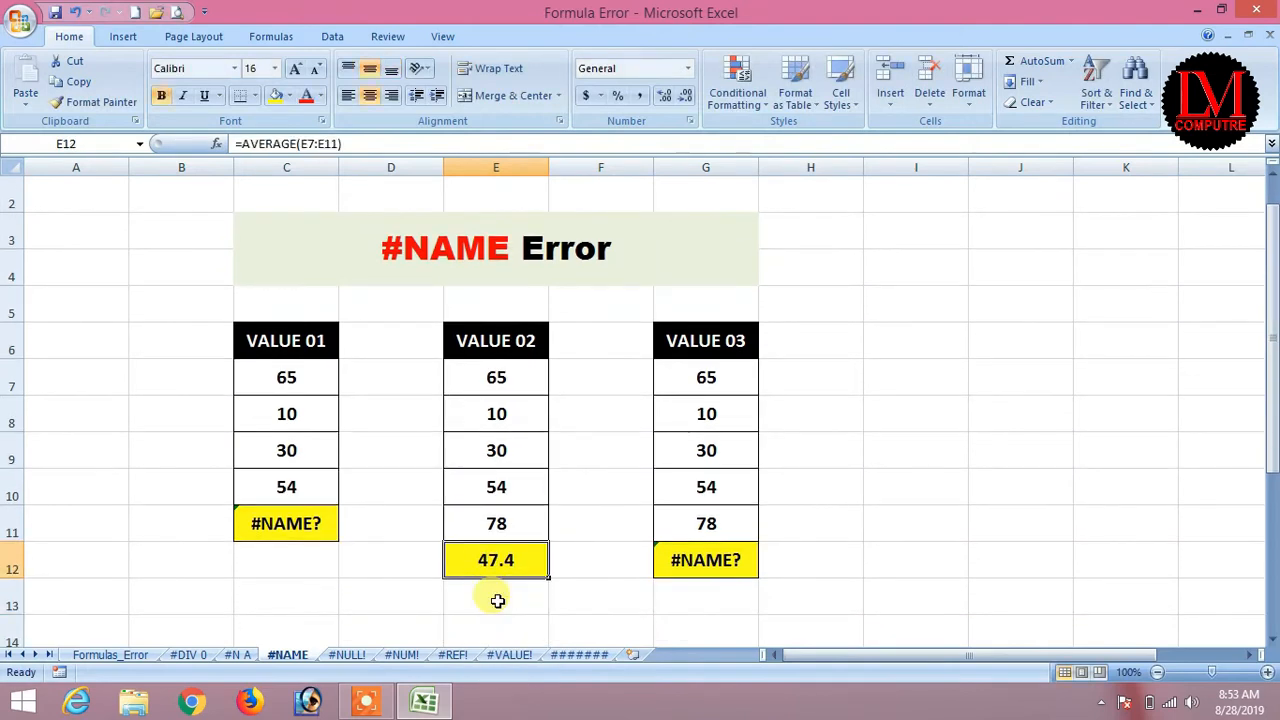
# Misspell E12's function so it reads =AVERAGA(E7:E11) and returns #NAME?
pyautogui.press('F2')
pyautogui.press('Left')
pyautogui.press('Left')
pyautogui.press('Left')
pyautogui.press('Left')
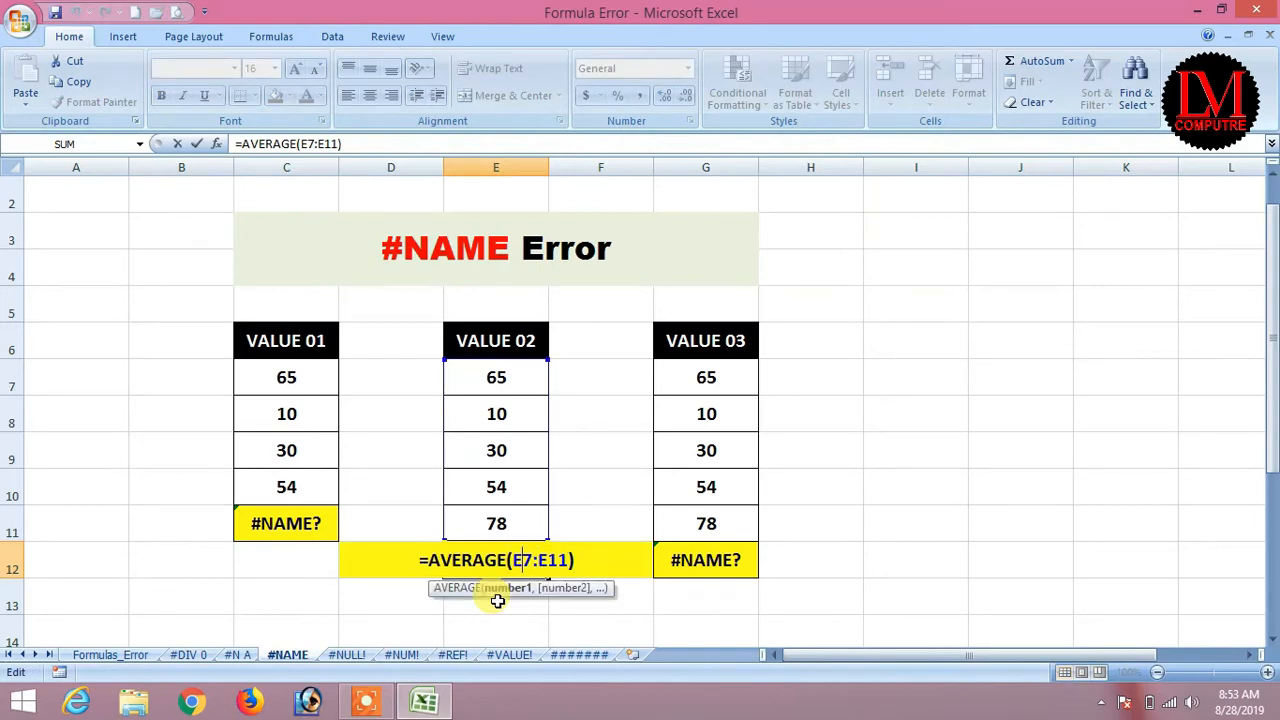
pyautogui.press('BackSpace')
pyautogui.write('a')
pyautogui.press('BackSpace')
pyautogui.write('A')
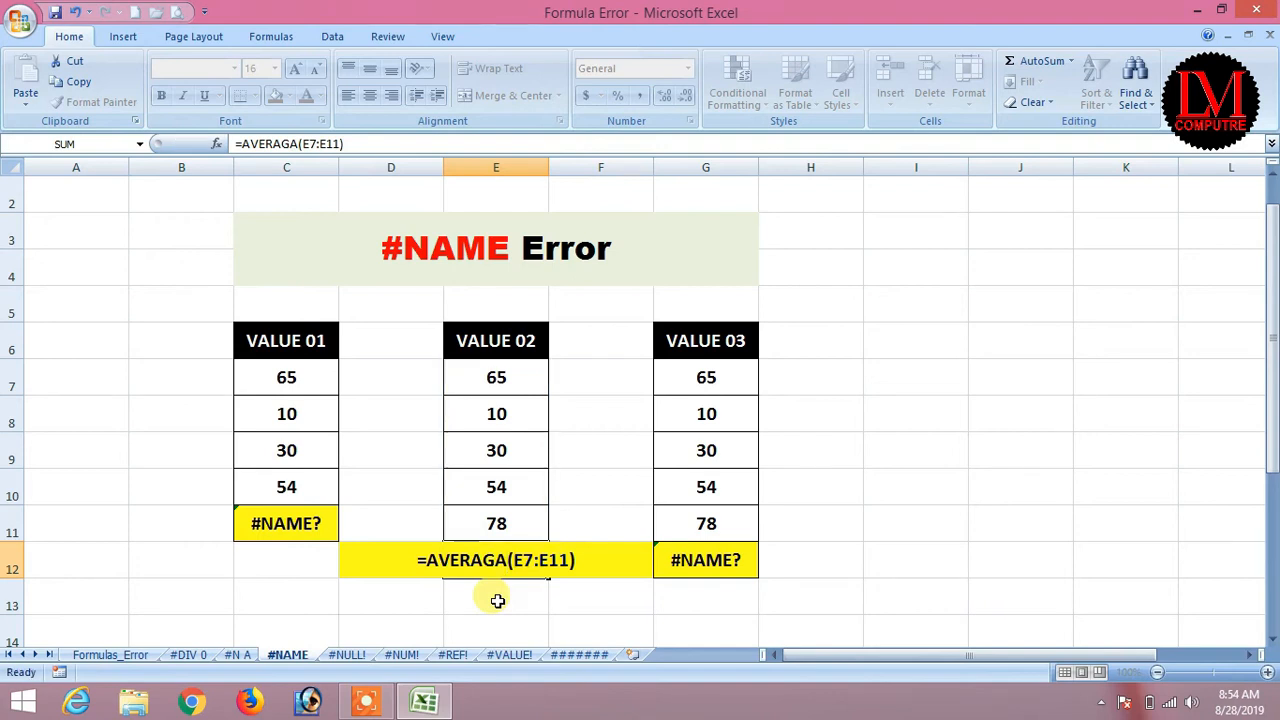
pyautogui.press('Return')
pyautogui.click(718, 558)
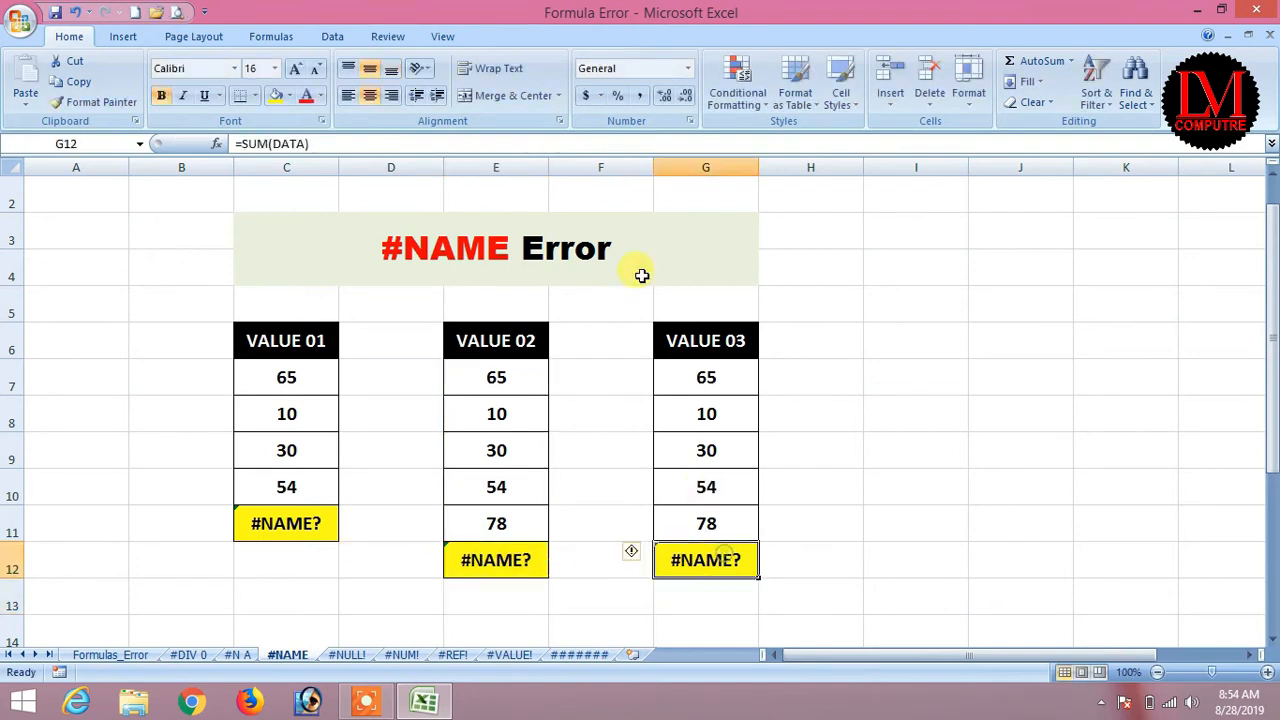
pyautogui.moveTo(707, 372); pyautogui.dragTo(710, 535)
pyautogui.moveTo(714, 371); pyautogui.dragTo(713, 531)
pyautogui.click(726, 565)
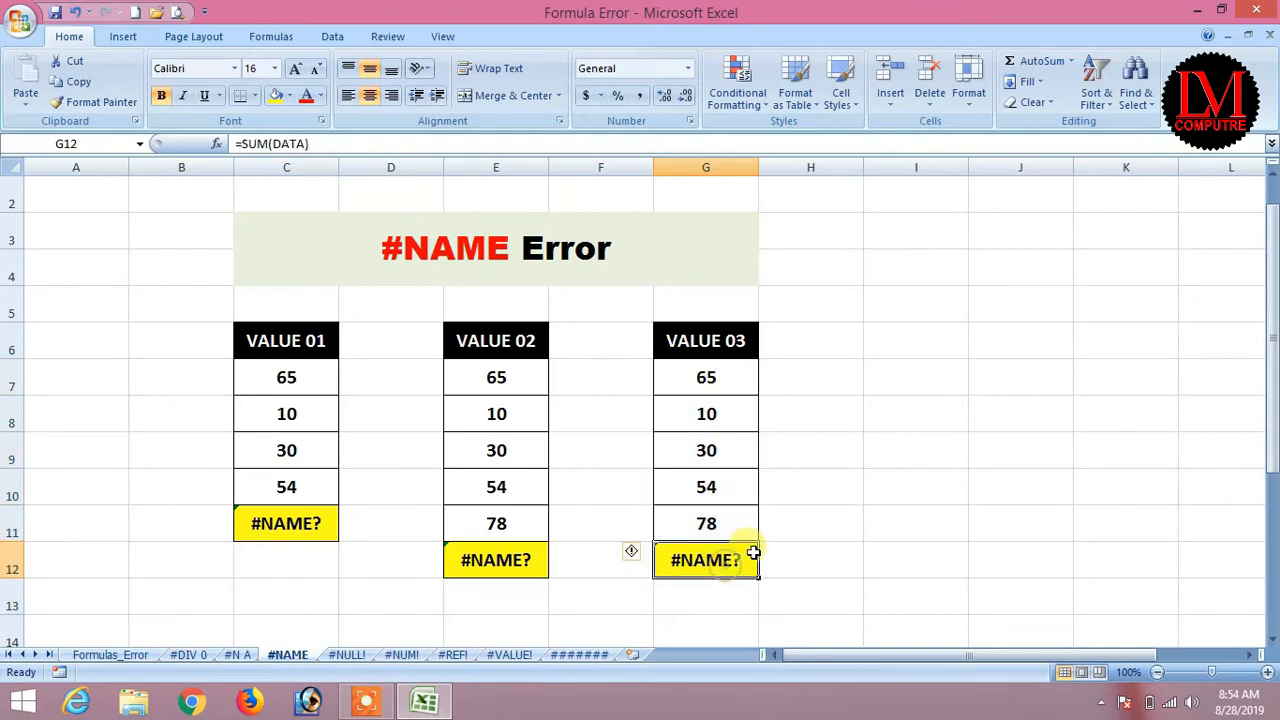
pyautogui.write('=sum')
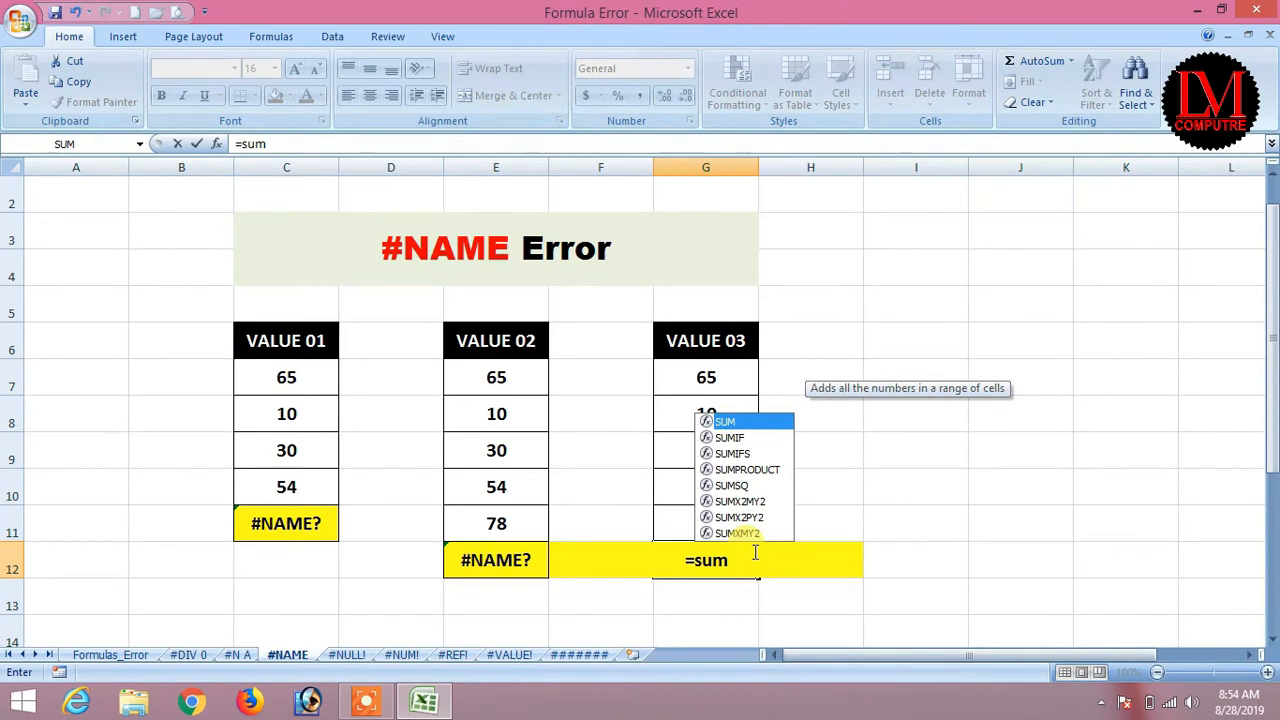
pyautogui.write('(')
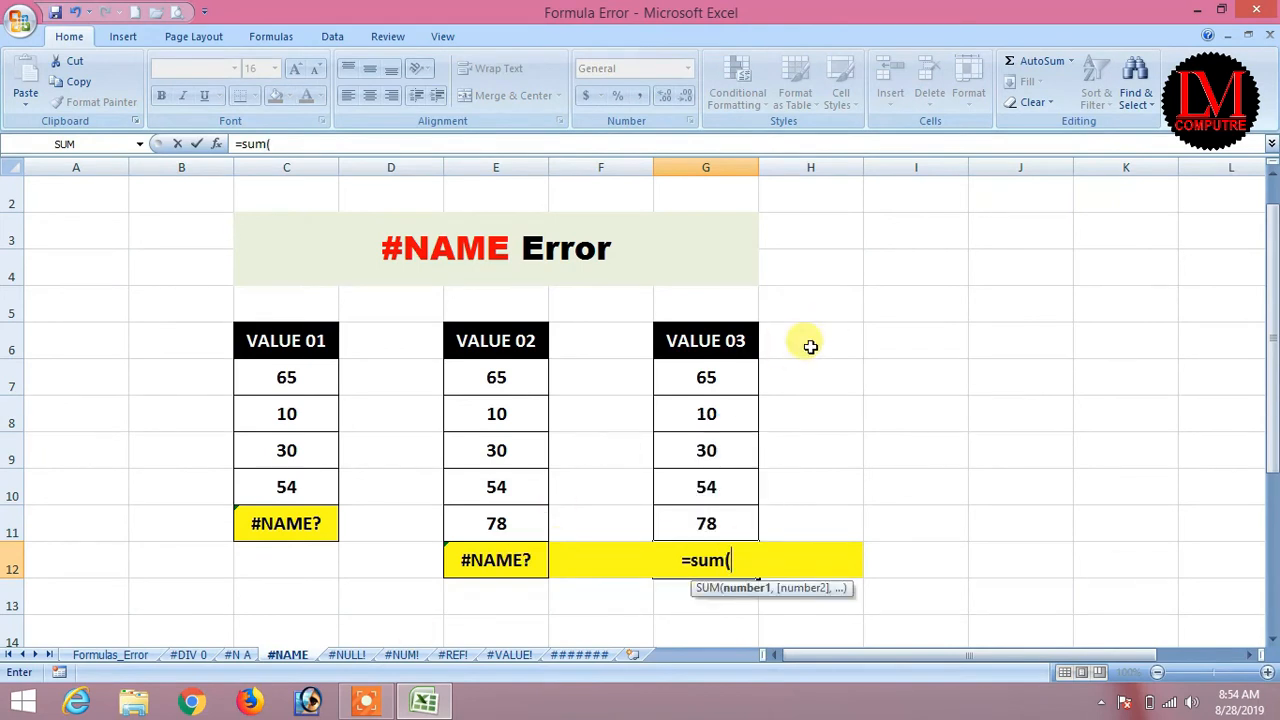
pyautogui.write('data')
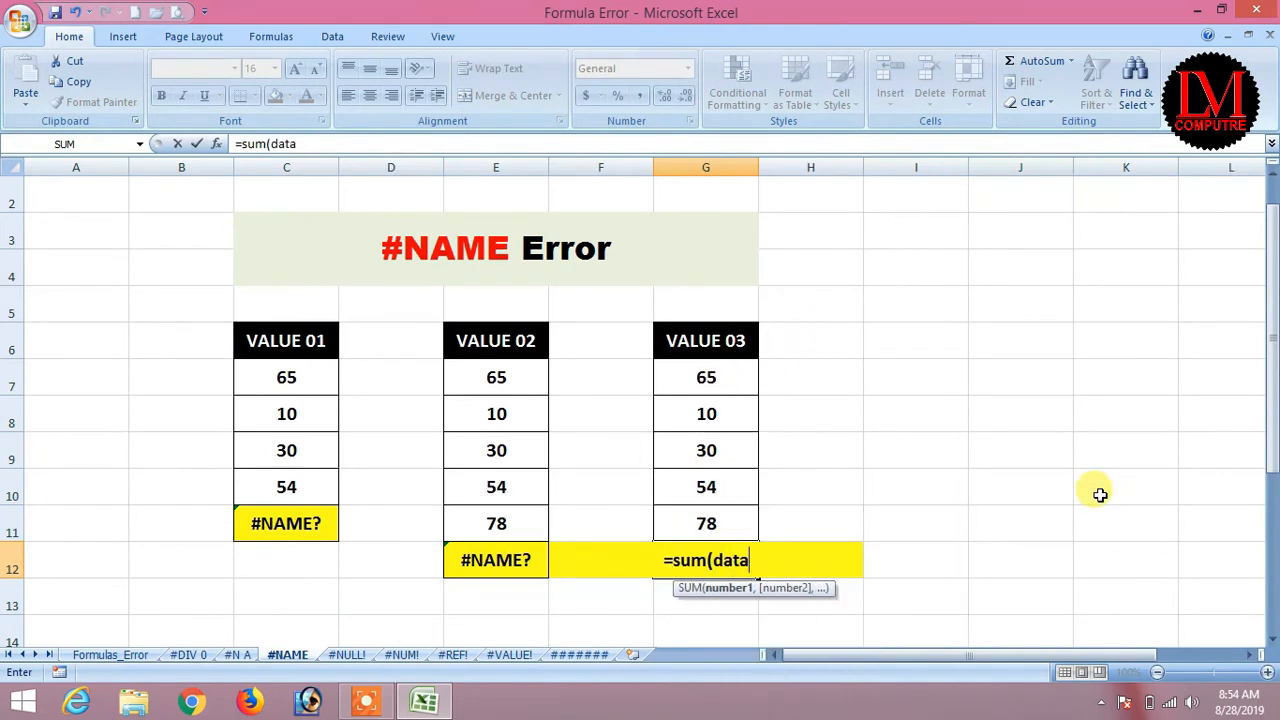
pyautogui.press('Return')
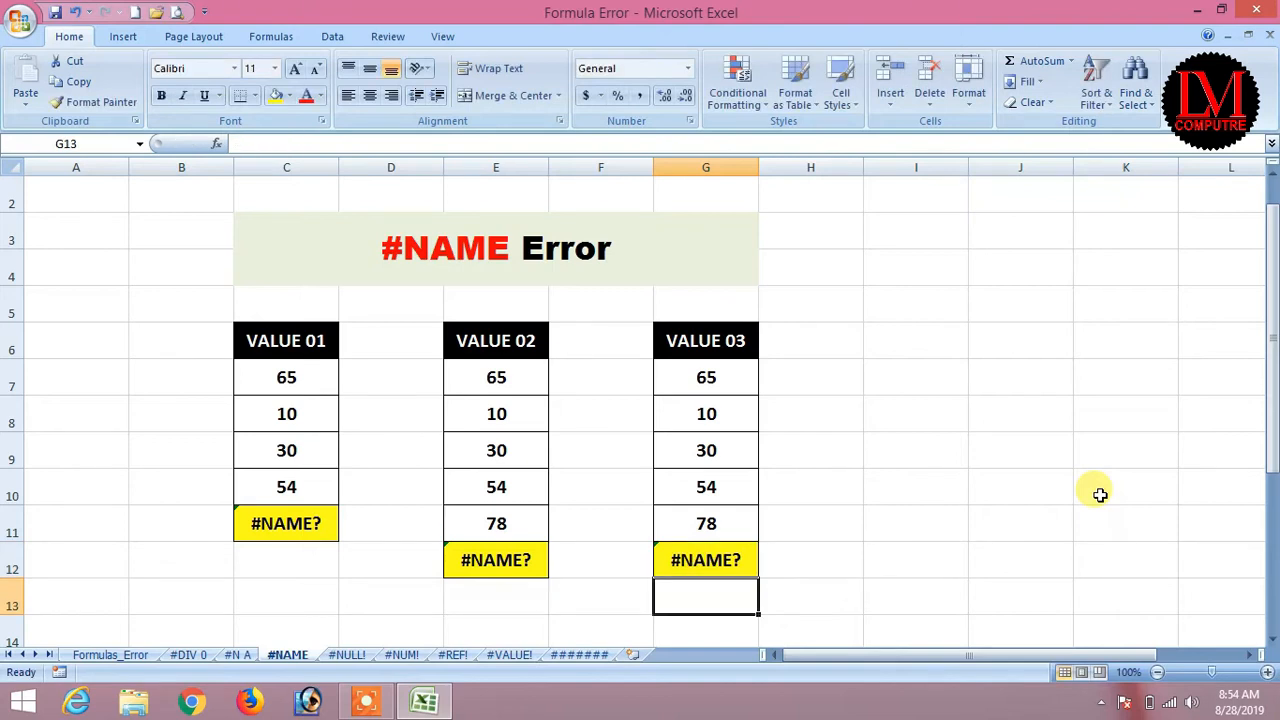
pyautogui.press('Up')
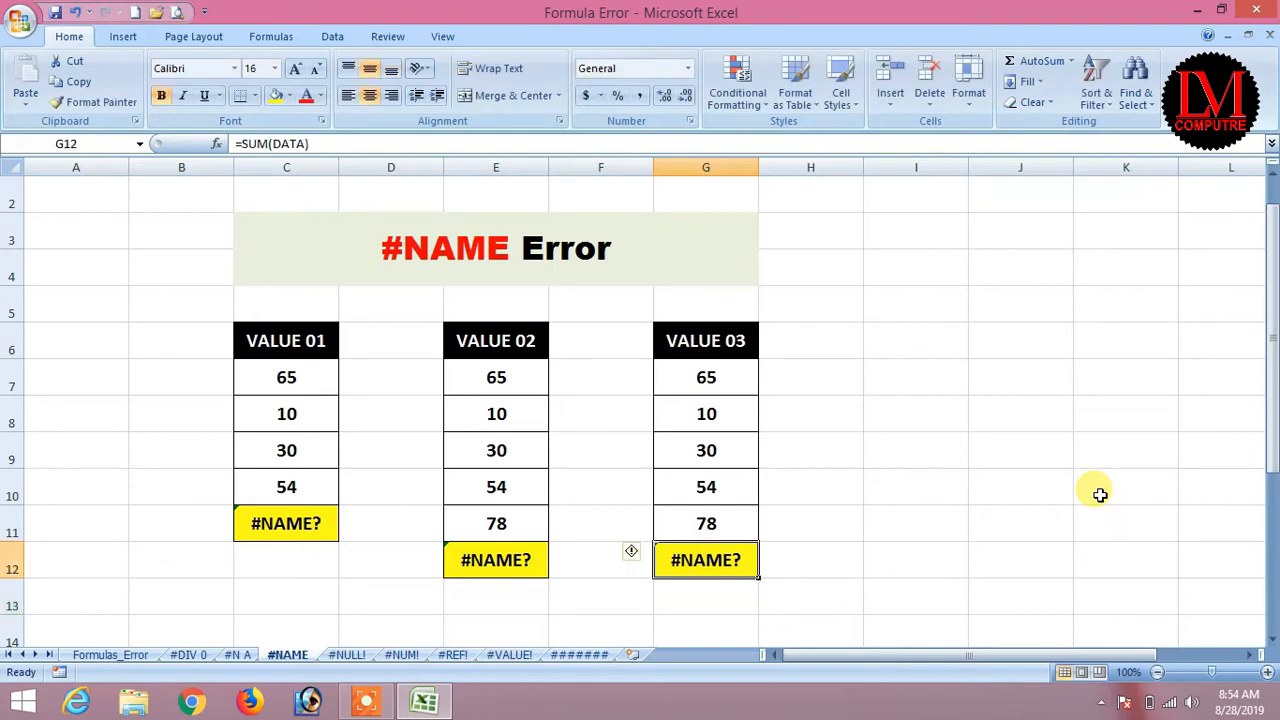
# Correct C11 from SUN to =SUM(C7:C10), giving 159.
pyautogui.click(292, 522)
pyautogui.click(254, 143)
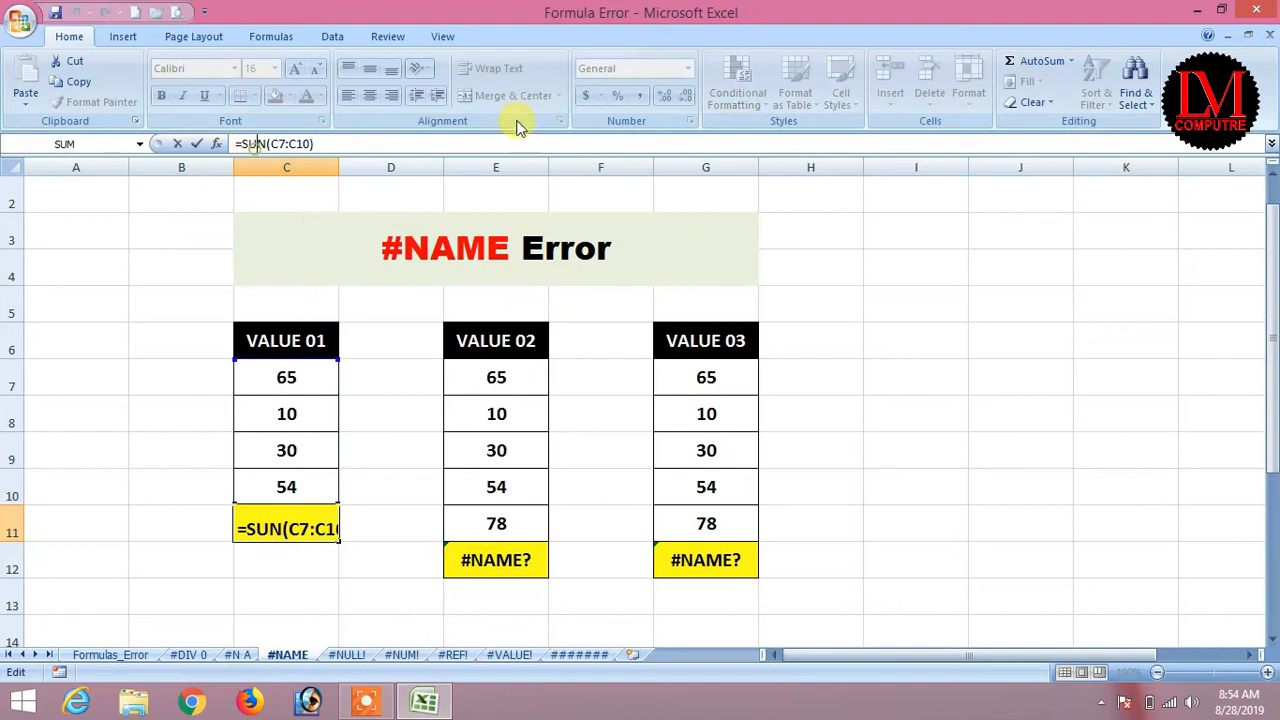
pyautogui.press('BackSpace')
pyautogui.press('Delete')
pyautogui.write('um')
pyautogui.press('Return')
# Fix E12's misspelled AVERAGA to =AVERAGE(E7:E11), giving 47.4.
pyautogui.press('Right')
pyautogui.press('Right')
pyautogui.press('F2')
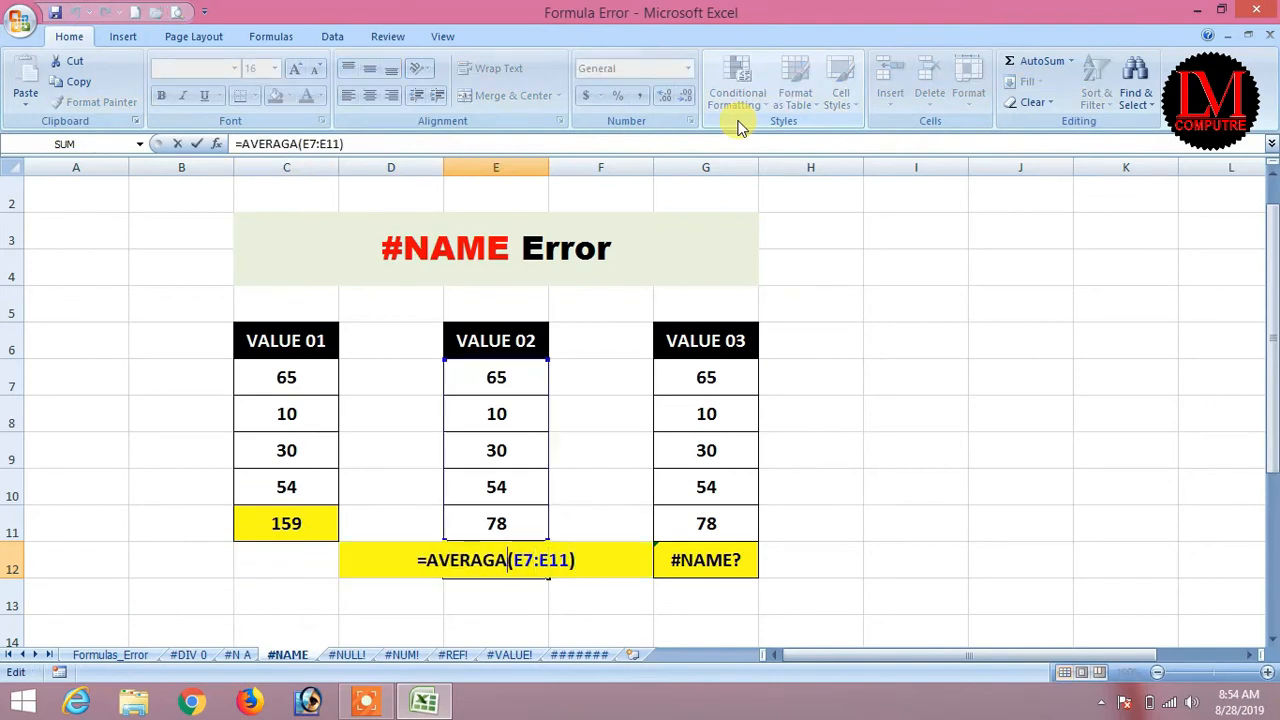
pyautogui.press('BackSpace')
pyautogui.press('BackSpace')
pyautogui.press('BackSpace')
pyautogui.press('BackSpace')
pyautogui.press('BackSpace')
pyautogui.press('BackSpace')
pyautogui.press('BackSpace')
pyautogui.write('average')
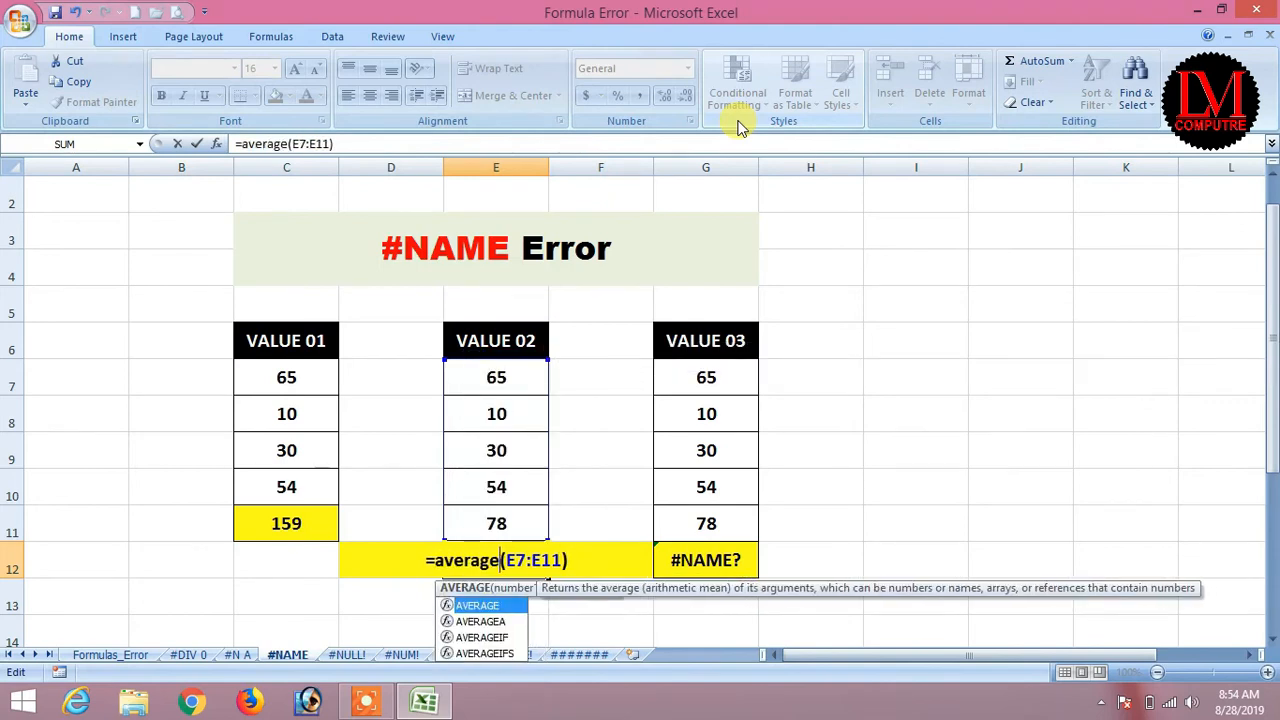
pyautogui.press('Return')
pyautogui.press('Return')
pyautogui.press('Up')
pyautogui.press('Up')
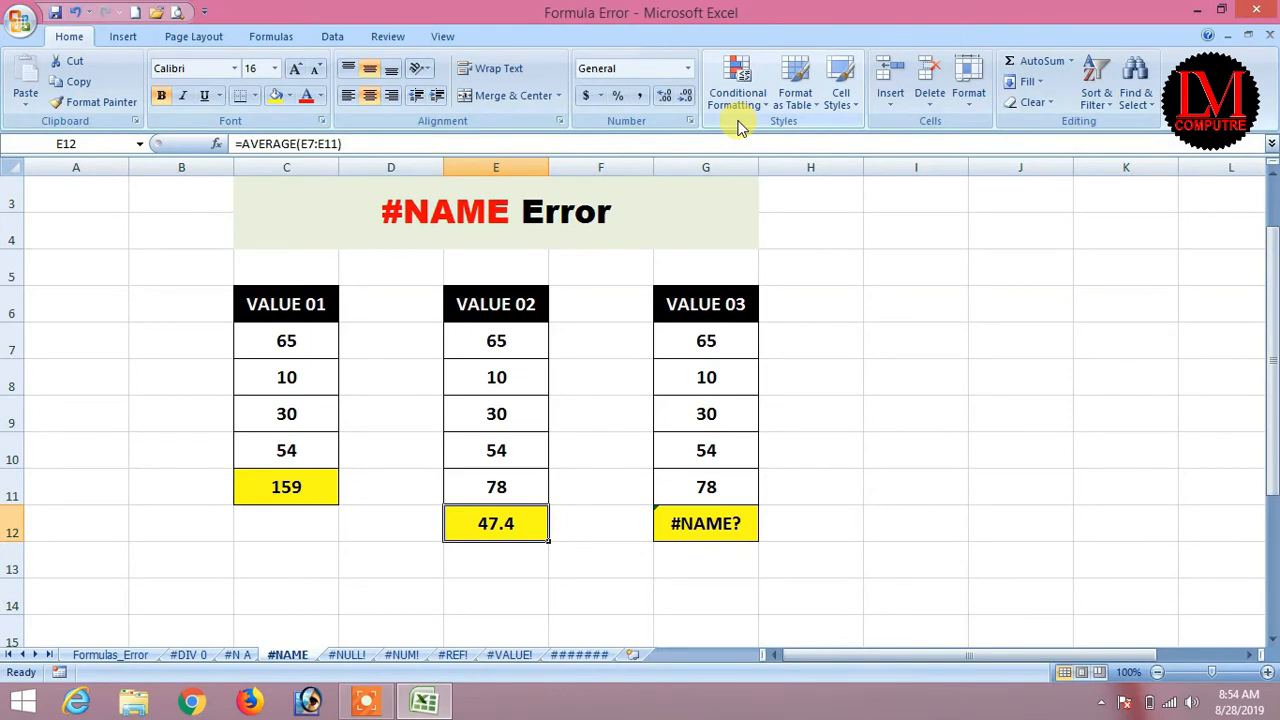
# Replace DATA in G12's formula with G7:G11 so =SUM(G7:G11) returns 237.
pyautogui.press('Right')
pyautogui.press('Right')
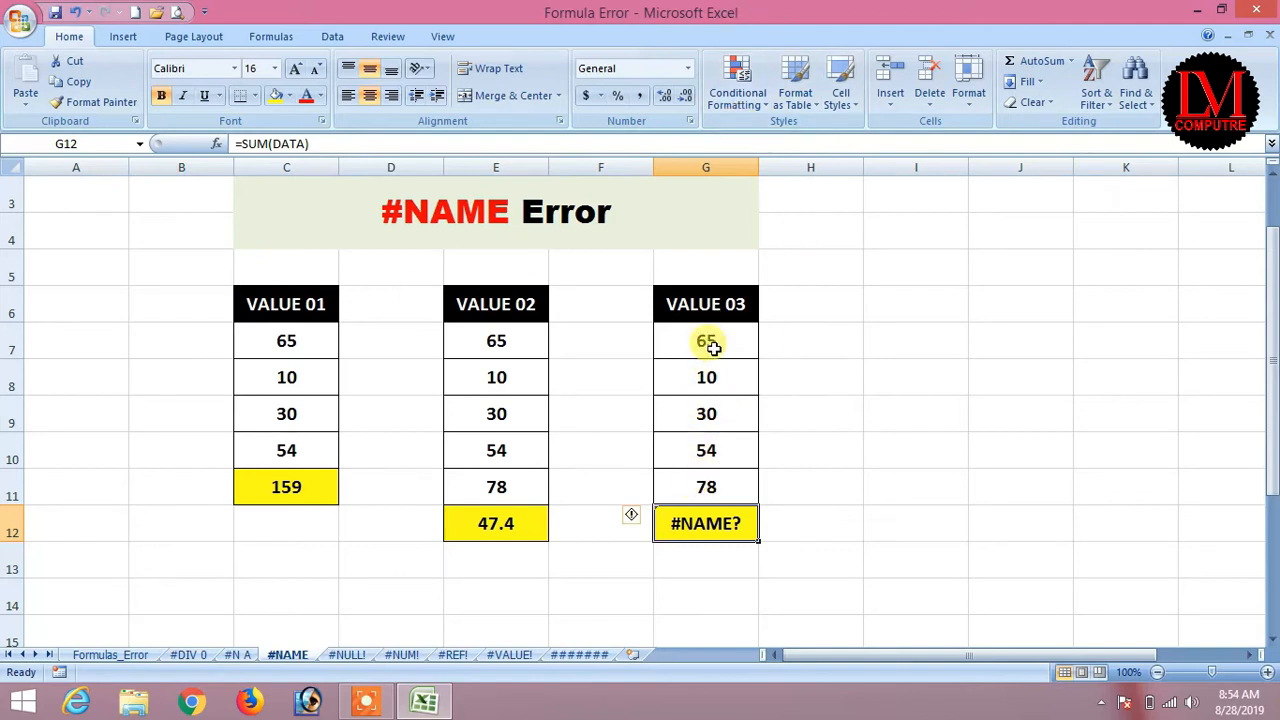
pyautogui.doubleClick(290, 143)
pyautogui.moveTo(698, 338); pyautogui.dragTo(703, 485)
pyautogui.press('Return')
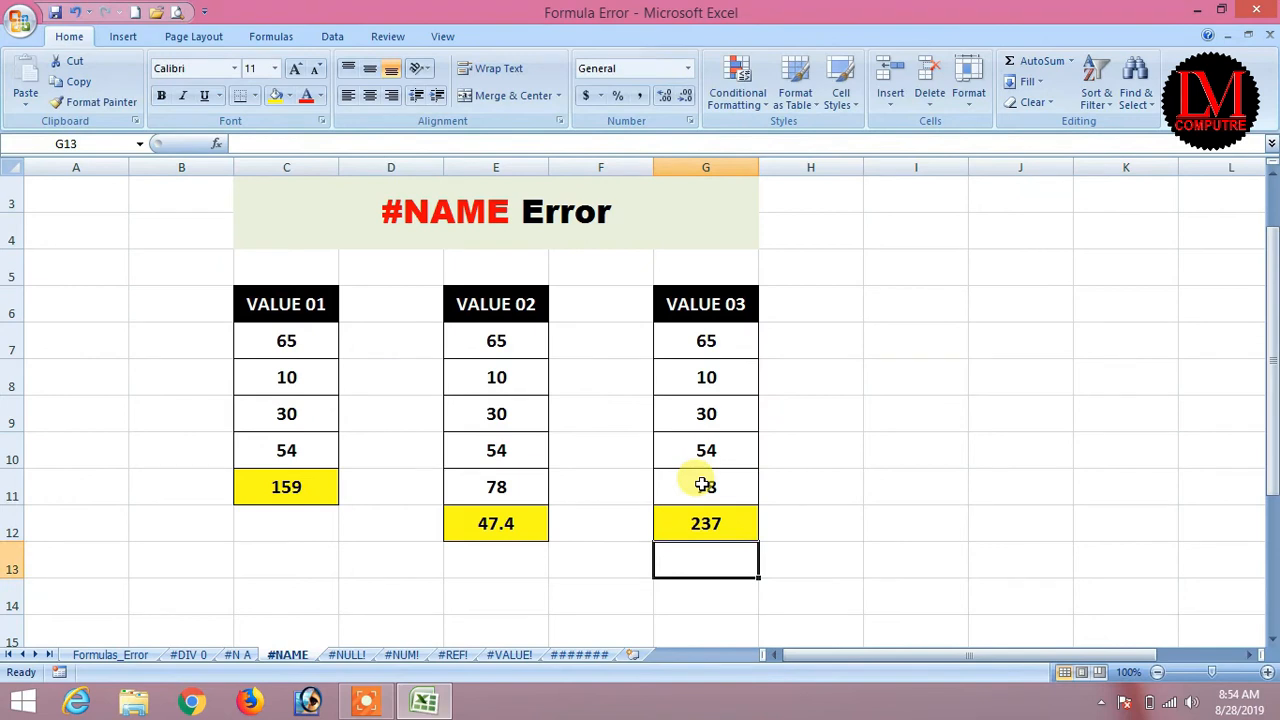
pyautogui.click(700, 523)
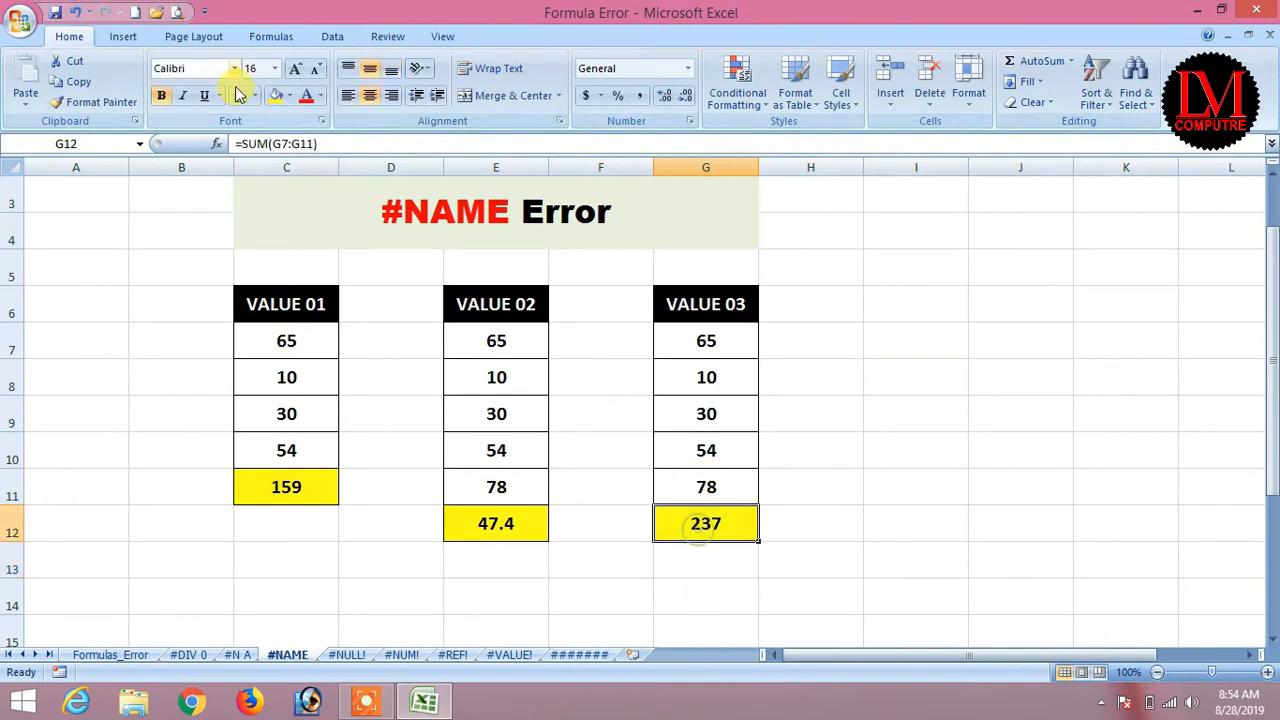
# Change G12's formula to =SUM(data).
pyautogui.click(313, 143)
pyautogui.press('BackSpace')
pyautogui.press('BackSpace')
pyautogui.press('BackSpace')
pyautogui.press('BackSpace')
pyautogui.press('BackSpace')
pyautogui.press('BackSpace')
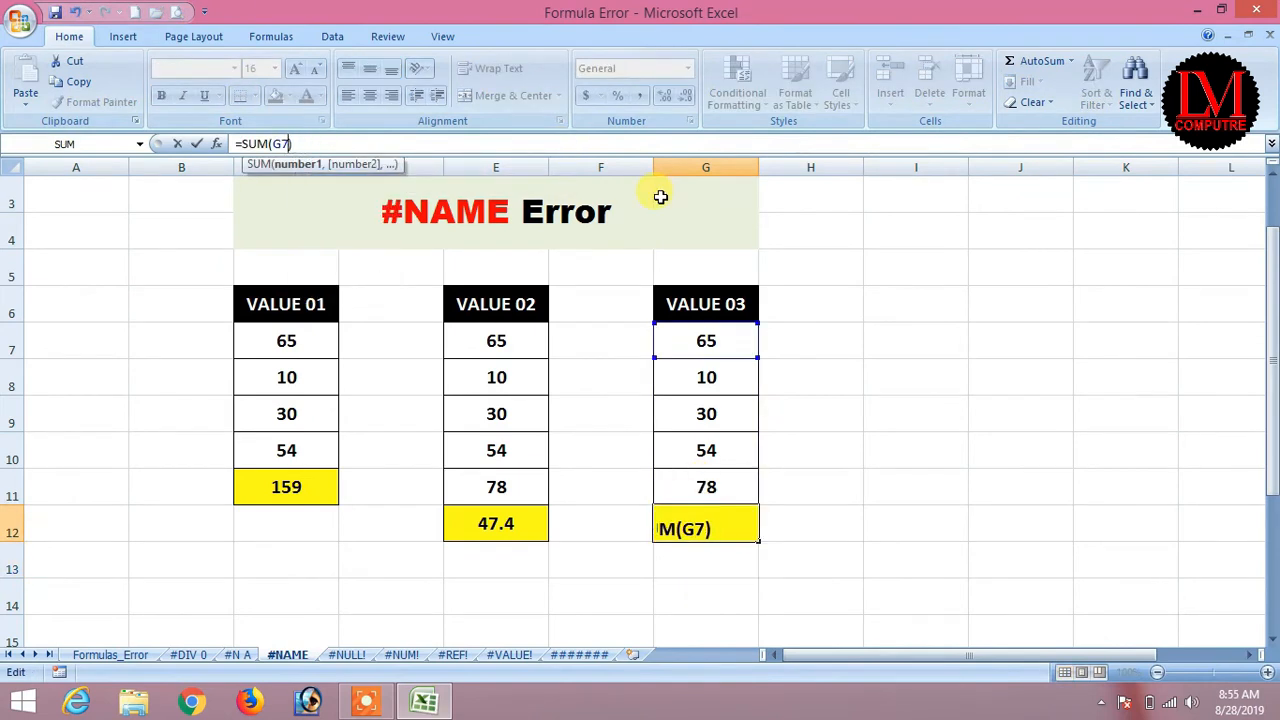
pyautogui.write('data')
pyautogui.press('Return')
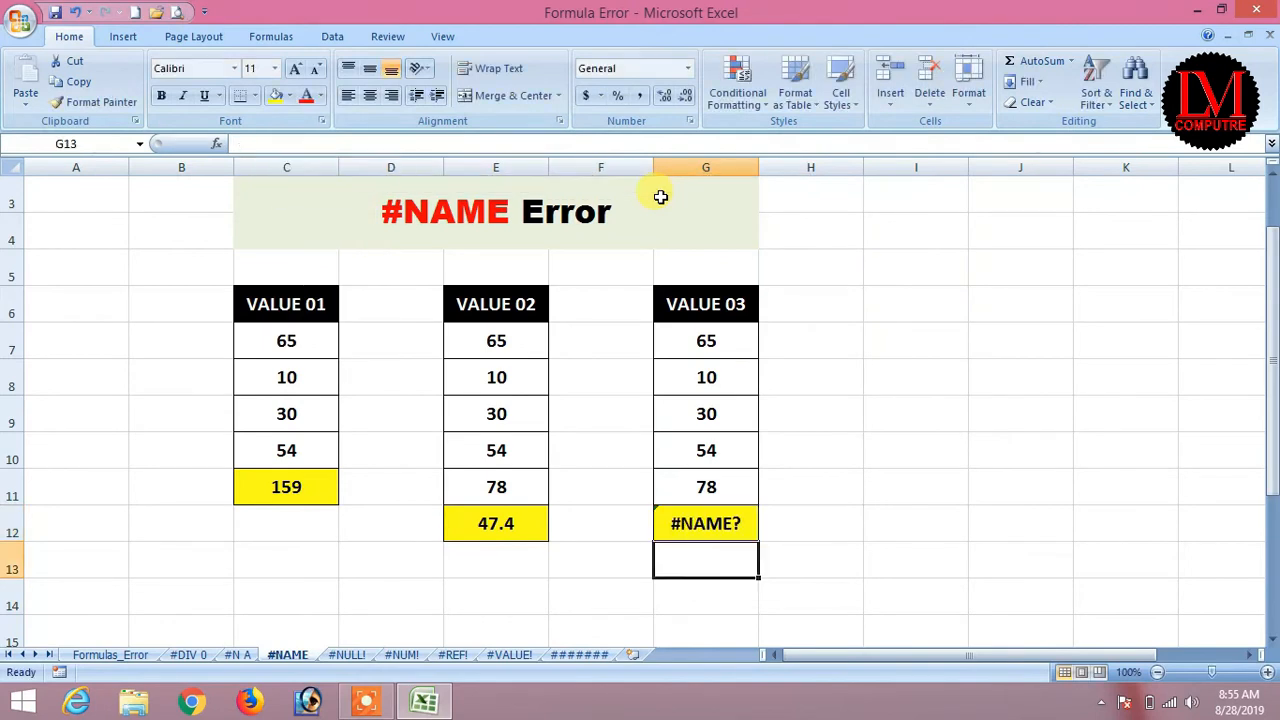
# Name the range G7:G11 'data' so G12's =SUM(data) returns 237.
pyautogui.moveTo(712, 343); pyautogui.dragTo(708, 485)
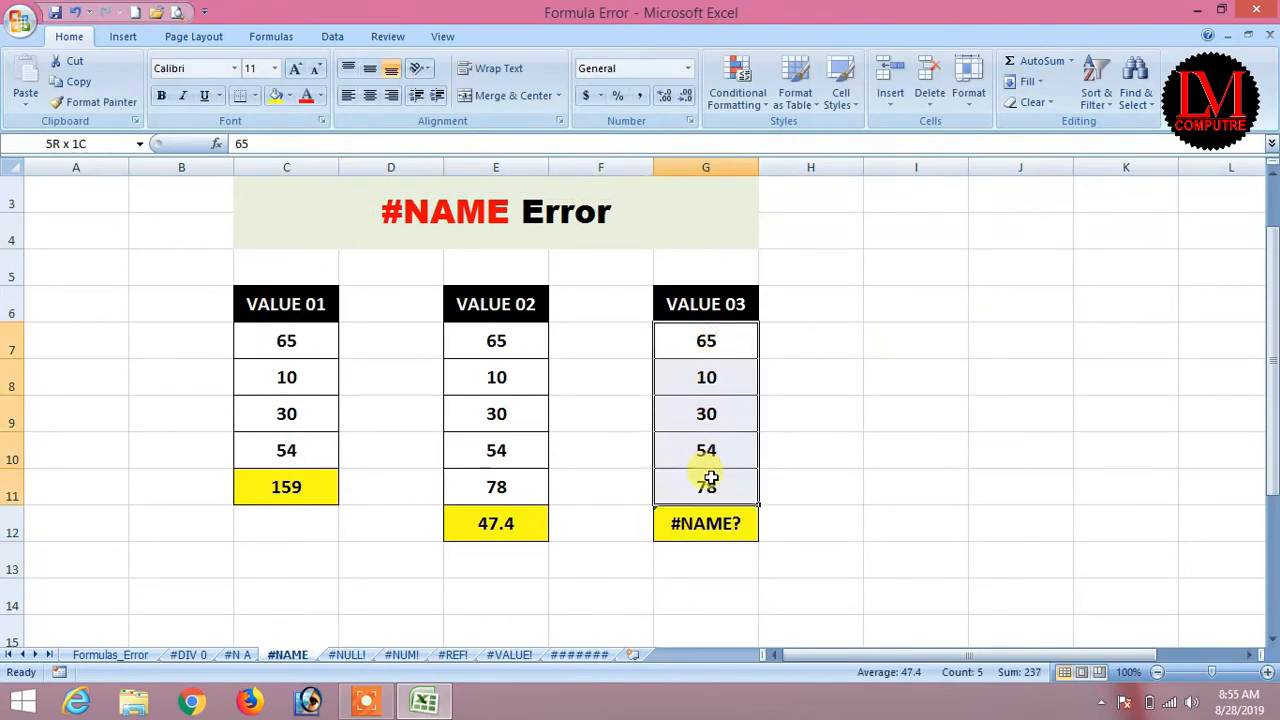
pyautogui.click(718, 344)
pyautogui.moveTo(720, 337); pyautogui.dragTo(726, 483)
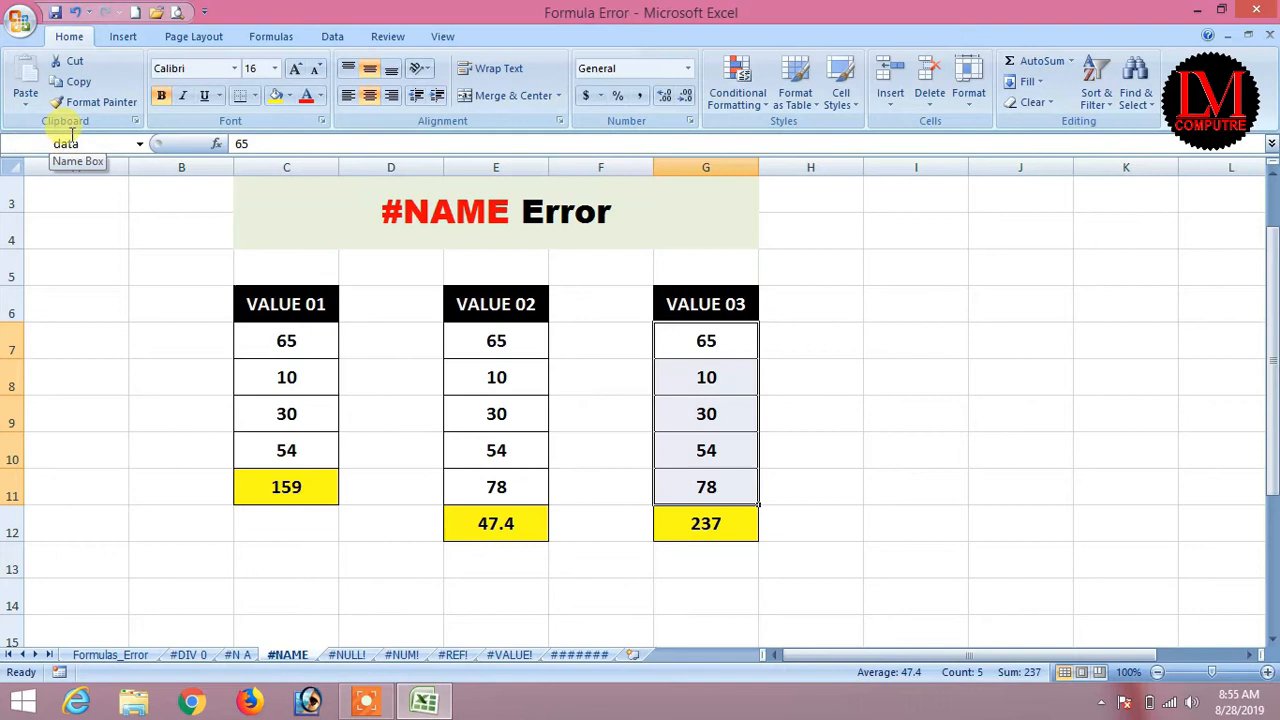
pyautogui.click(712, 527)
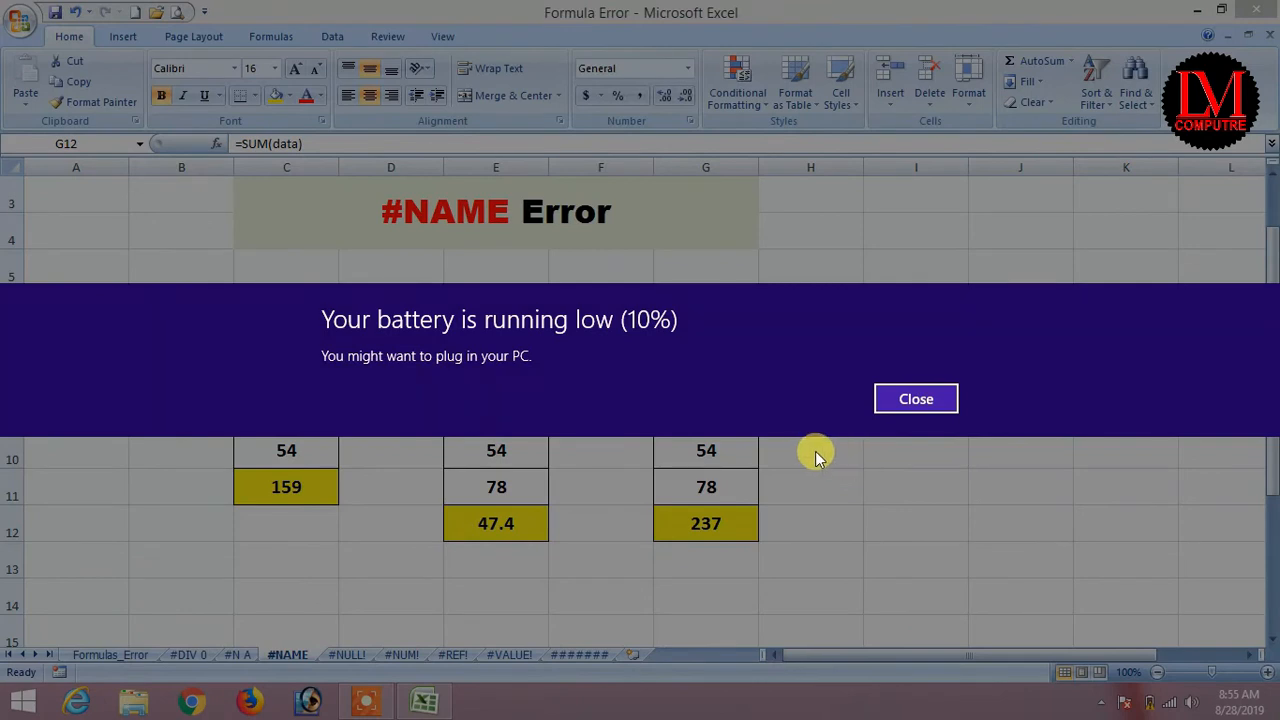
# Dismiss the low-battery notification and return to the Formulas_Error sheet.
pyautogui.click(894, 418)
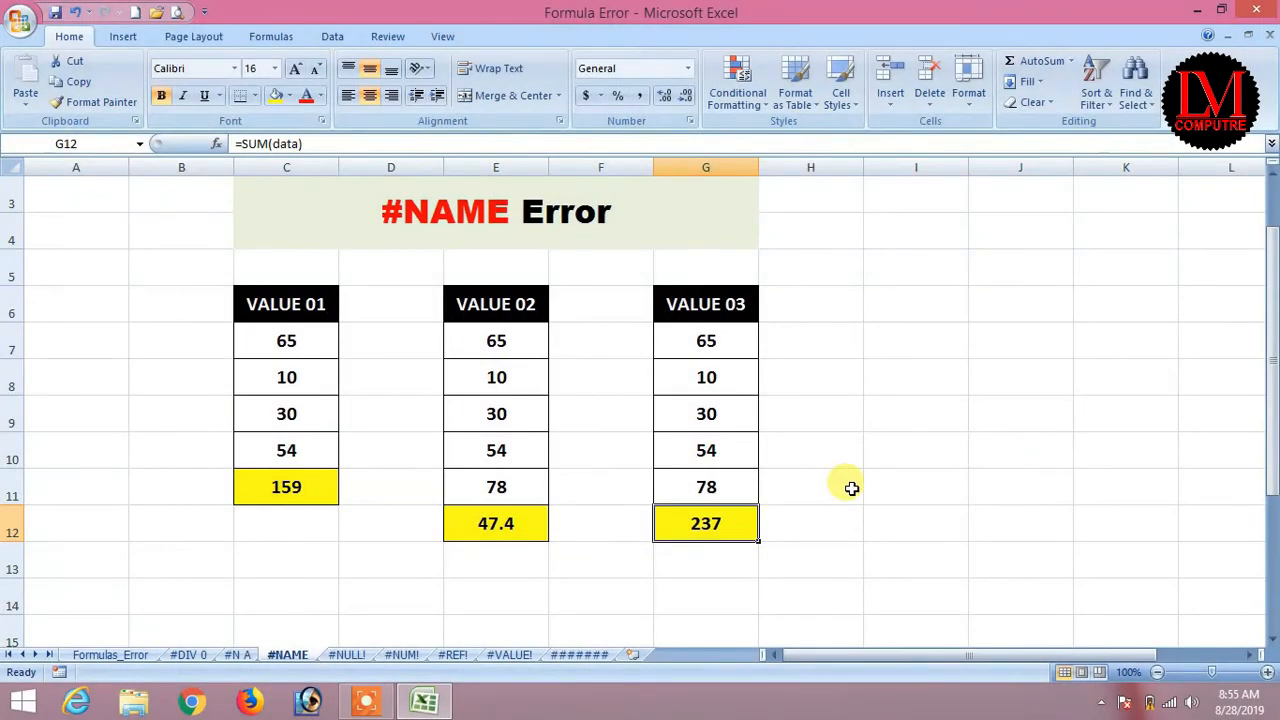
pyautogui.click(366, 700)
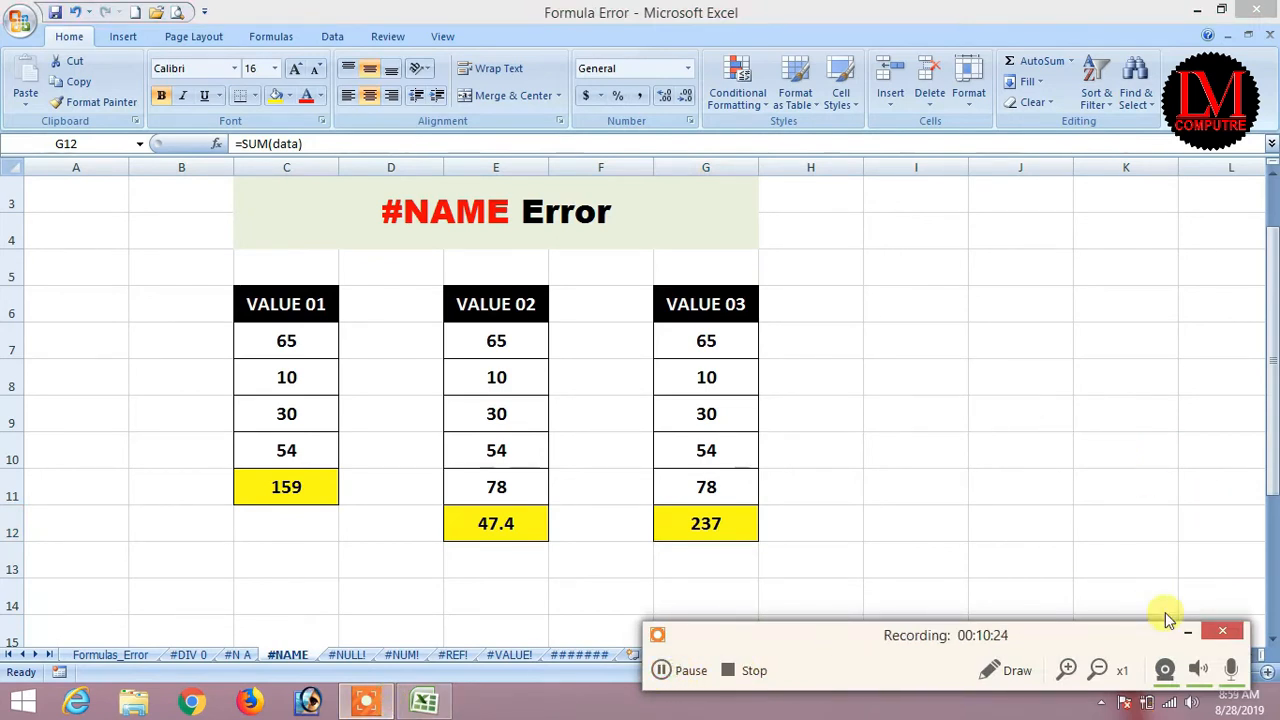
pyautogui.click(1188, 632)
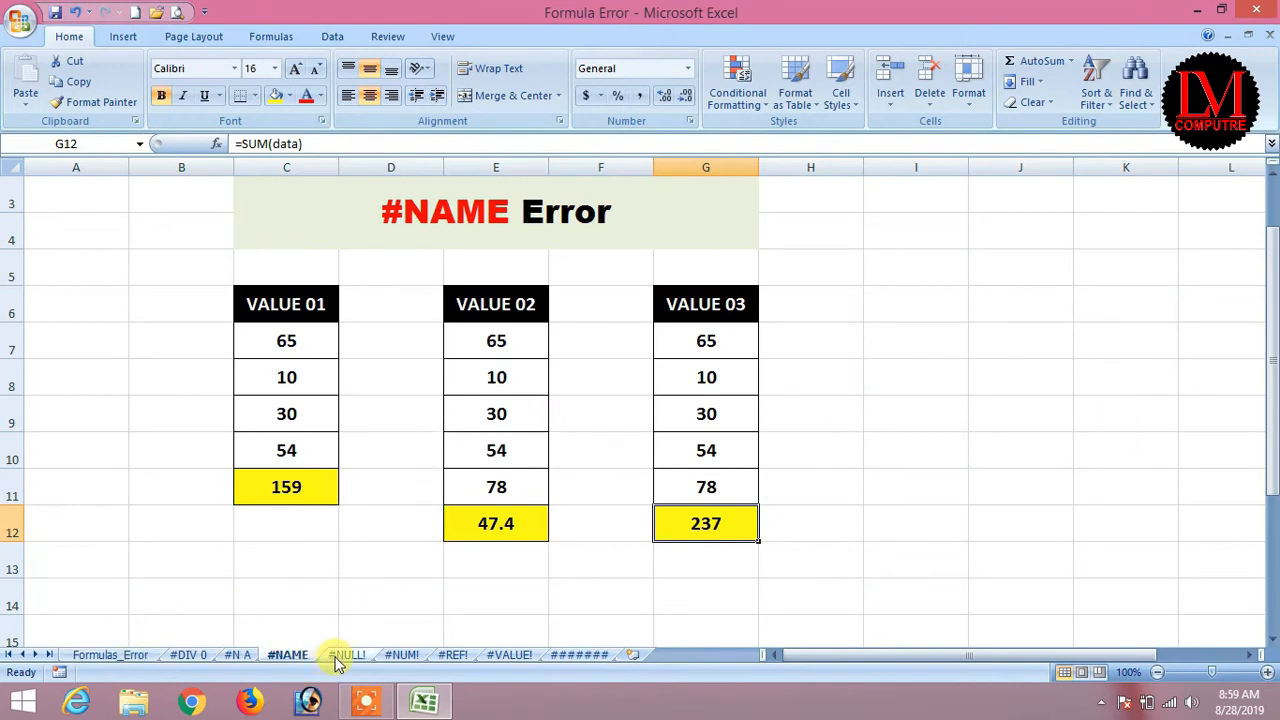
pyautogui.click(100, 655)
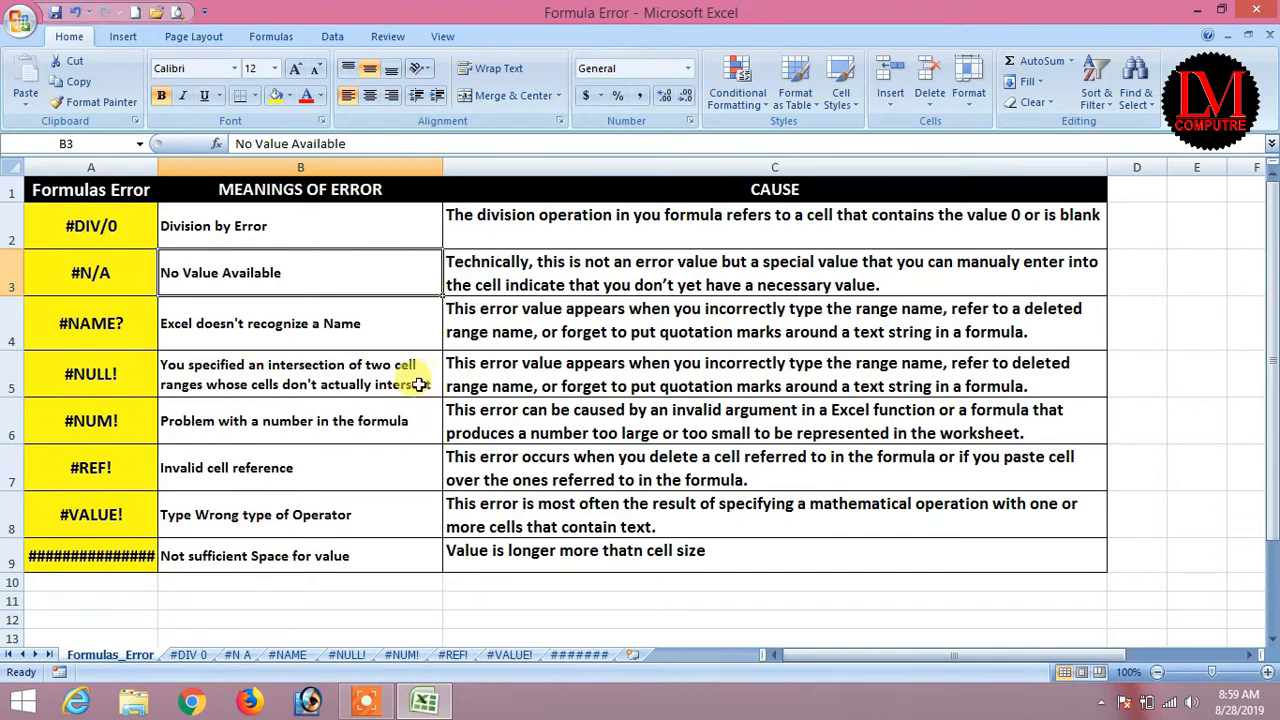
# Open the #NULL! sheet and inspect the names C6:C9, salaries and D10's #NULL! total.
pyautogui.click(347, 654)
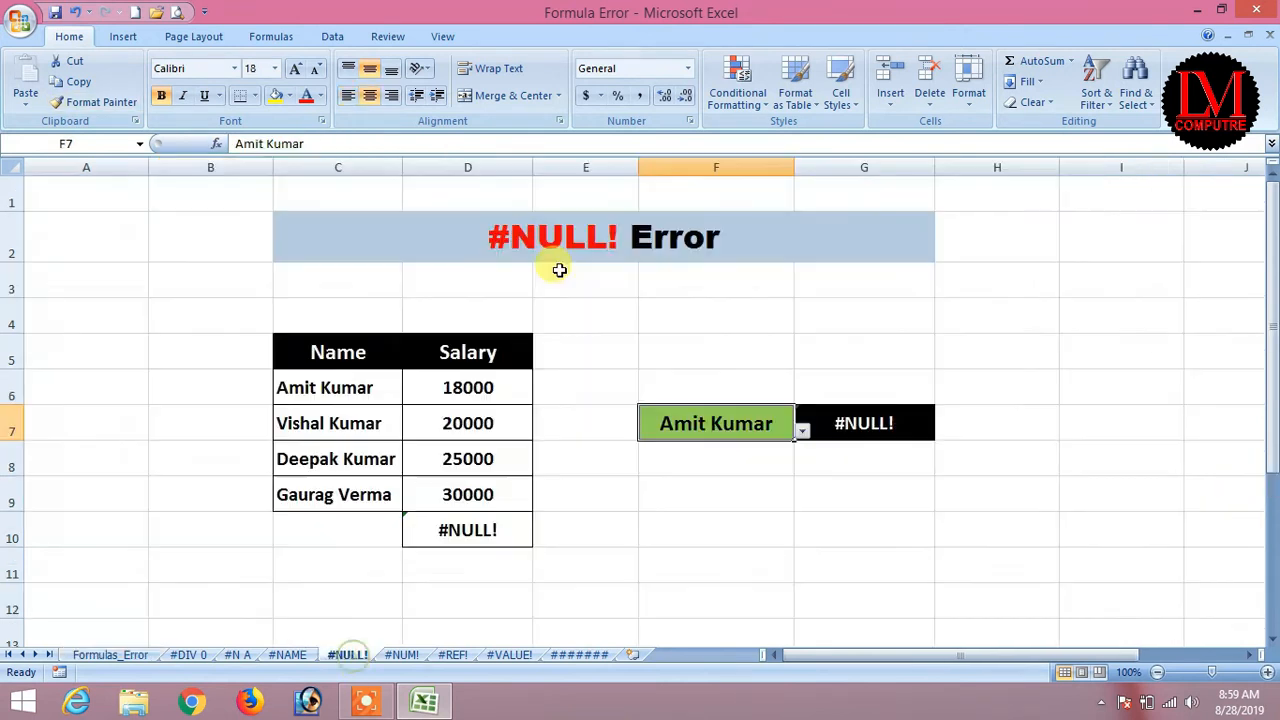
pyautogui.click(436, 527)
pyautogui.moveTo(294, 380); pyautogui.dragTo(299, 489)
pyautogui.moveTo(352, 385); pyautogui.dragTo(329, 491)
pyautogui.moveTo(471, 386); pyautogui.dragTo(460, 491)
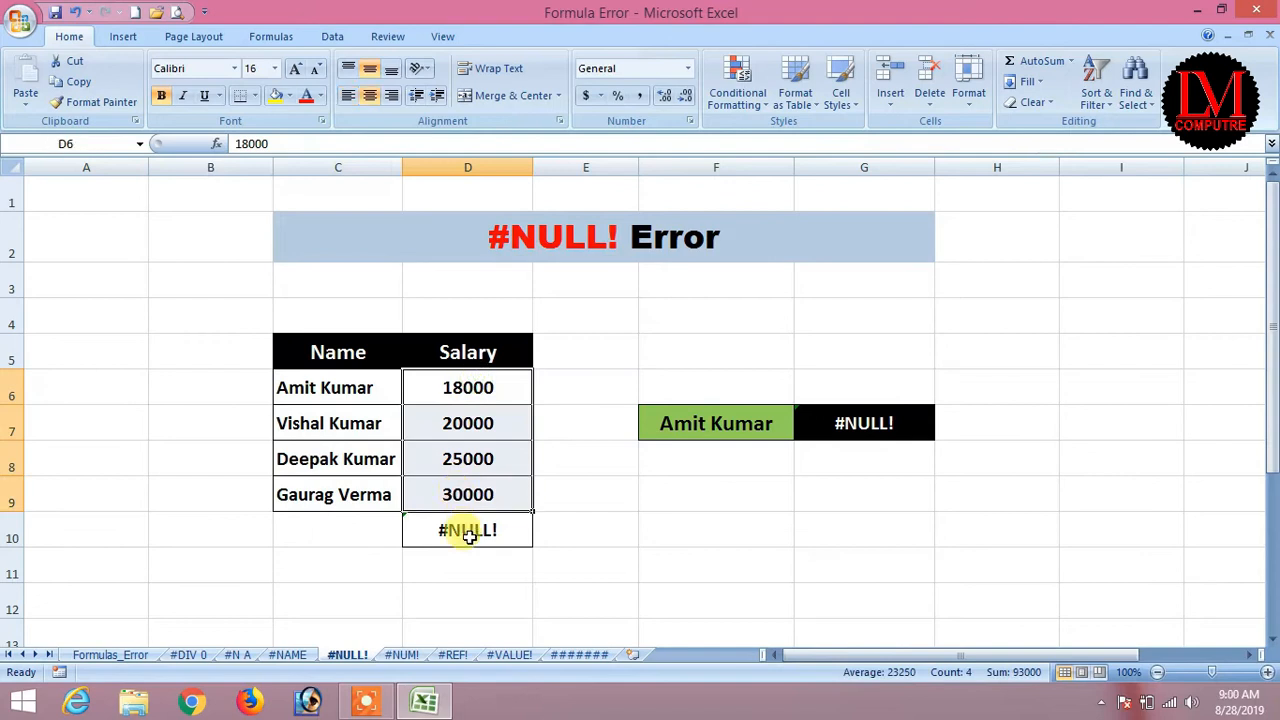
pyautogui.click(450, 528)
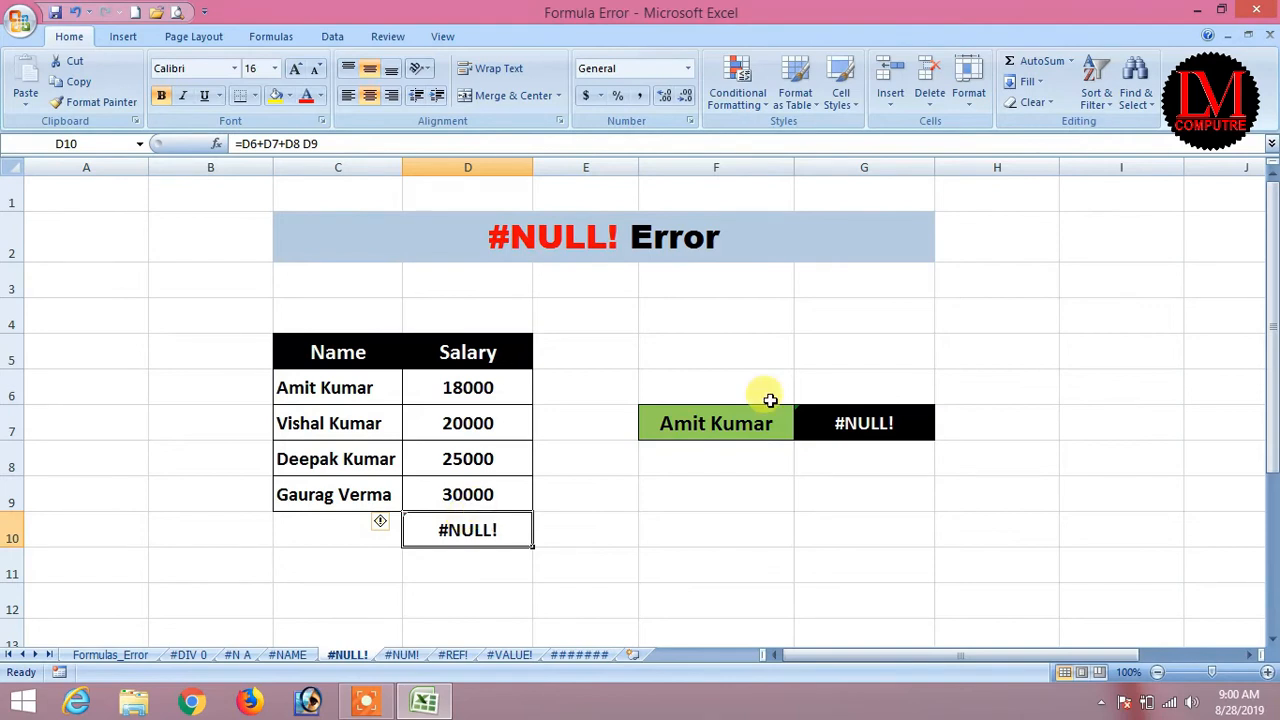
# Re-enter D10 as =D6+D7+D8 D9, with a space before D9, returning #NULL!
pyautogui.write('=')
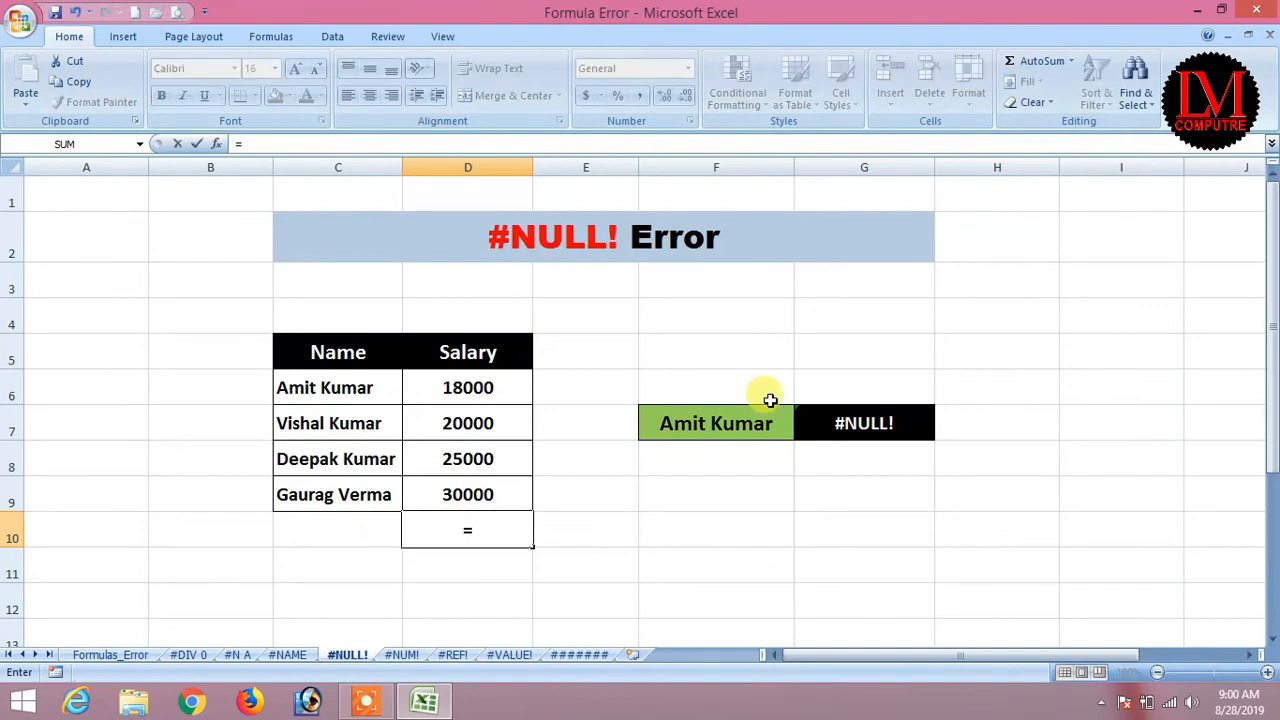
pyautogui.press('Up')
pyautogui.press('Up')
pyautogui.press('Up')
pyautogui.press('Up')
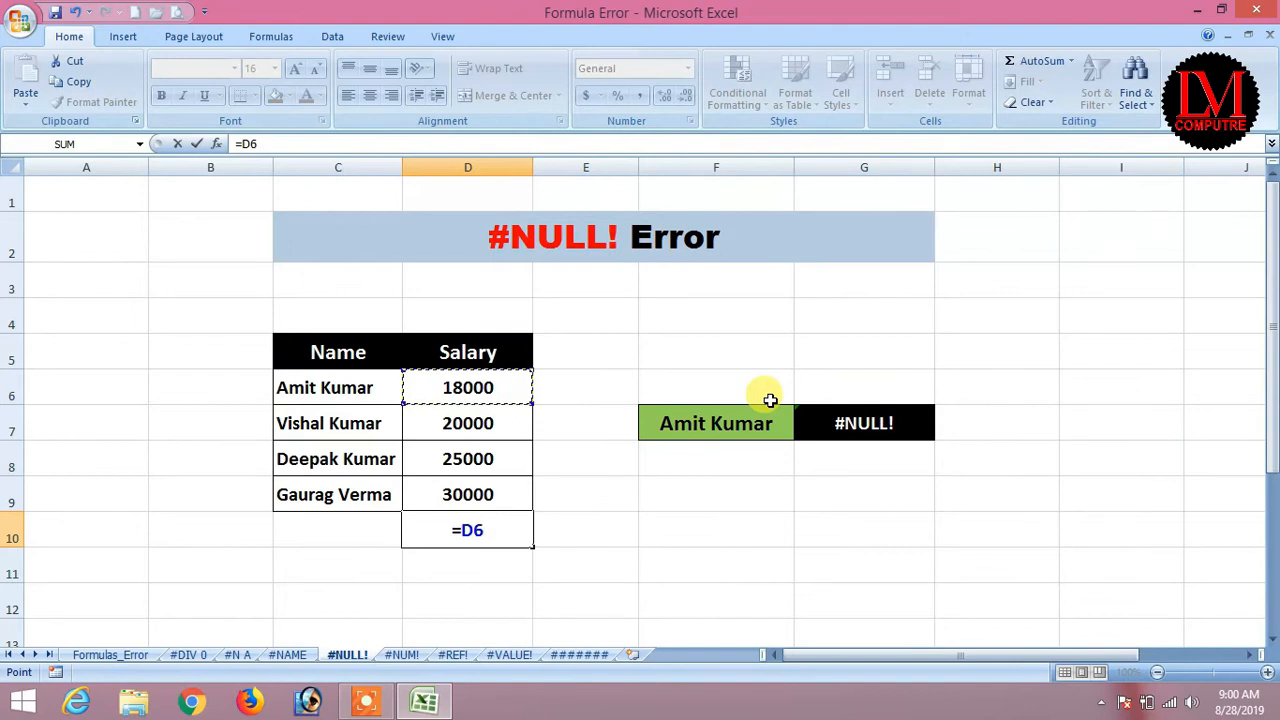
pyautogui.write('+')
pyautogui.press('Up')
pyautogui.press('Up')
pyautogui.press('Up')
pyautogui.write('+')
pyautogui.press('Up')
pyautogui.press('Up')
pyautogui.press('Up')
pyautogui.press('Down')
pyautogui.write('+')
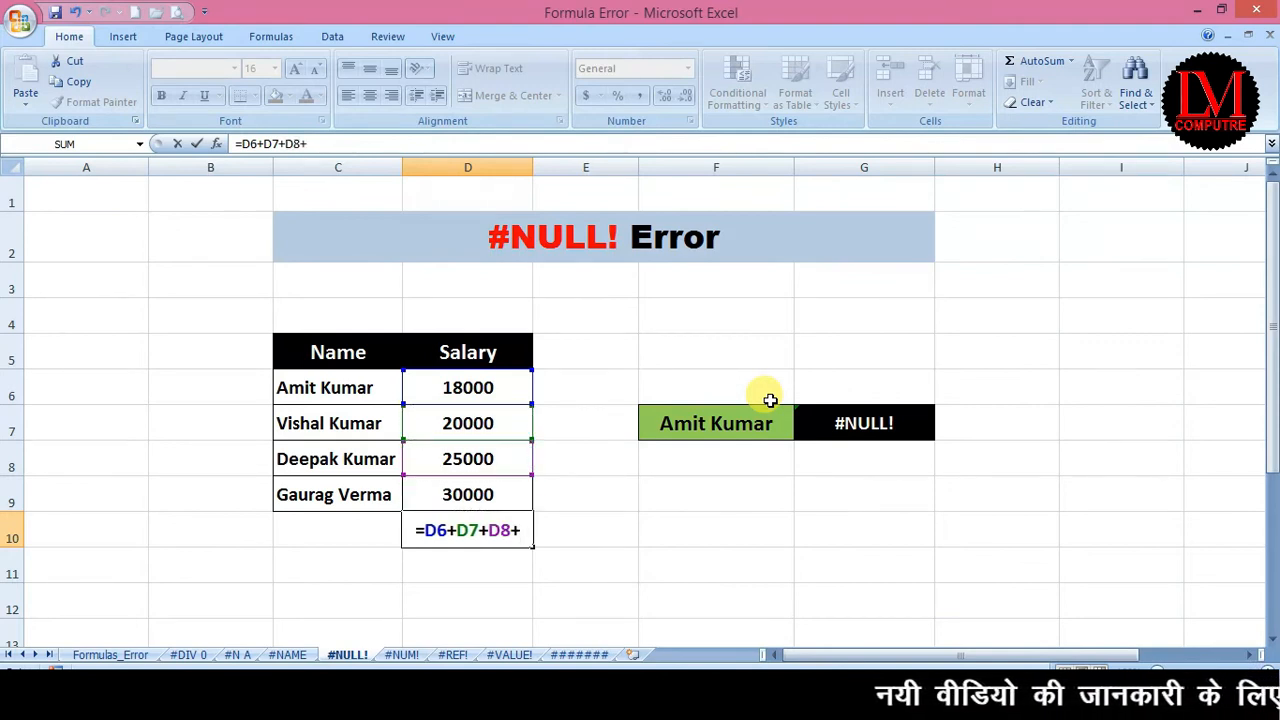
pyautogui.press('BackSpace')
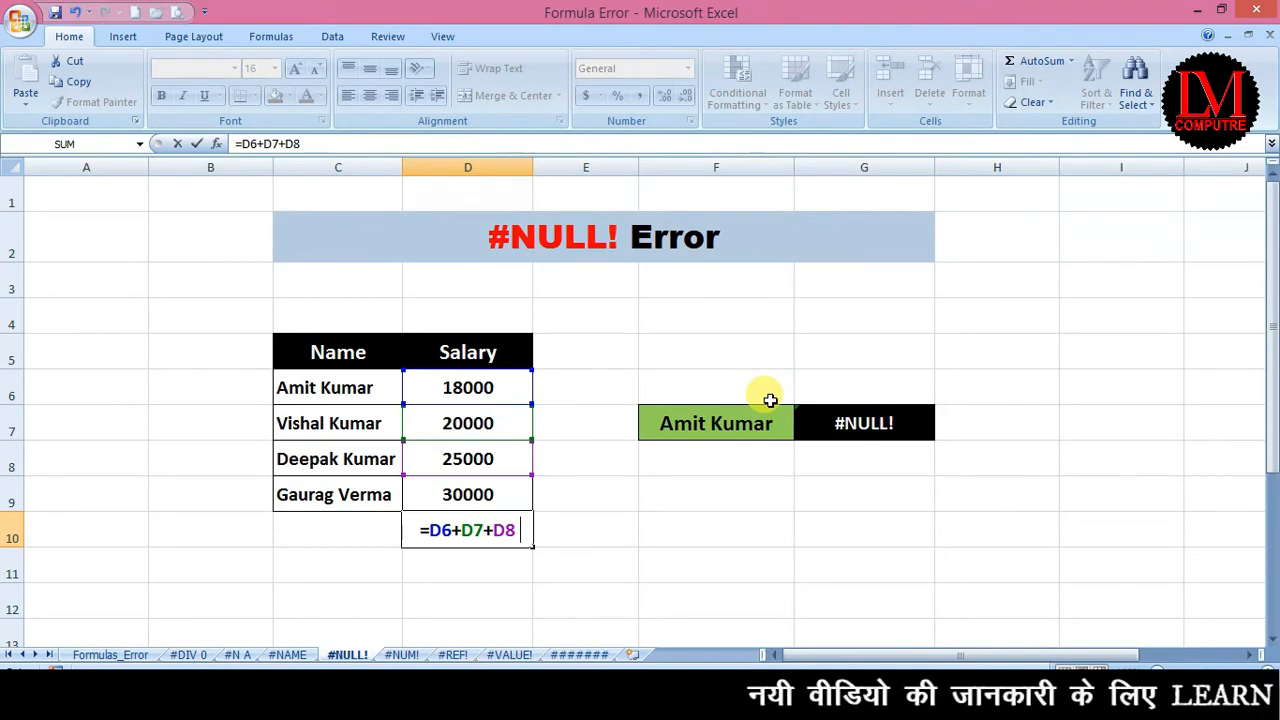
pyautogui.press('Up')
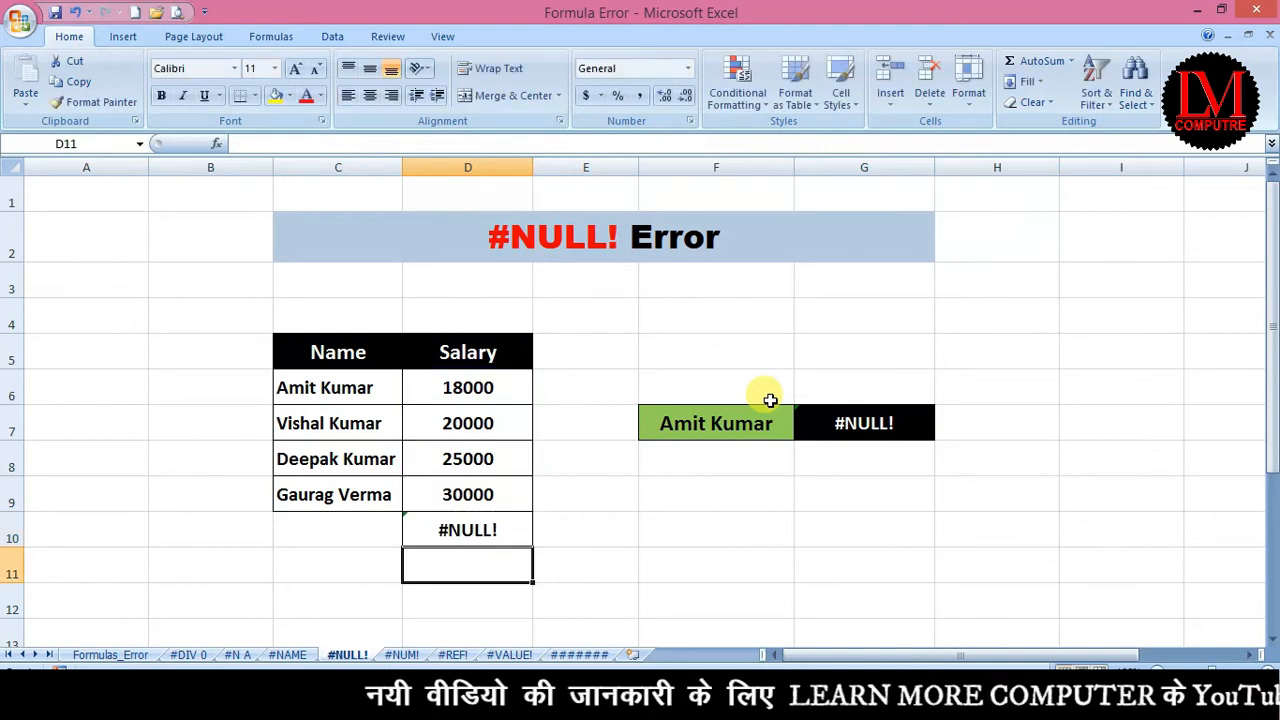
pyautogui.press('Up')
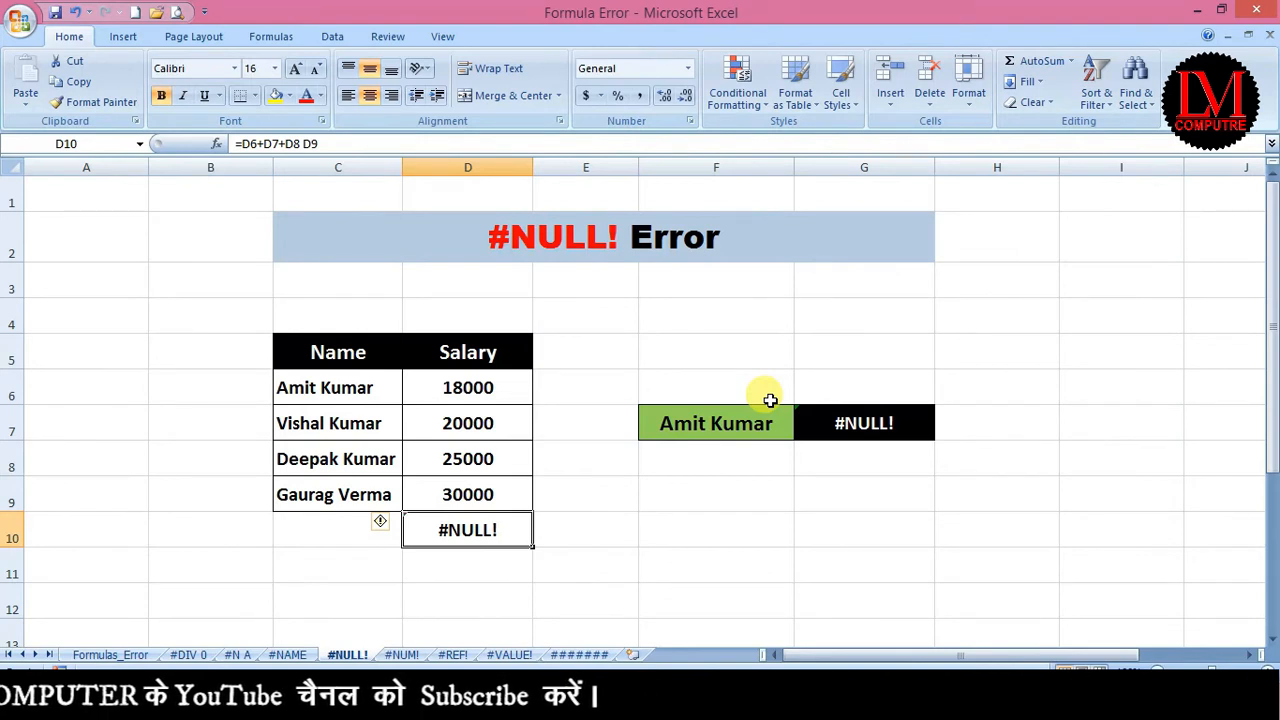
# Change D10 to =D6+D7+D8+D9 for a 93000 total and fill it yellow.
pyautogui.click(300, 143)
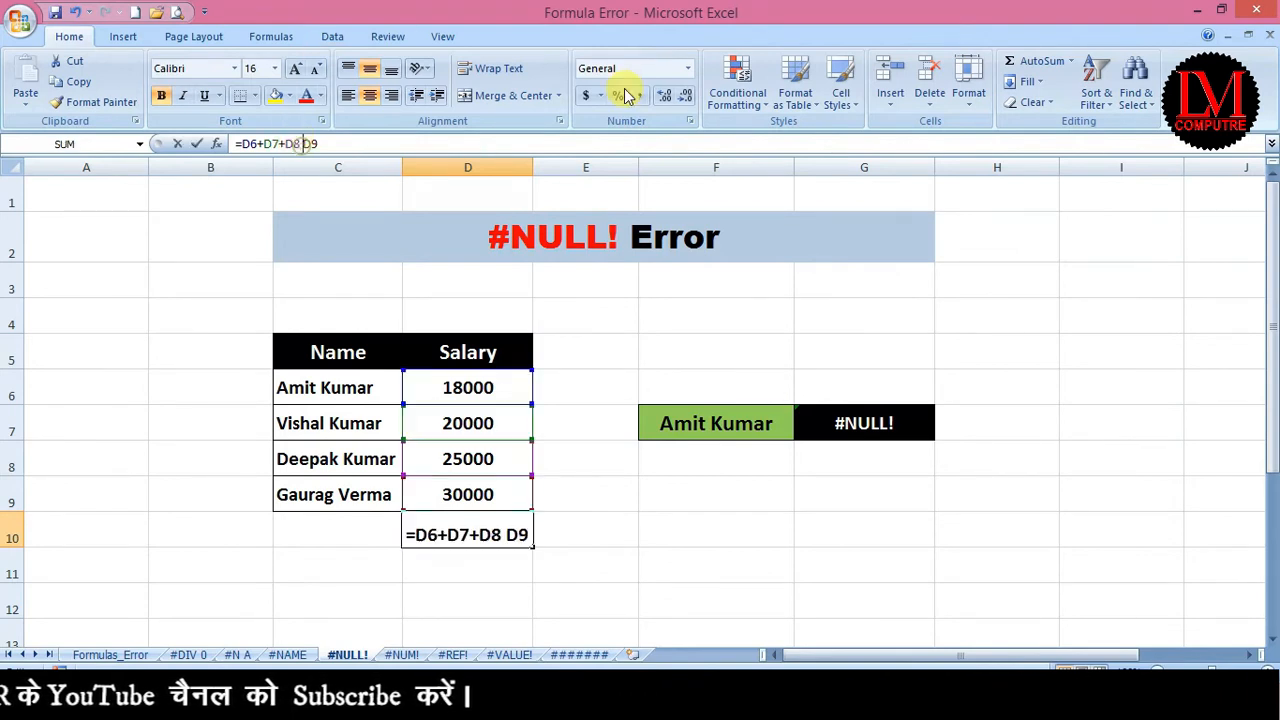
pyautogui.press('BackSpace')
pyautogui.write('+')
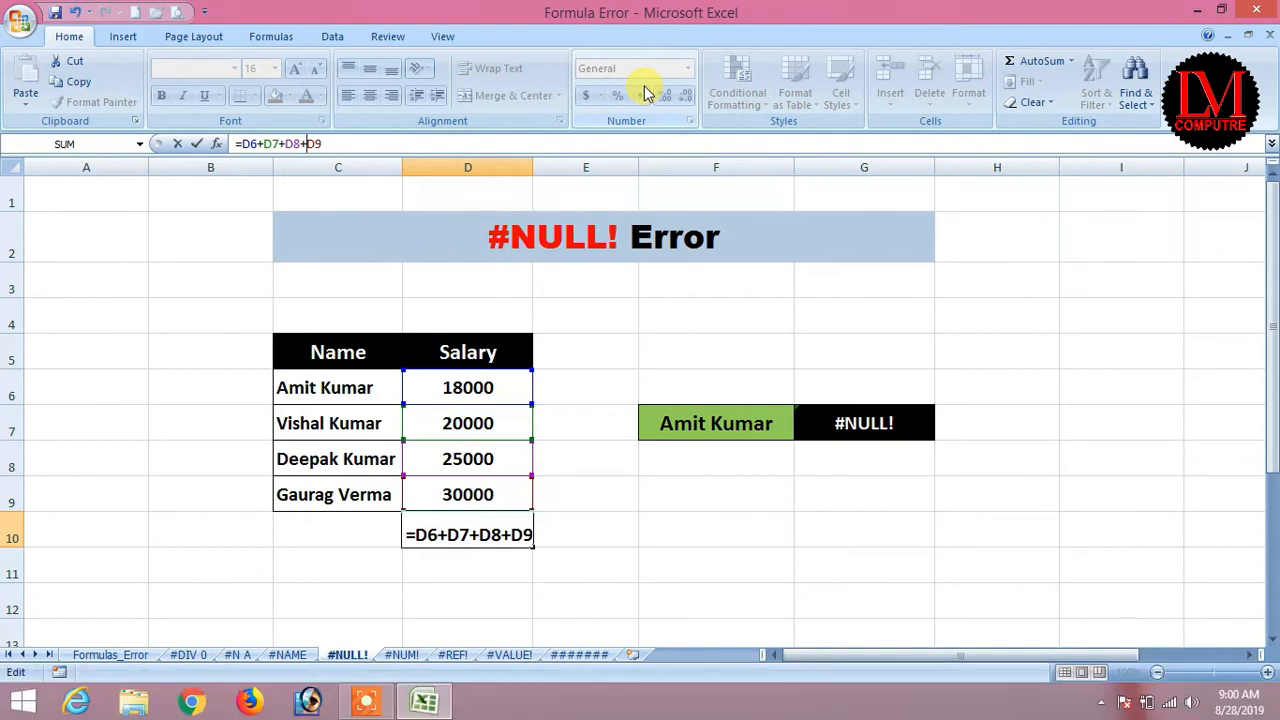
pyautogui.press('Return')
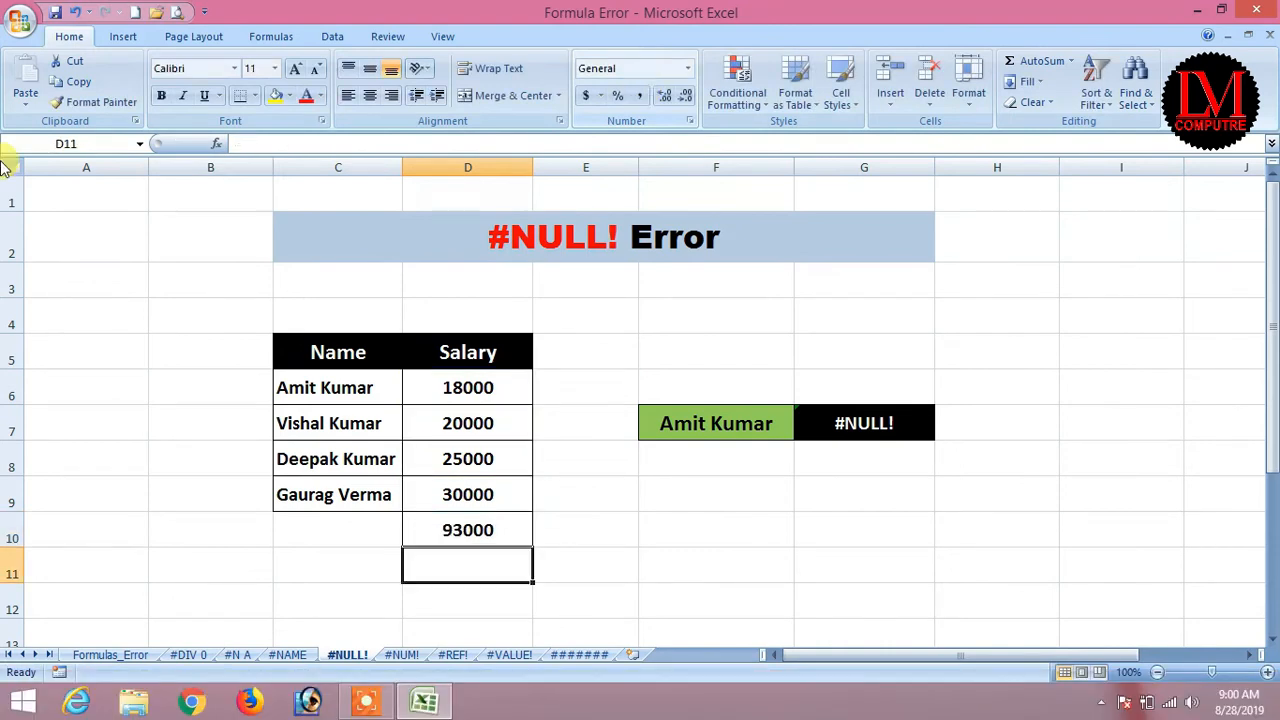
pyautogui.click(452, 532)
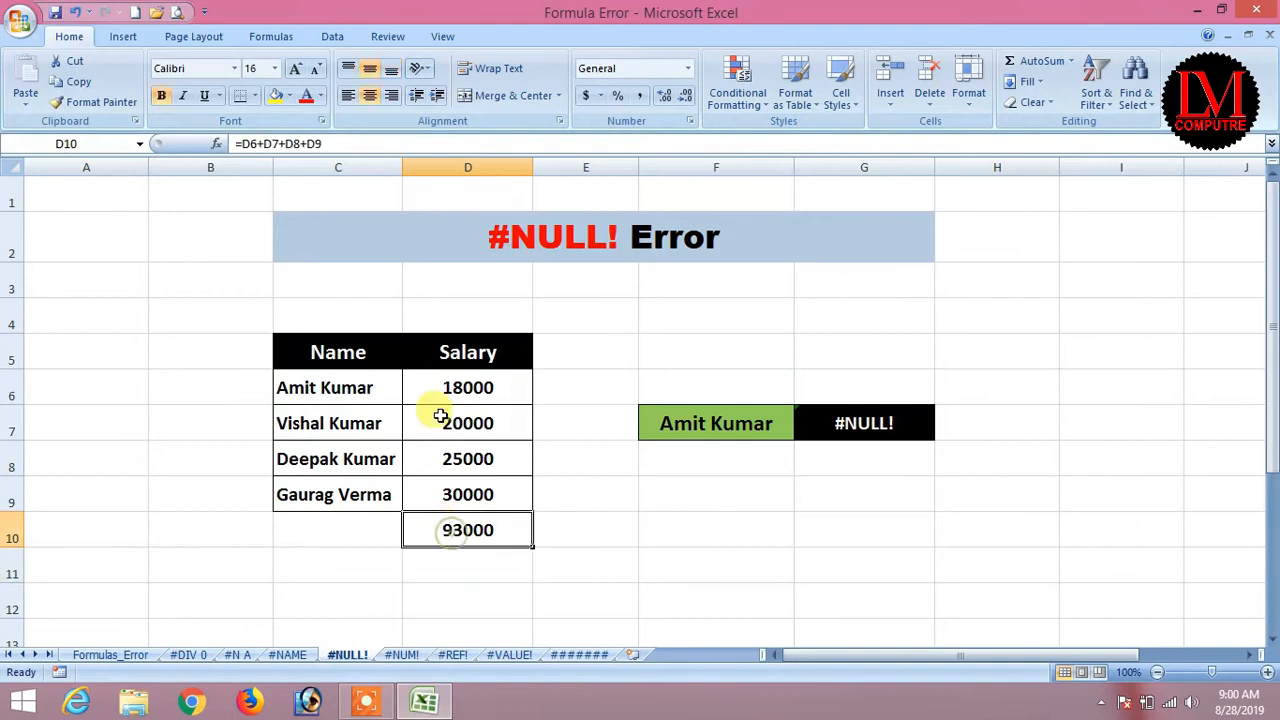
pyautogui.click(273, 96)
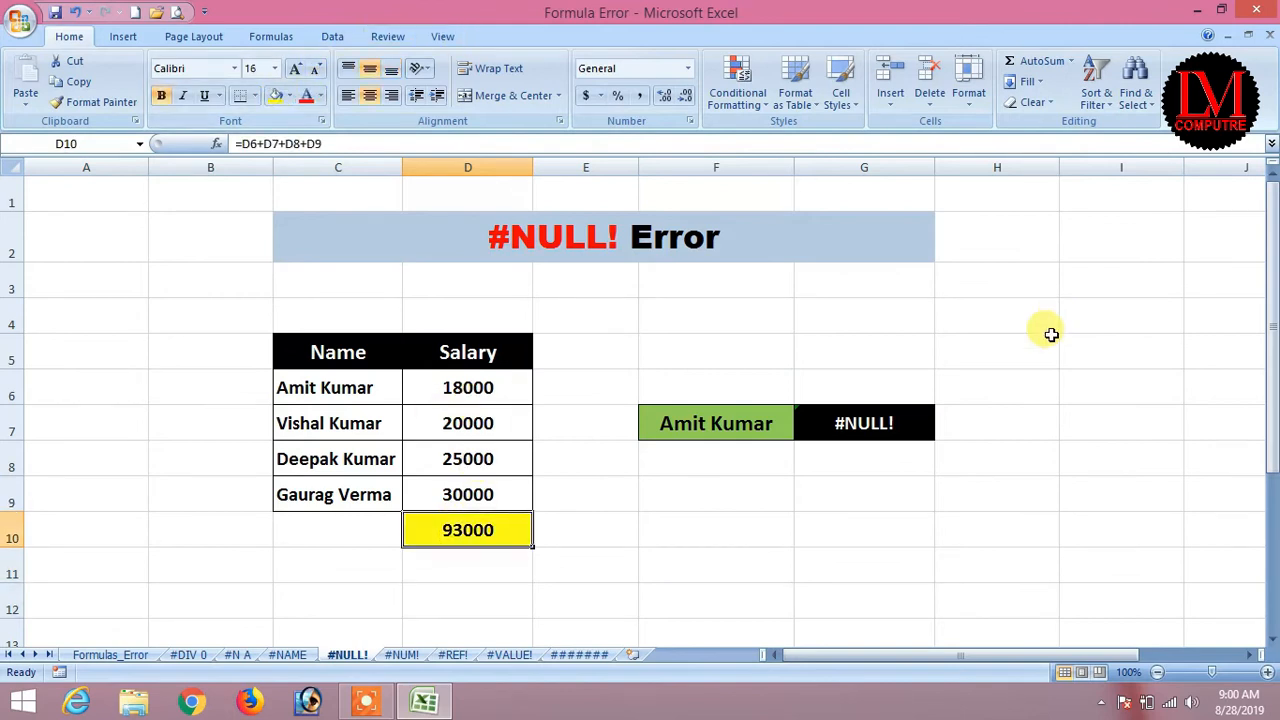
pyautogui.click(890, 423)
pyautogui.moveTo(298, 383); pyautogui.dragTo(480, 487)
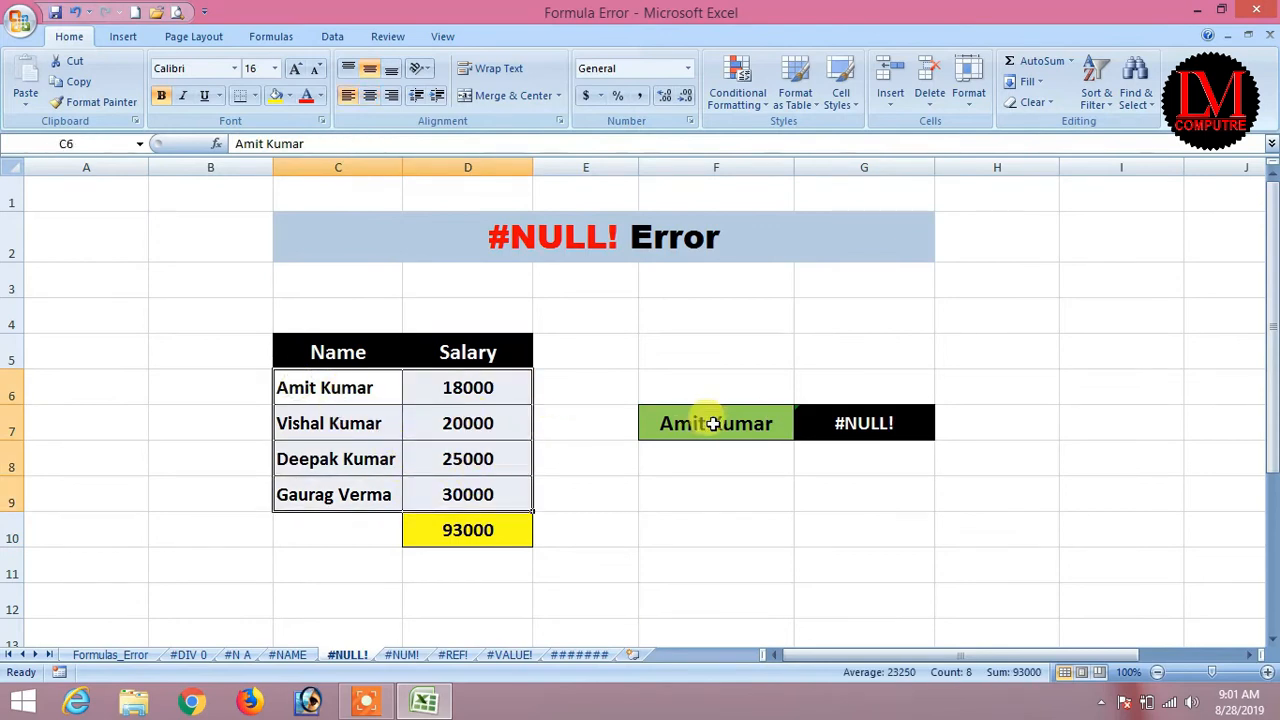
pyautogui.click(683, 421)
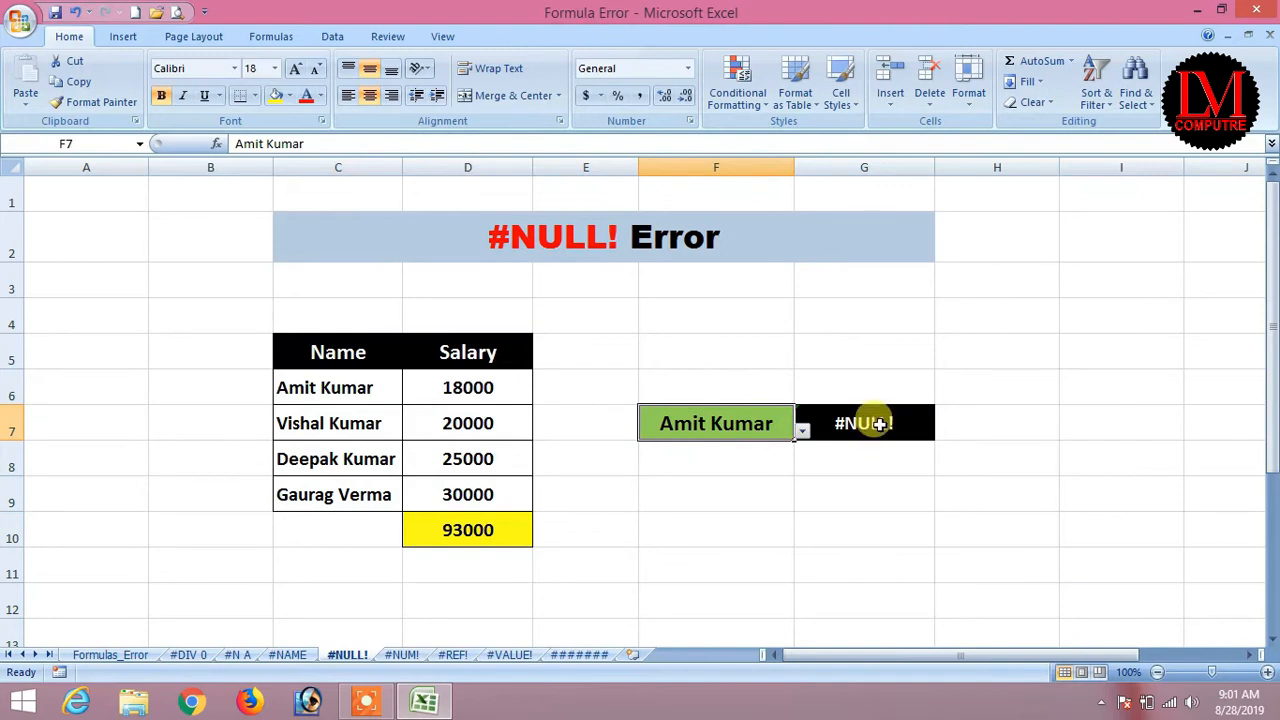
pyautogui.moveTo(343, 391); pyautogui.dragTo(514, 480)
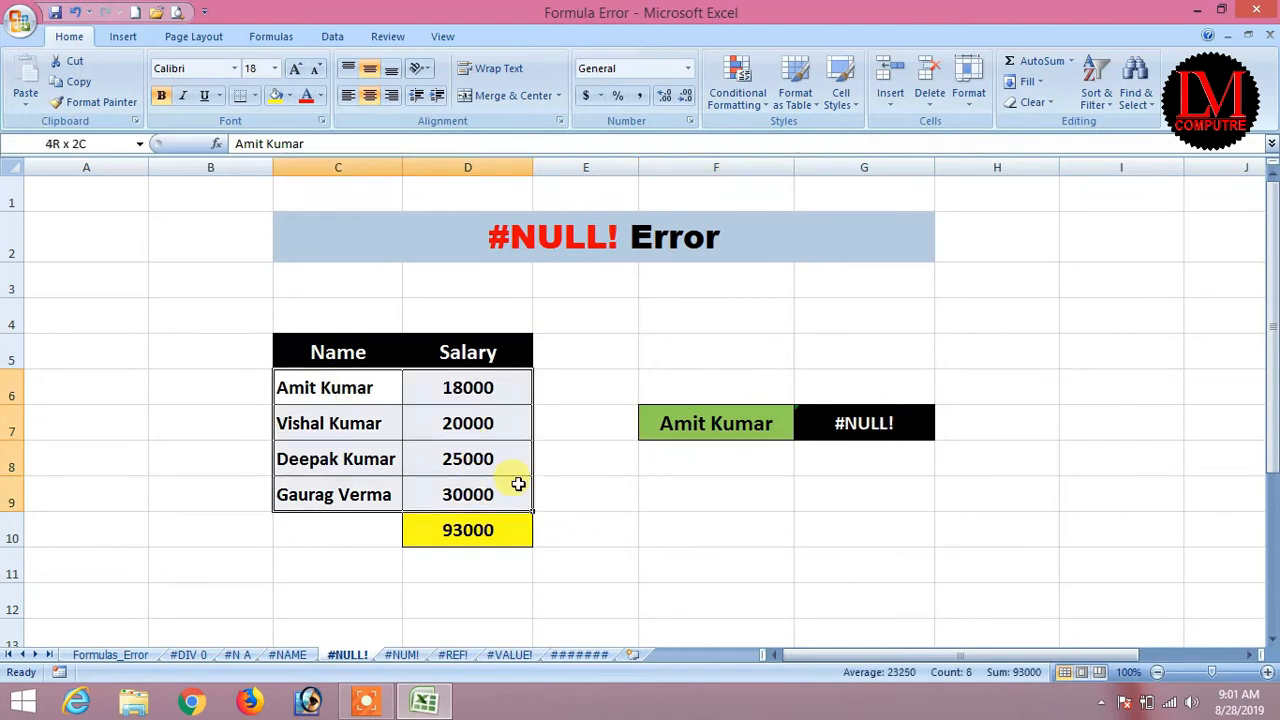
pyautogui.click(858, 425)
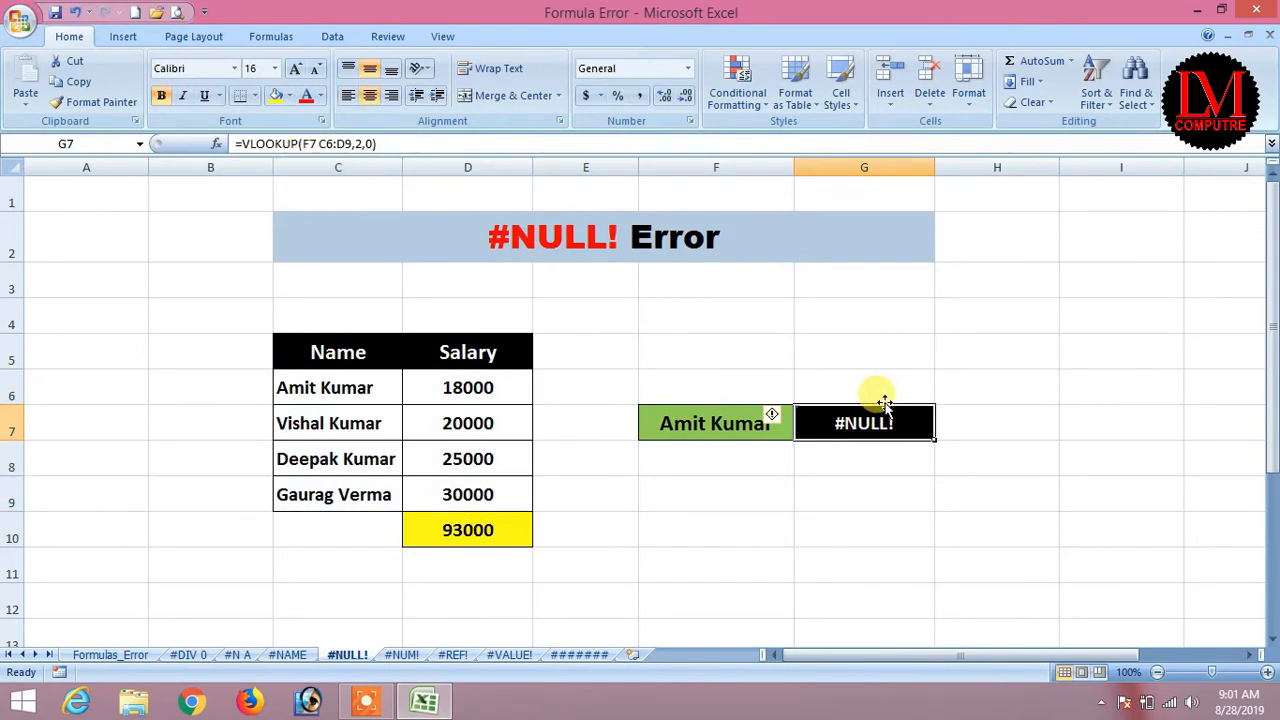
pyautogui.press('F2')
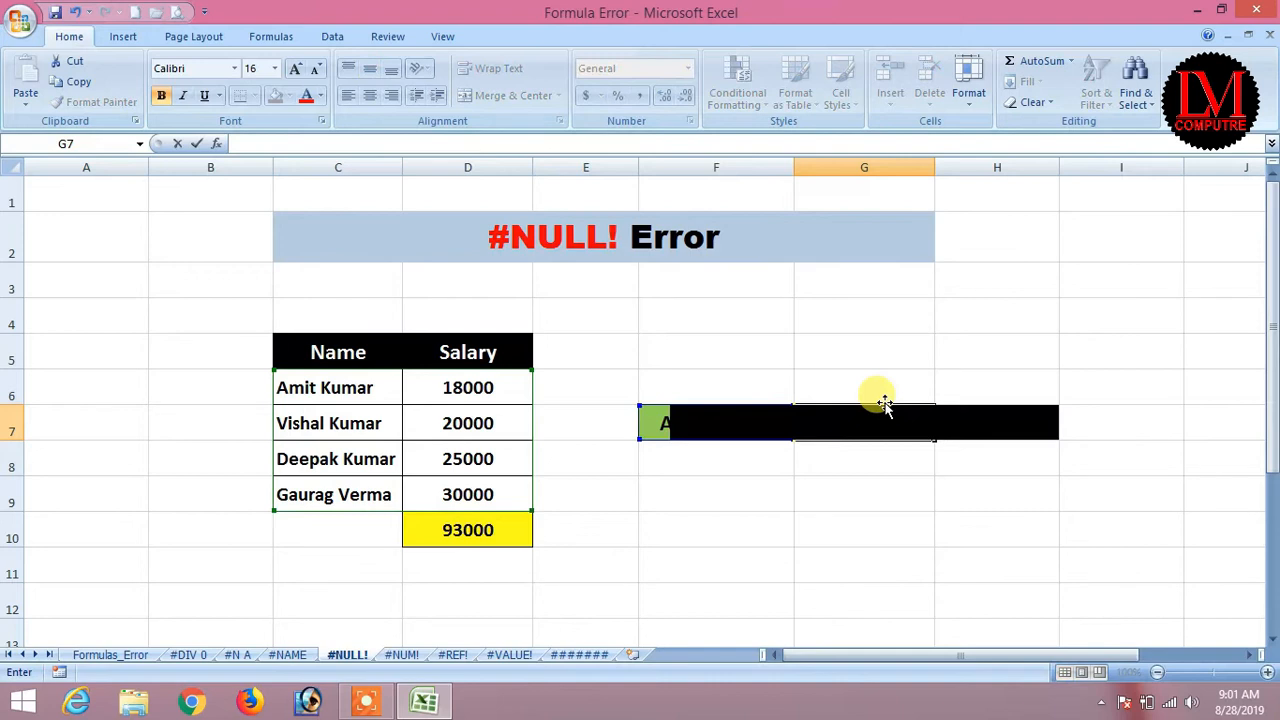
pyautogui.hotkey('ctrl', 'Return')
pyautogui.press('Delete')
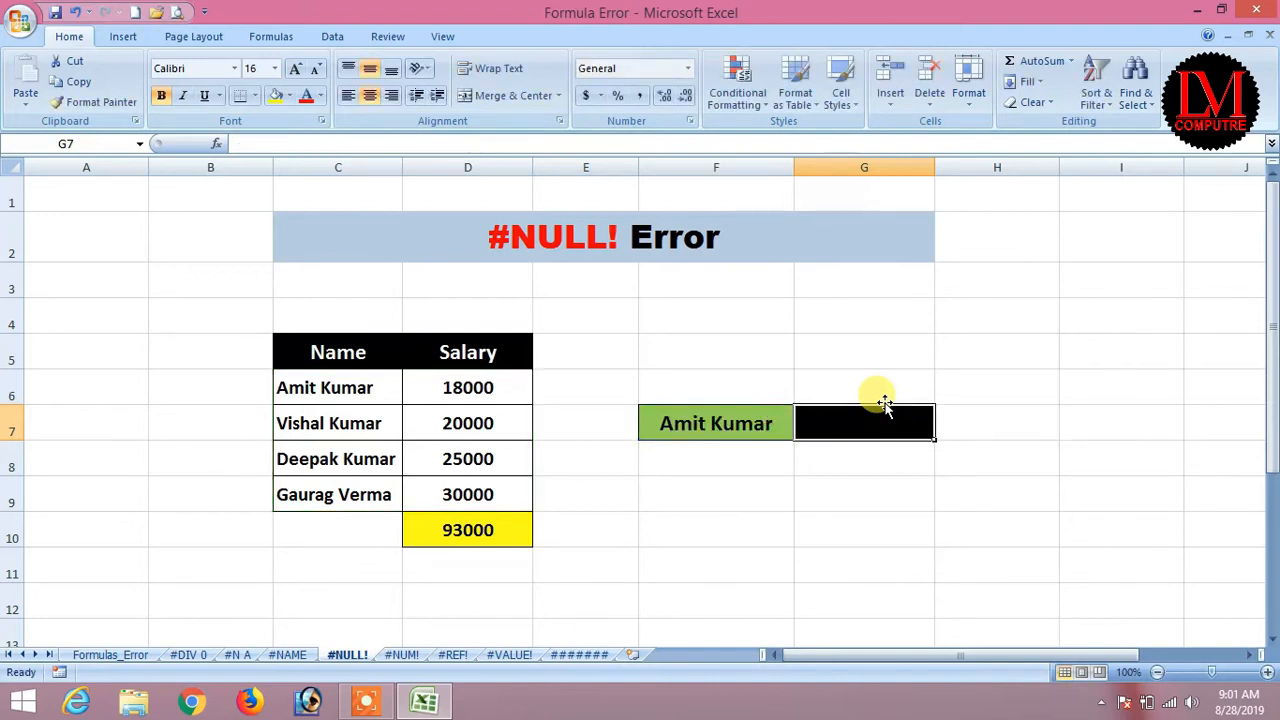
pyautogui.write('=vlookup(')
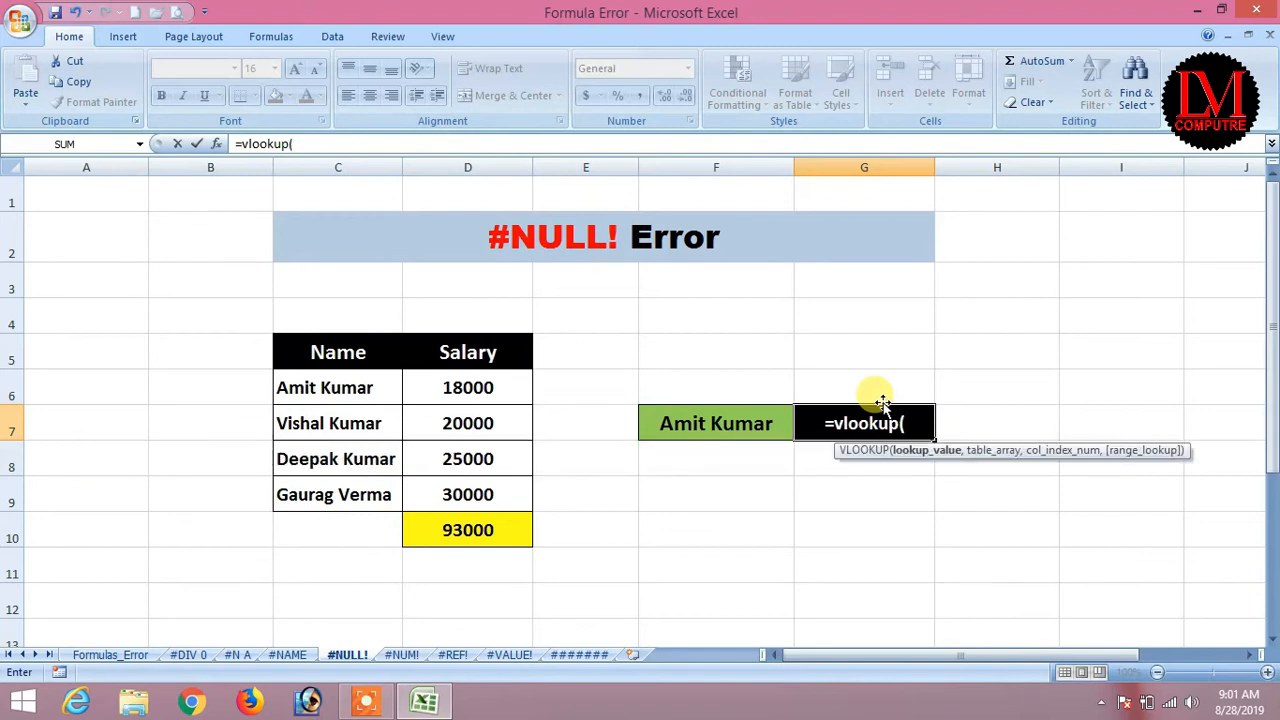
pyautogui.click(700, 421)
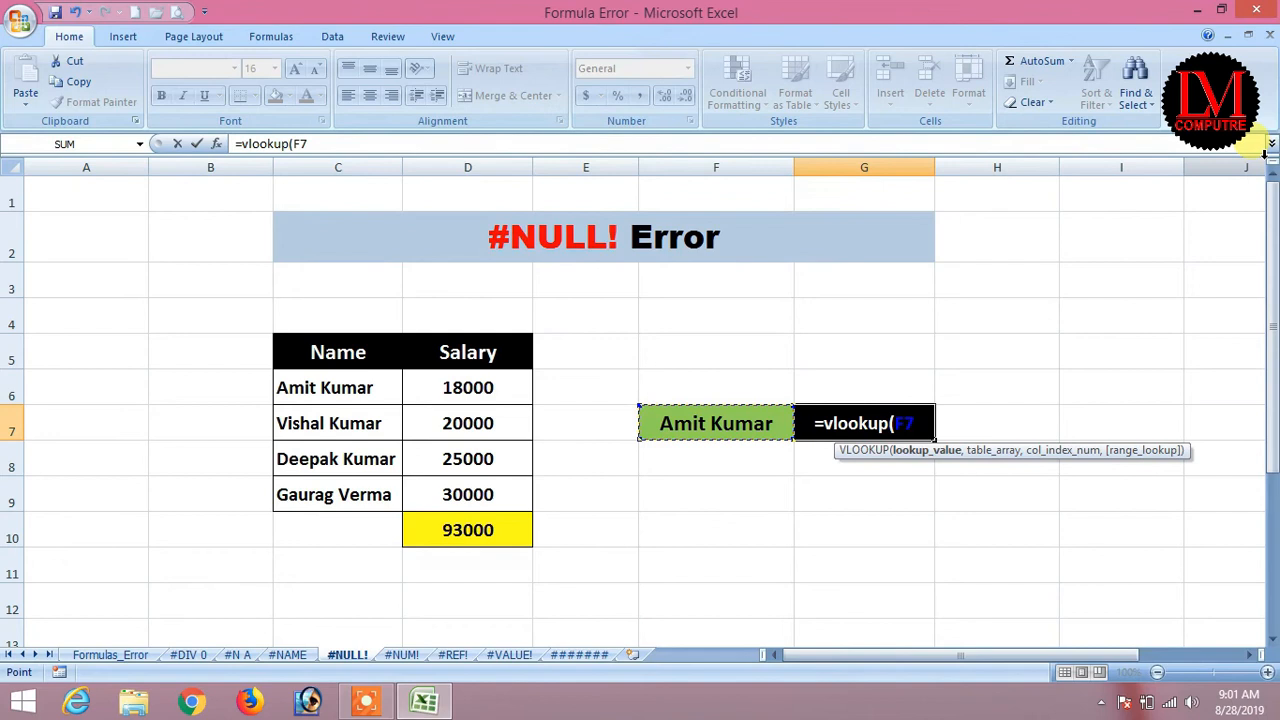
pyautogui.write(',')
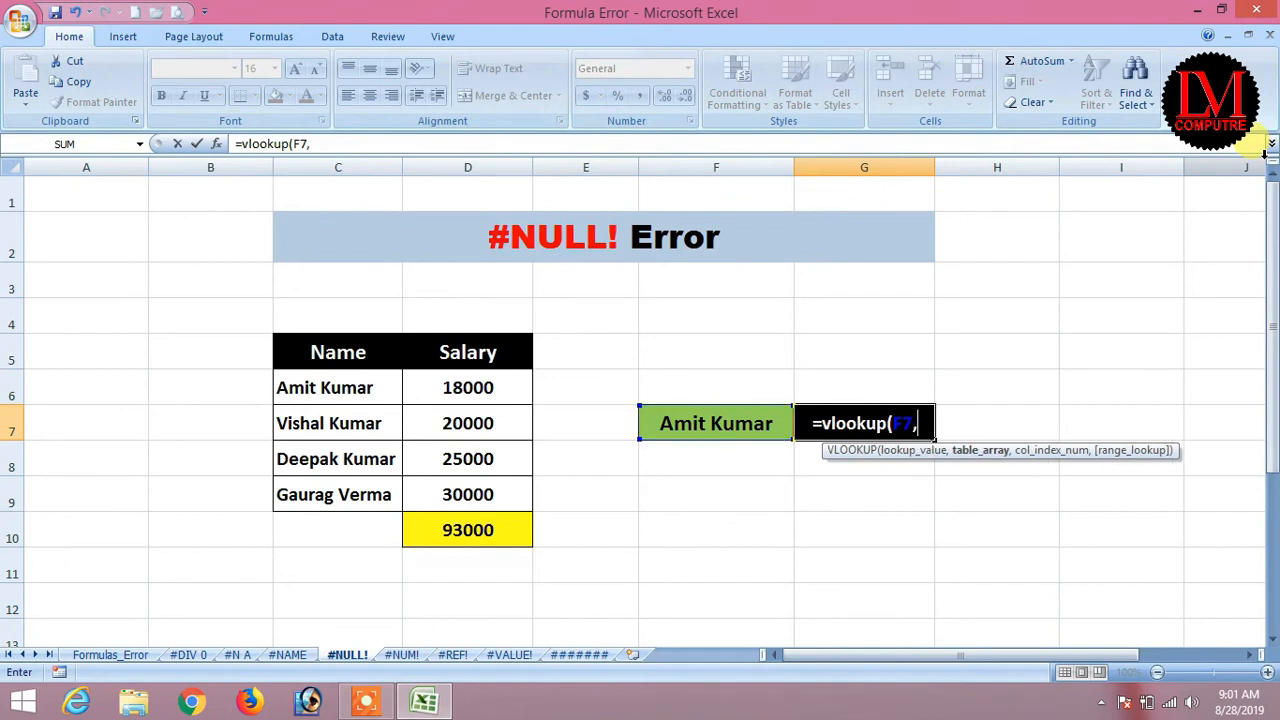
pyautogui.press('BackSpace')
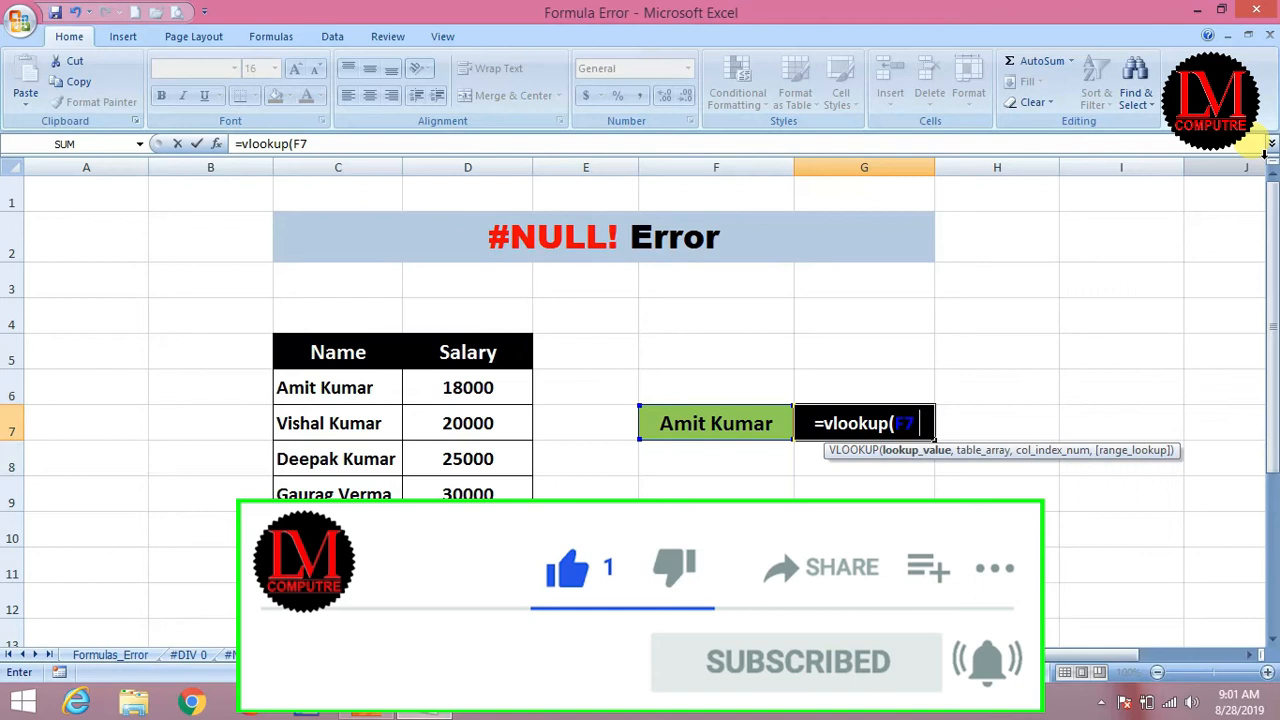
pyautogui.moveTo(303, 389); pyautogui.dragTo(480, 494)
pyautogui.write(',')
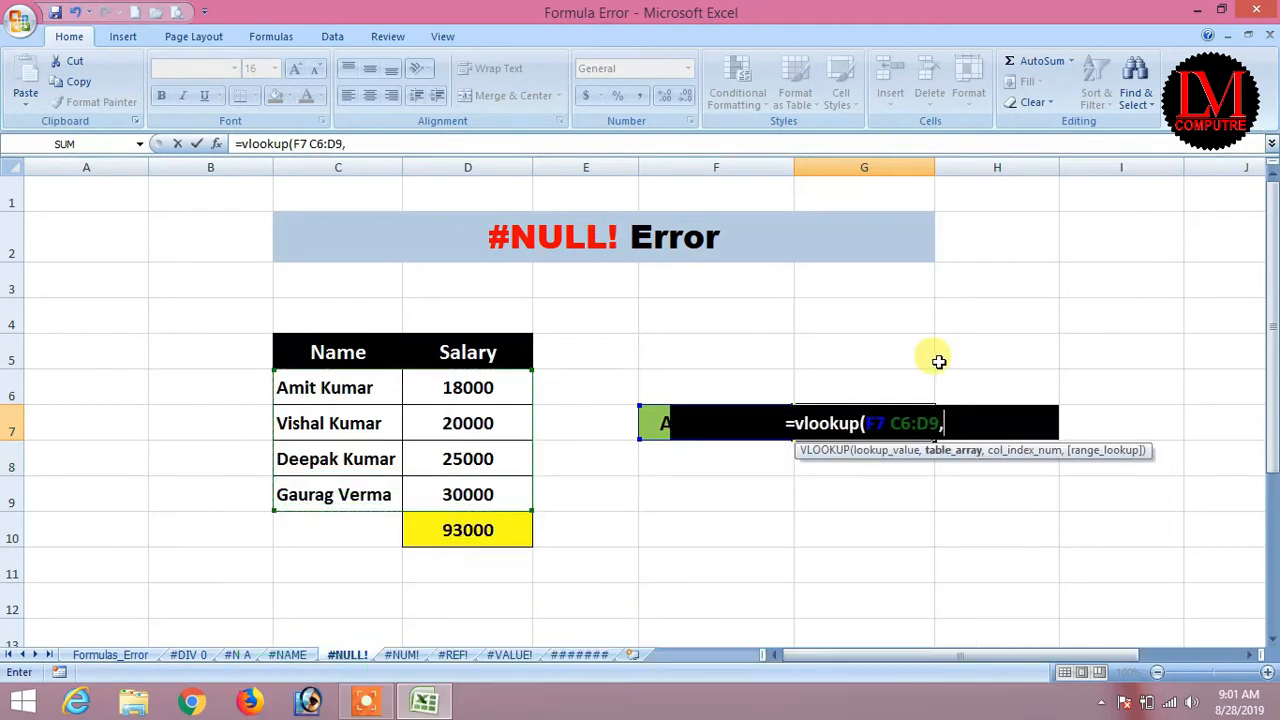
pyautogui.write('2,0')
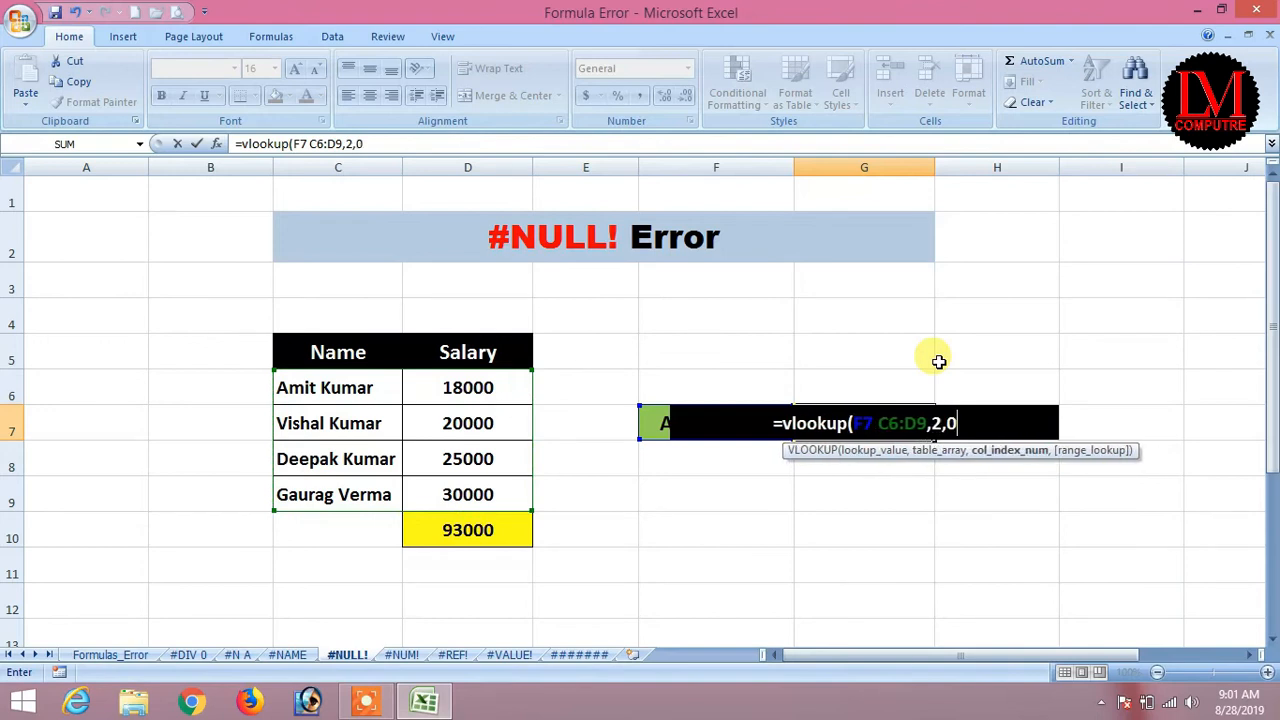
pyautogui.write(')')
pyautogui.press('Return')
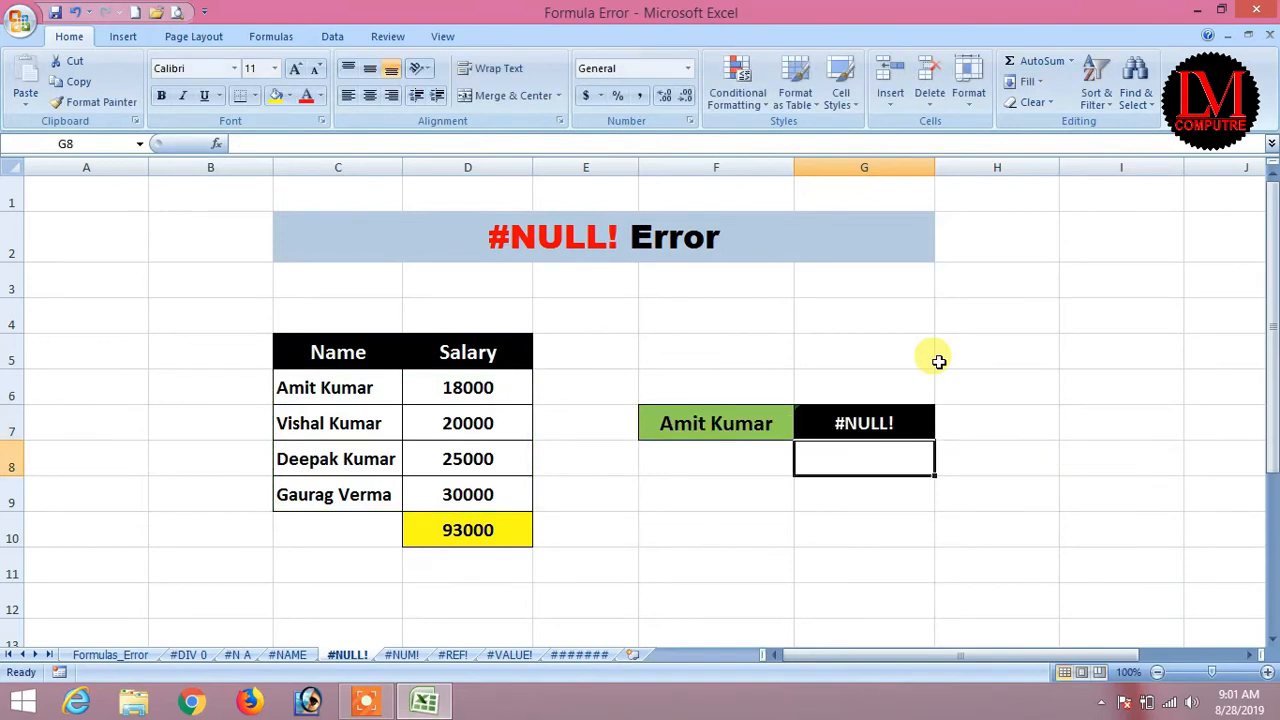
# Replace the space with a comma in G7's formula: =VLOOKUP(F7,C6:D9,2,0).
pyautogui.click(846, 423)
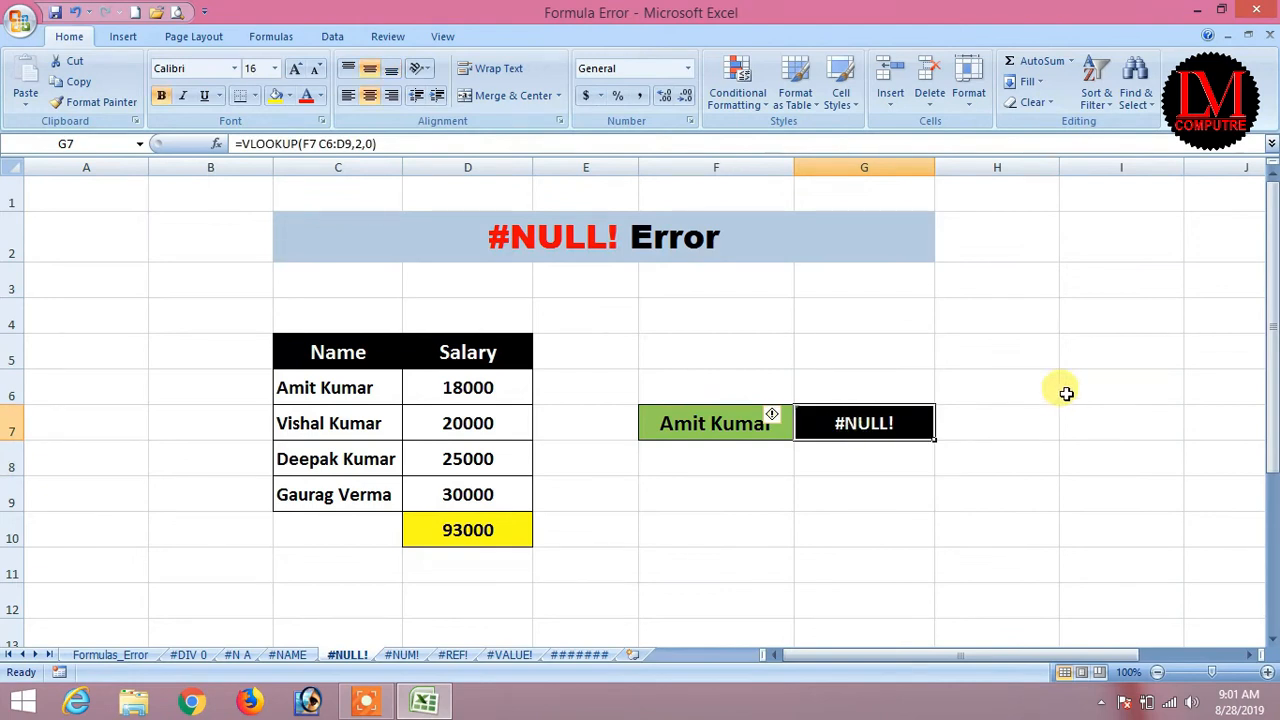
pyautogui.click(318, 143)
pyautogui.press('BackSpace')
pyautogui.write(',')
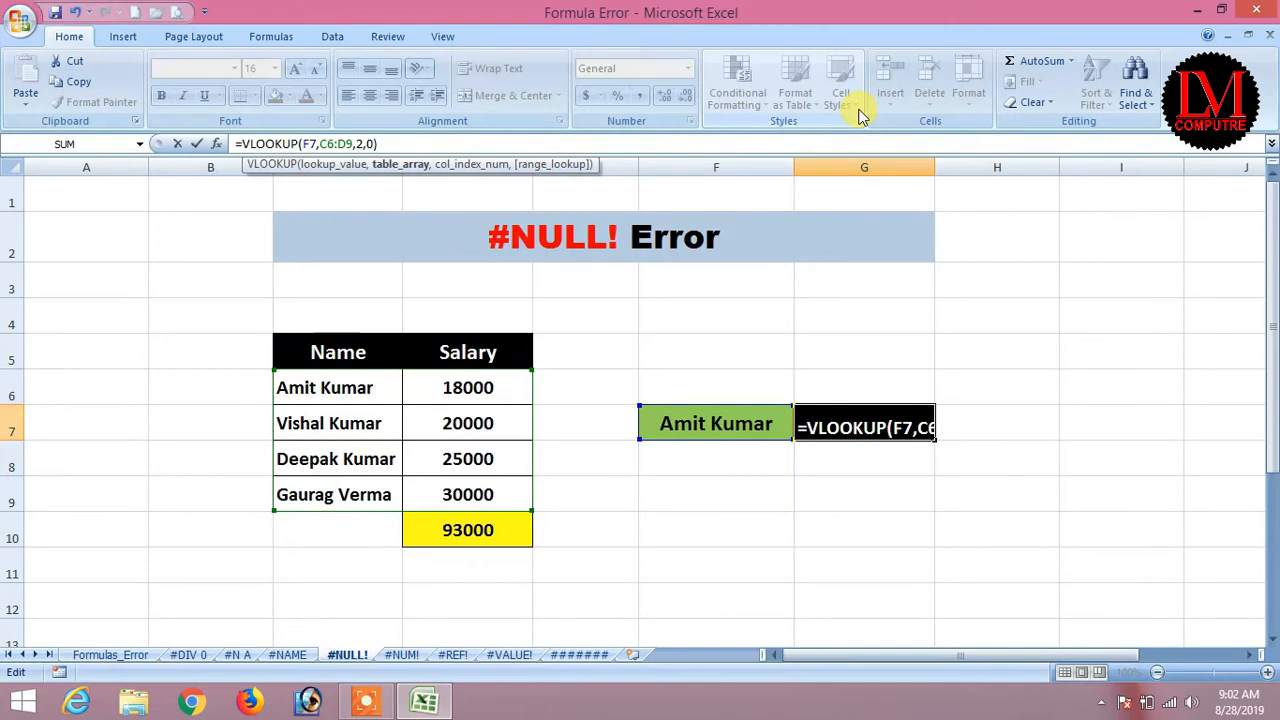
pyautogui.press('Return')
pyautogui.press('Up')
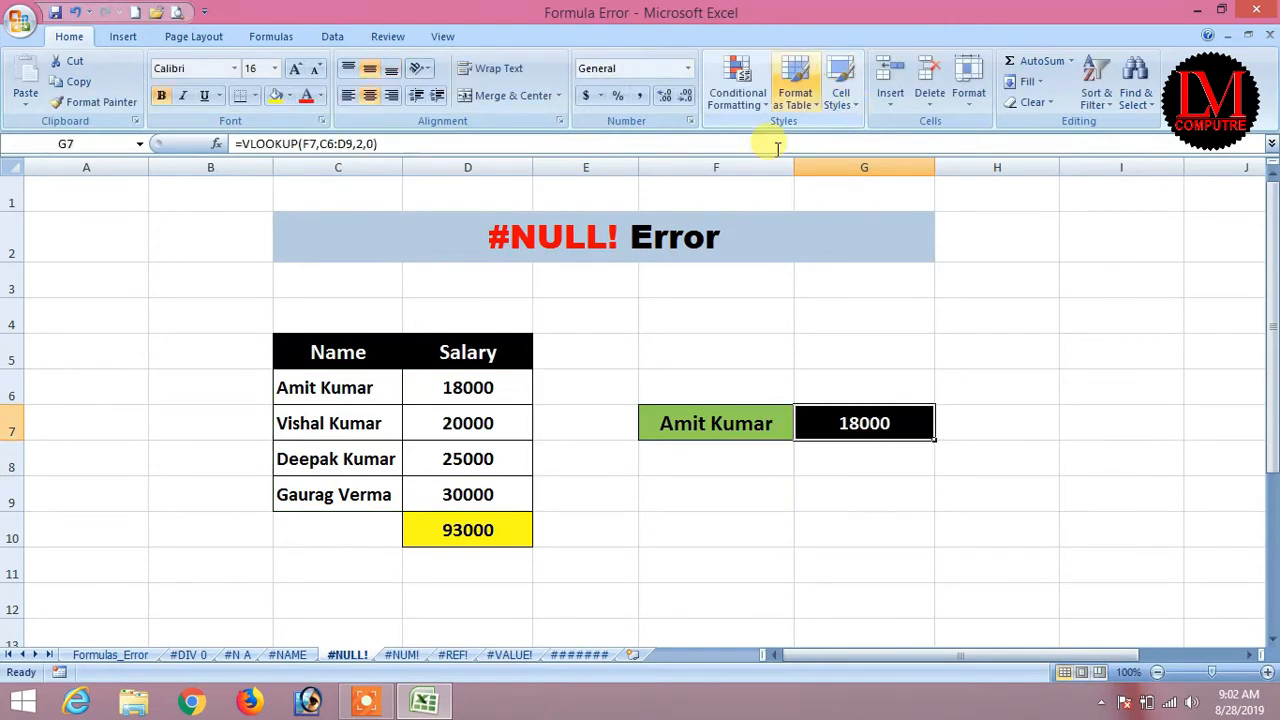
# Pick the third, then the fourth employee name in F7 so G7 returns 30000.
pyautogui.click(770, 423)
pyautogui.click(802, 429)
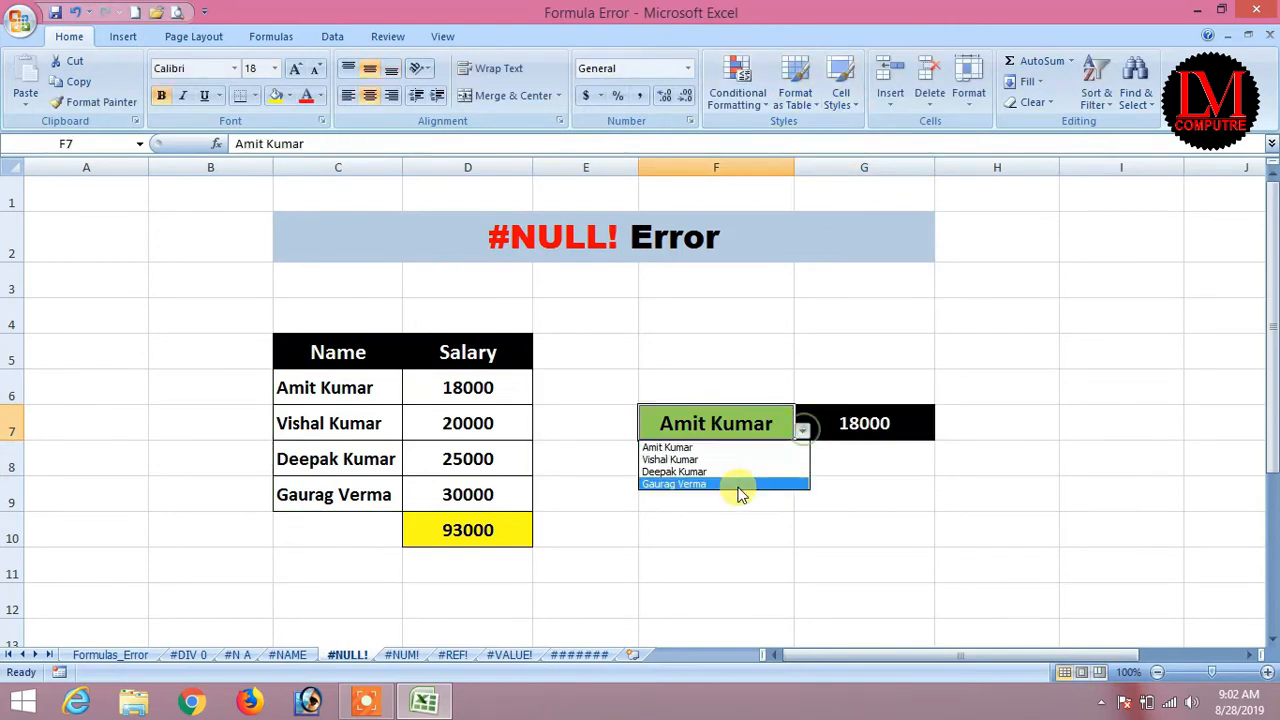
pyautogui.click(705, 471)
pyautogui.click(802, 429)
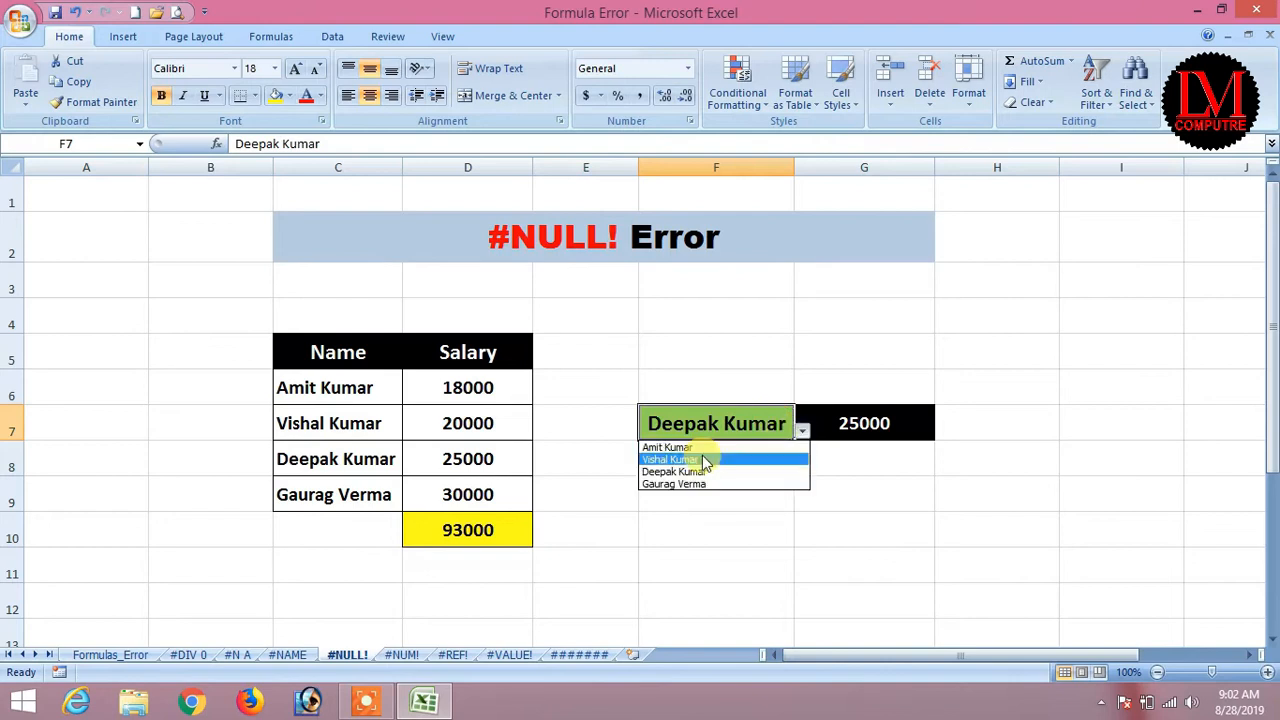
pyautogui.click(684, 485)
pyautogui.click(856, 424)
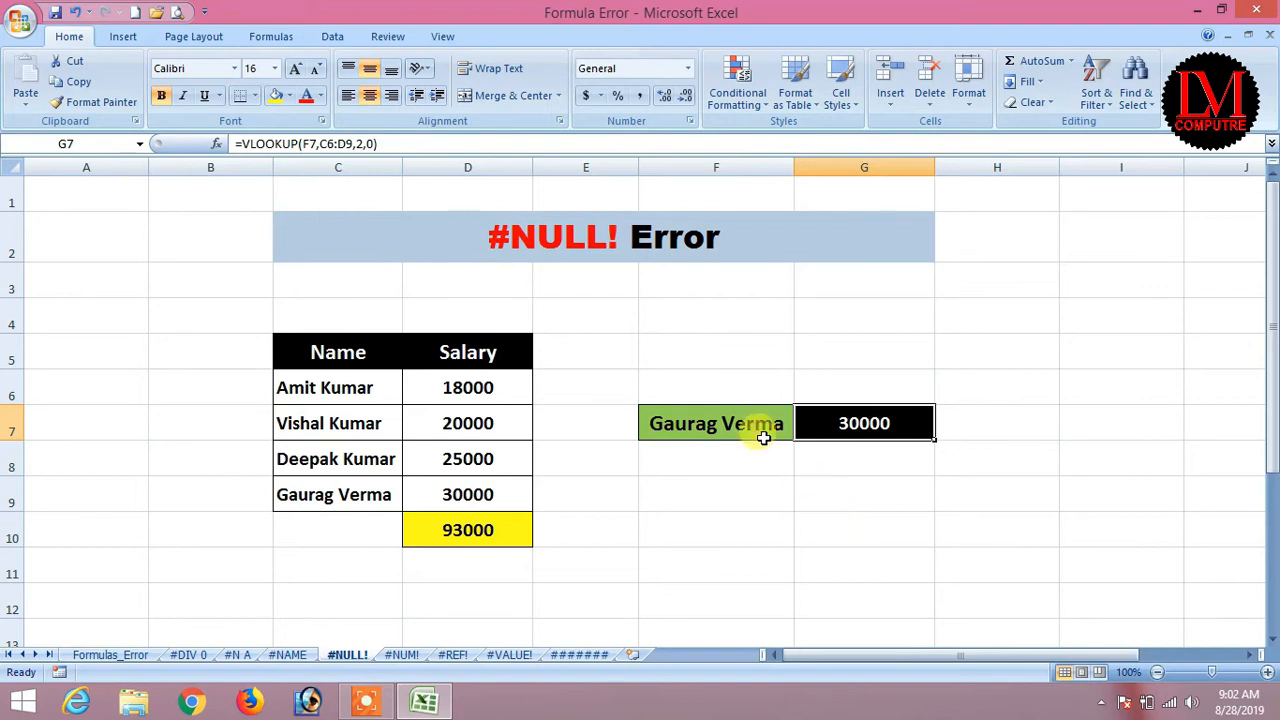
# Check the #NUM! entry on the Formulas_Error overview, then go to the #NUM! sheet.
pyautogui.click(128, 656)
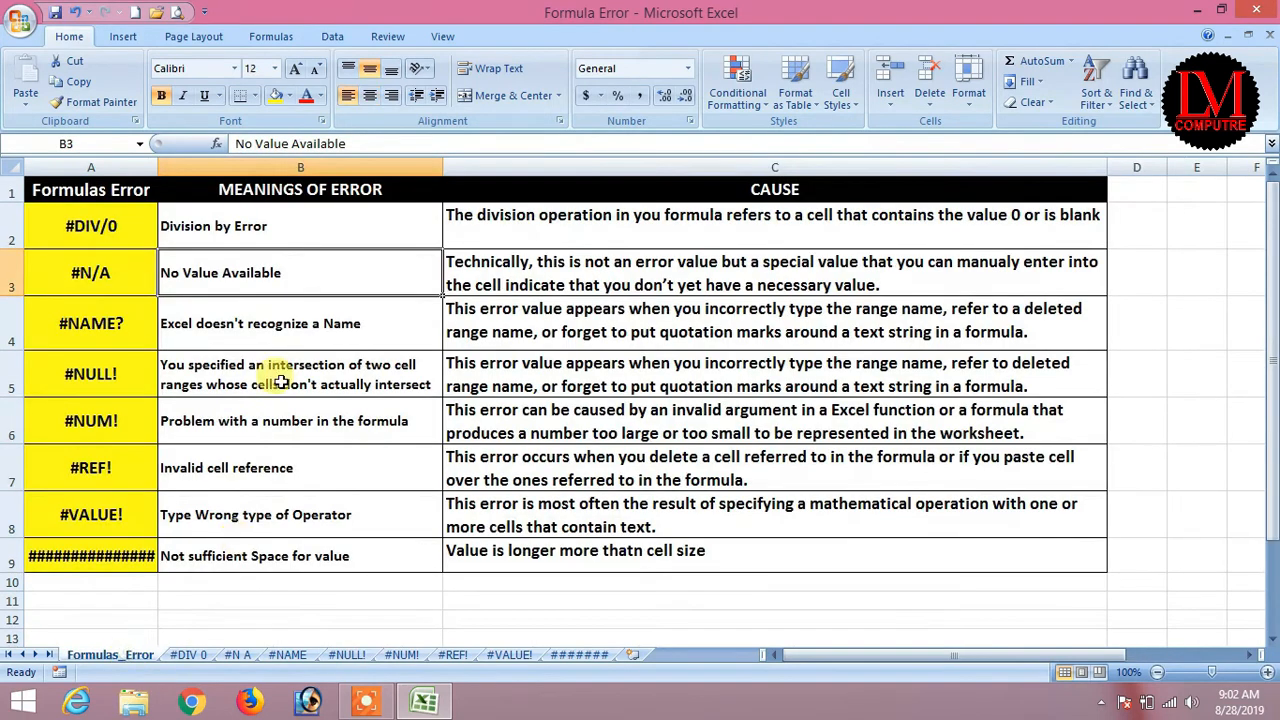
pyautogui.click(88, 420)
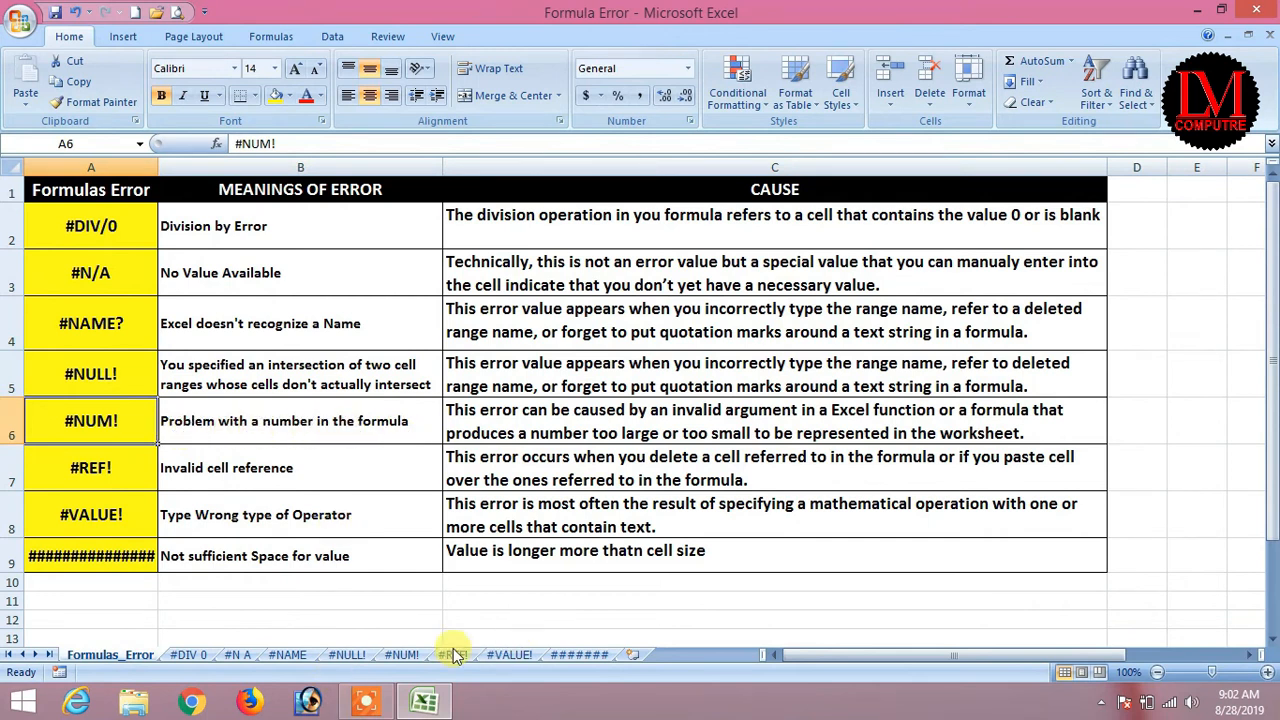
pyautogui.click(401, 655)
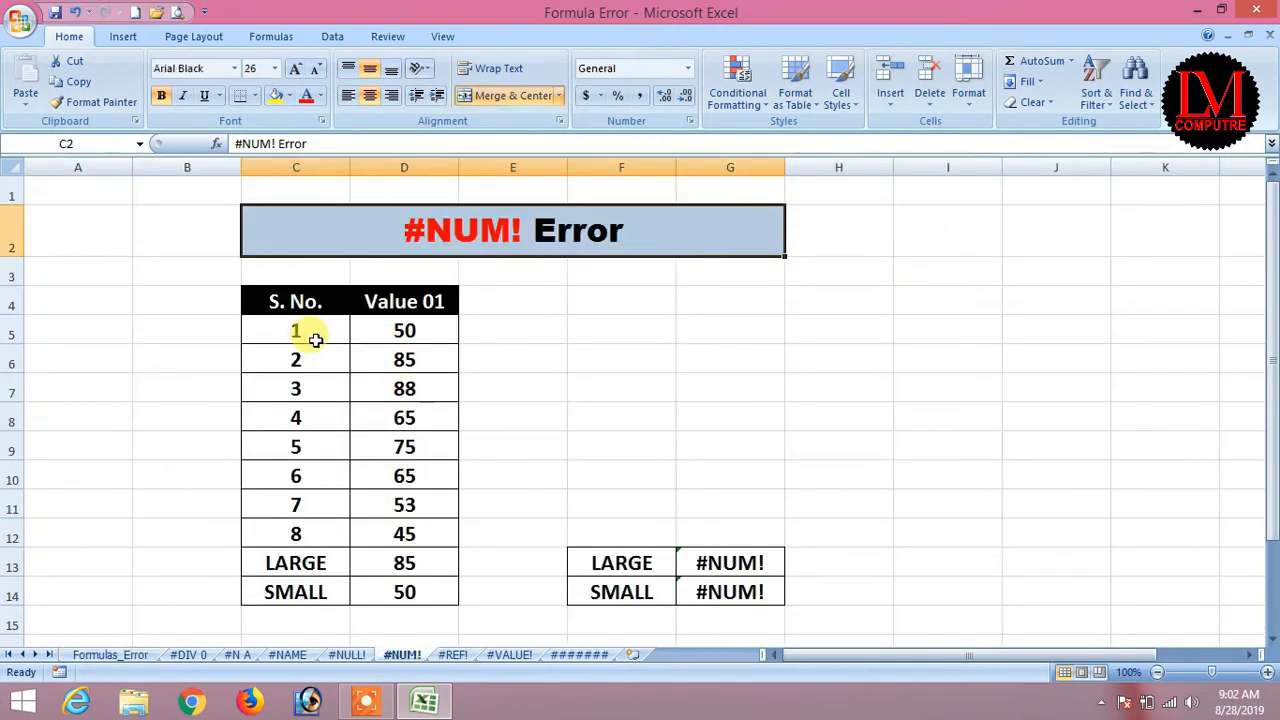
# Clear the LARGE and SMALL results in D13:D14, leaving D13 selected.
pyautogui.moveTo(300, 302); pyautogui.dragTo(404, 540)
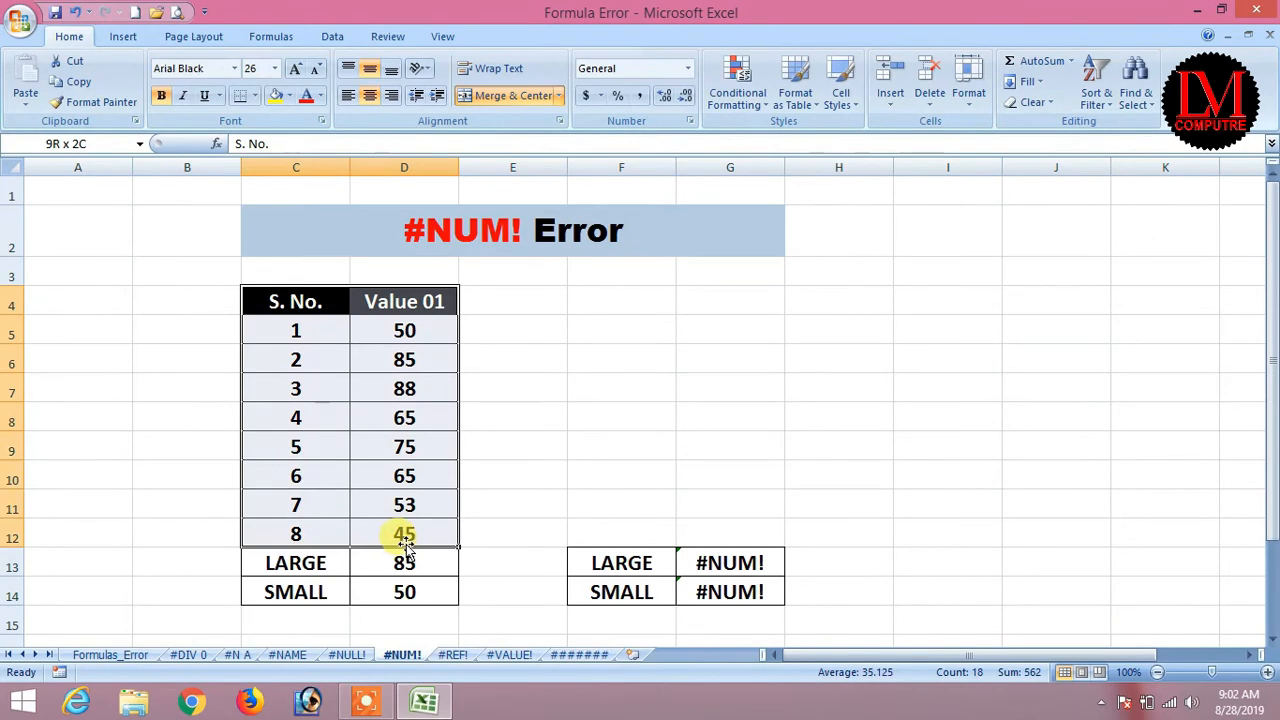
pyautogui.click(423, 385)
pyautogui.moveTo(286, 329); pyautogui.dragTo(297, 532)
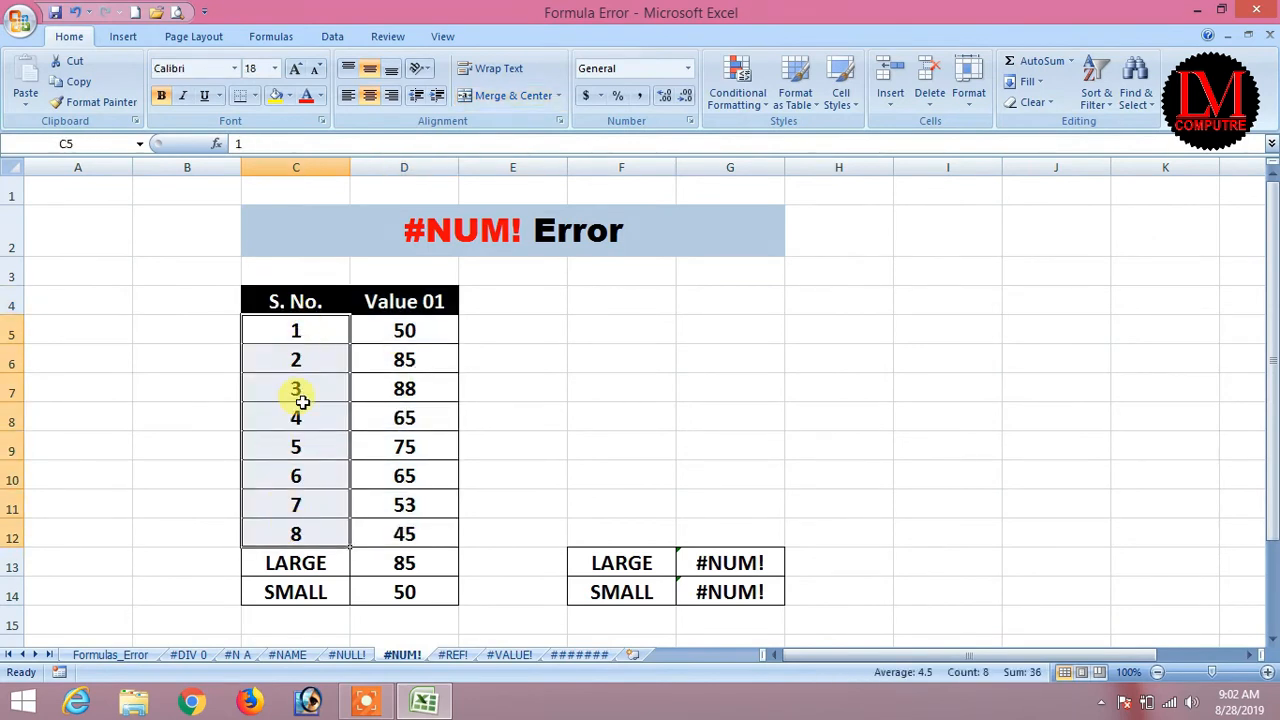
pyautogui.click(415, 332)
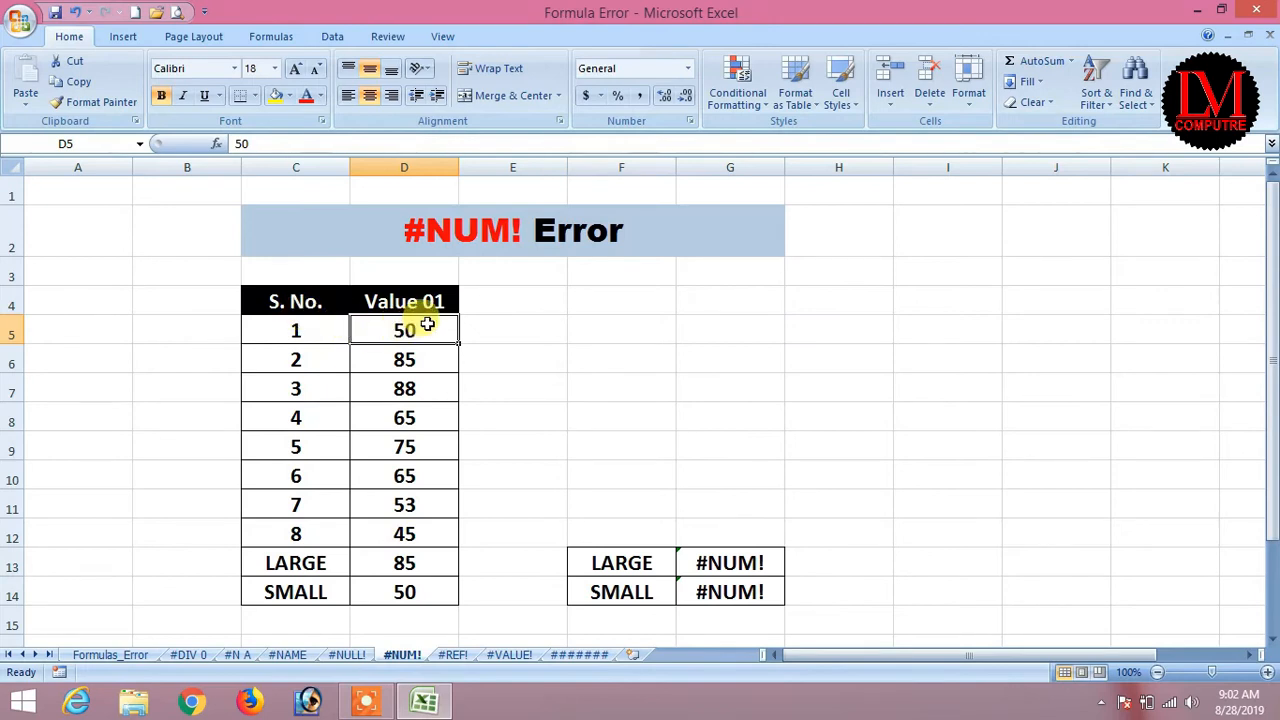
pyautogui.moveTo(297, 329); pyautogui.dragTo(297, 528)
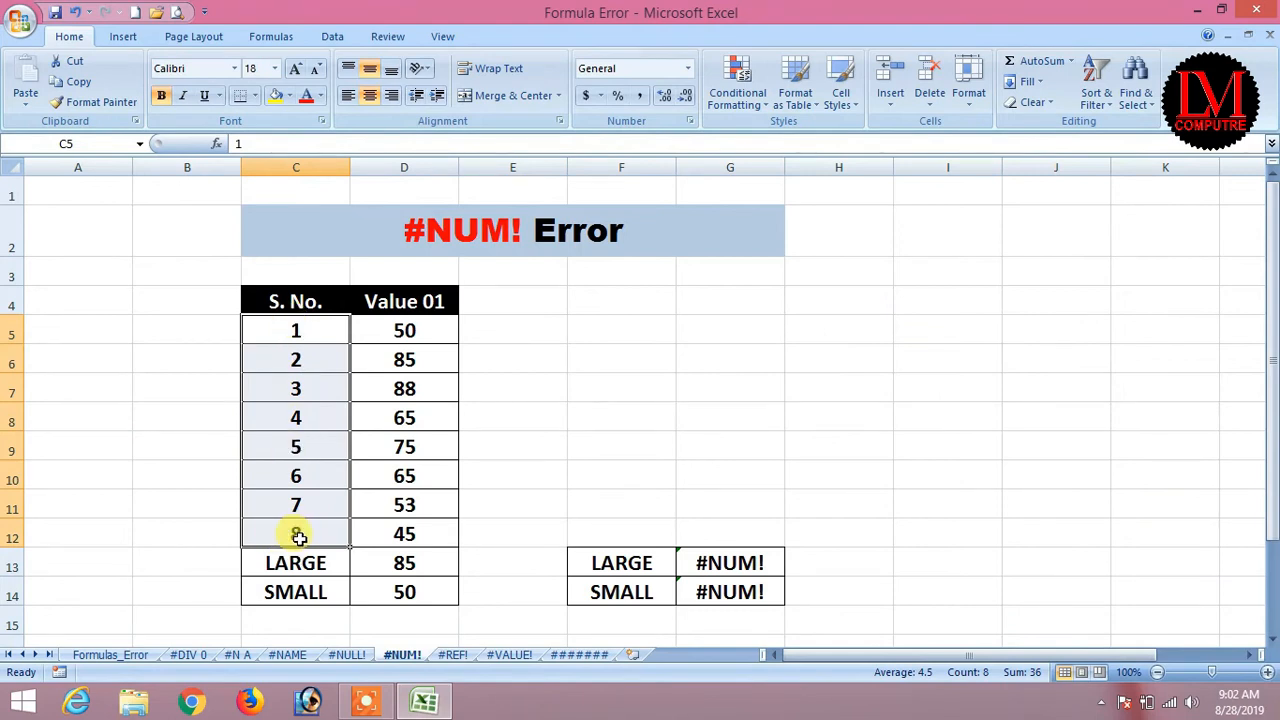
pyautogui.moveTo(400, 329); pyautogui.dragTo(389, 586)
pyautogui.press('Delete')
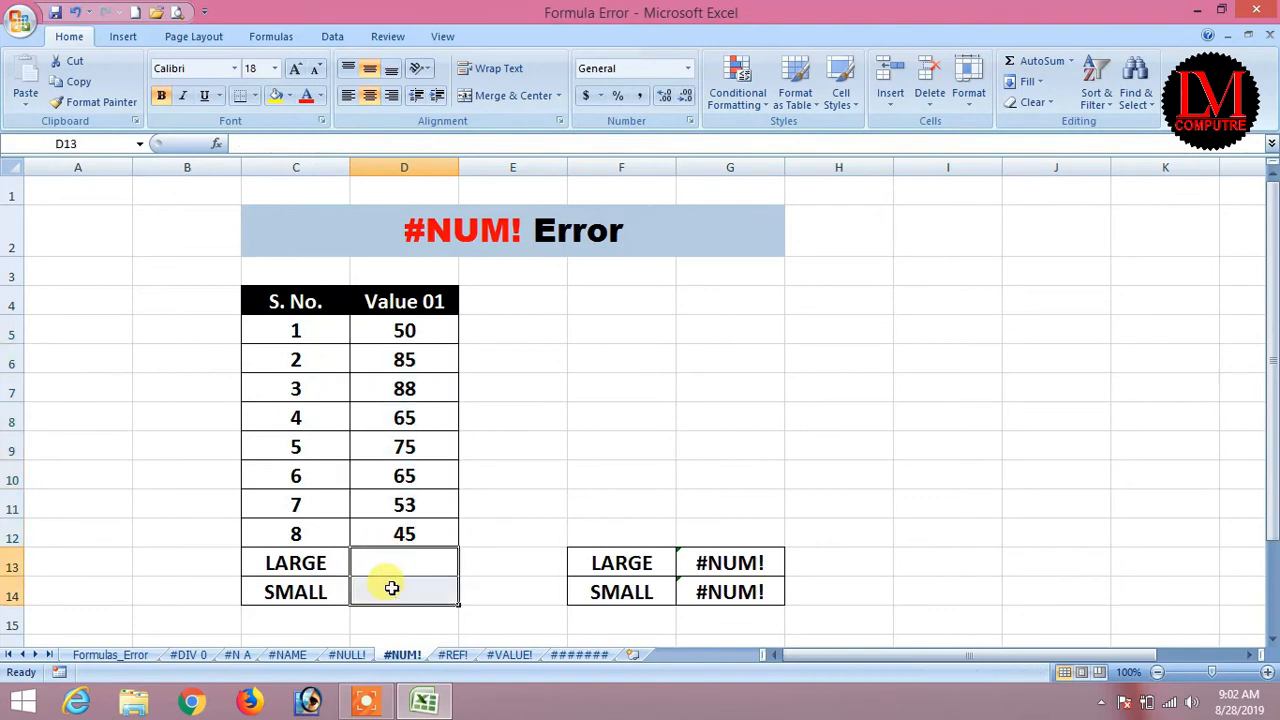
pyautogui.click(700, 462)
pyautogui.moveTo(414, 331); pyautogui.dragTo(401, 531)
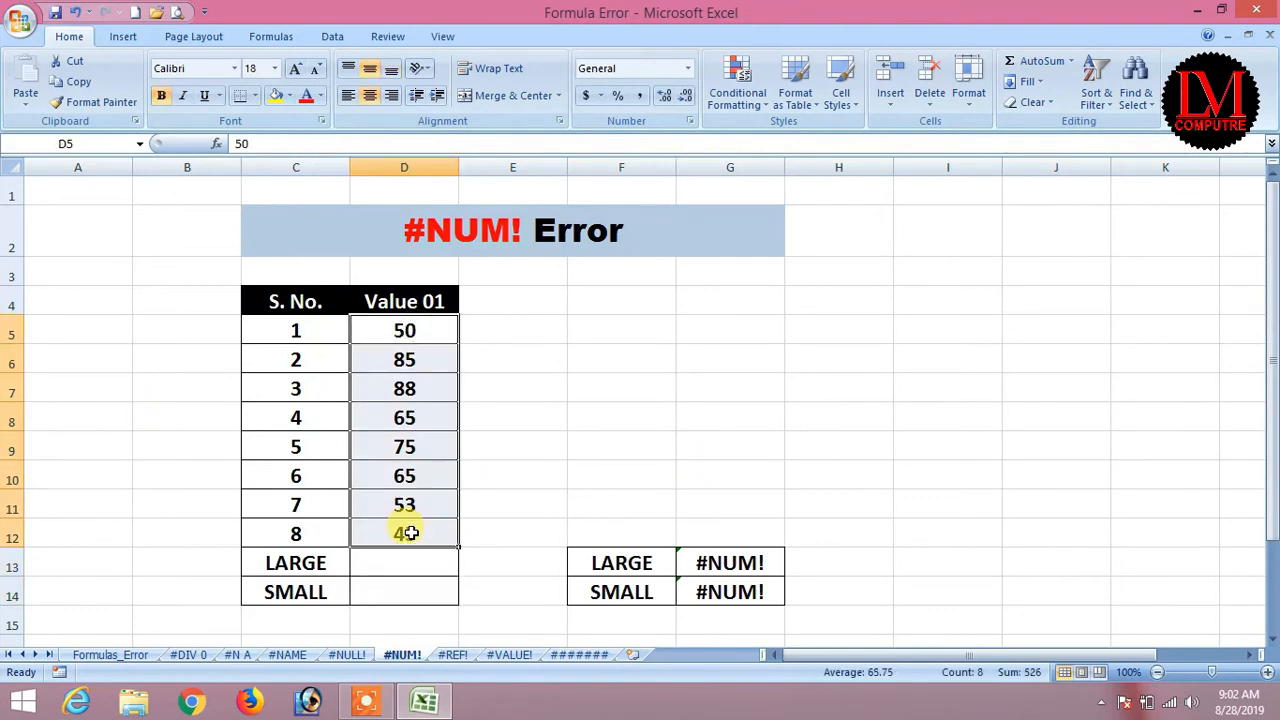
pyautogui.click(372, 569)
# Enter =LARGE(D5:D12,1) in D13, returning 88.
pyautogui.write('=')
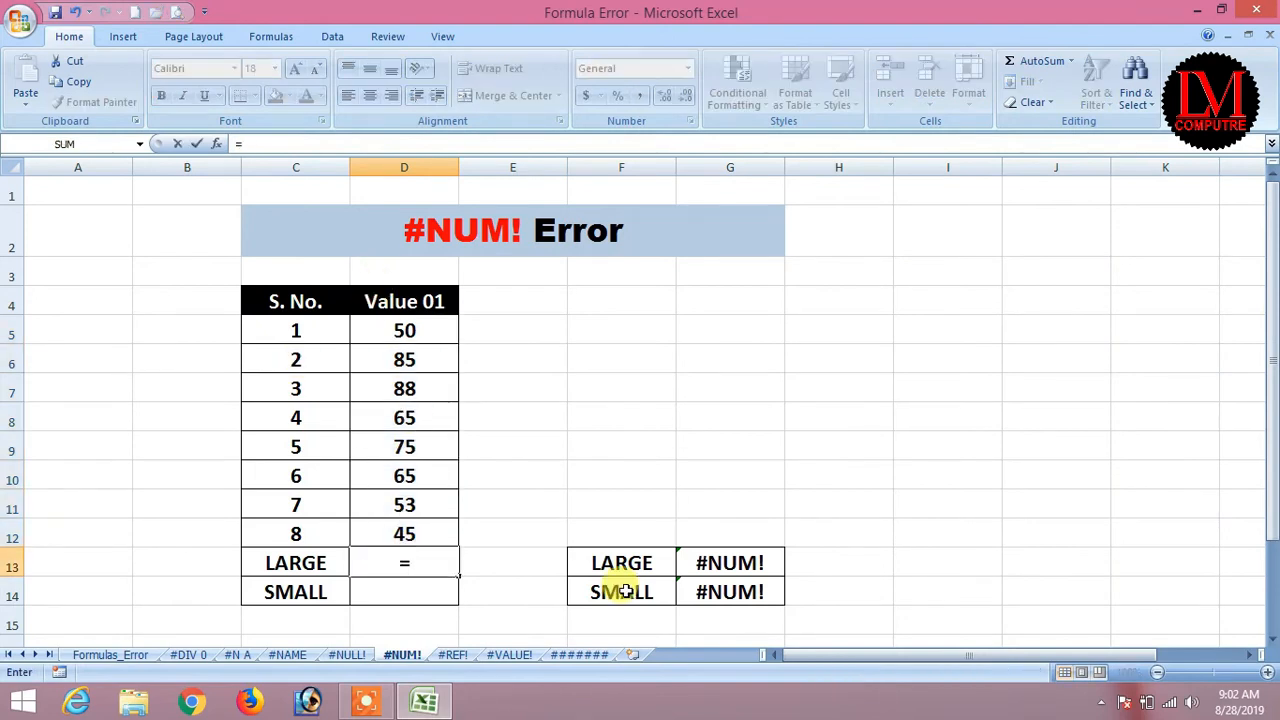
pyautogui.write('large')
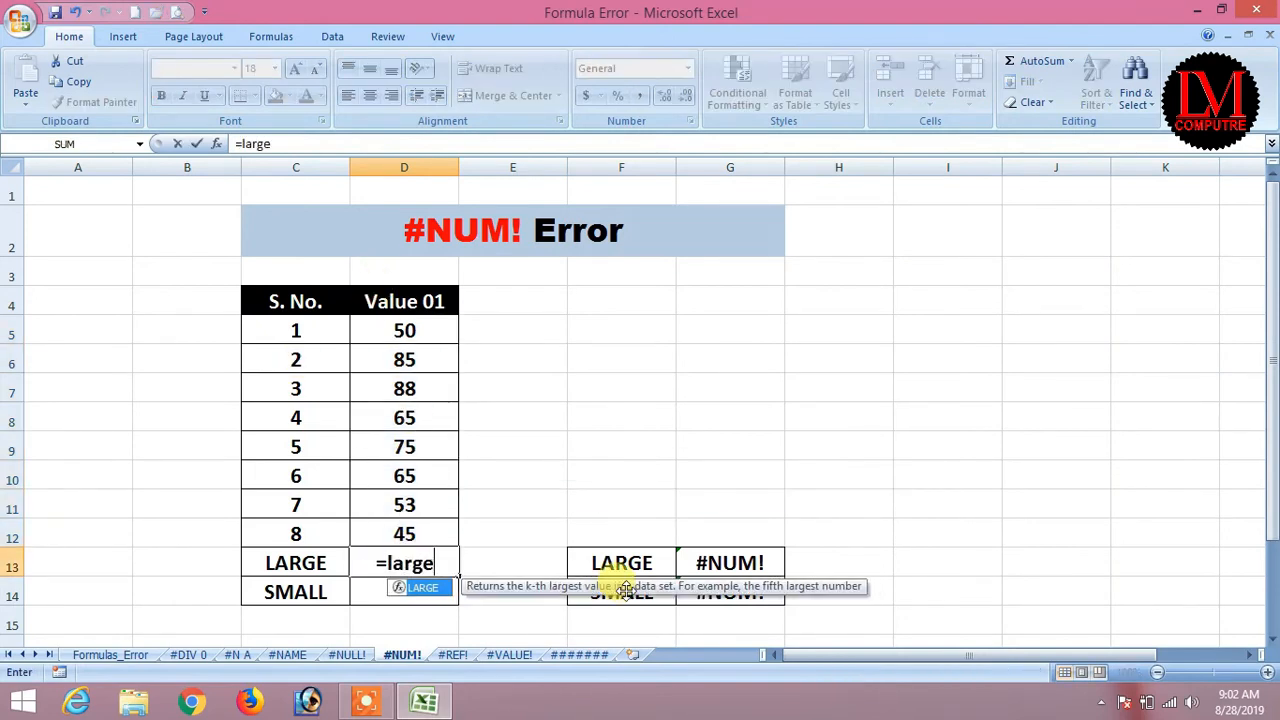
pyautogui.write('(')
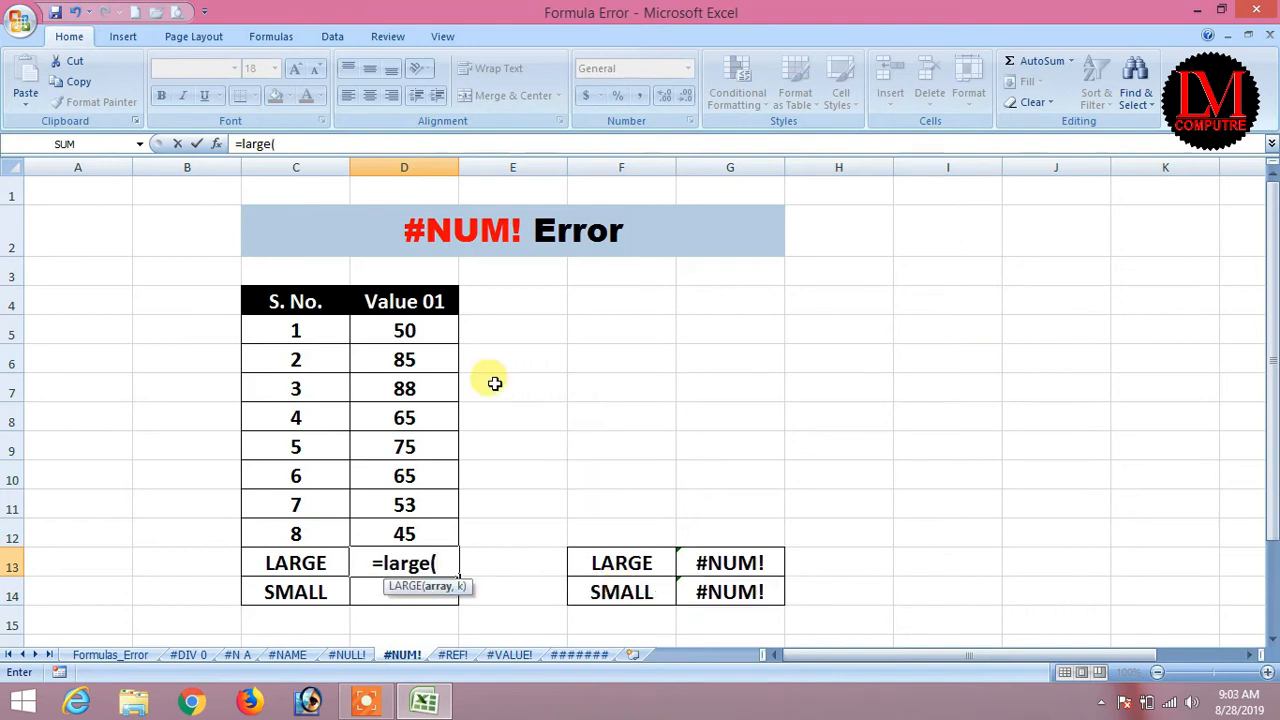
pyautogui.moveTo(412, 325); pyautogui.dragTo(408, 532)
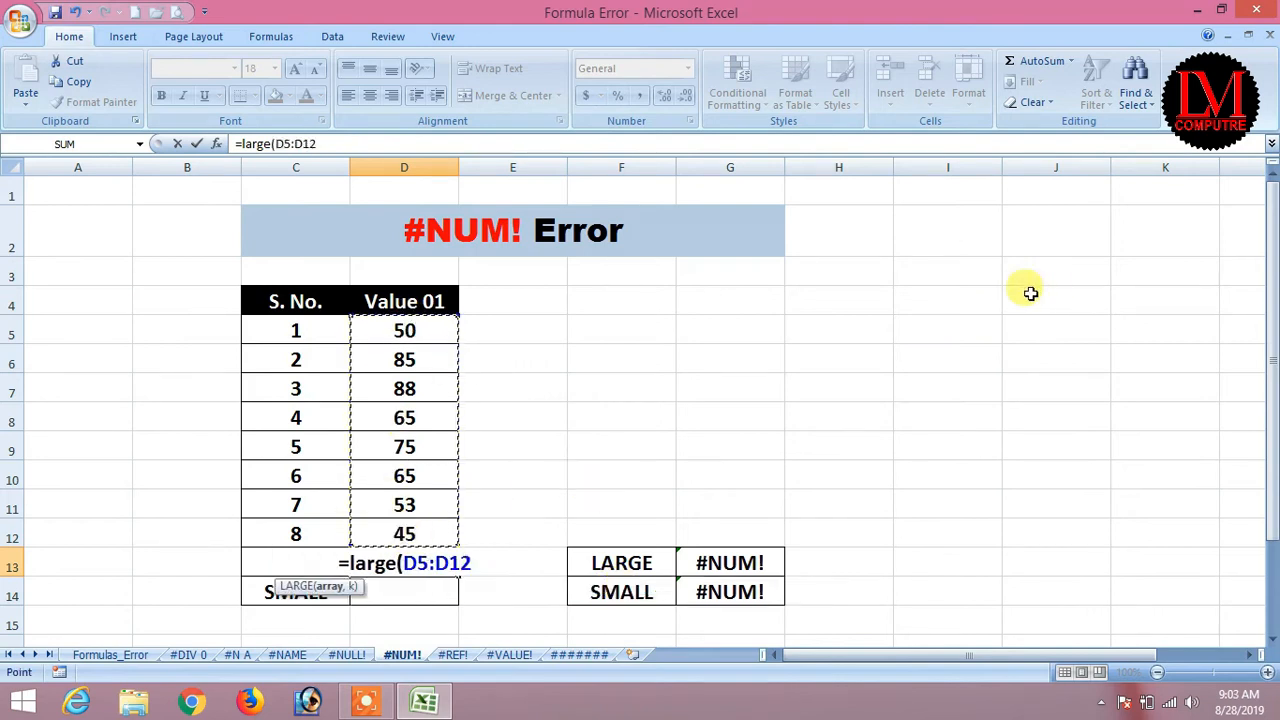
pyautogui.write(',')
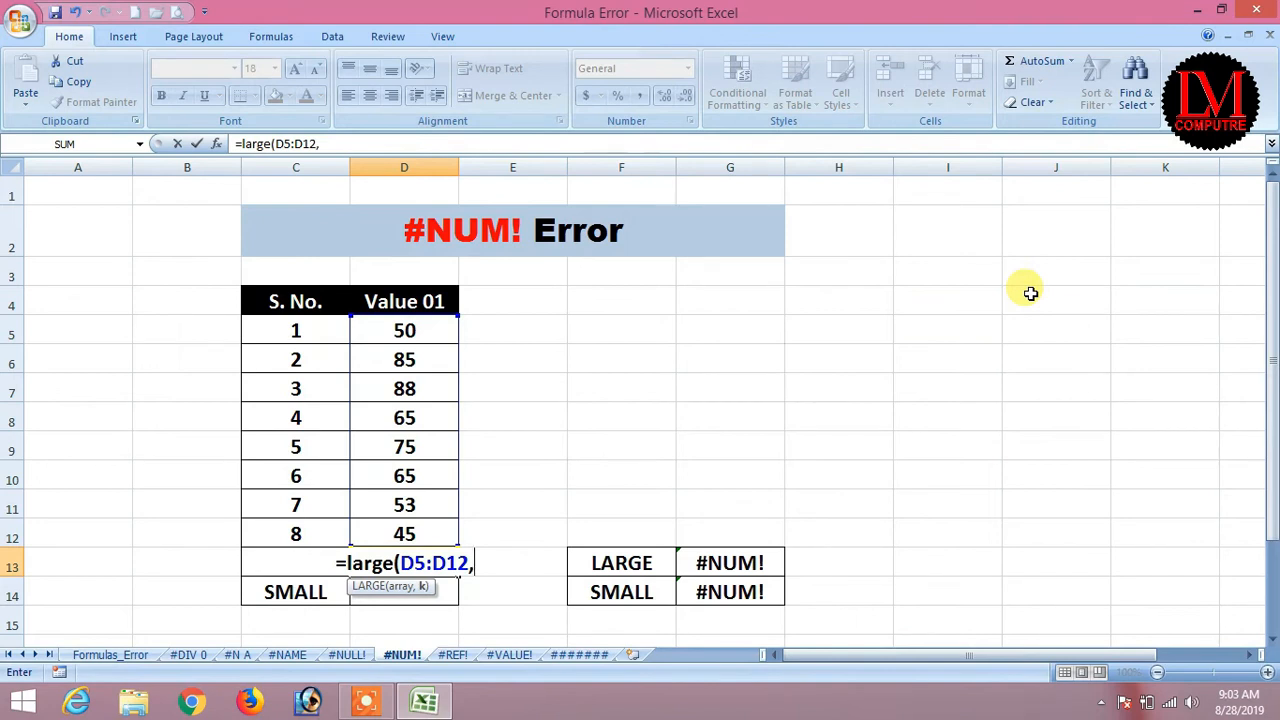
pyautogui.write('1)')
pyautogui.press('Return')
pyautogui.press('Up')
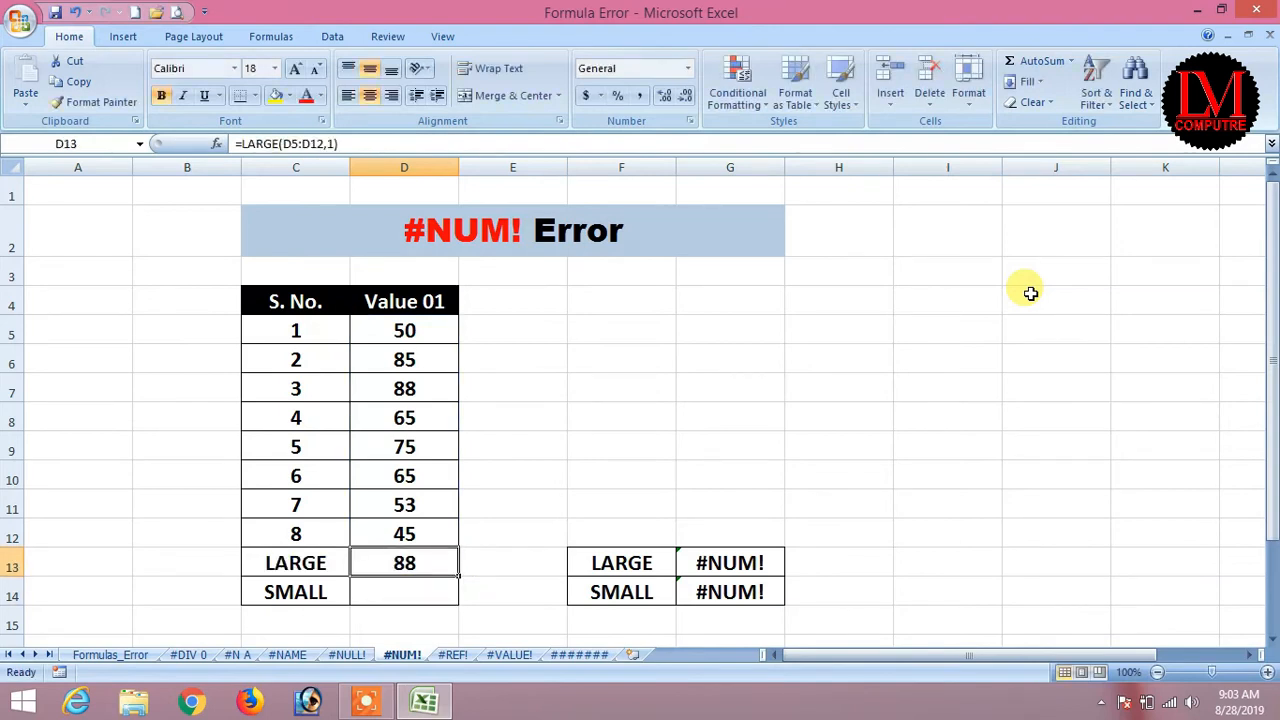
# Compare with a MAX formula over the values, which also gives 88, then clear D13.
pyautogui.write('=')
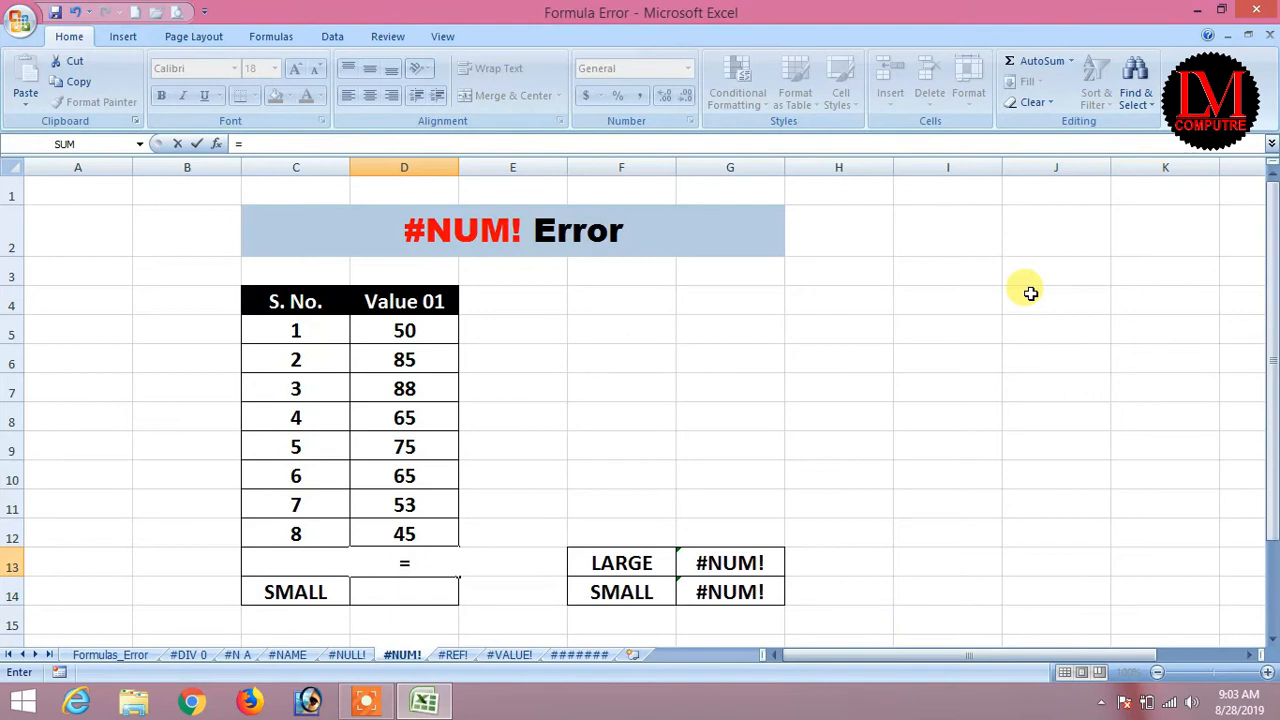
pyautogui.write('max(')
pyautogui.press('Up')
pyautogui.press('Up')
pyautogui.press('Up')
pyautogui.press('Up')
pyautogui.press('Up')
pyautogui.press('Up')
pyautogui.press('Up')
pyautogui.press('Up')
pyautogui.hotkey('shift', 'Down')
pyautogui.hotkey('shift', 'Down')
pyautogui.hotkey('shift', 'Down')
pyautogui.hotkey('shift', 'Down')
pyautogui.hotkey('shift', 'Down')
pyautogui.hotkey('shift', 'Down')
pyautogui.hotkey('shift', 'Down')
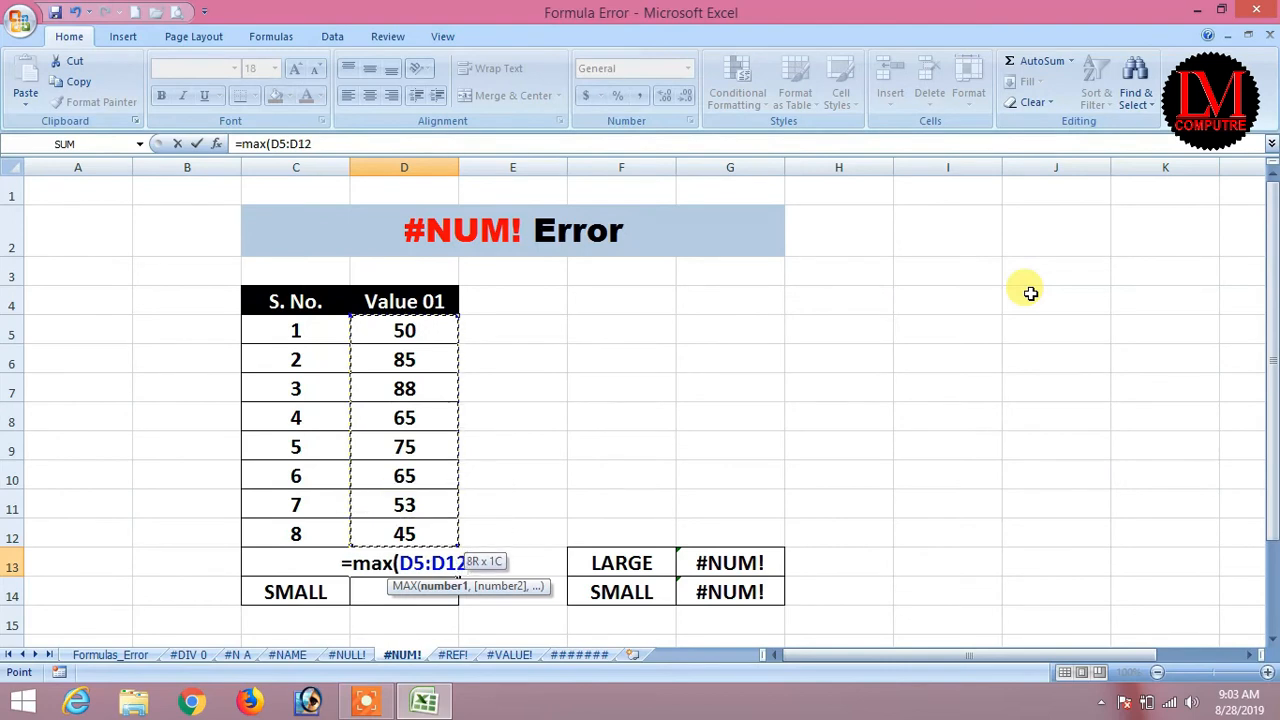
pyautogui.write(')')
pyautogui.hotkey('ctrl', 'Return')
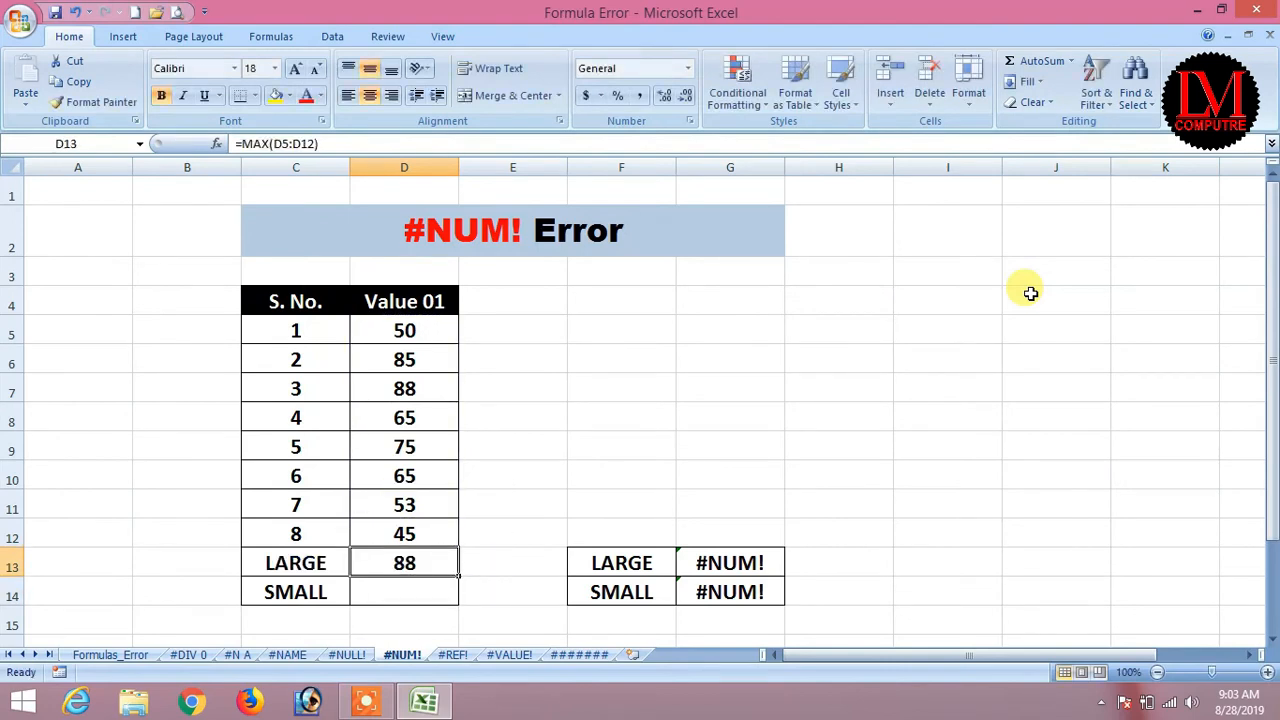
pyautogui.press('Delete')
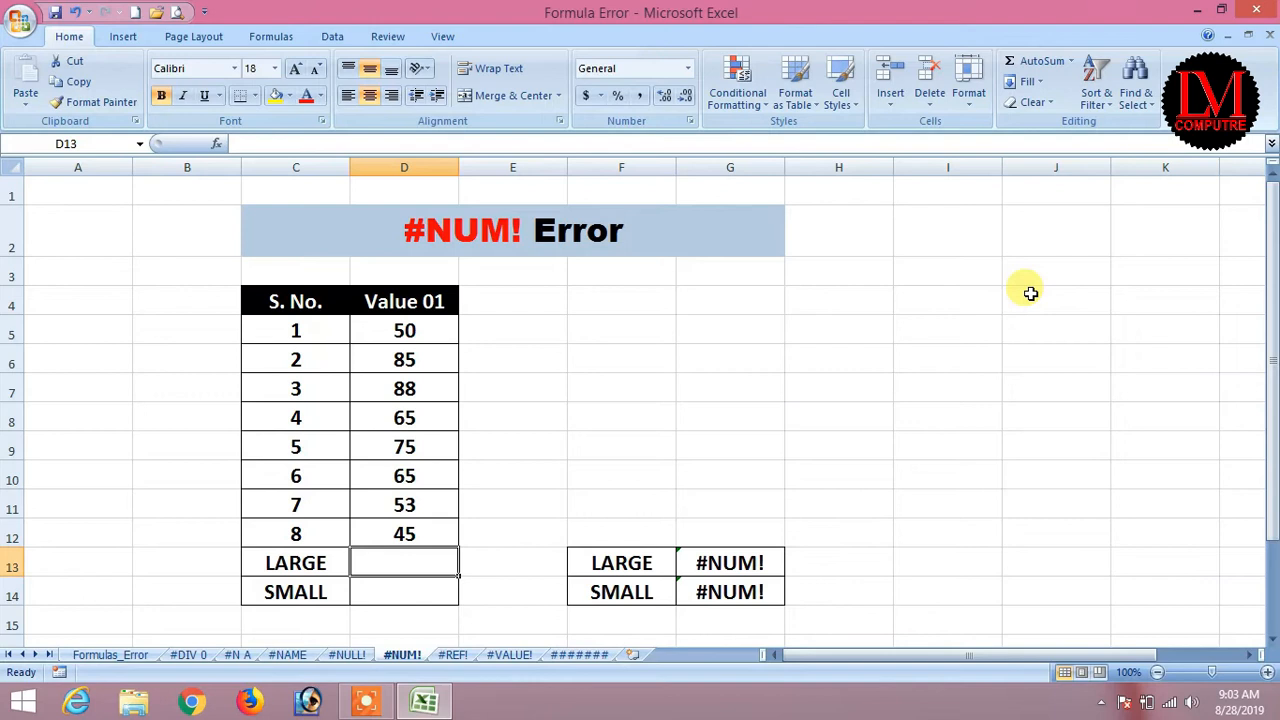
# Re-enter LARGE over D5:D12 with k of 8 (45), then k of 7 (50).
pyautogui.write('larg')
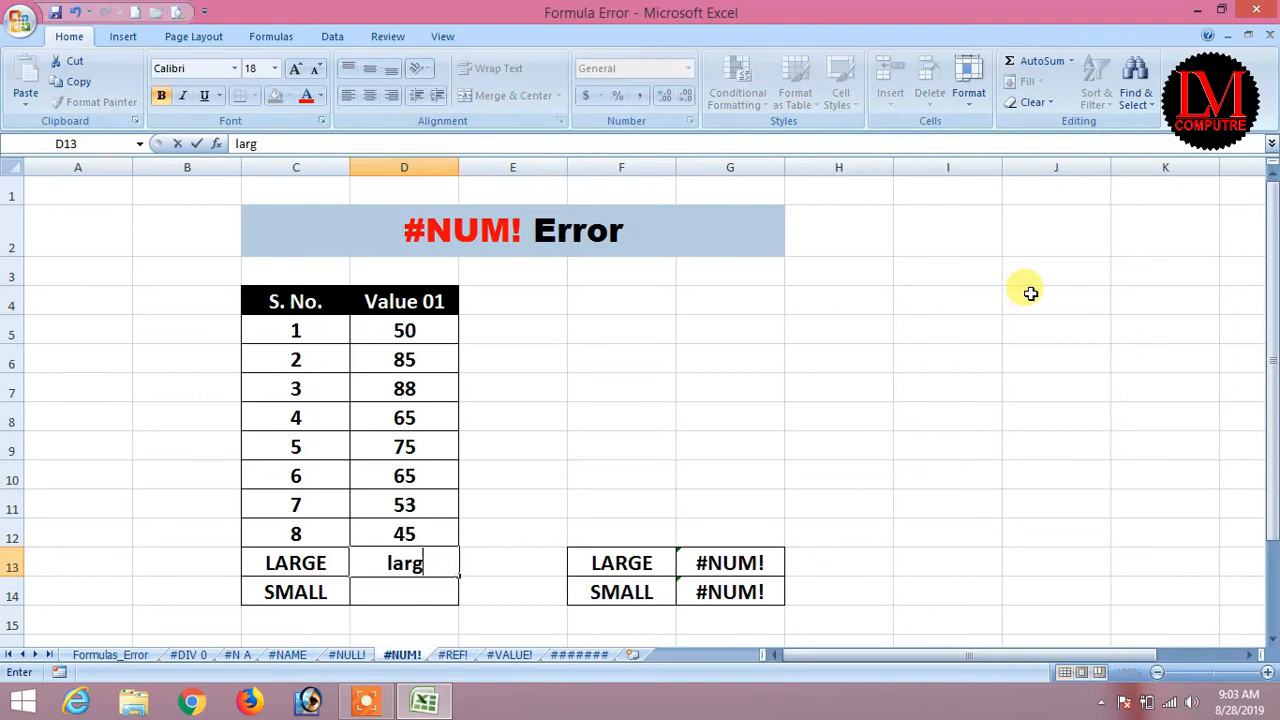
pyautogui.write('=la')
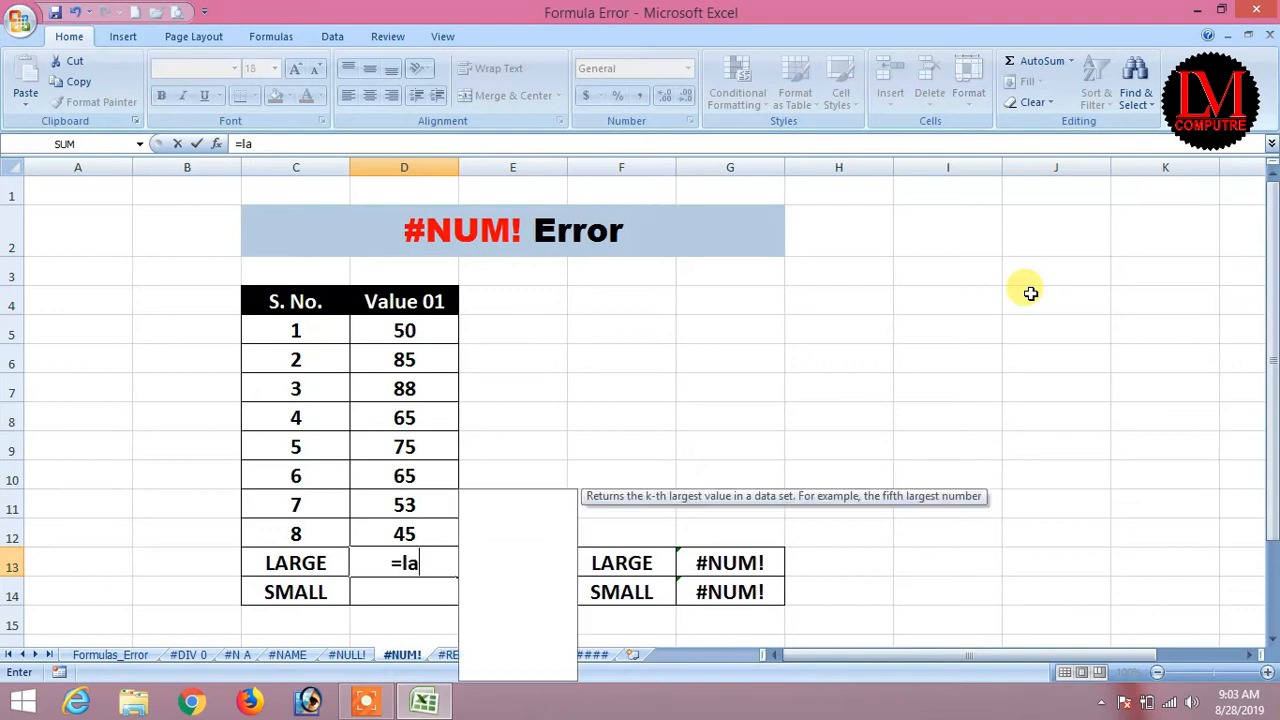
pyautogui.write('rge(')
pyautogui.press('Up')
pyautogui.press('Up')
pyautogui.press('Up')
pyautogui.press('Up')
pyautogui.press('Up')
pyautogui.press('Up')
pyautogui.press('Up')
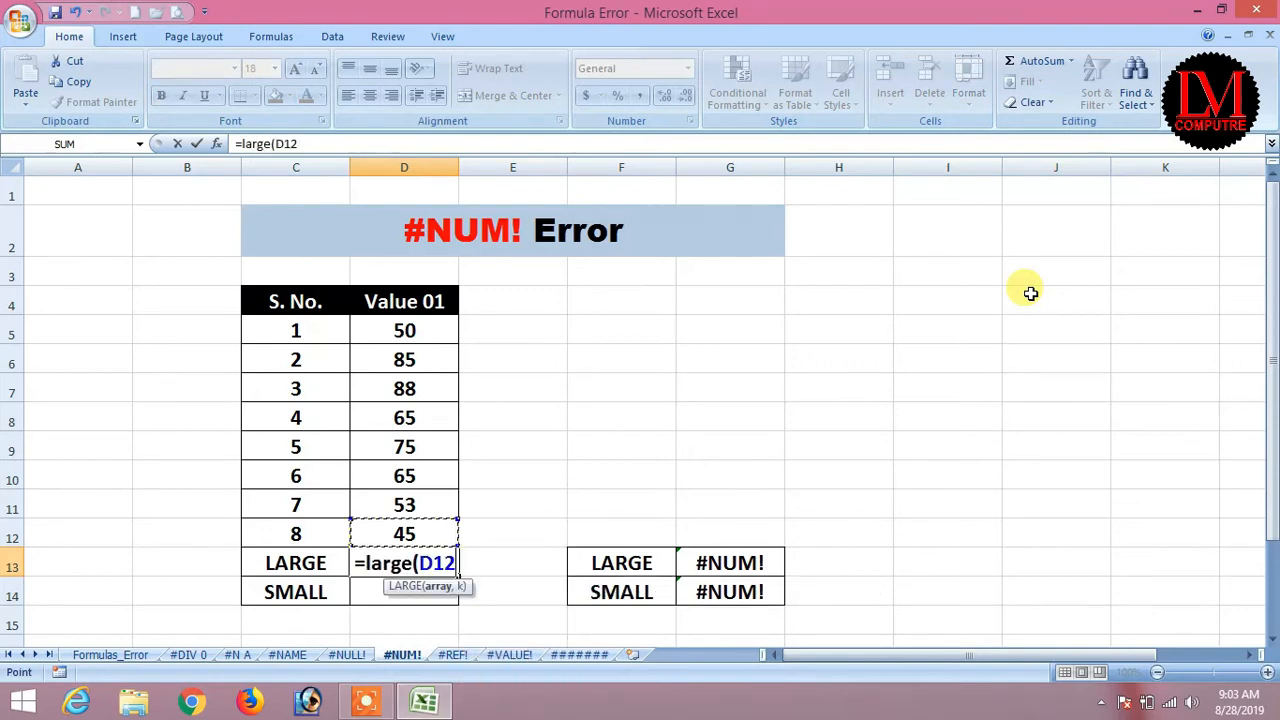
pyautogui.press('Up')
pyautogui.hotkey('shift', 'Down')
pyautogui.hotkey('shift', 'Down')
pyautogui.hotkey('shift', 'Down')
pyautogui.hotkey('shift', 'Down')
pyautogui.hotkey('shift', 'Down')
pyautogui.hotkey('shift', 'Down')
pyautogui.hotkey('shift', 'Down')
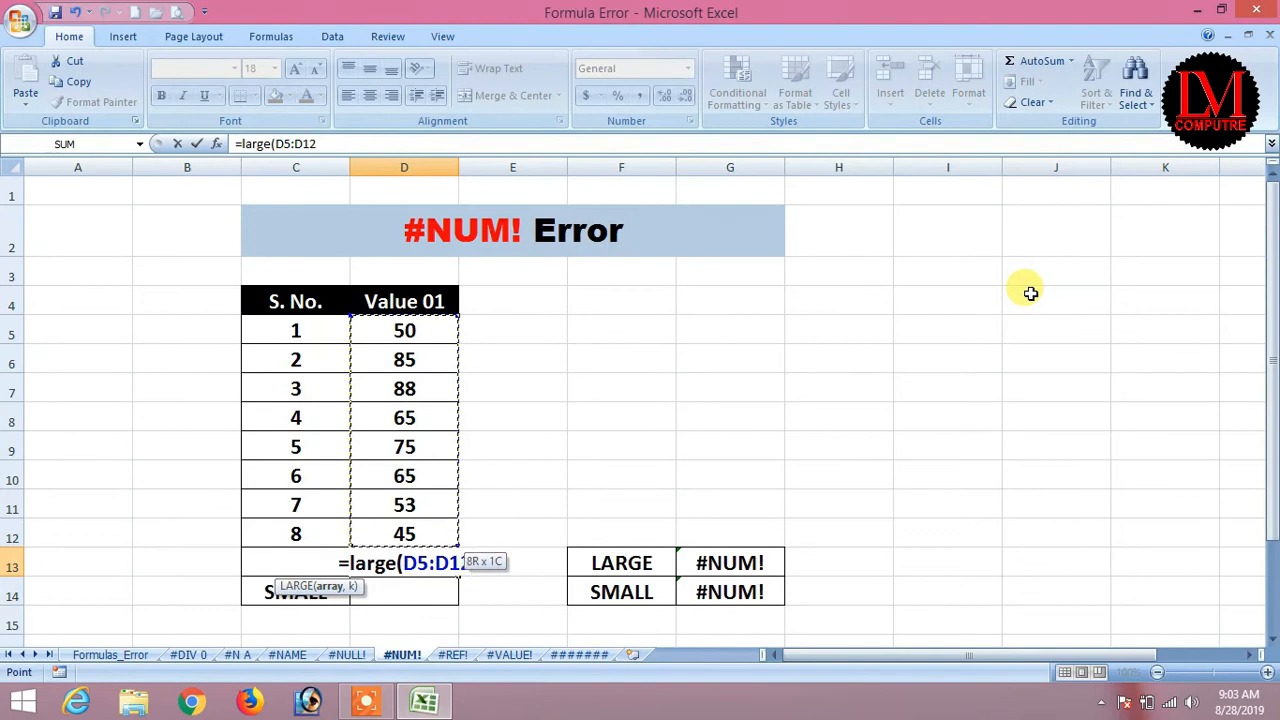
pyautogui.write(',8')
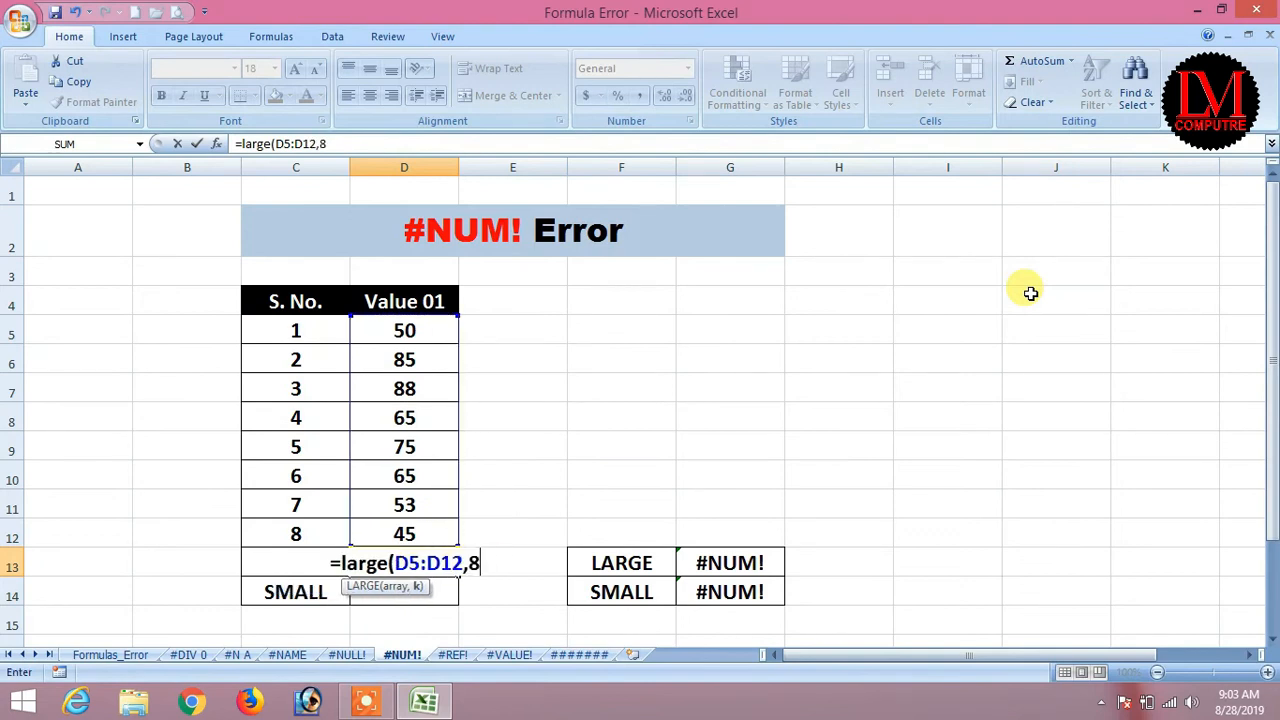
pyautogui.write(')')
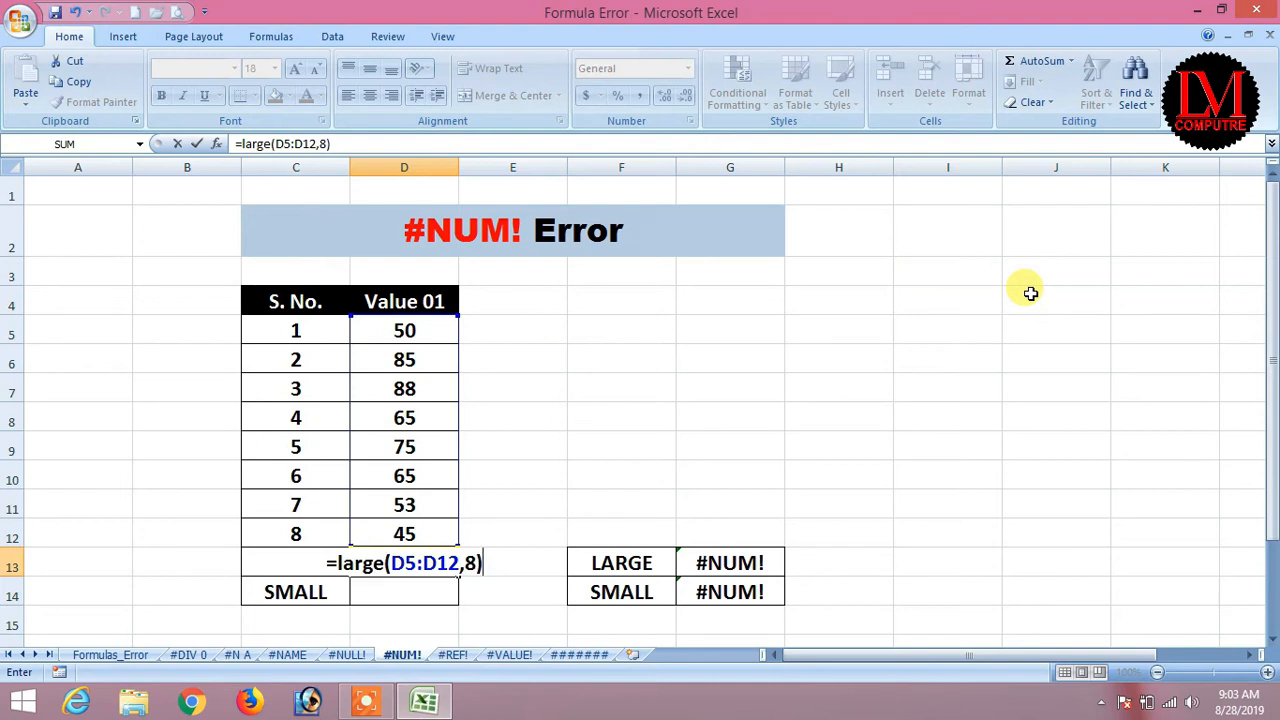
pyautogui.press('Return')
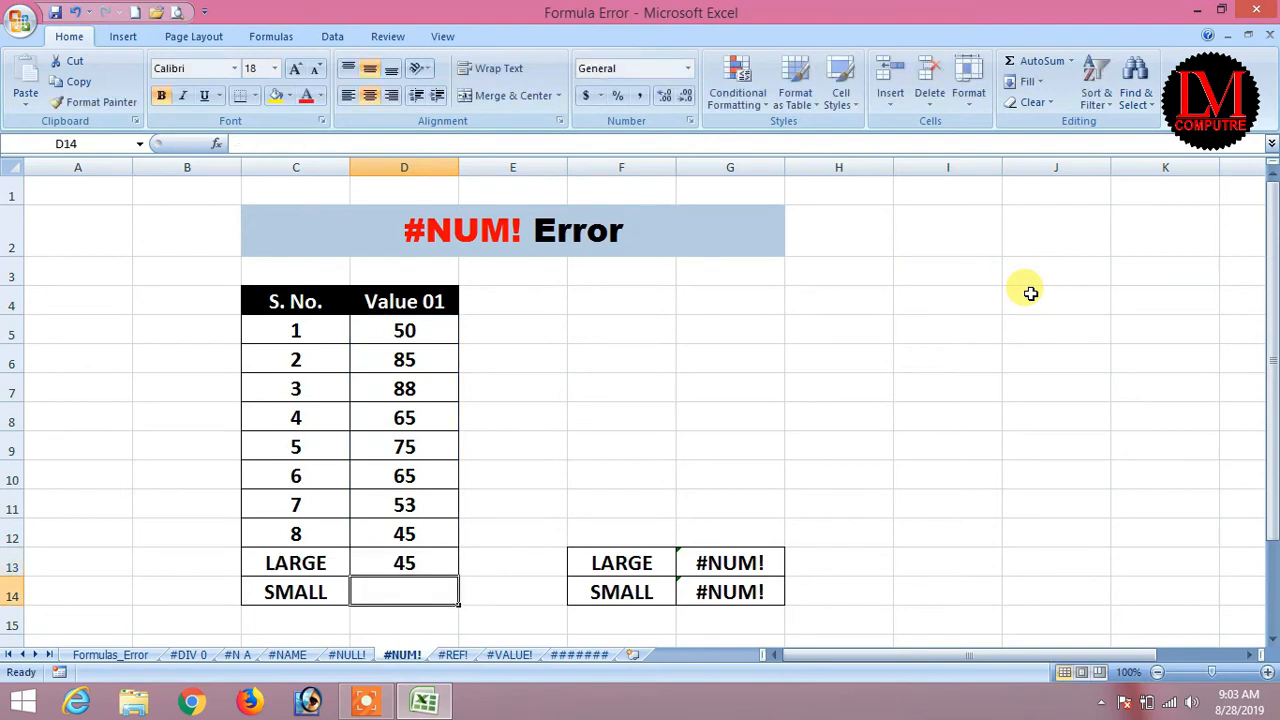
pyautogui.press('Up')
pyautogui.press('F2')
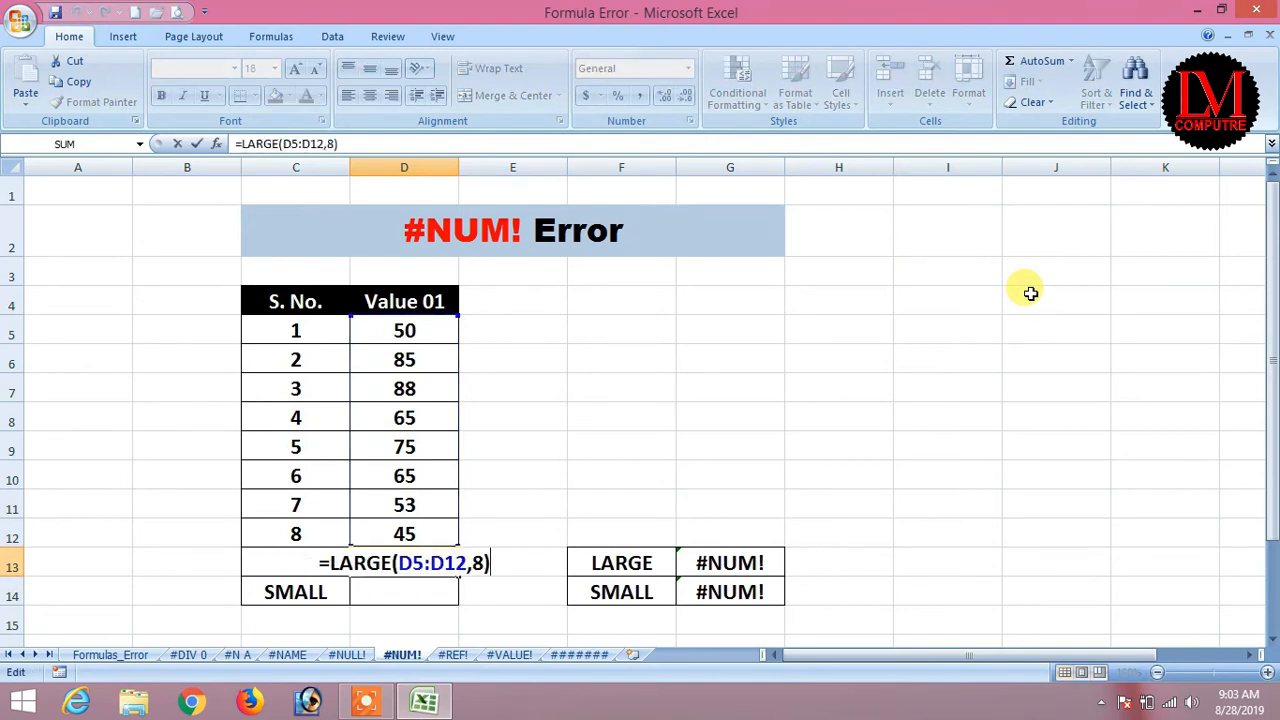
pyautogui.press('Left')
pyautogui.write('7')
pyautogui.press('Return')
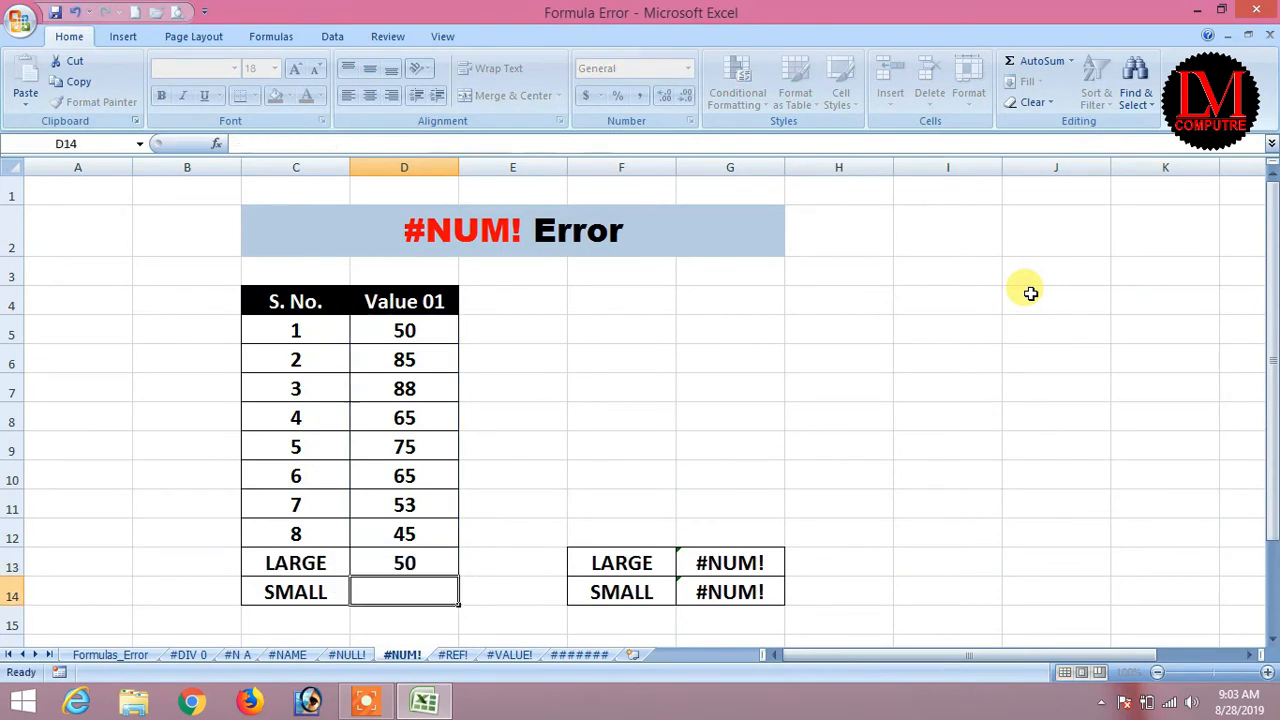
pyautogui.press('Up')
# Change LARGE's k to 2, then back to 1 so D13 shows 88; begin =SMALL( in D14.
pyautogui.press('F2')
pyautogui.press('Left')
pyautogui.hotkey('shift', 'Left')
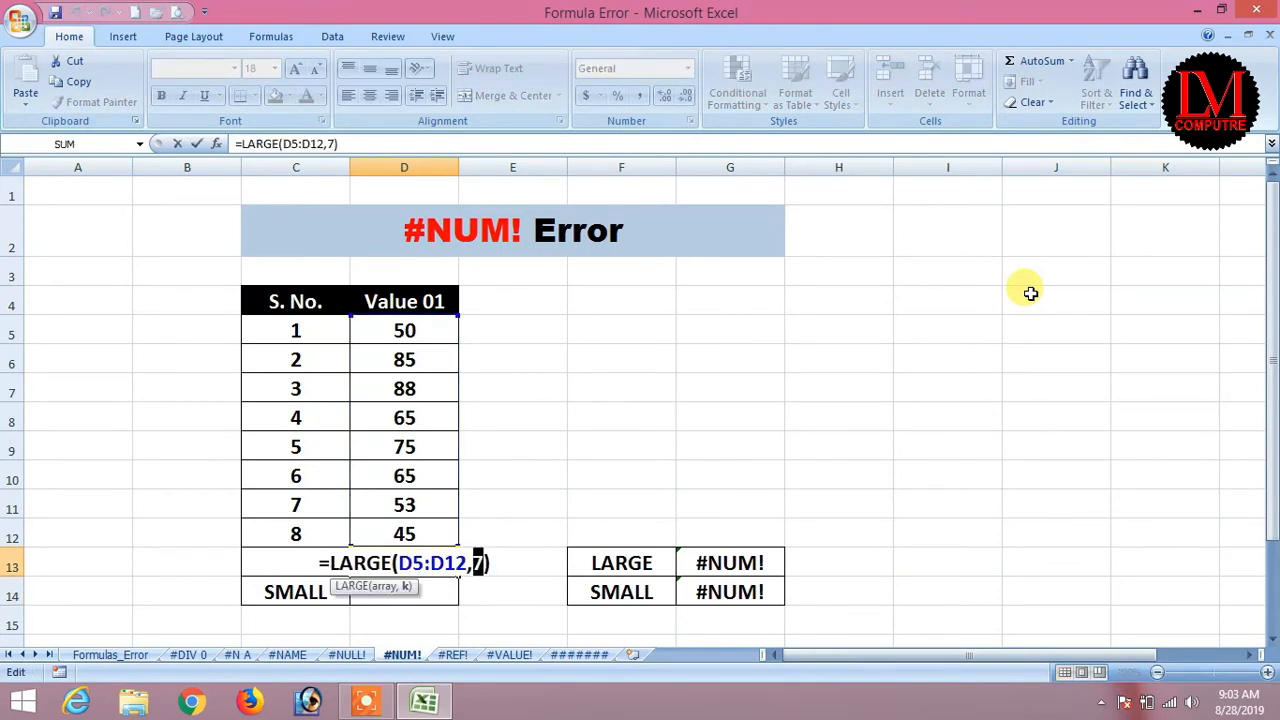
pyautogui.write('2')
pyautogui.press('Return')
pyautogui.press('Up')
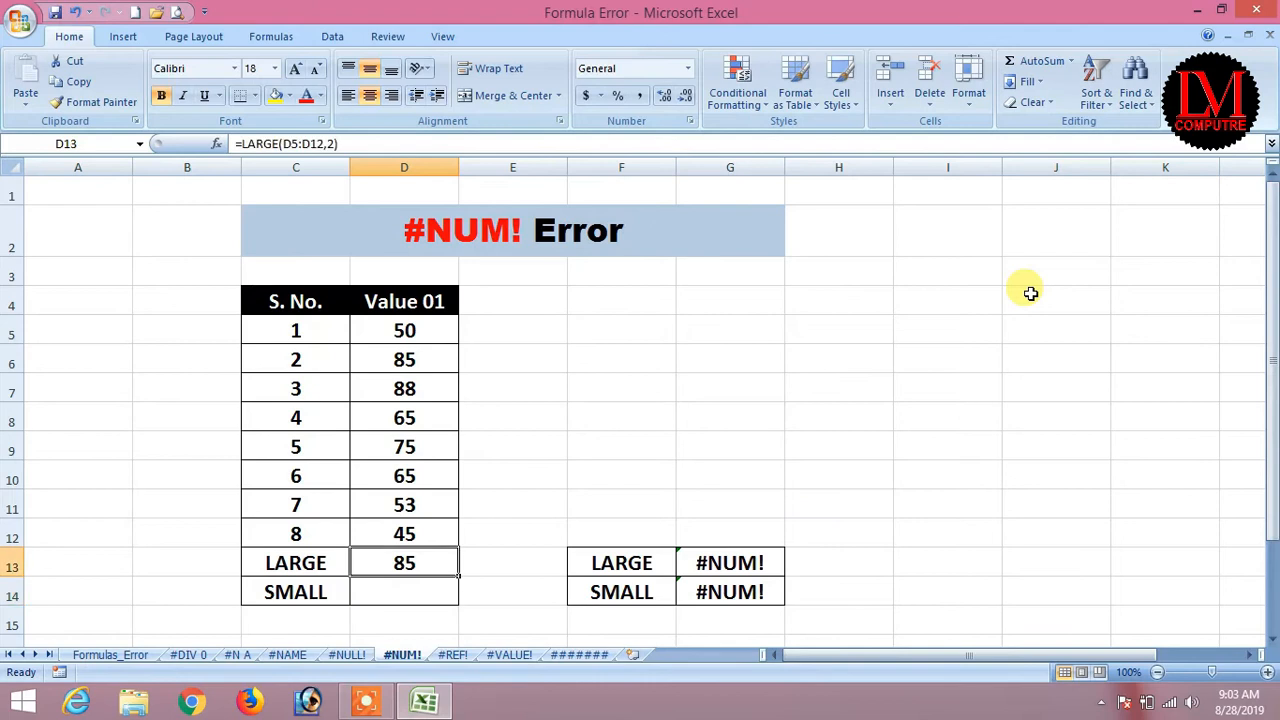
pyautogui.press('F2')
pyautogui.press('Left')
pyautogui.press('Left')
pyautogui.press('Left')
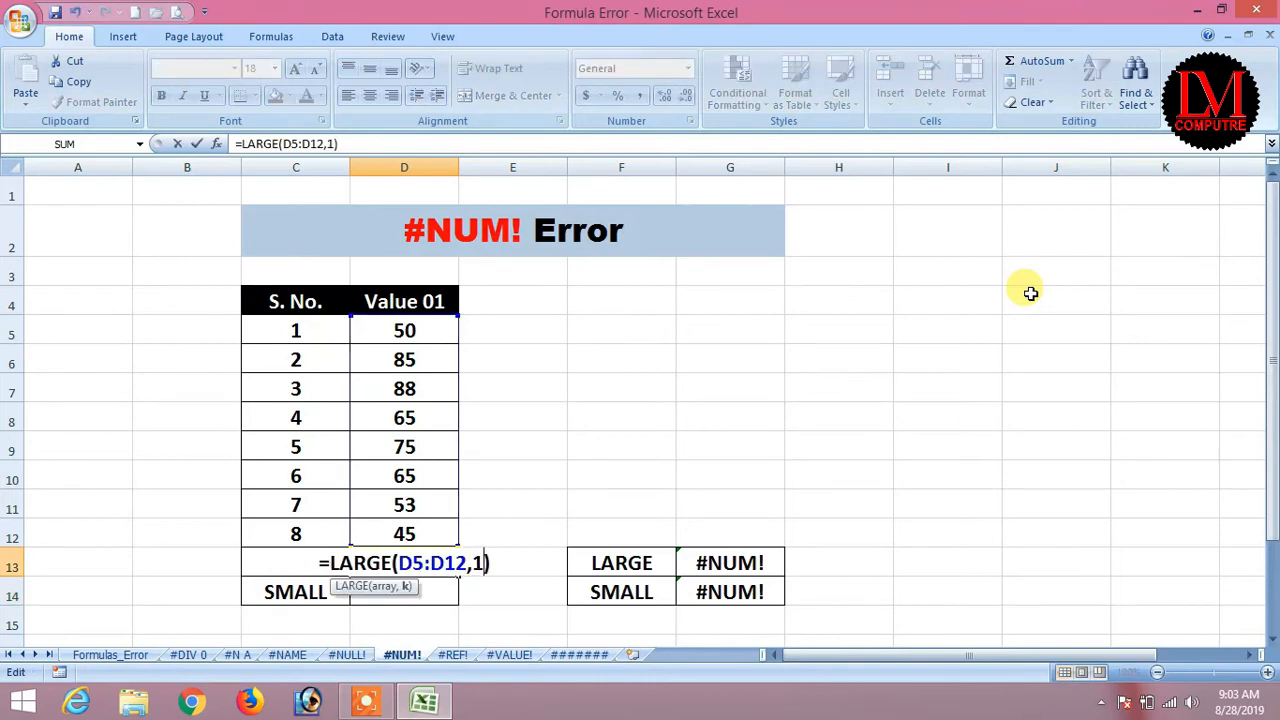
pyautogui.write('1')
pyautogui.press('Return')
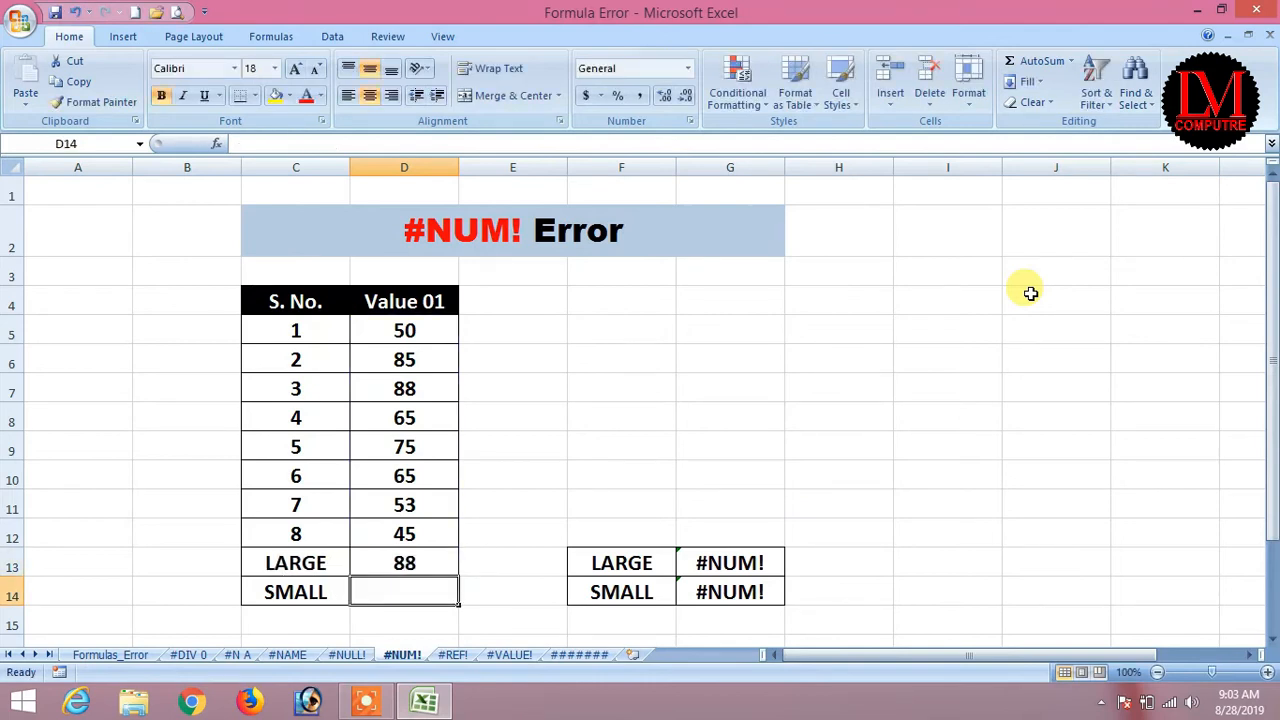
pyautogui.write('=')
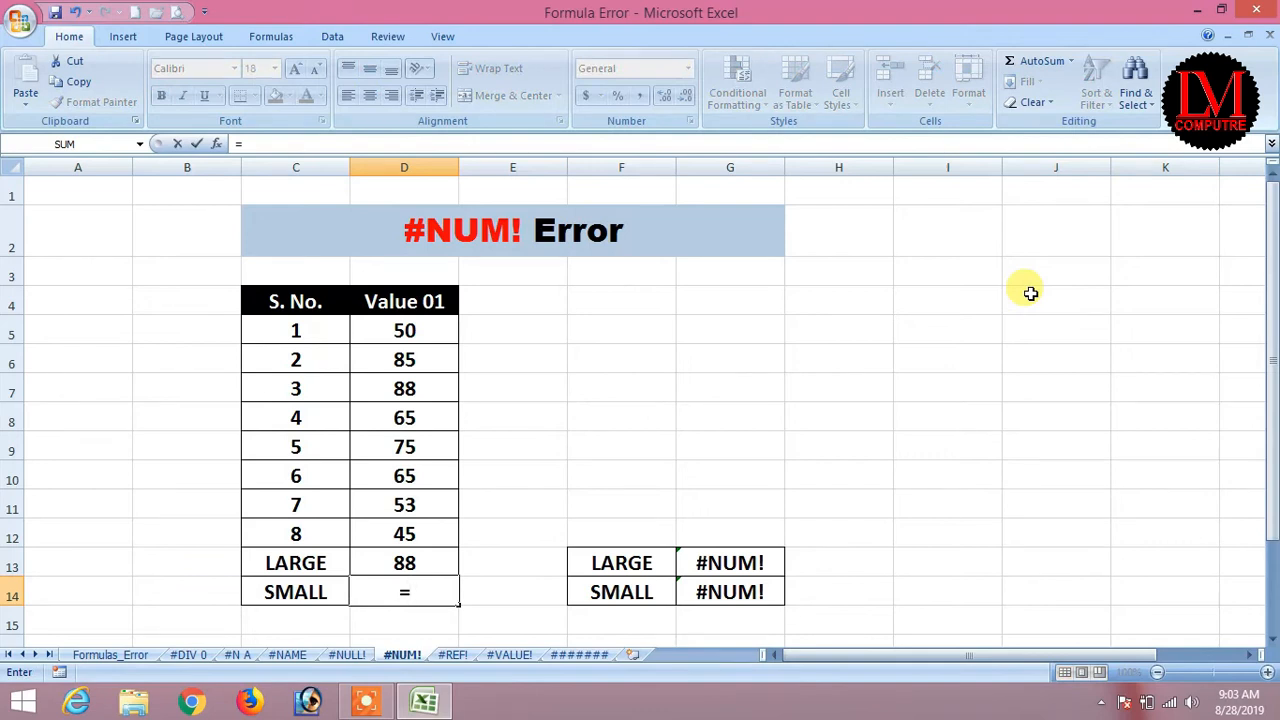
pyautogui.write('small(')
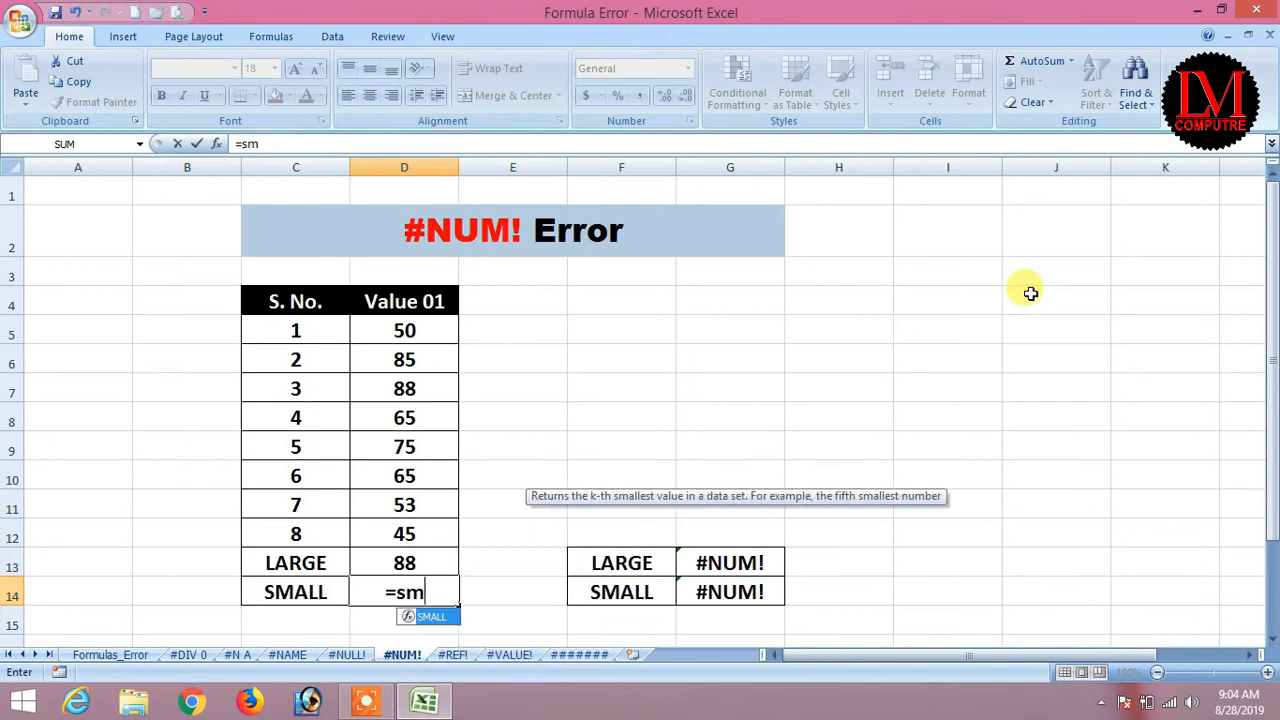
# Complete =SMALL(D5:D12,2) in D14.
pyautogui.press('Up')
pyautogui.press('Up')
pyautogui.press('Up')
pyautogui.press('Up')
pyautogui.press('Up')
pyautogui.press('Up')
pyautogui.press('Up')
pyautogui.press('Up')
pyautogui.press('Up')
pyautogui.press('Up')
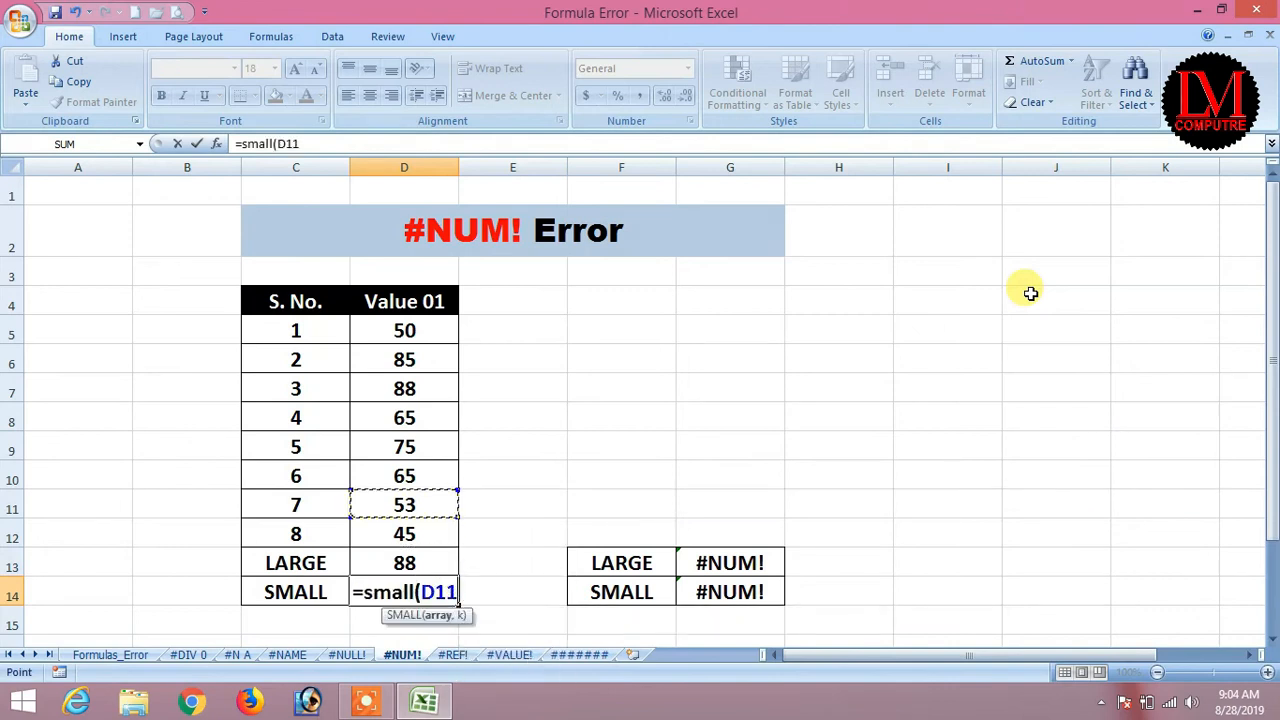
pyautogui.press('Down')
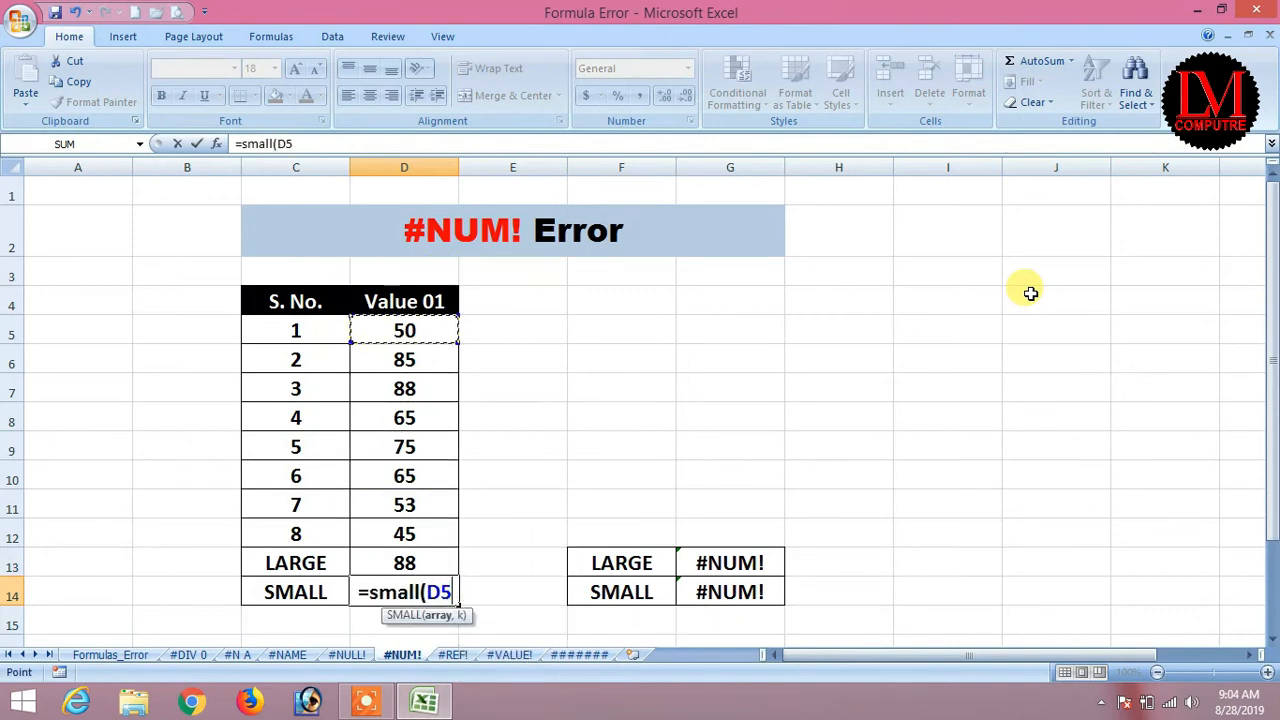
pyautogui.hotkey('shift', 'Down')
pyautogui.hotkey('shift', 'Down')
pyautogui.hotkey('shift', 'Down')
pyautogui.hotkey('shift', 'Down')
pyautogui.hotkey('shift', 'Down')
pyautogui.hotkey('shift', 'Down')
pyautogui.hotkey('shift', 'Down')
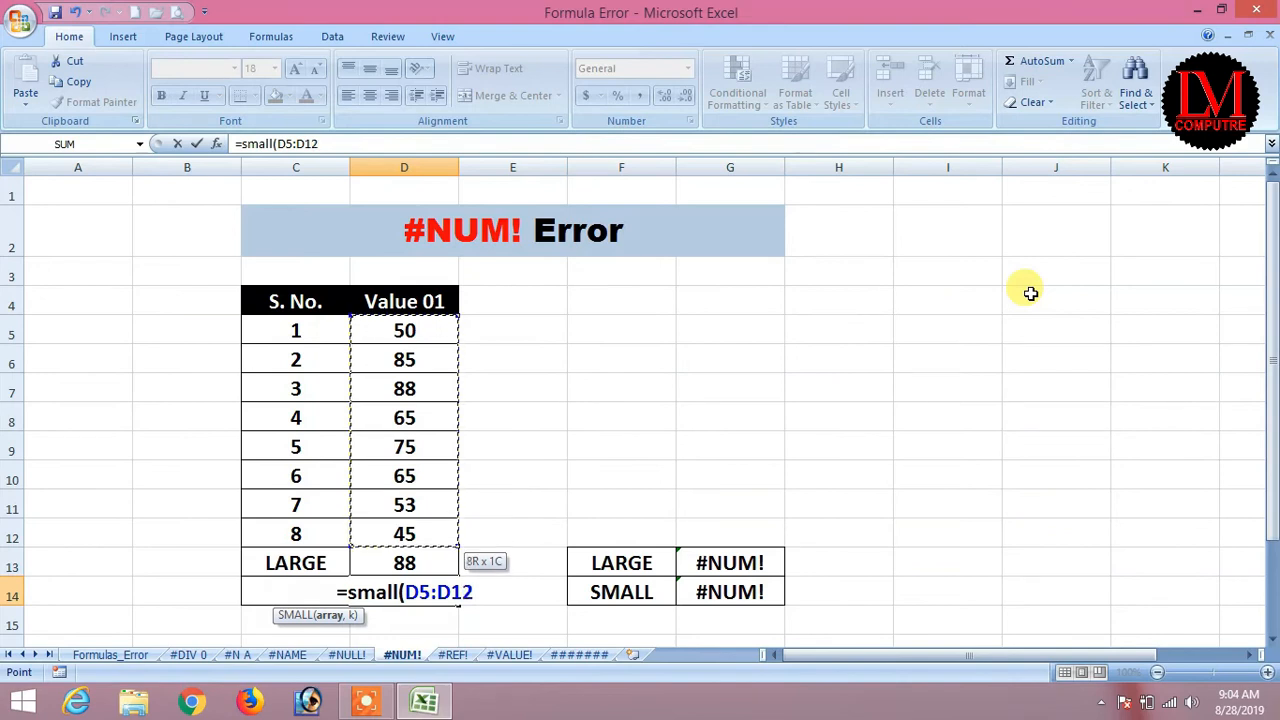
pyautogui.write(',2)')
pyautogui.press('Return')
pyautogui.press('Up')
# Try other k values in D14's SMALL formula, including 1 and 8.
pyautogui.press('F2')
pyautogui.press('Left')
pyautogui.press('Left')
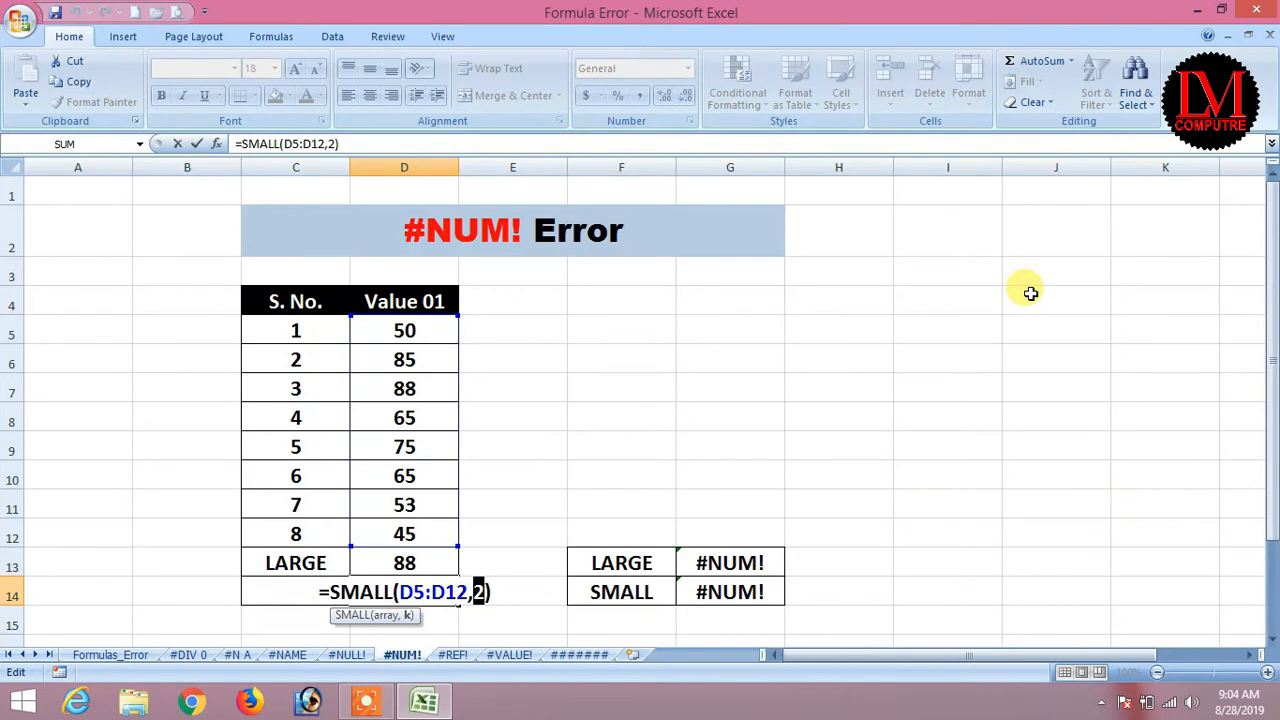
pyautogui.write('1')
pyautogui.press('Return')
pyautogui.press('Up')
pyautogui.press('F2')
pyautogui.press('Return')
pyautogui.press('Up')
pyautogui.press('F2')
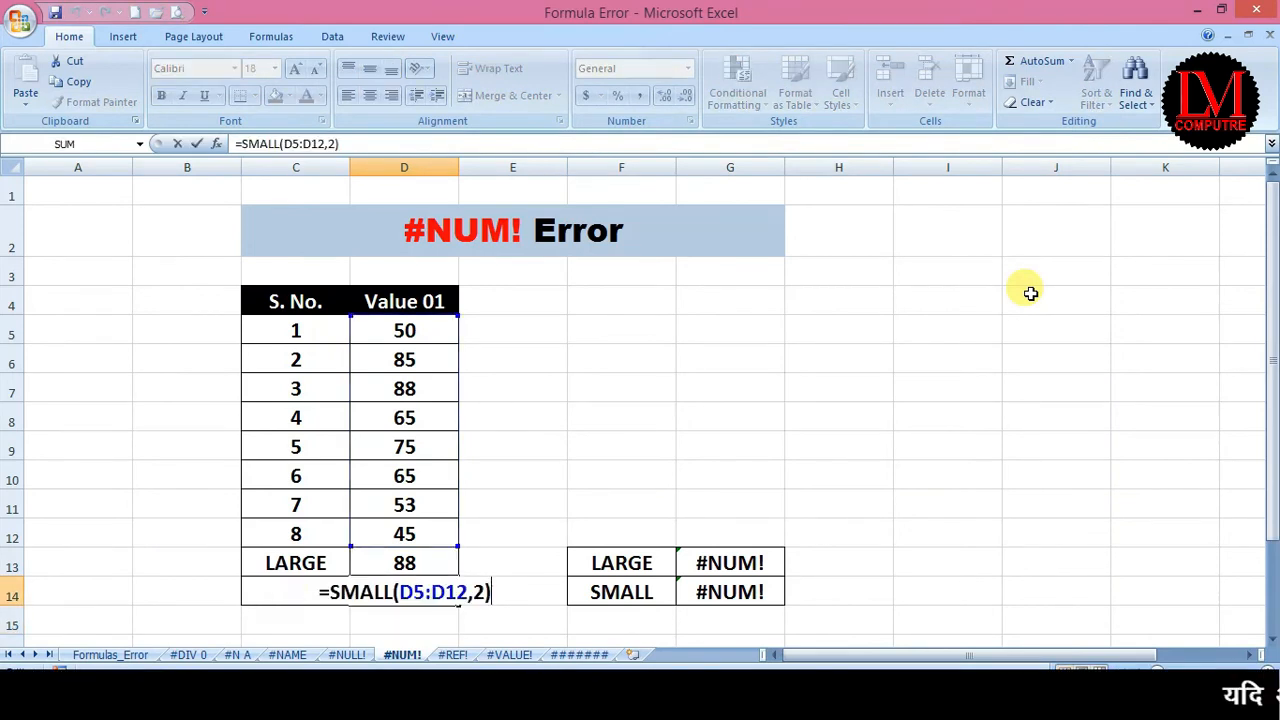
pyautogui.press('Return')
pyautogui.press('Up')
# Settle D14's SMALL formula on 50, the second-smallest value, leaving D13 at 88.
pyautogui.press('F2')
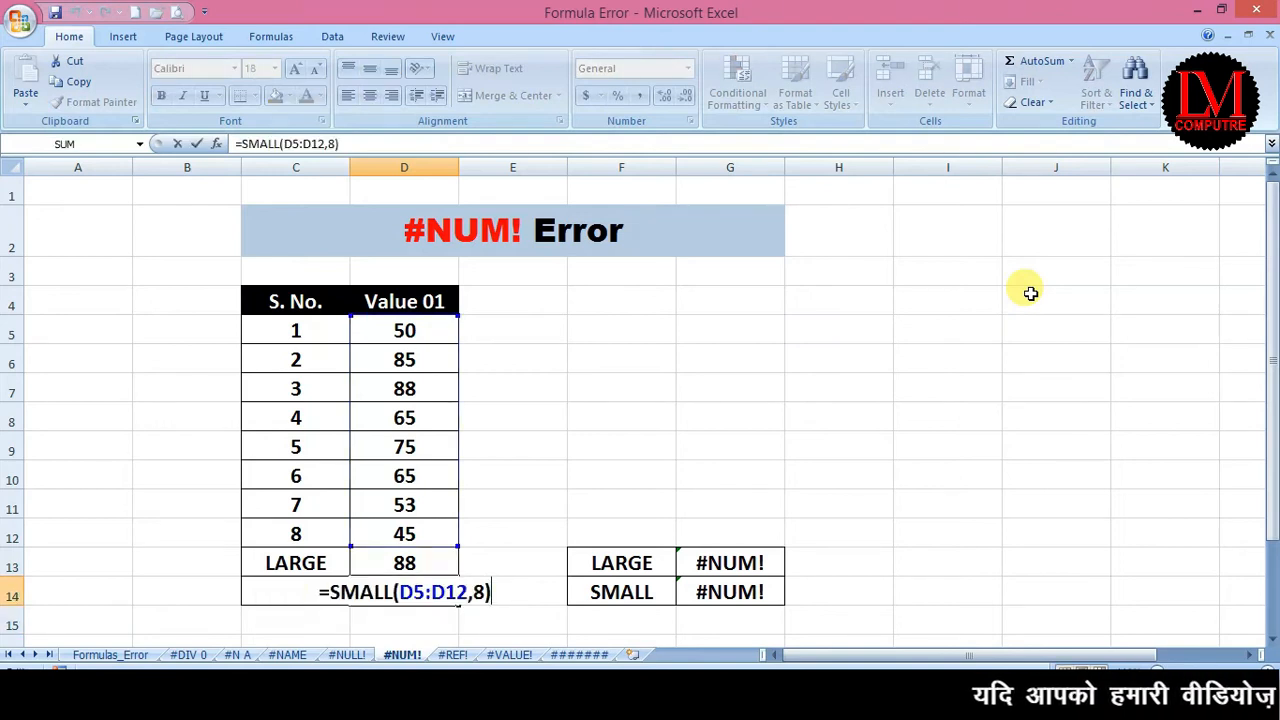
pyautogui.press('Left')
pyautogui.hotkey('shift', 'Left')
pyautogui.press('Return')
pyautogui.press('Up')
pyautogui.press('Up')
pyautogui.press('Right')
pyautogui.press('Right')
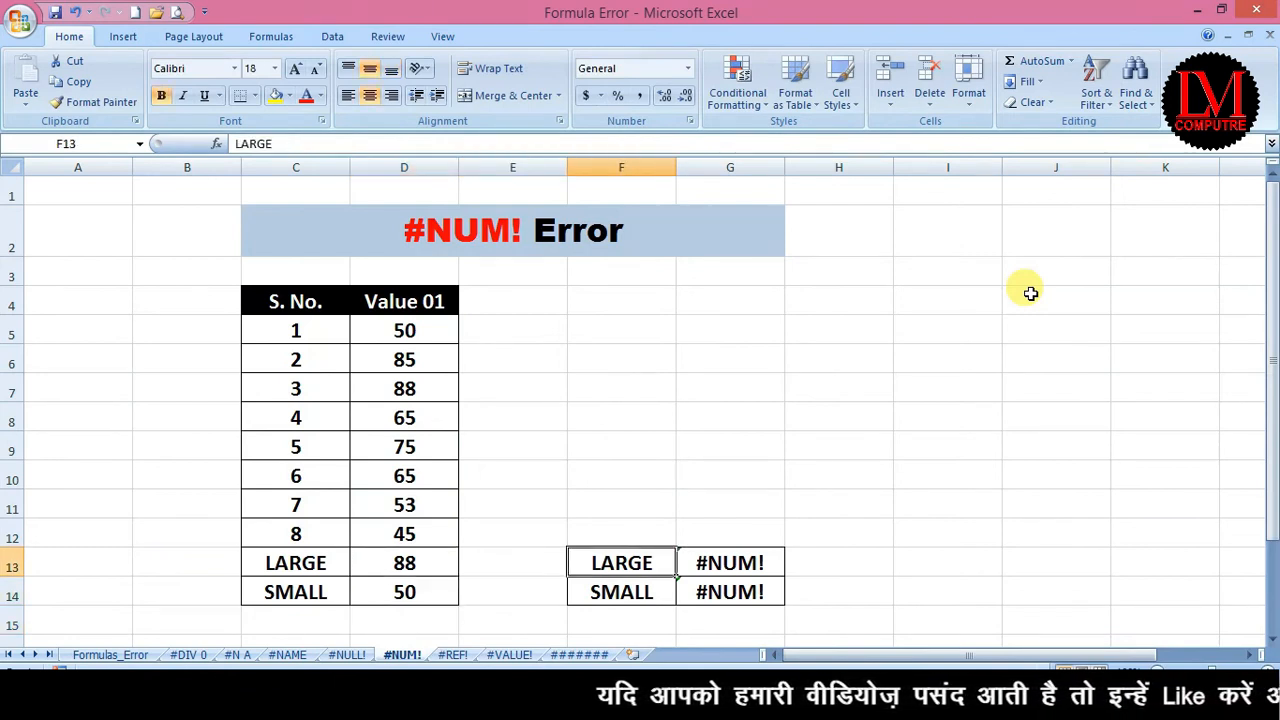
# Change G13's LARGE formula to k of 7 so it returns 50.
pyautogui.press('Up')
pyautogui.press('Down')
pyautogui.press('Right')
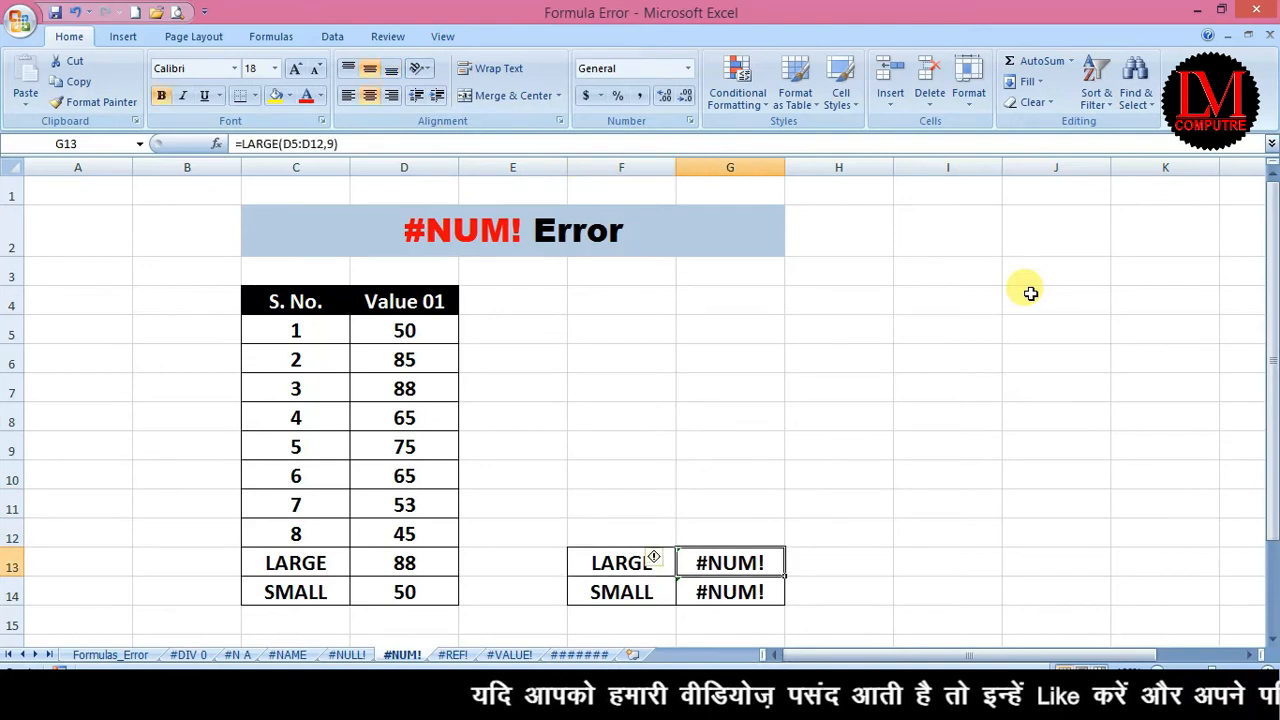
pyautogui.press('Down')
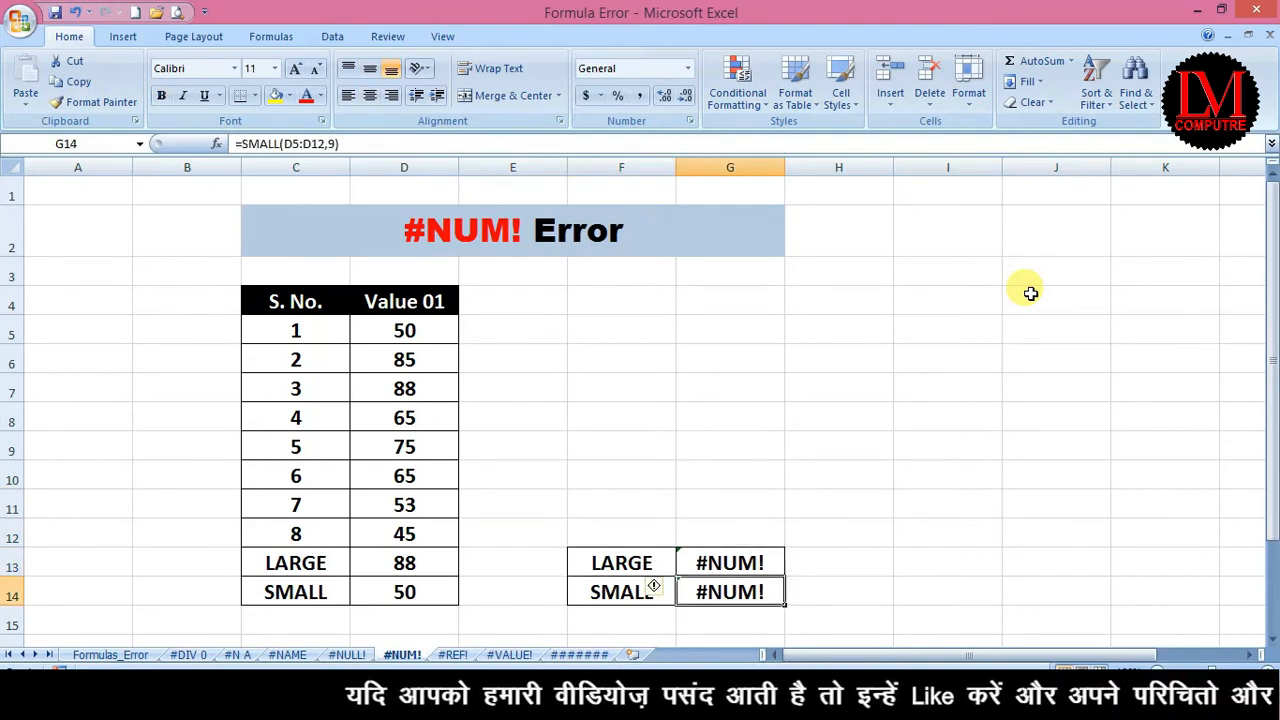
pyautogui.press('Up')
pyautogui.moveTo(271, 334); pyautogui.dragTo(371, 538)
pyautogui.click(729, 569)
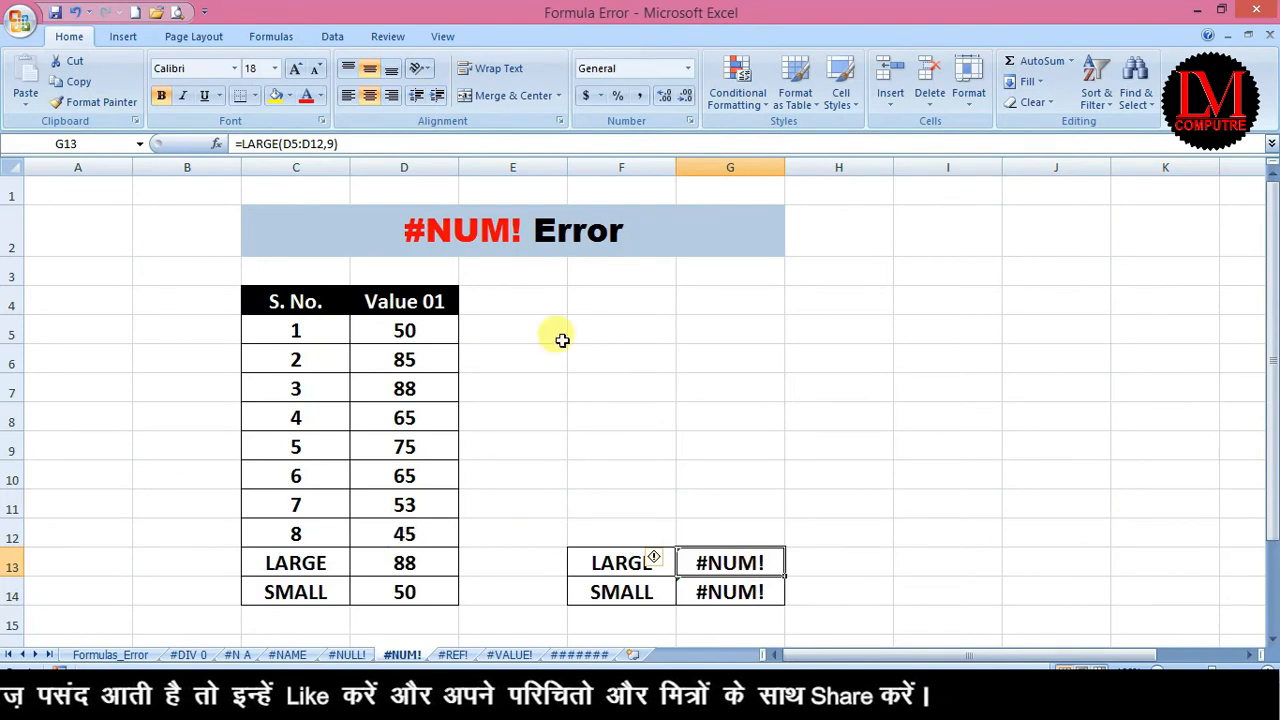
pyautogui.click(331, 143)
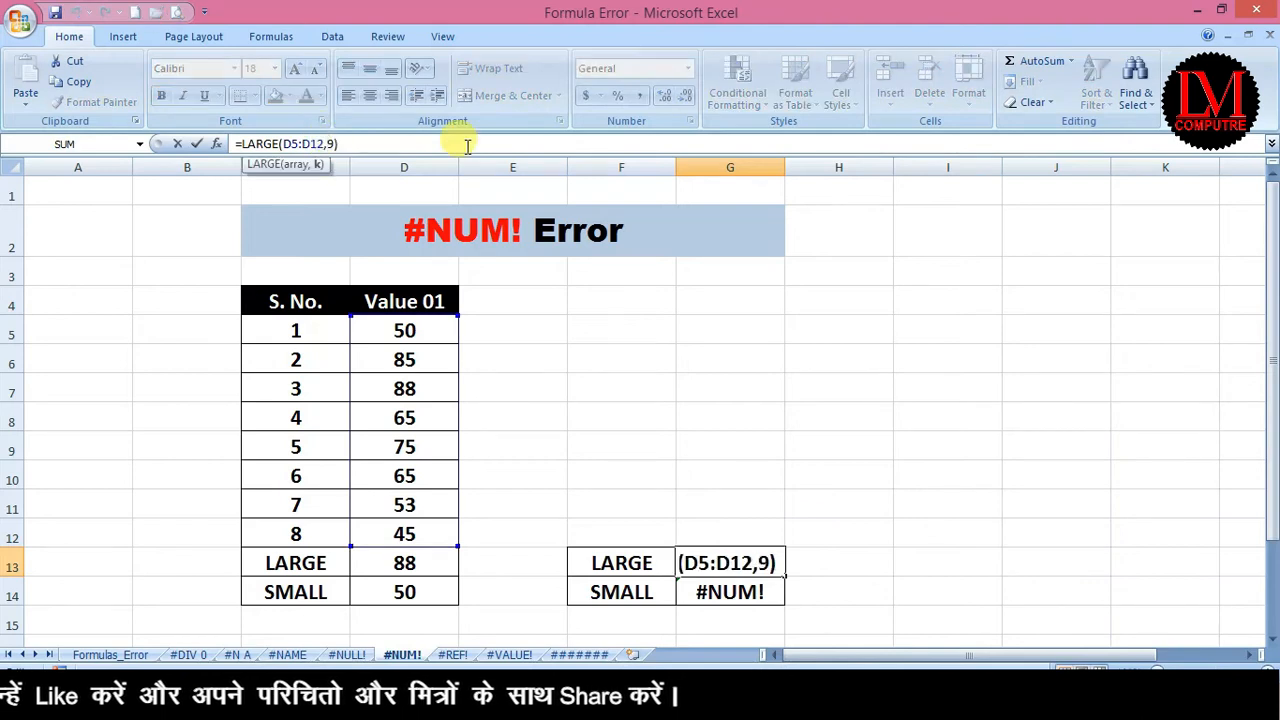
pyautogui.write('7')
pyautogui.press('Return')
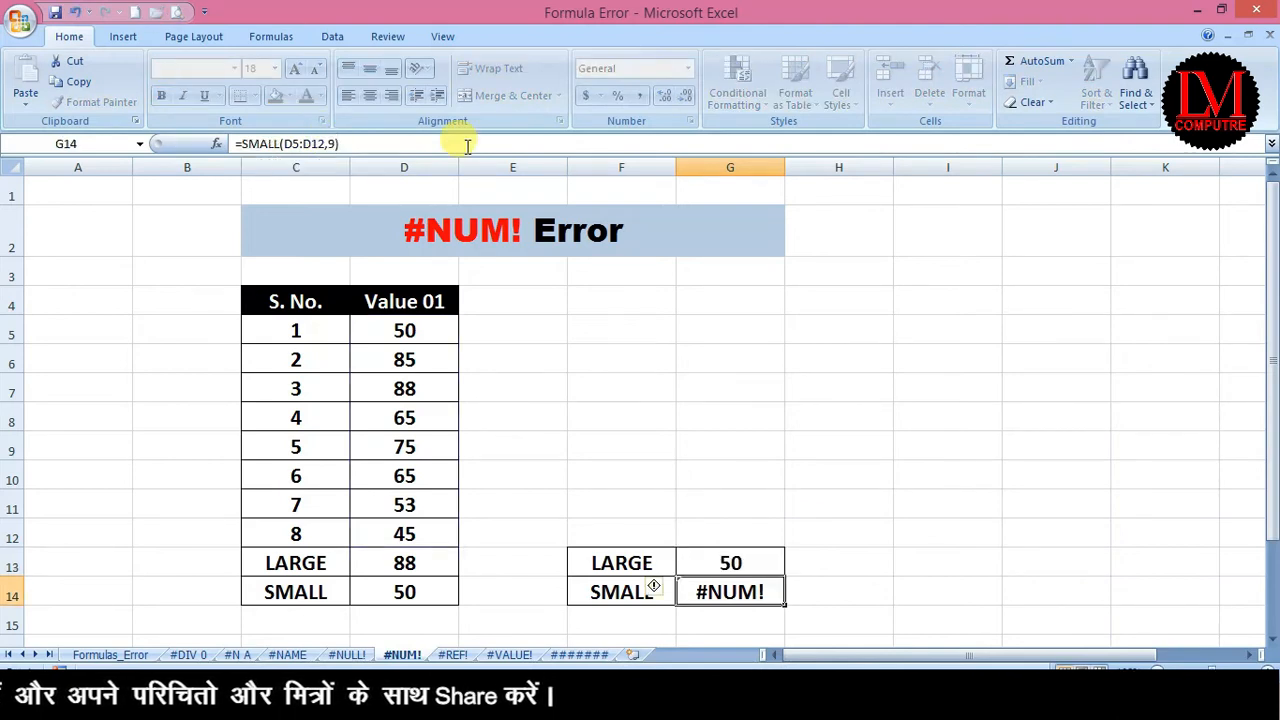
# After testing k of 10, set G14 to =SMALL(D5:D12,3) returning 53; return to Formulas_Error.
pyautogui.click(467, 146)
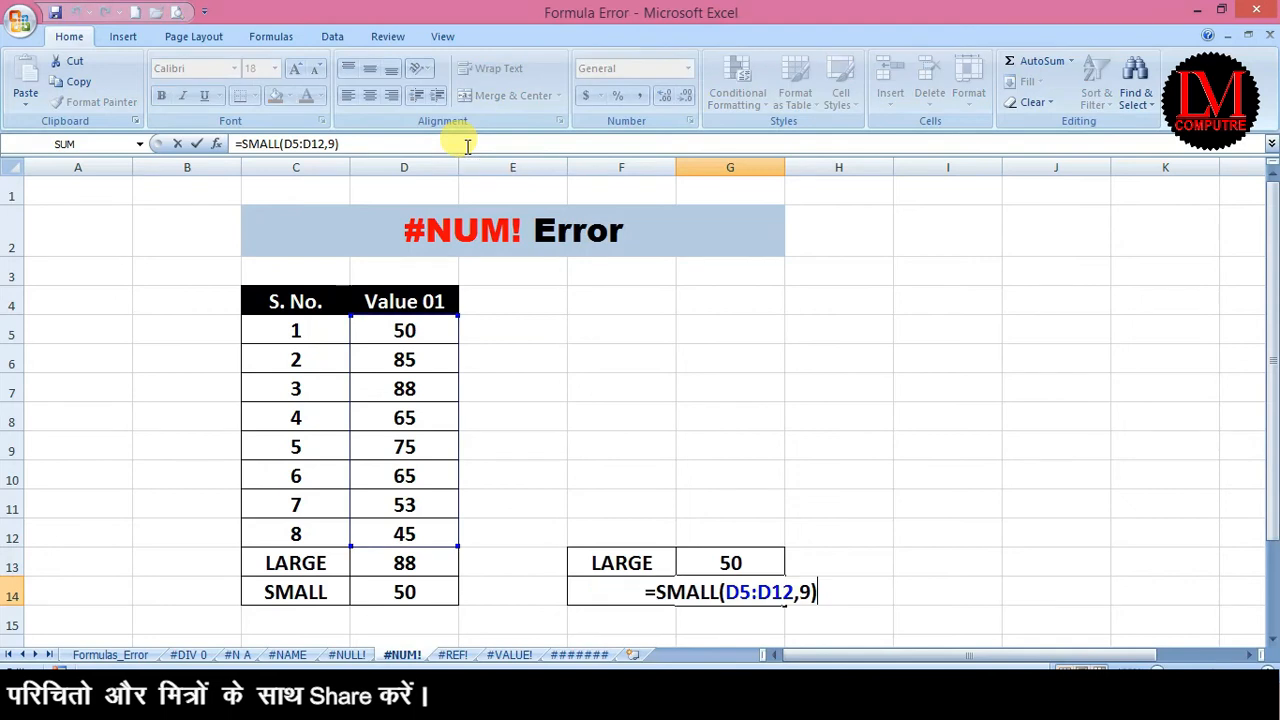
pyautogui.press('Left')
pyautogui.hotkey('shift', 'Left')
pyautogui.write('10')
pyautogui.press('Return')
pyautogui.press('Up')
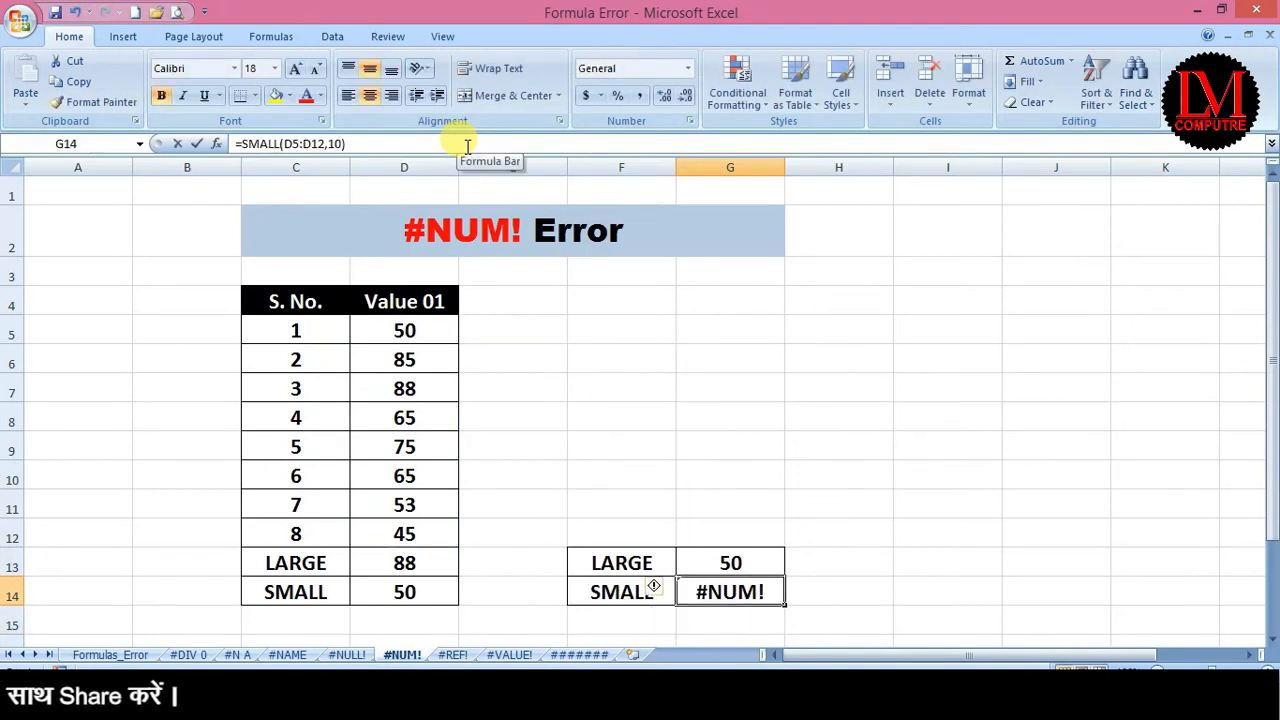
pyautogui.press('F2')
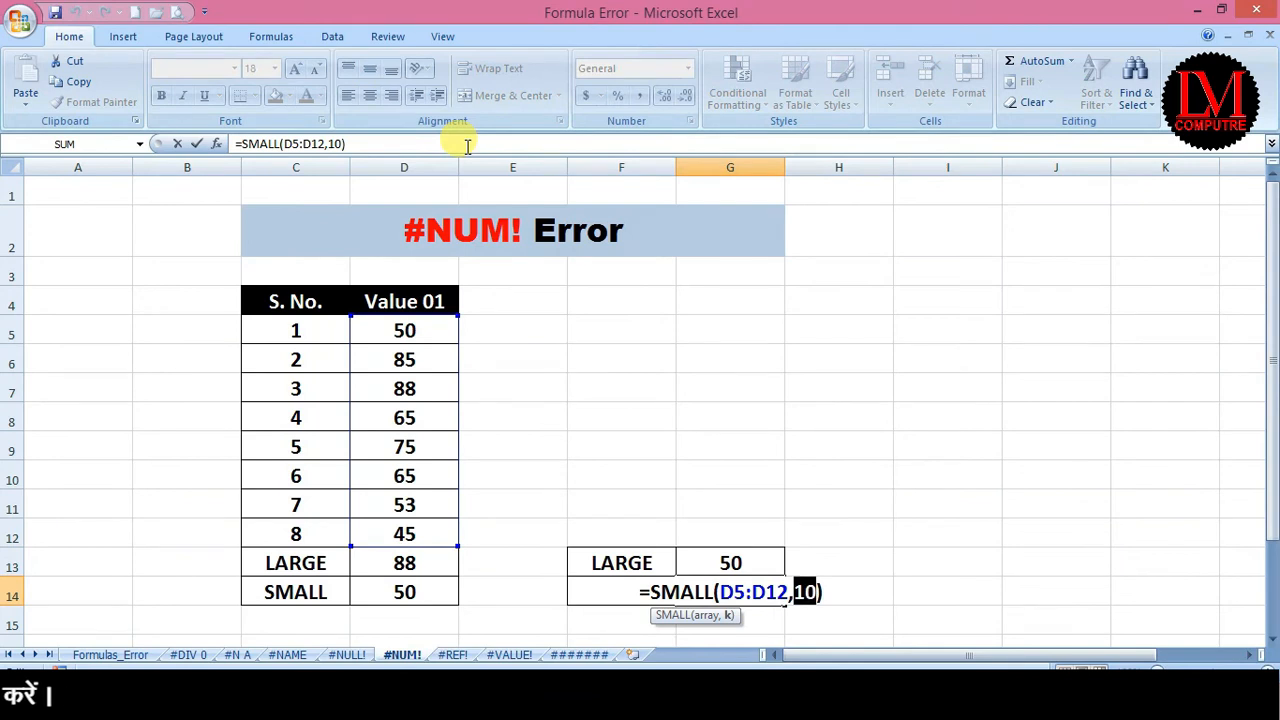
pyautogui.write('3')
pyautogui.press('Return')
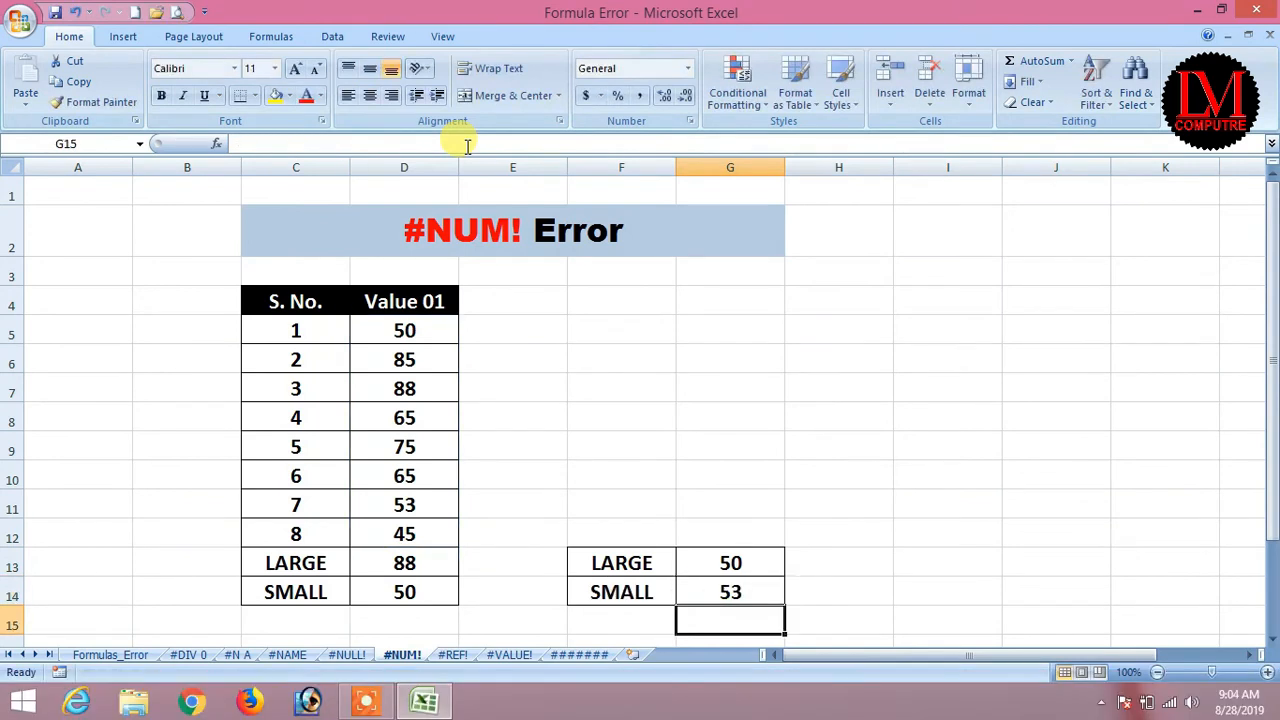
pyautogui.press('Up')
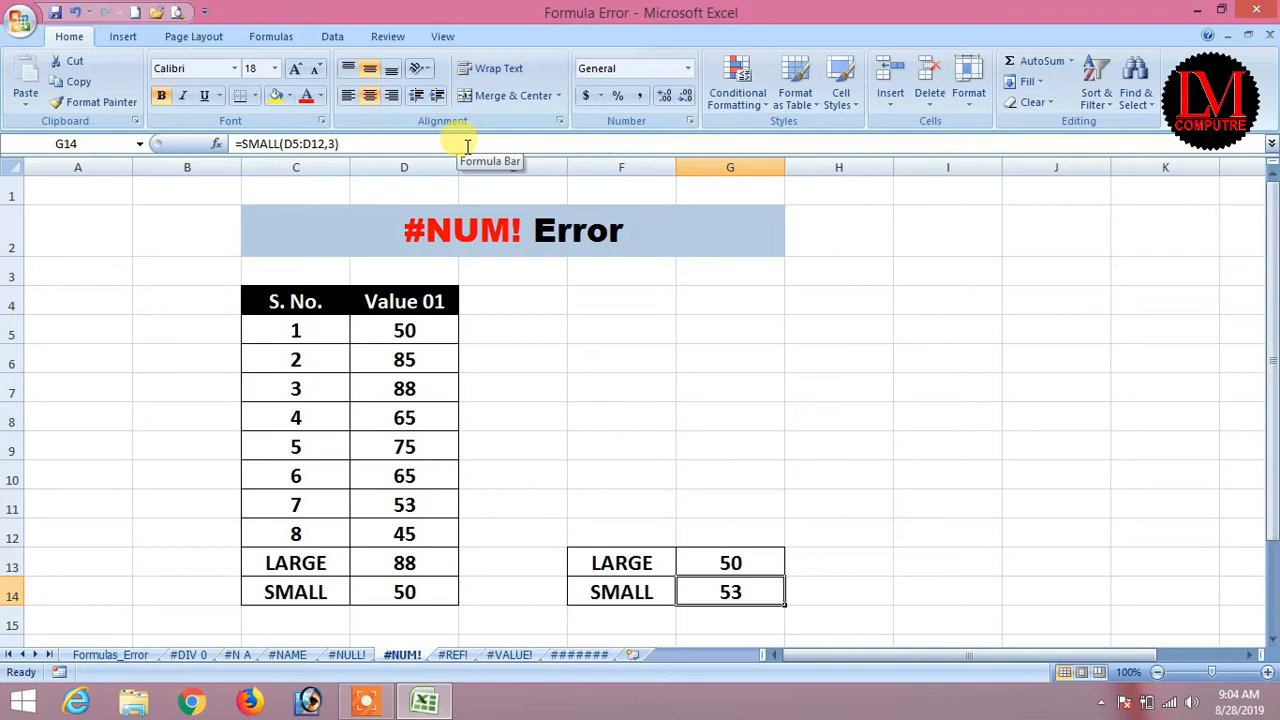
pyautogui.click(124, 656)
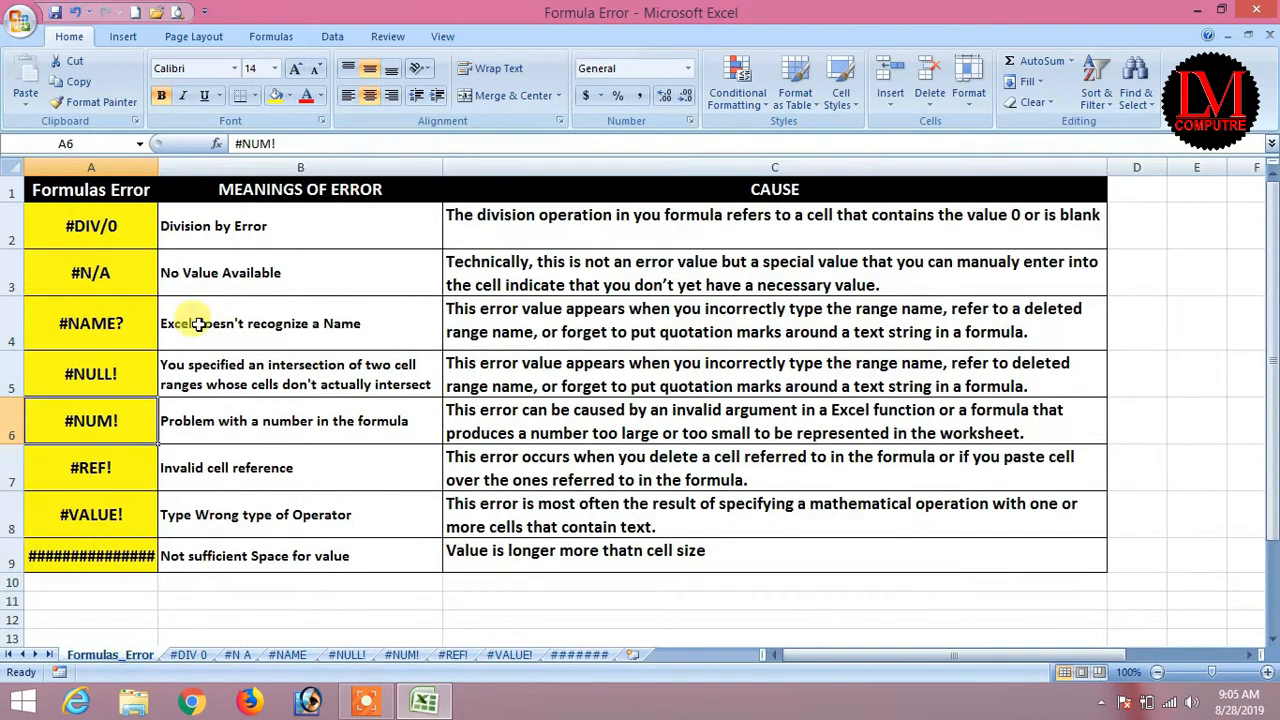
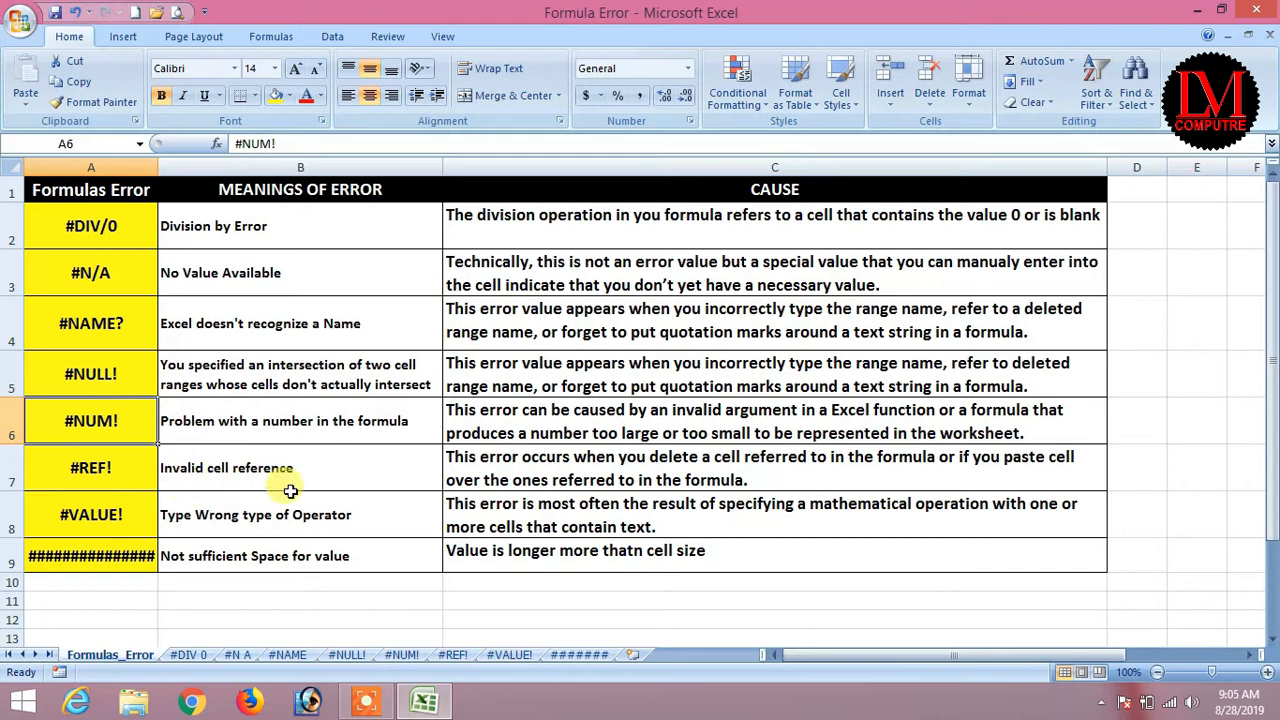
# Open the #REF! sheet and check the values in C5, C7 and C9 and C10's total formula.
pyautogui.click(450, 656)
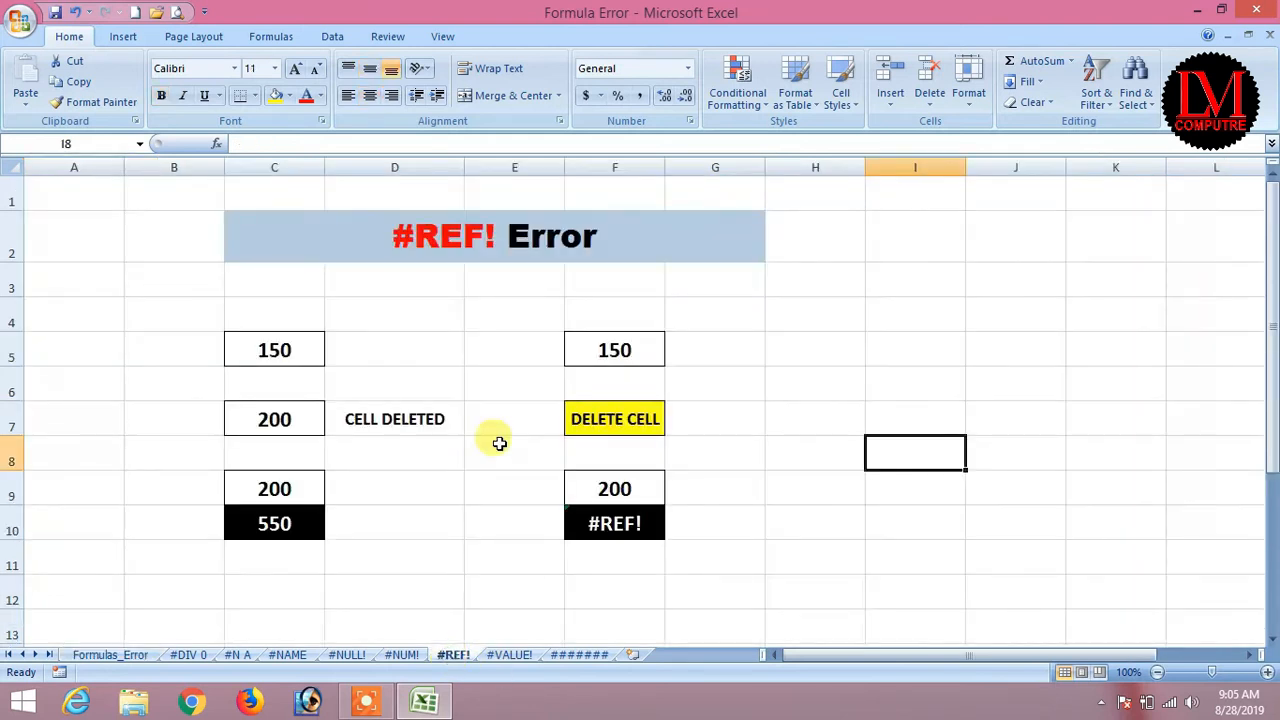
pyautogui.click(398, 448)
pyautogui.click(296, 349)
pyautogui.click(269, 423)
pyautogui.click(265, 486)
pyautogui.click(273, 524)
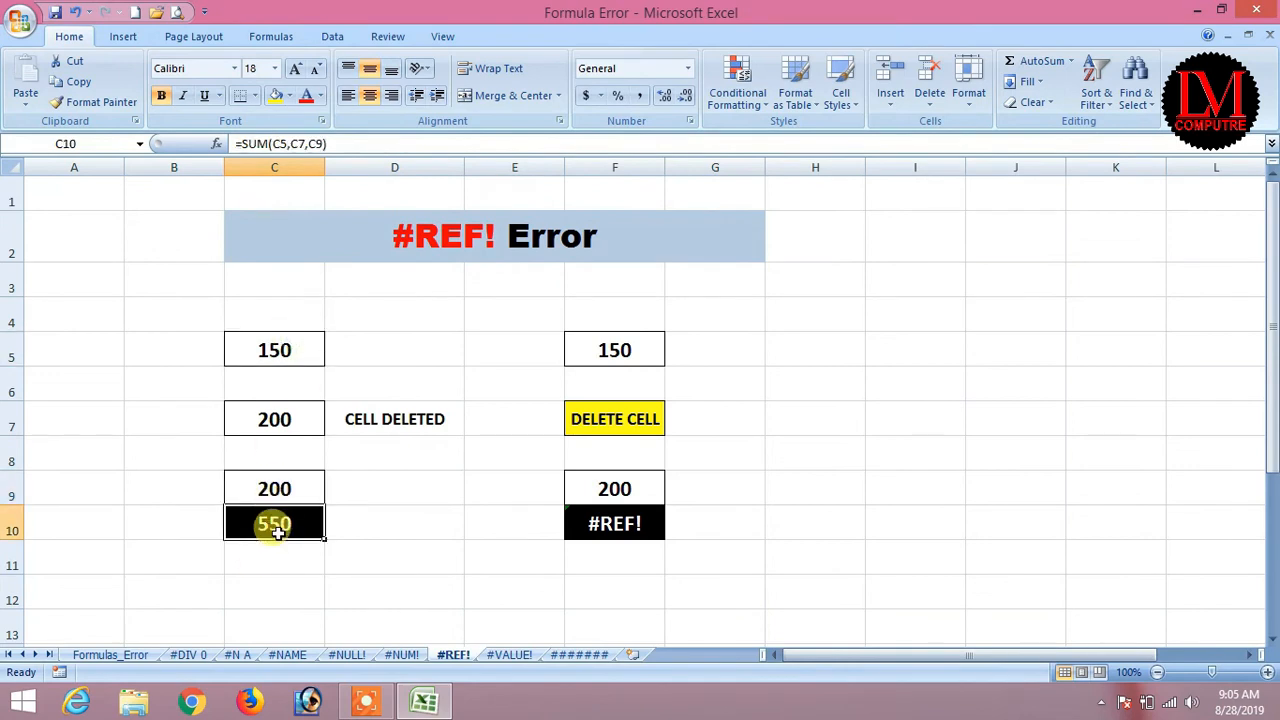
# Replace C10's SUM formula with =C5+C7+C9, keeping the total at 550.
pyautogui.press('Delete')
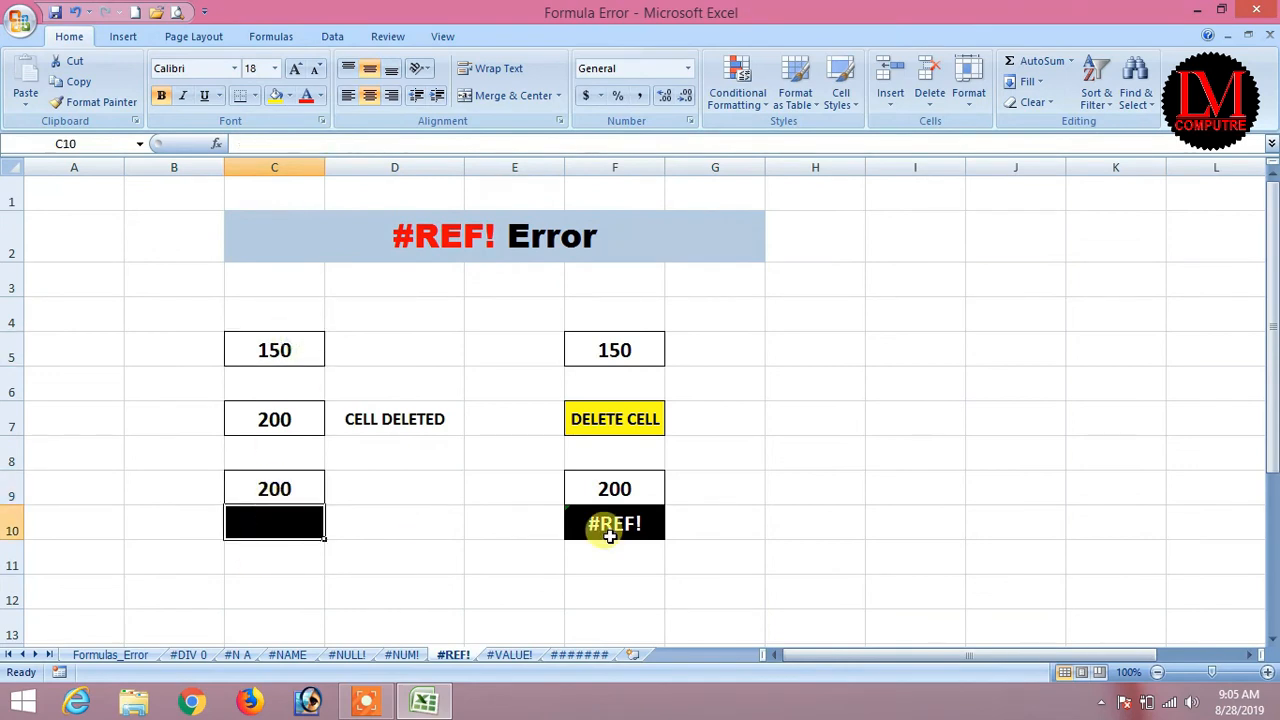
pyautogui.write('=')
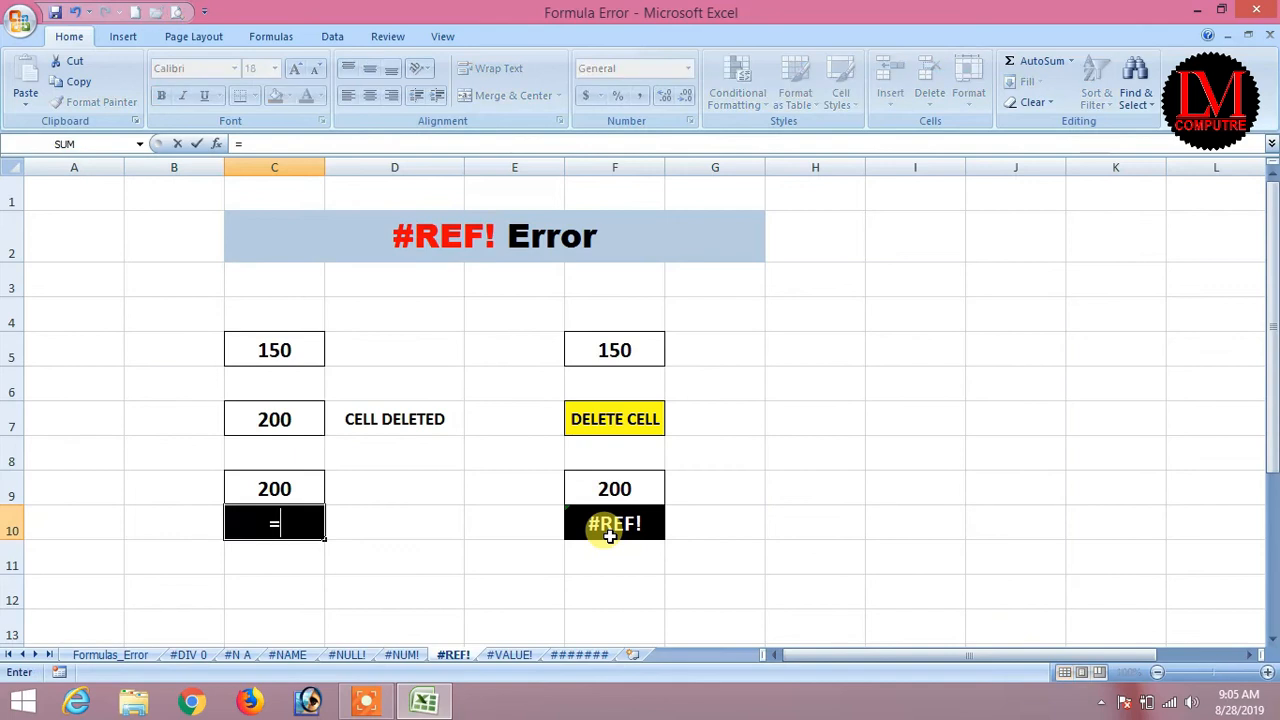
pyautogui.press('Up')
pyautogui.press('Up')
pyautogui.press('Up')
pyautogui.press('Up')
pyautogui.press('Up')
pyautogui.write('+')
pyautogui.press('Up')
pyautogui.press('Up')
pyautogui.write('+')
pyautogui.press('Up')
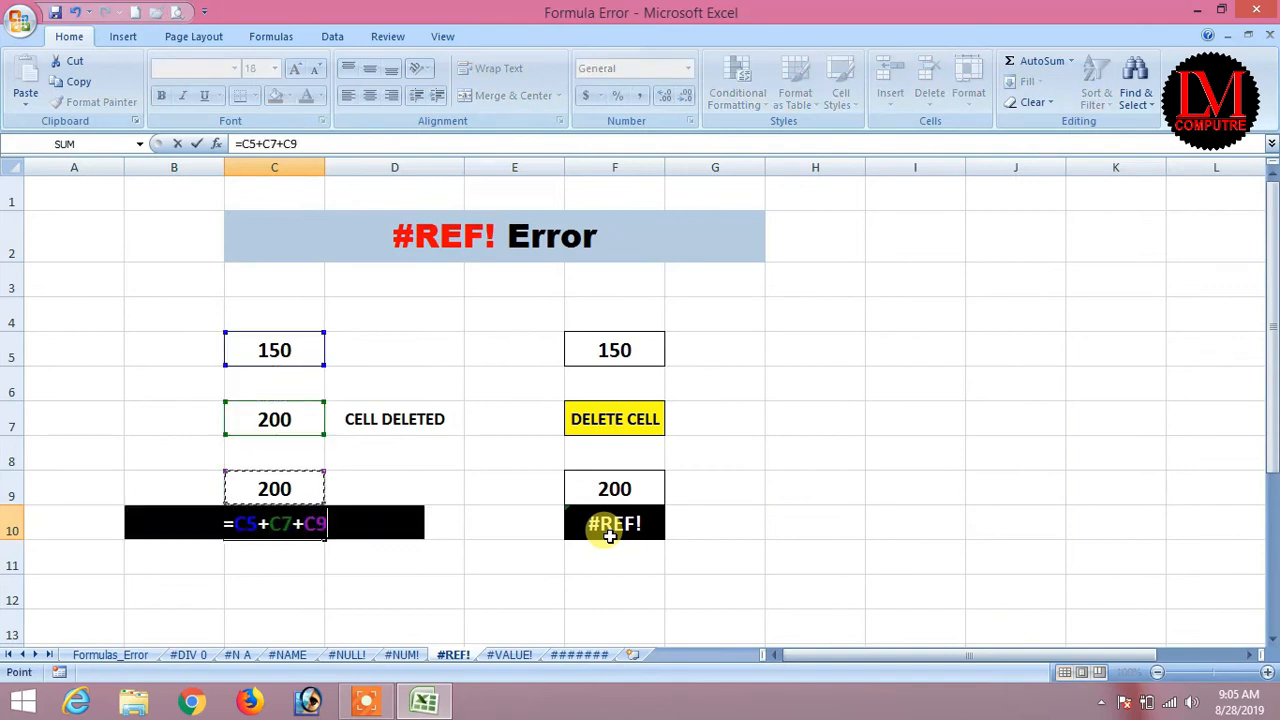
pyautogui.press('Return')
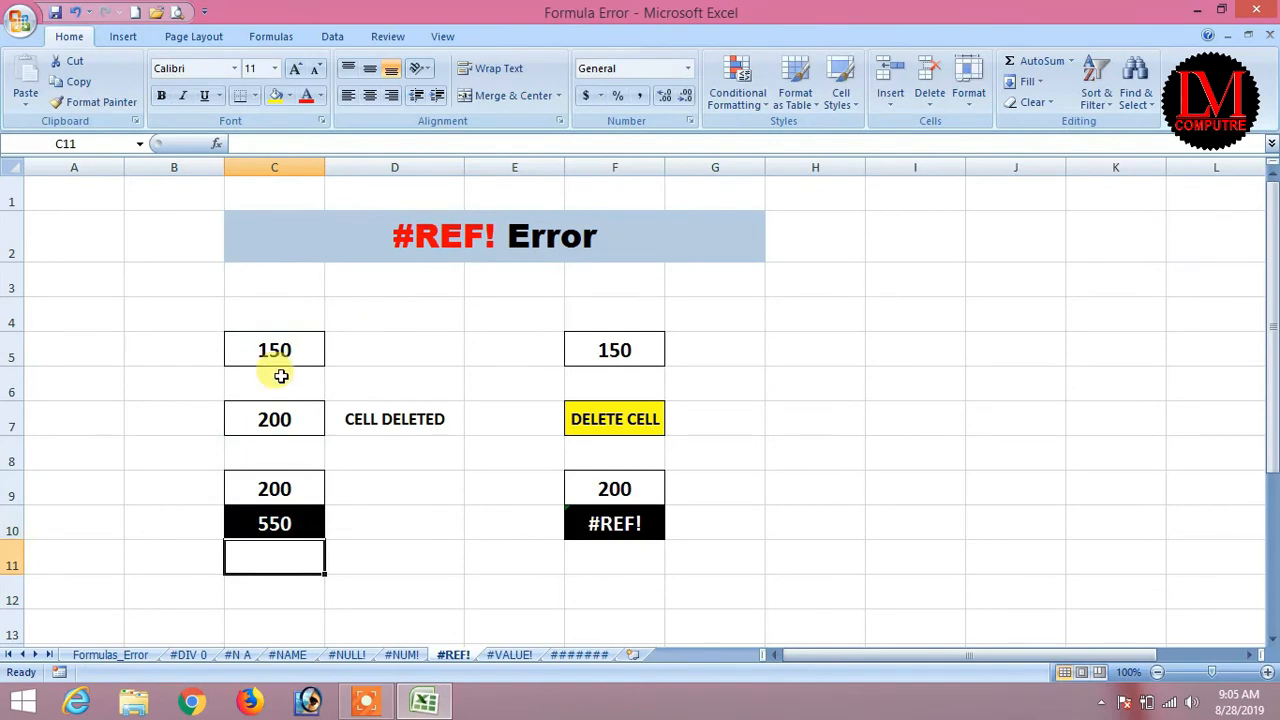
pyautogui.rightClick(243, 419)
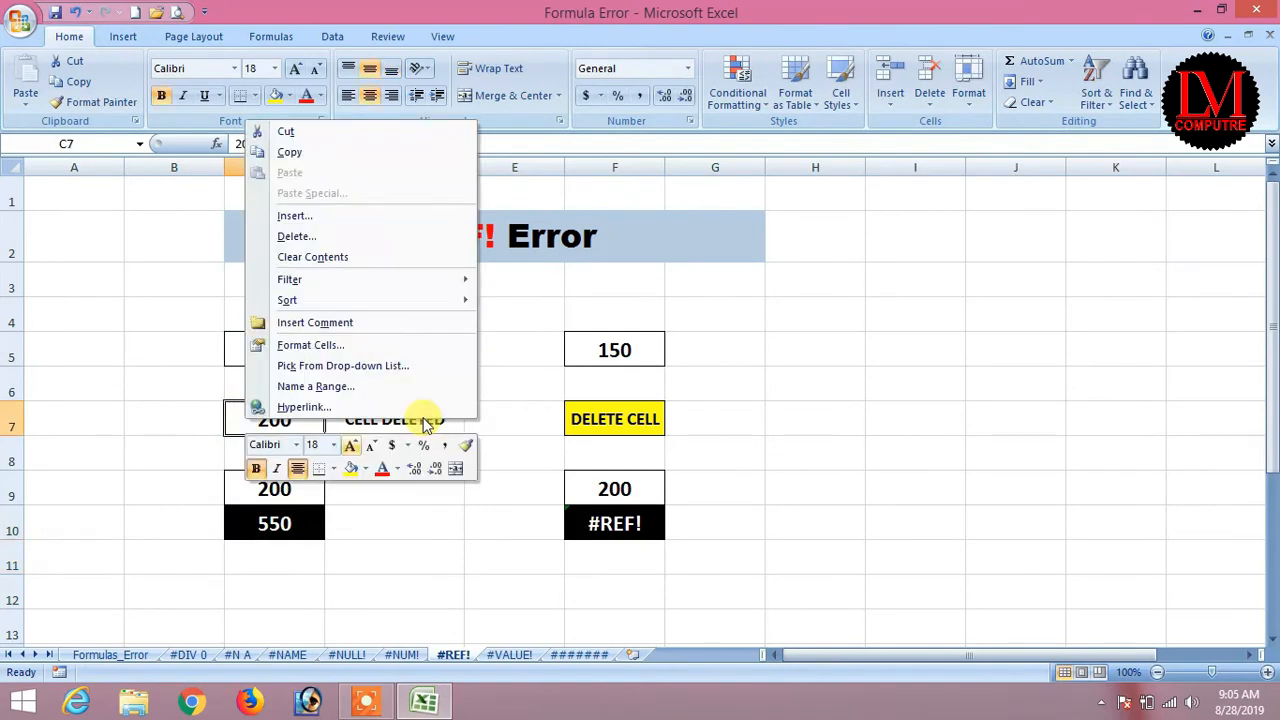
pyautogui.click(330, 236)
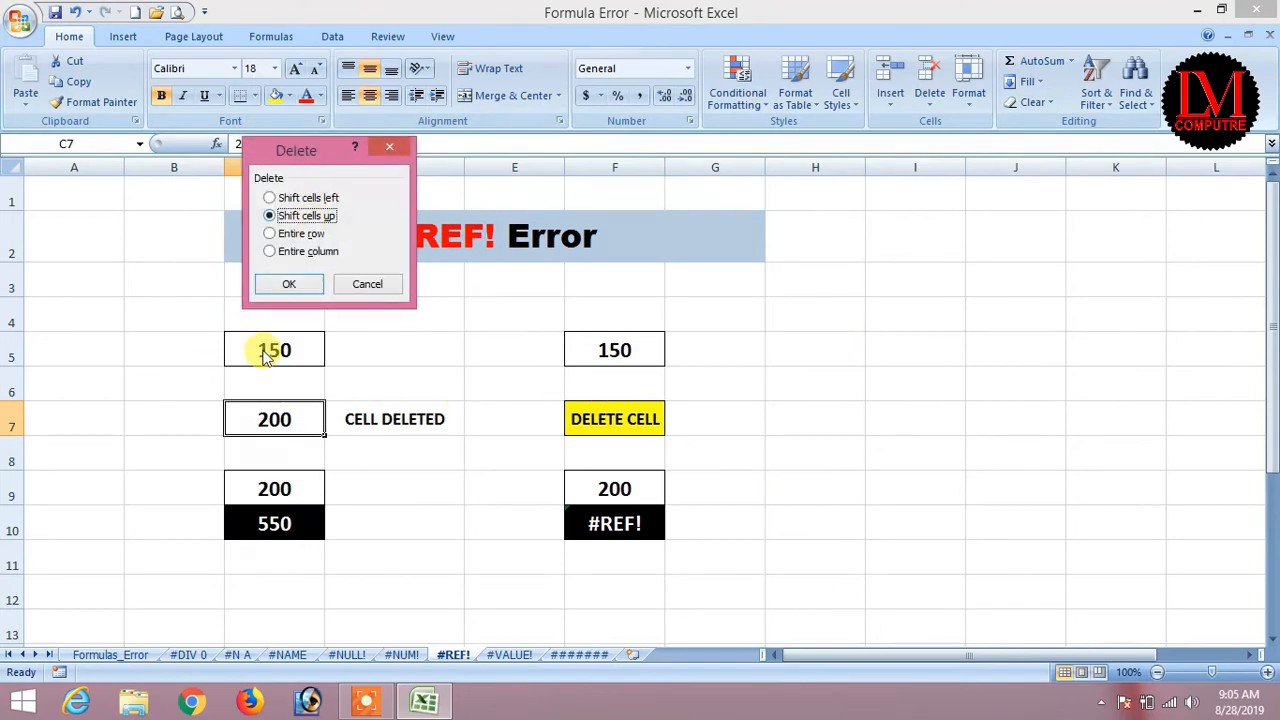
pyautogui.click(292, 285)
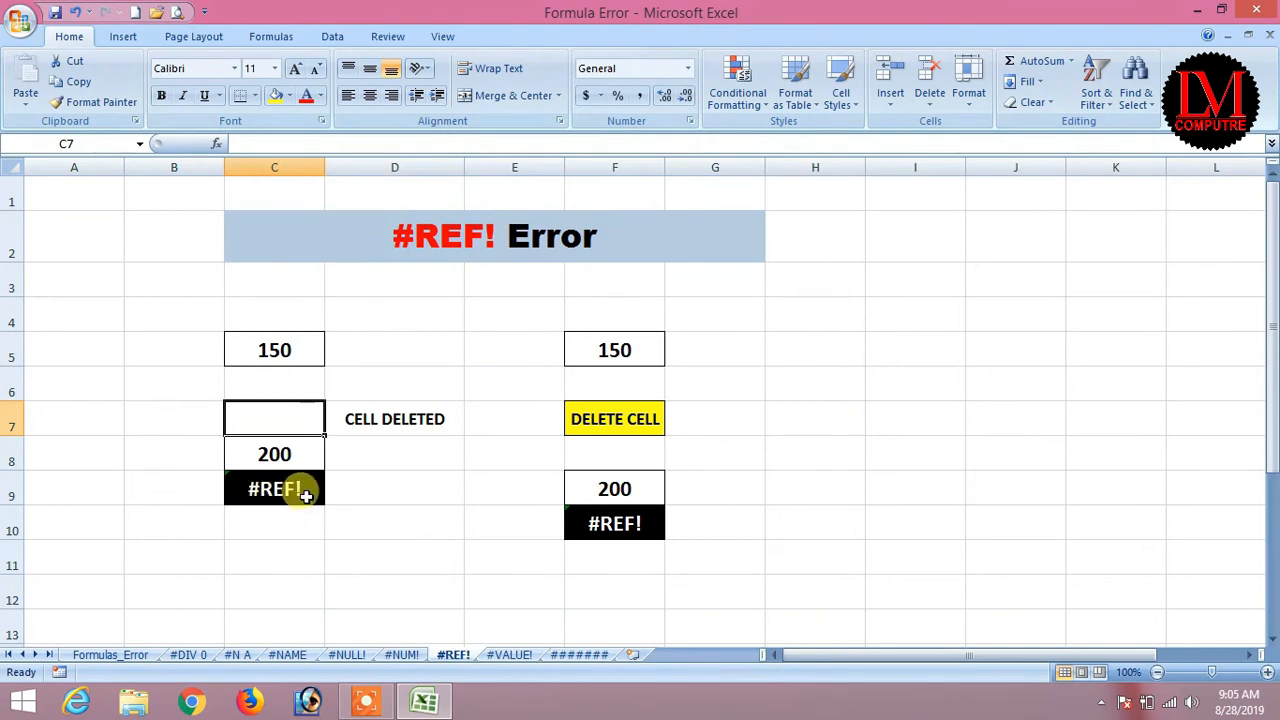
pyautogui.click(262, 482)
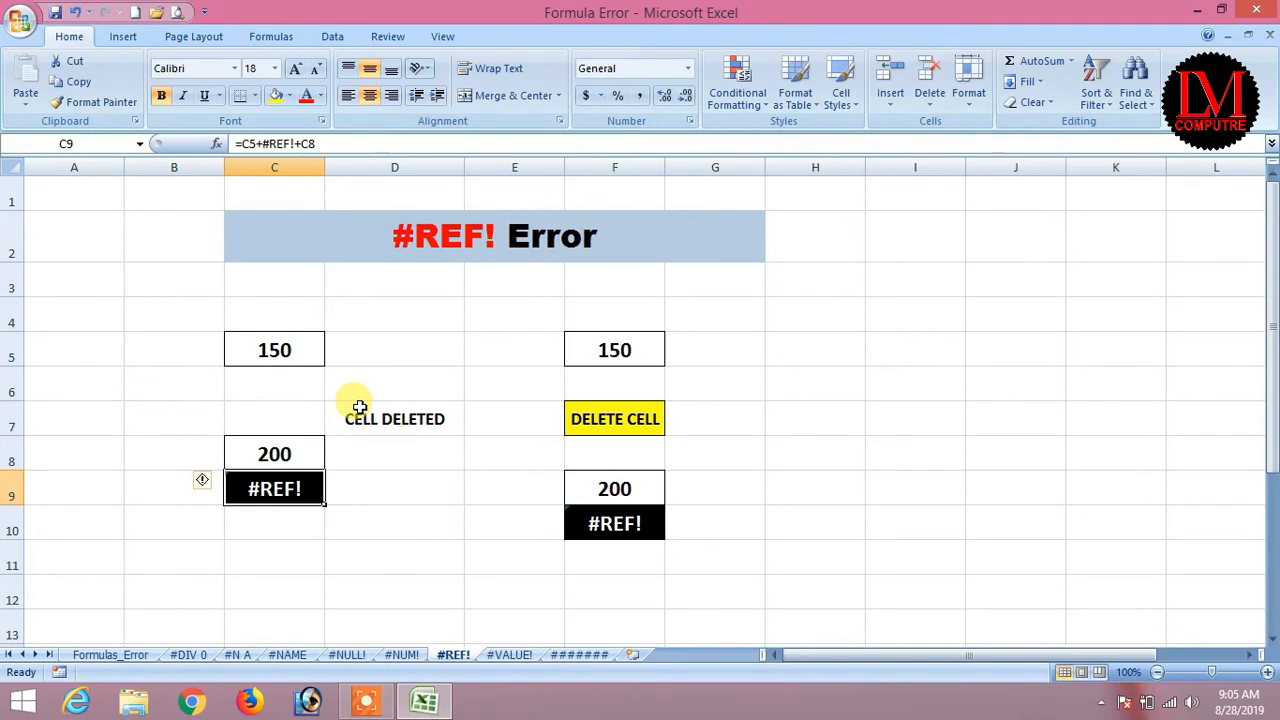
pyautogui.moveTo(292, 143); pyautogui.dragTo(263, 143)
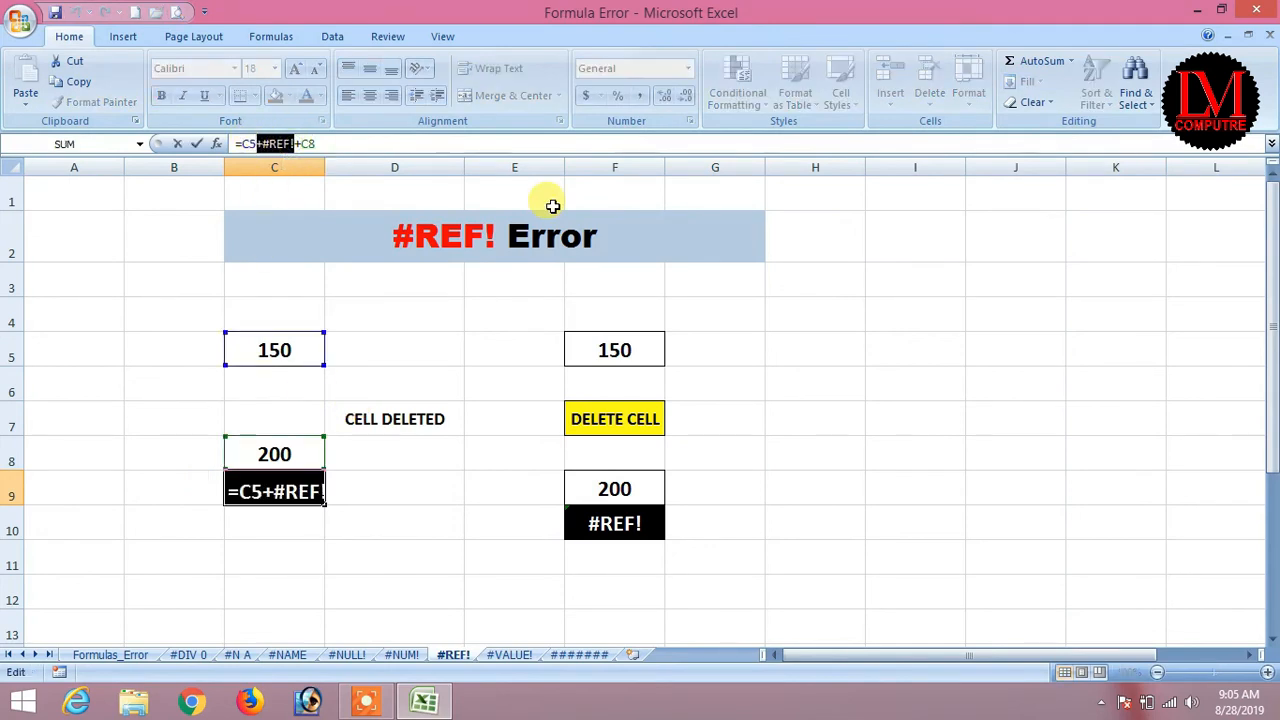
pyautogui.write('C8')
pyautogui.press('Return')
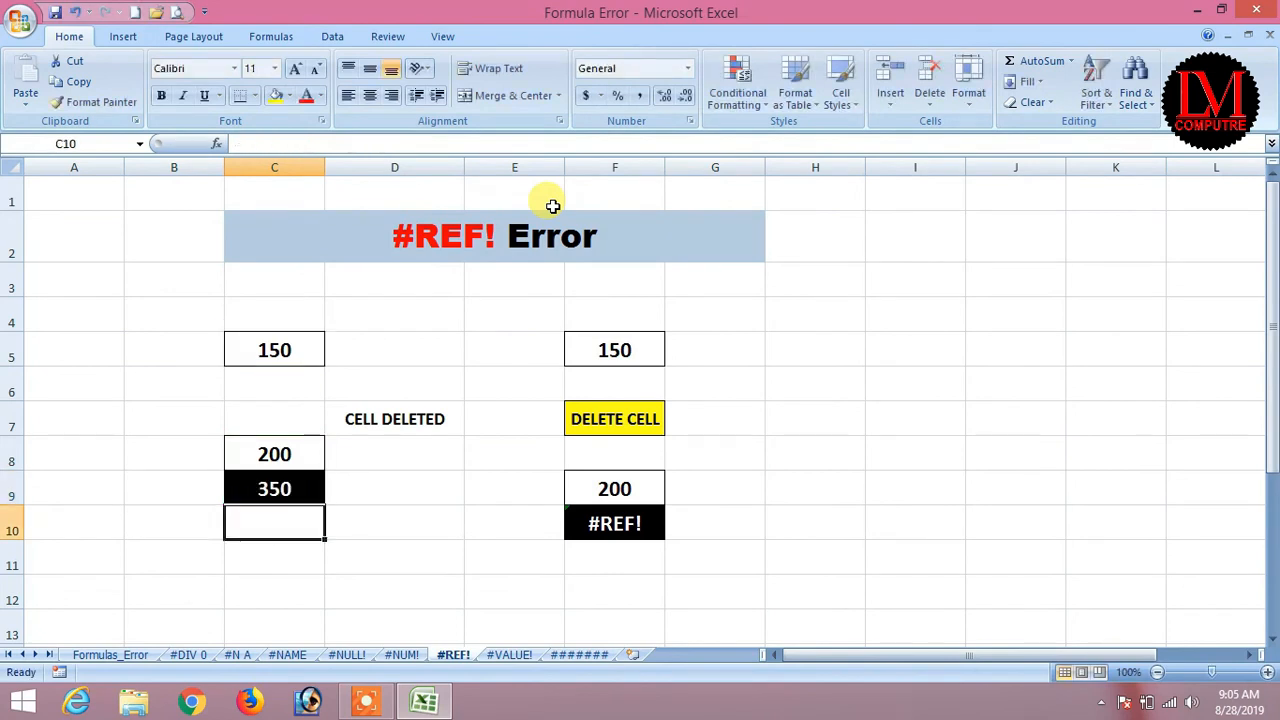
pyautogui.hotkey('ctrl', 'z')
pyautogui.hotkey('ctrl', 'z')
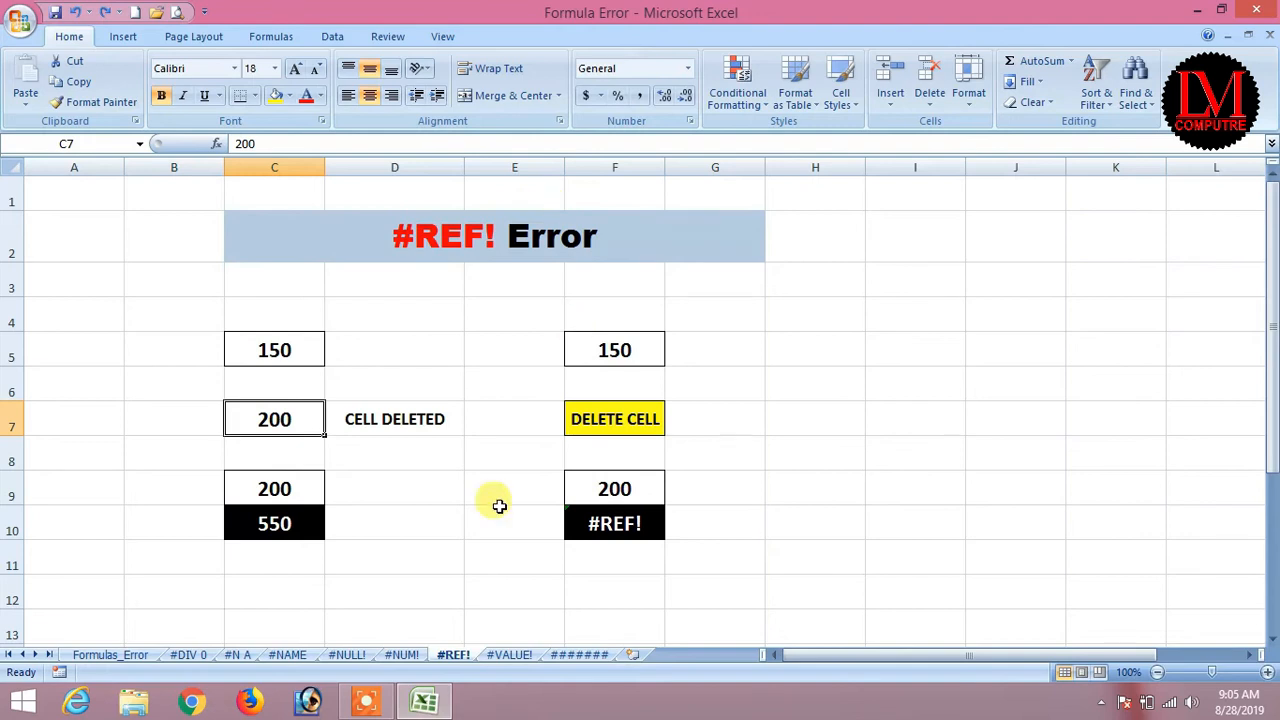
# Copy the F5:F10 example block and paste it into C12:C17.
pyautogui.click(617, 526)
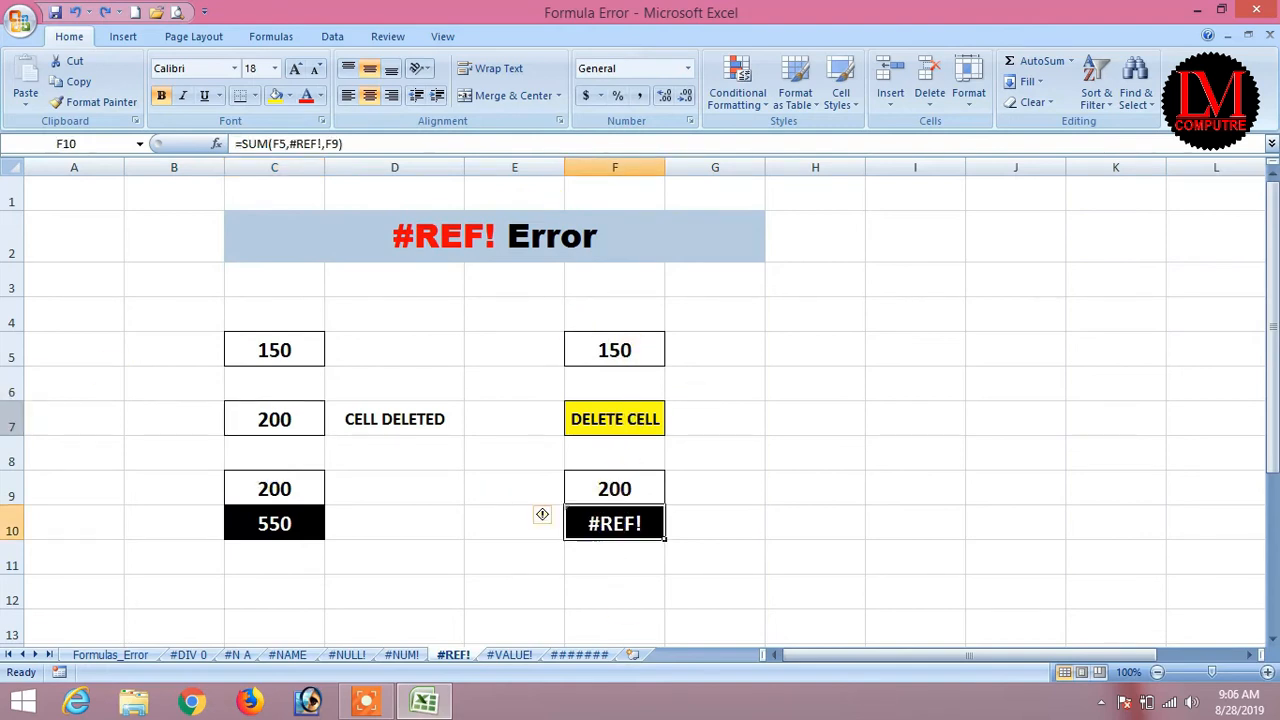
pyautogui.click(20, 426)
pyautogui.click(897, 489)
pyautogui.moveTo(597, 336); pyautogui.dragTo(614, 522)
pyautogui.rightClick(614, 522)
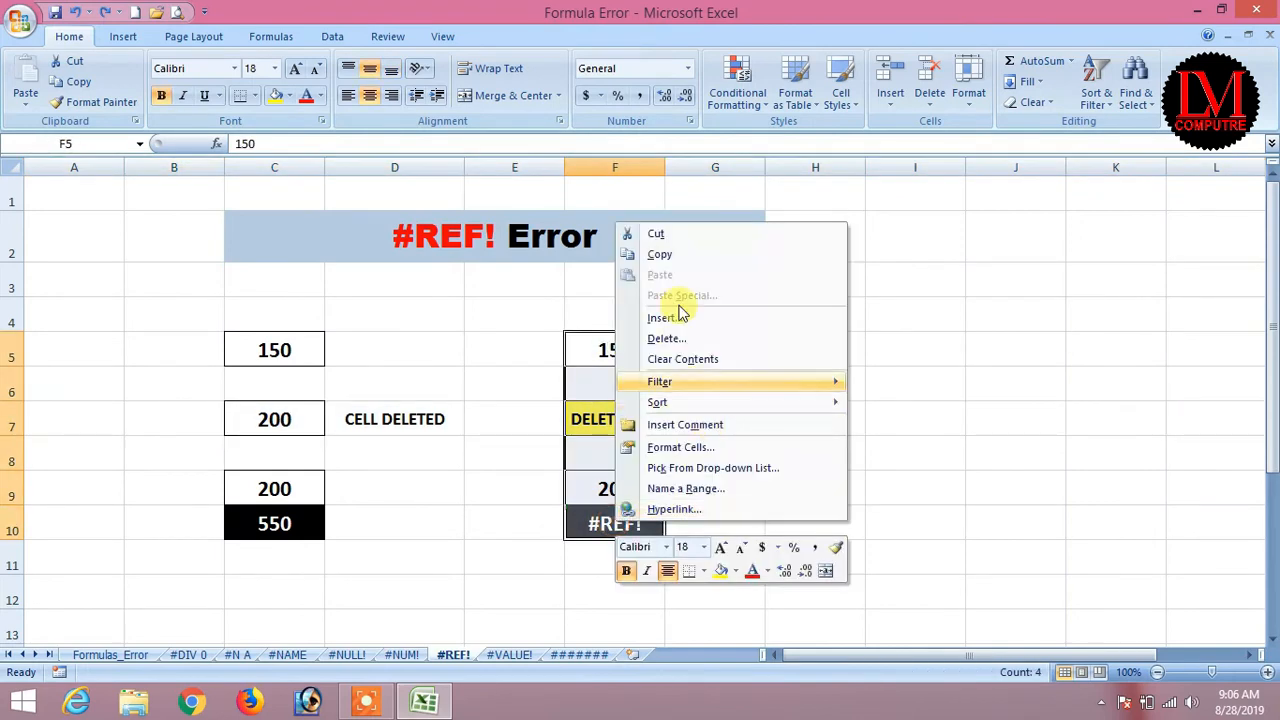
pyautogui.click(671, 253)
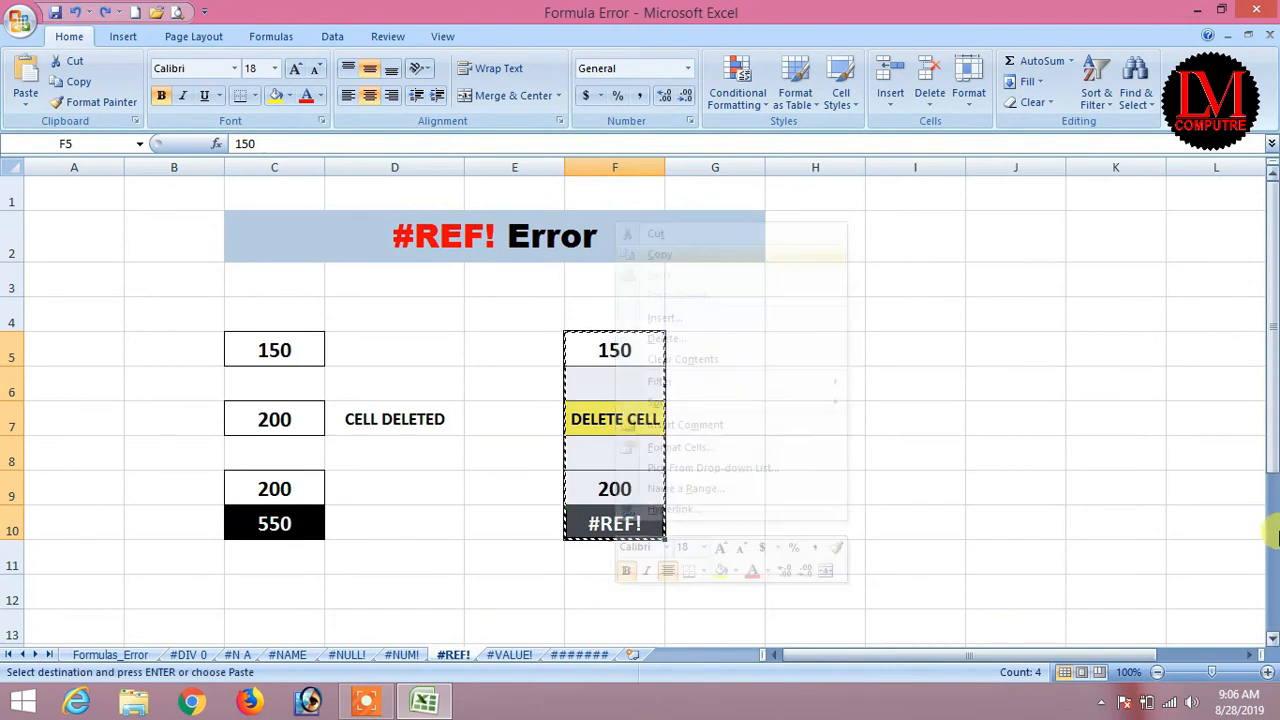
pyautogui.scroll(-2, 952, 527)
pyautogui.click(266, 378)
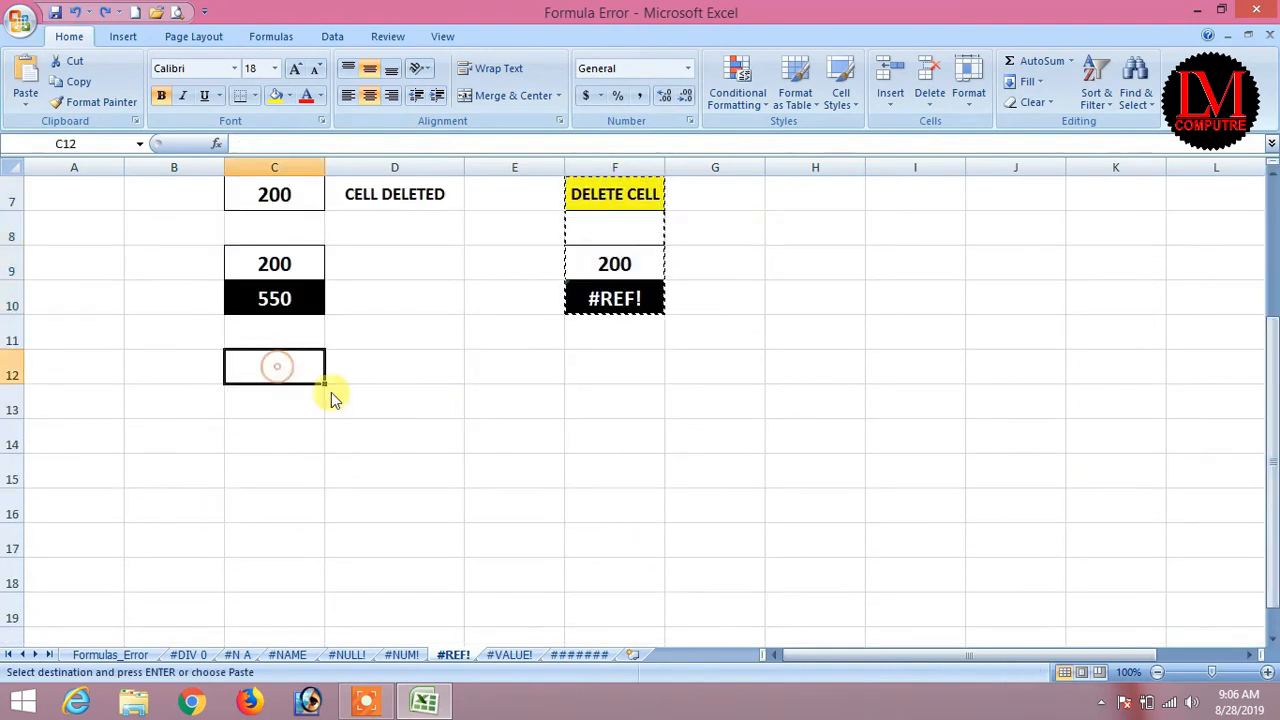
pyautogui.rightClick(281, 367)
pyautogui.click(324, 420)
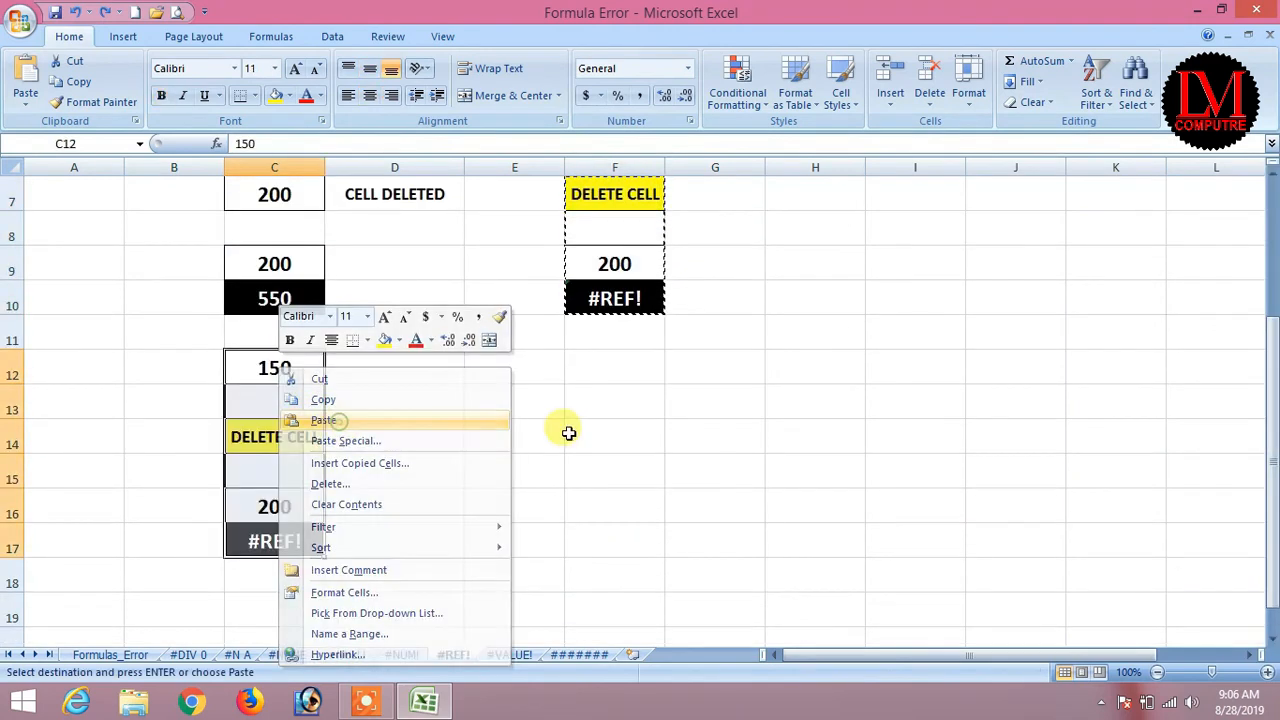
# Rebuild C17's #REF! total as =SUM(C12:C16), showing 350.
pyautogui.click(255, 536)
pyautogui.press('Escape')
pyautogui.write('=')
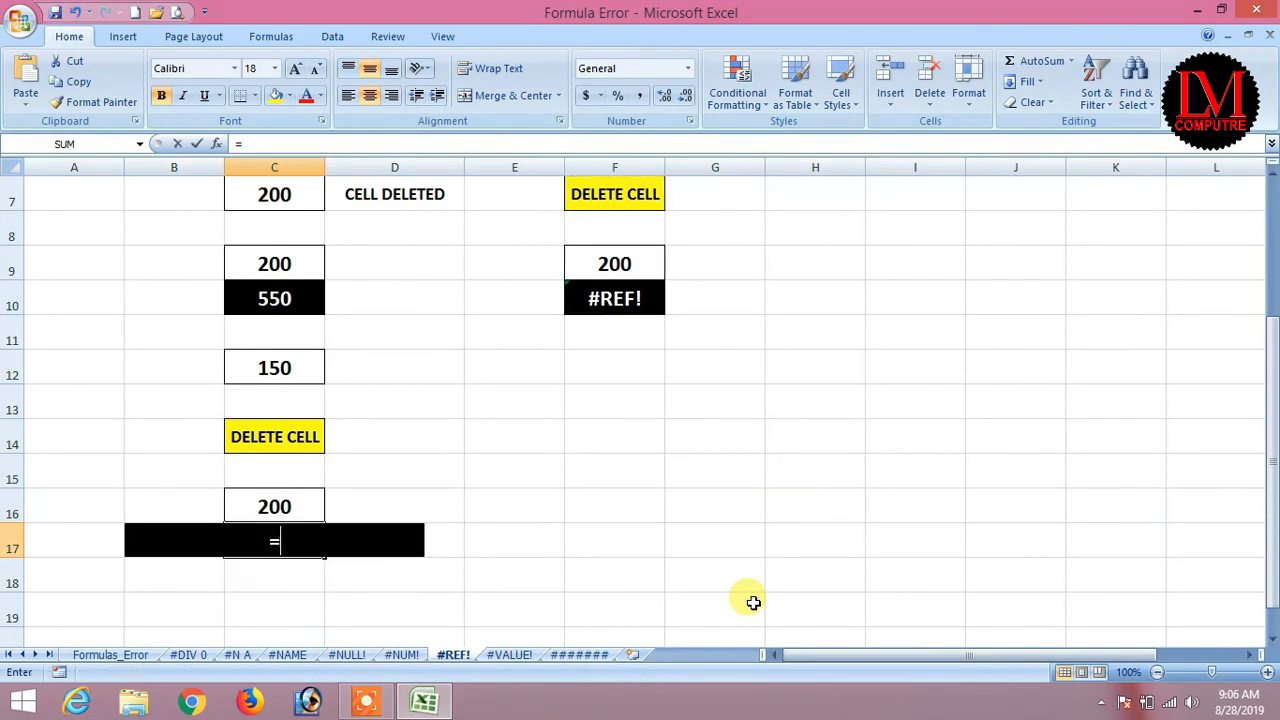
pyautogui.write('sum(')
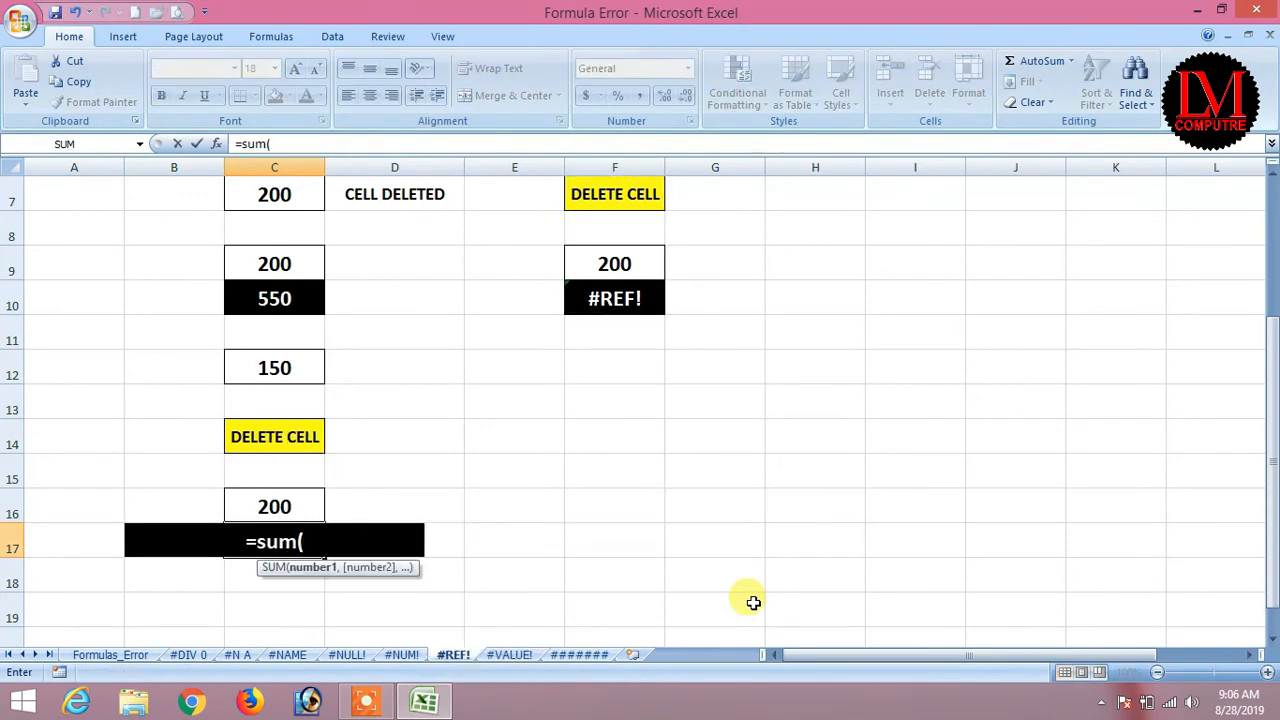
pyautogui.press('Up')
pyautogui.press('Up')
pyautogui.press('Up')
pyautogui.press('Up')
pyautogui.press('Up')
pyautogui.hotkey('shift', 'Down')
pyautogui.hotkey('shift', 'Down')
pyautogui.hotkey('shift', 'Down')
pyautogui.hotkey('shift', 'Down')
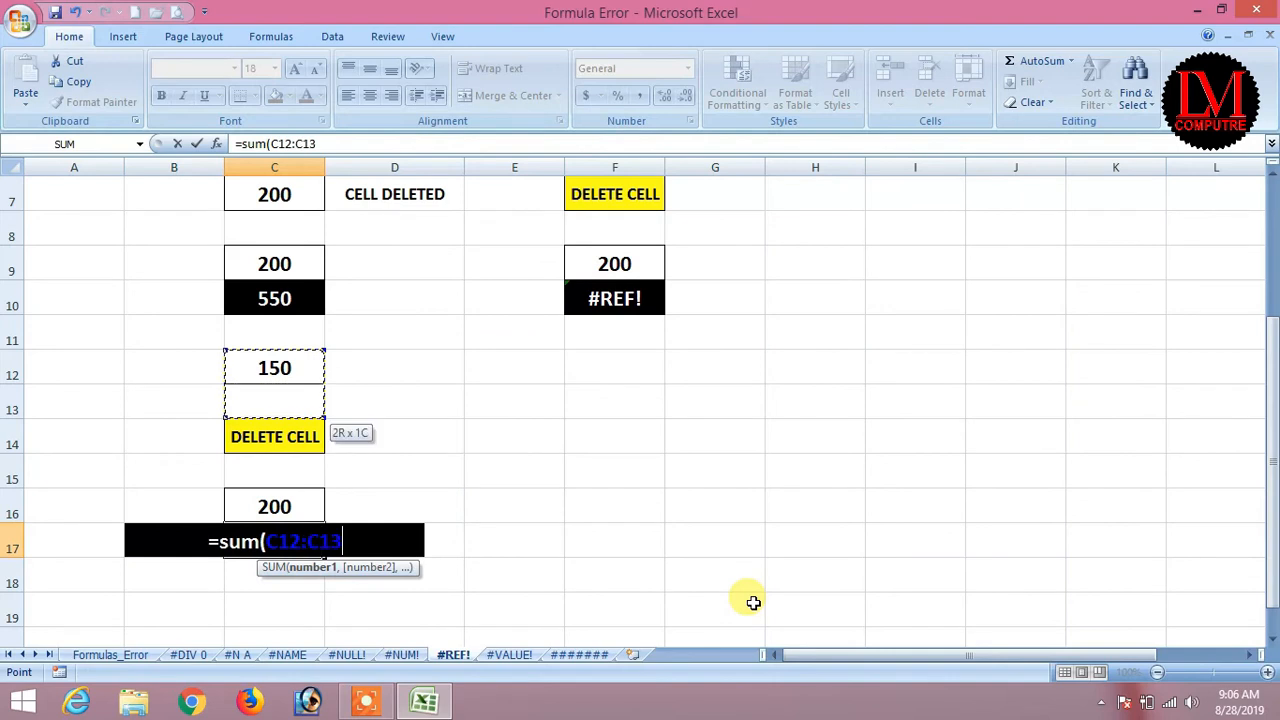
pyautogui.write(')')
pyautogui.press('Return')
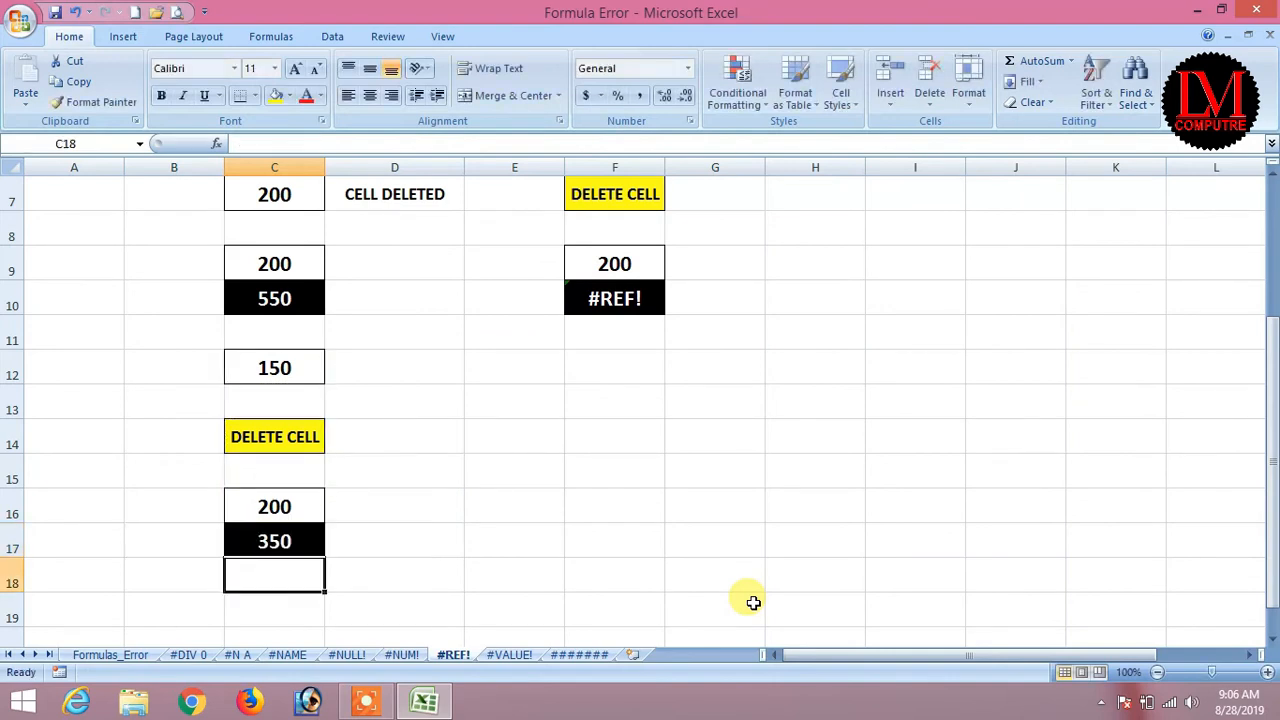
# Delete row 14 of the copied example and check the total's formula afterwards.
pyautogui.click(12, 444)
pyautogui.rightClick(14, 447)
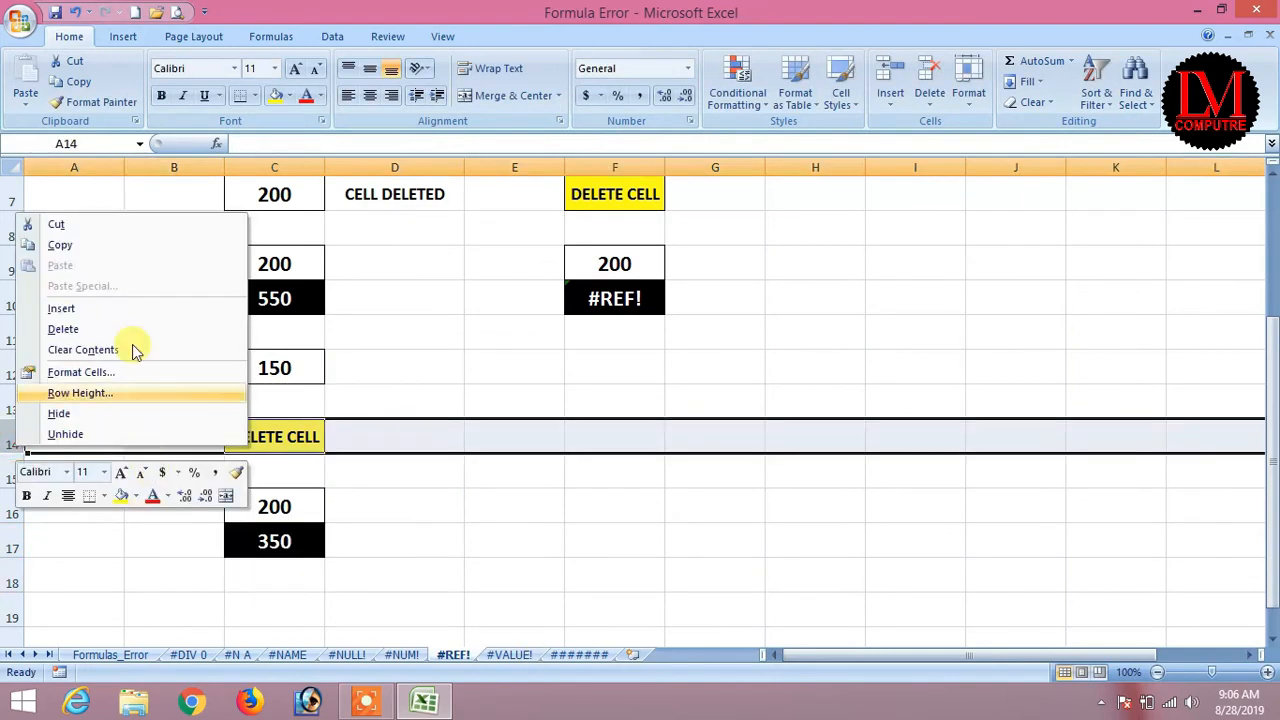
pyautogui.click(97, 335)
pyautogui.click(496, 538)
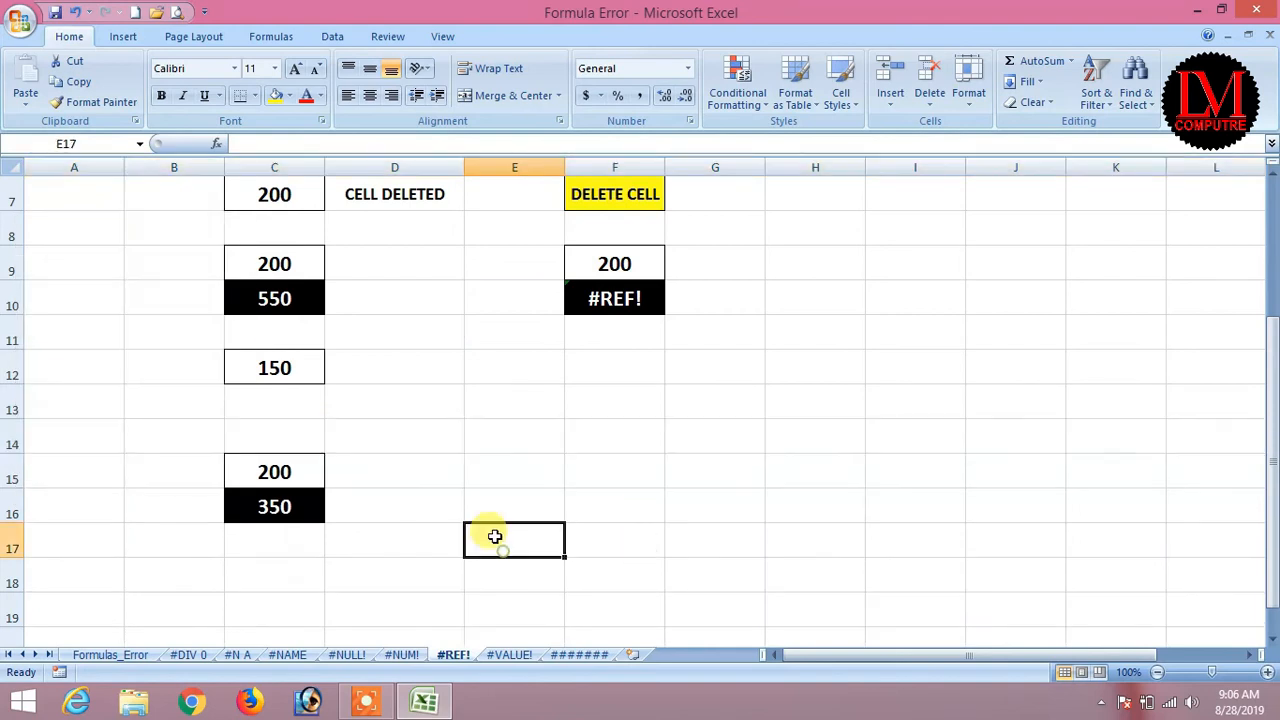
pyautogui.click(272, 510)
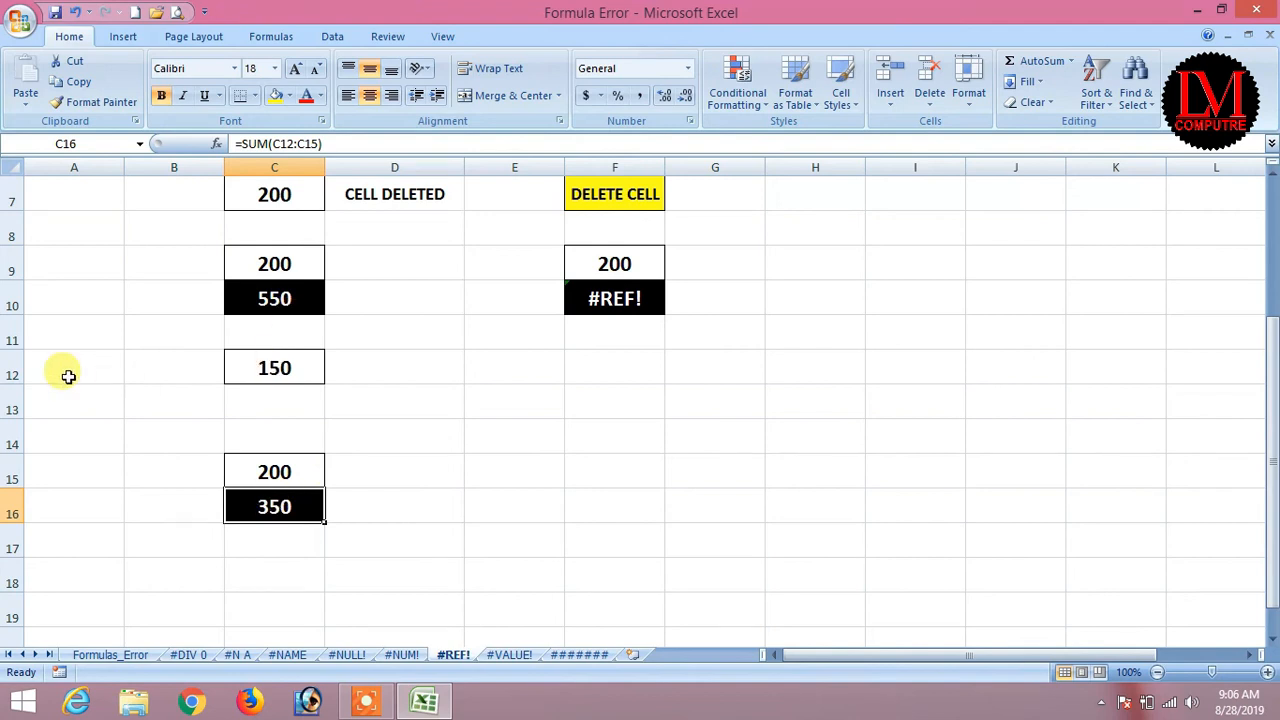
# Delete rows 12–16 to remove the copied example, then recheck the F10 total.
pyautogui.moveTo(12, 375); pyautogui.dragTo(14, 515)
pyautogui.rightClick(27, 520)
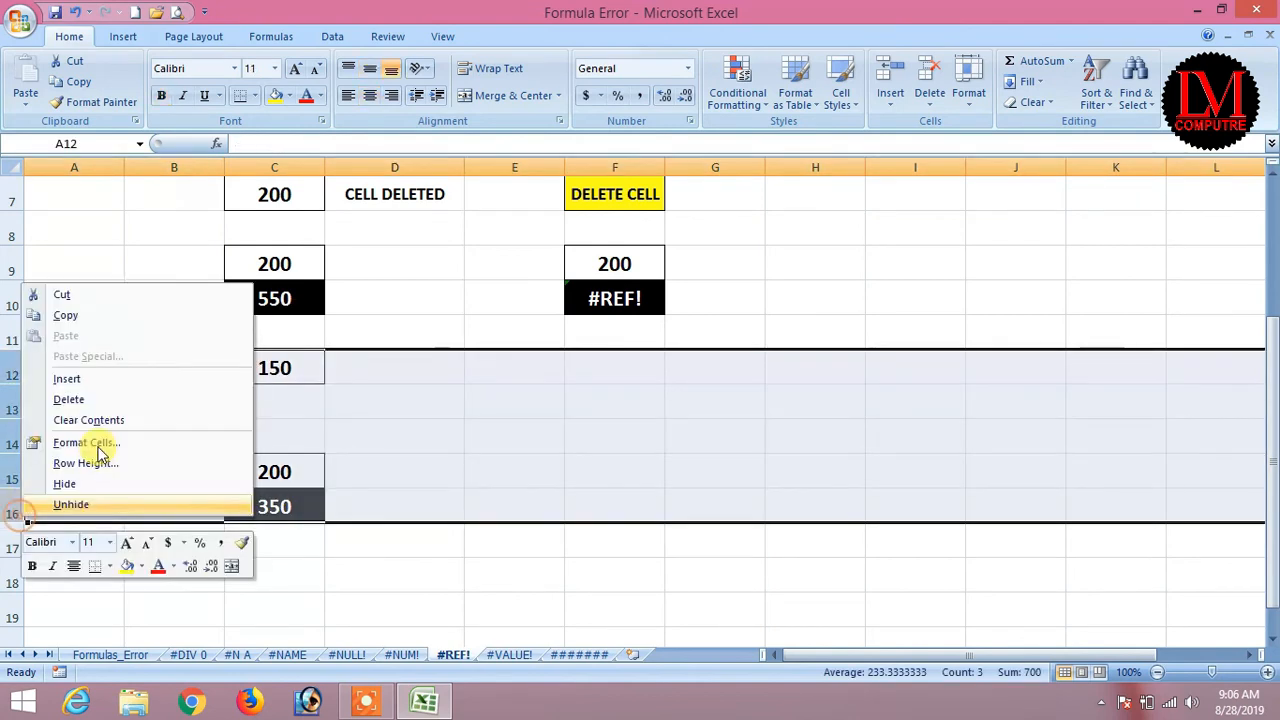
pyautogui.click(175, 401)
pyautogui.moveTo(1272, 386); pyautogui.dragTo(1270, 285)
pyautogui.click(818, 423)
pyautogui.click(600, 478)
pyautogui.click(624, 385)
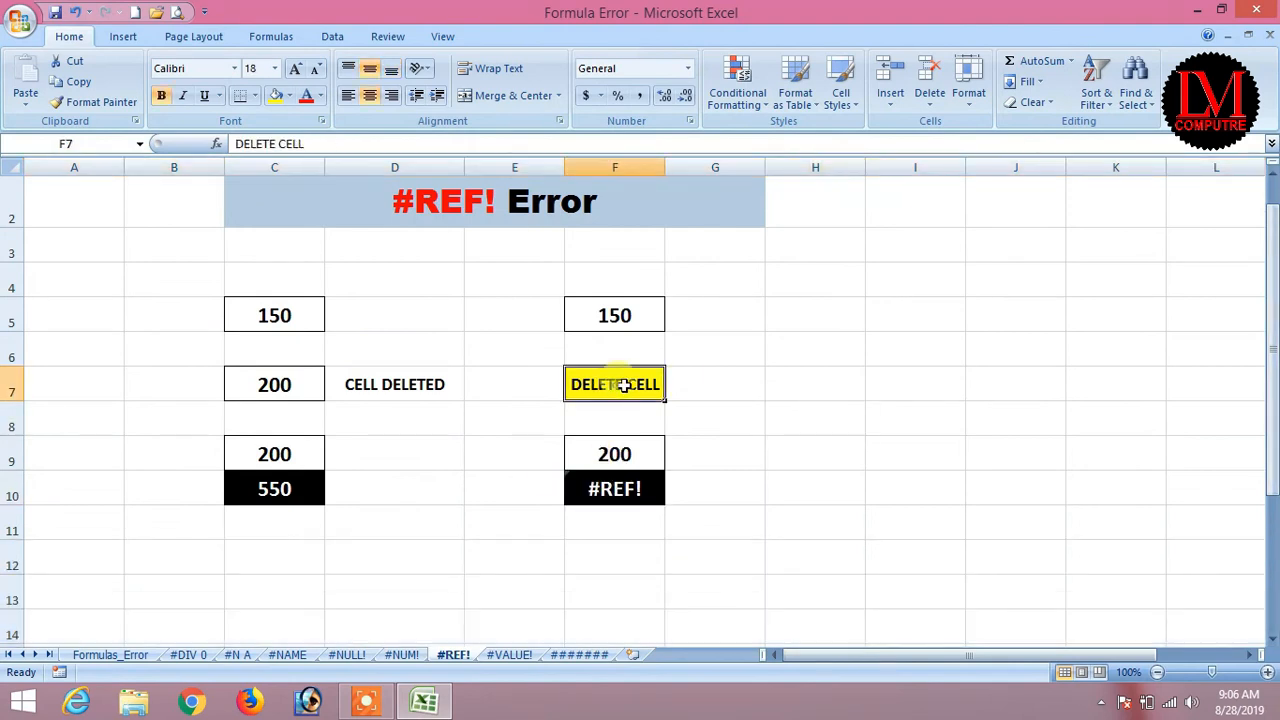
# Enter 85 in F7 and rebuild F10 as =F5+F7-F9.
pyautogui.write('85')
pyautogui.press('Return')
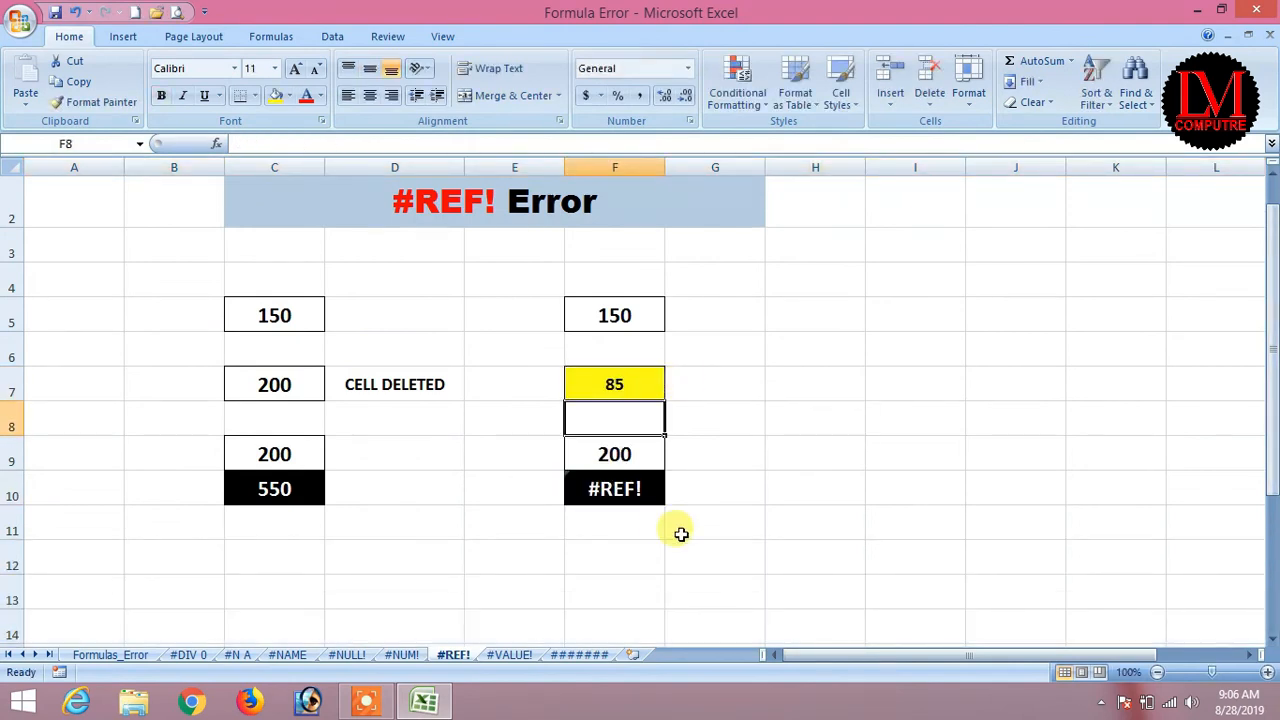
pyautogui.click(610, 486)
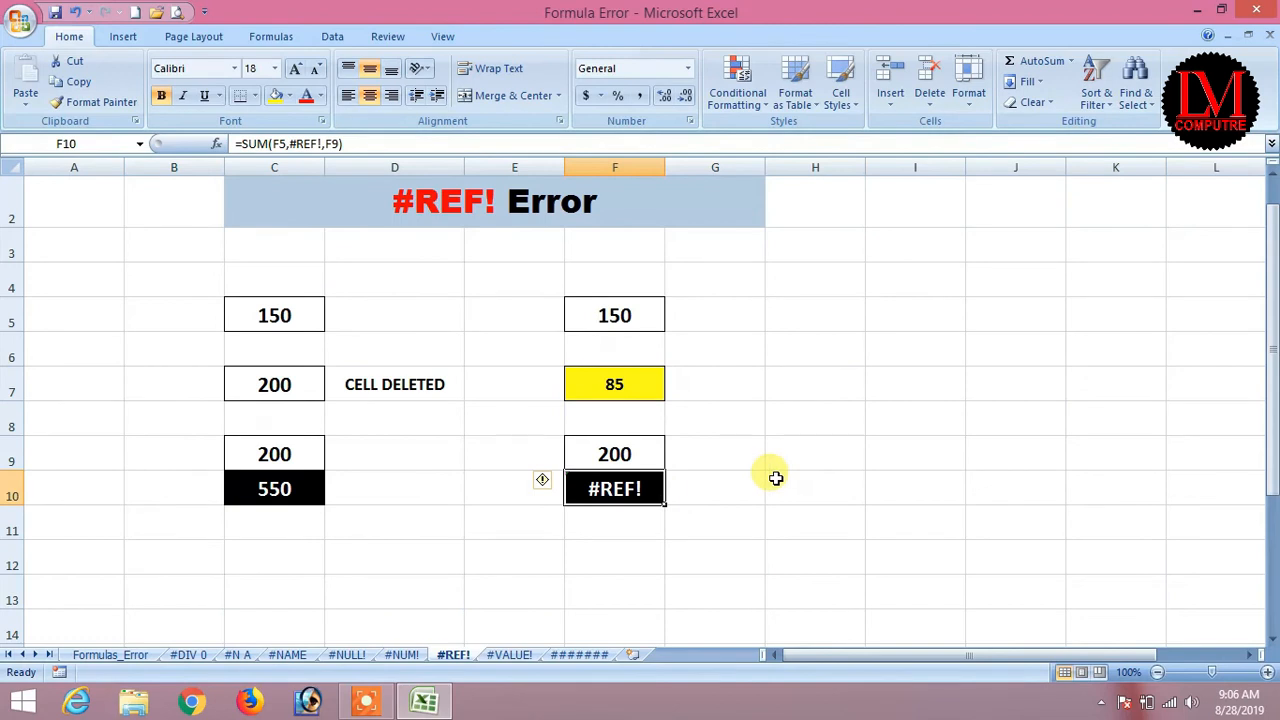
pyautogui.write('=')
pyautogui.press('Up')
pyautogui.press('Up')
pyautogui.press('Up')
pyautogui.press('Up')
pyautogui.press('Up')
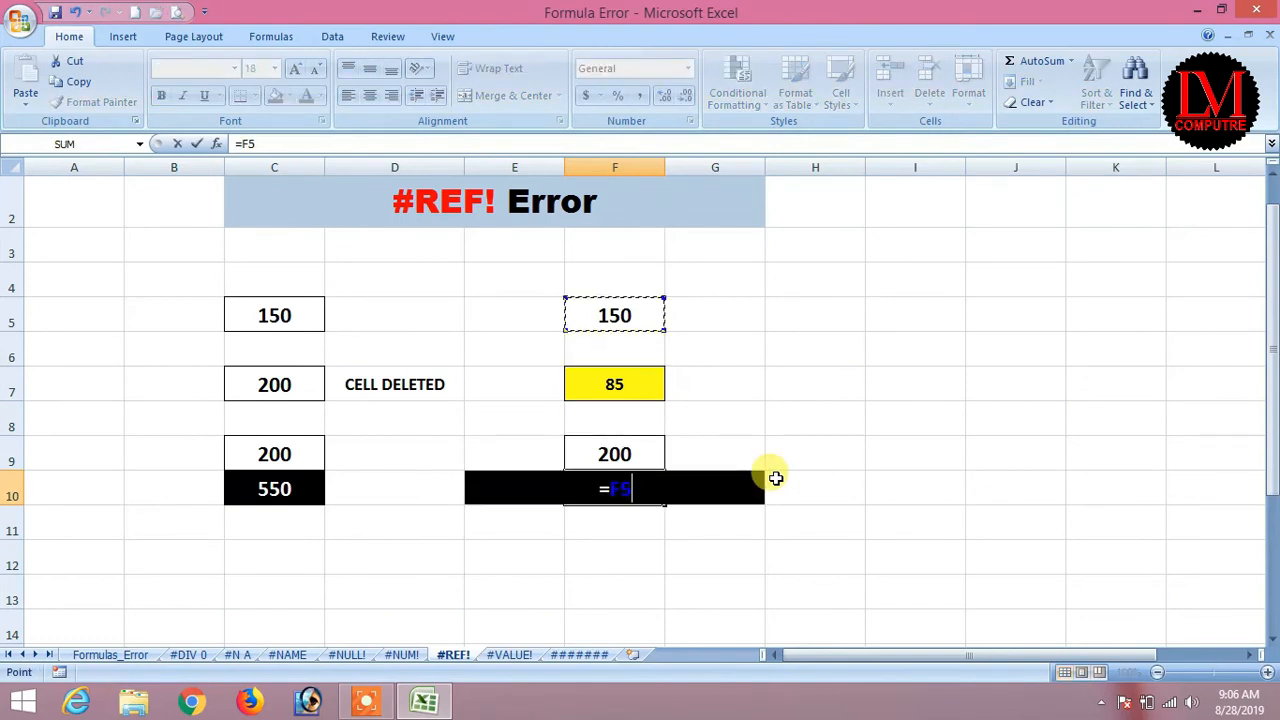
pyautogui.write('+')
pyautogui.press('Up')
pyautogui.press('Up')
pyautogui.press('Up')
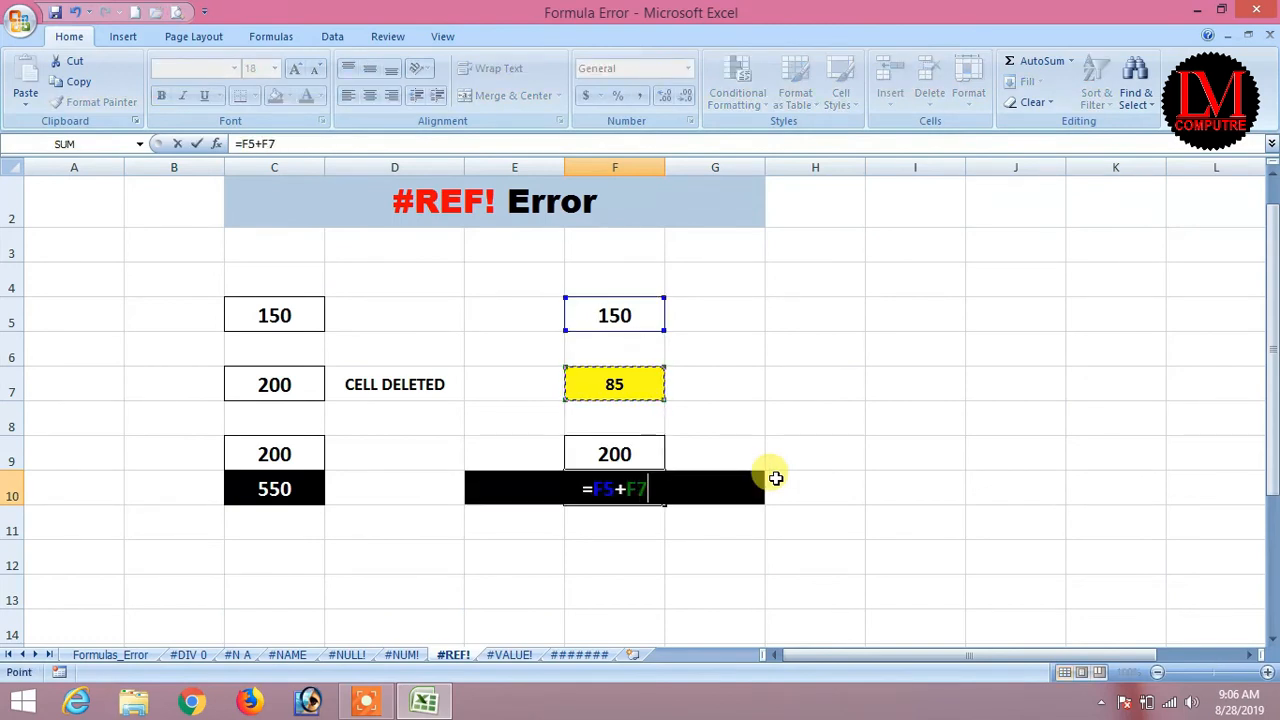
pyautogui.write('-')
pyautogui.press('Up')
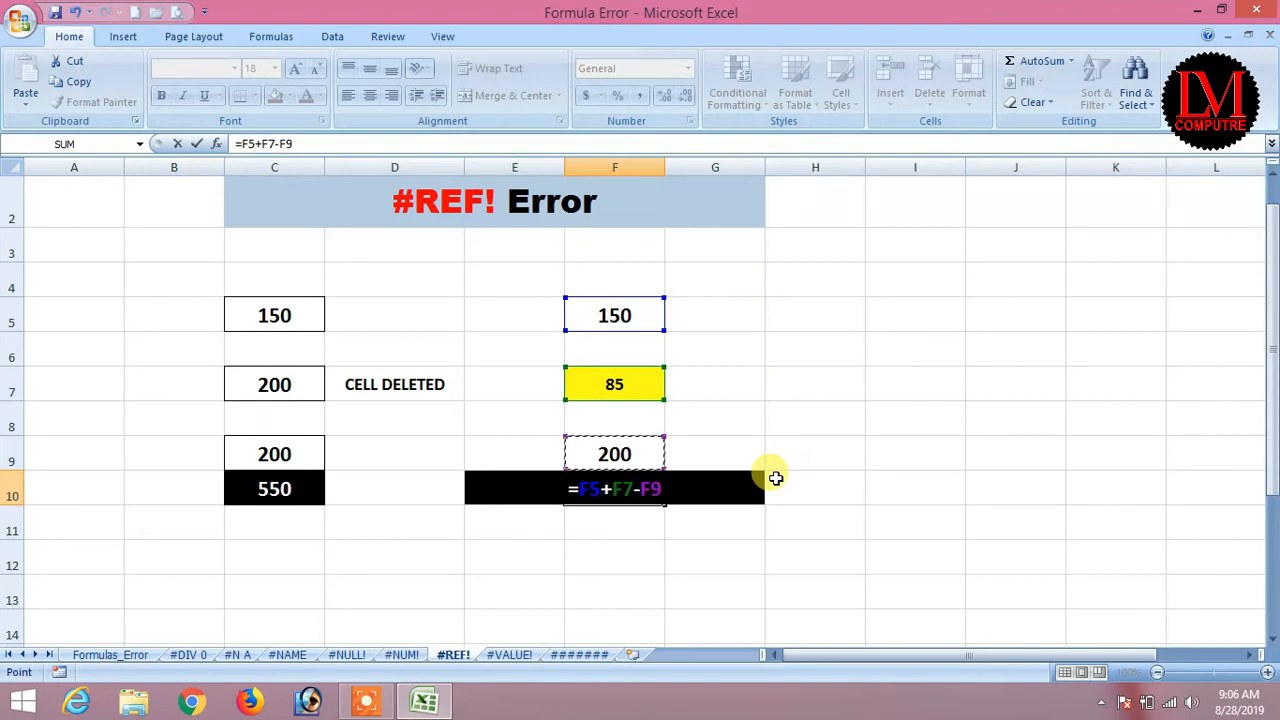
pyautogui.press('Return')
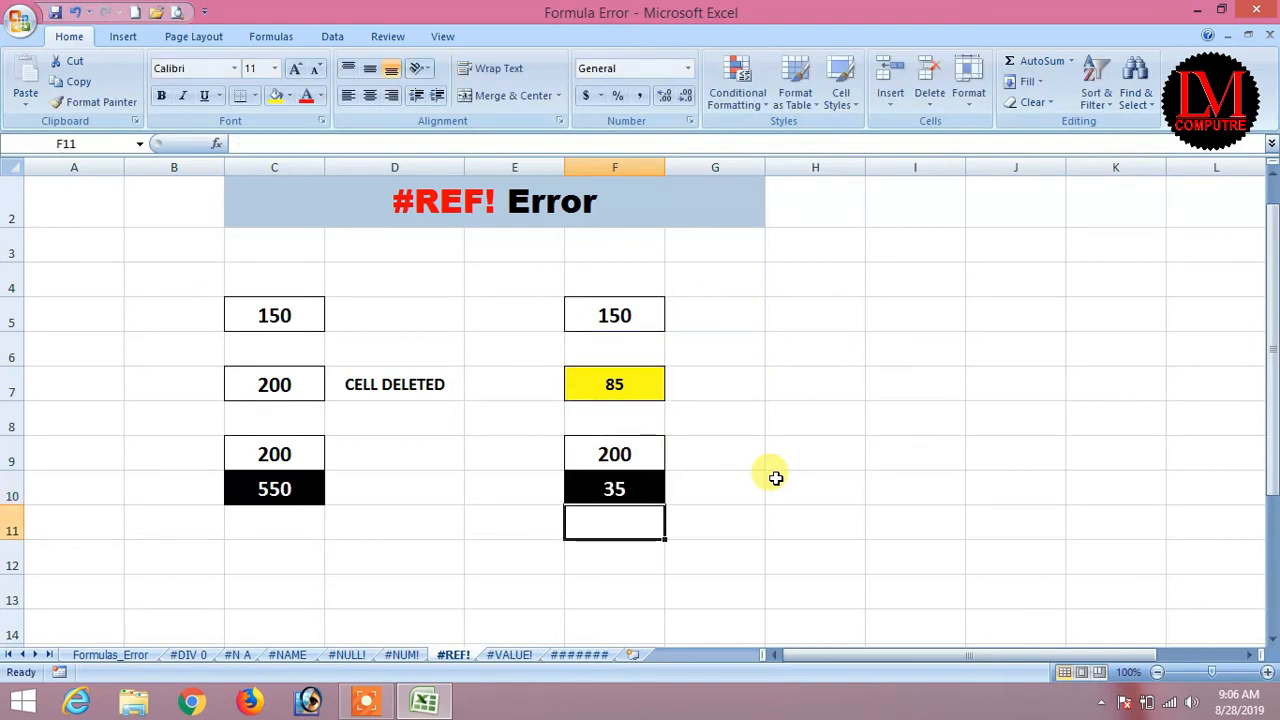
# Undo the fix and re-enter F10 as the bracketed =(F5+F7)-F9, showing 35.
pyautogui.hotkey('ctrl', 'z')
pyautogui.write('=')
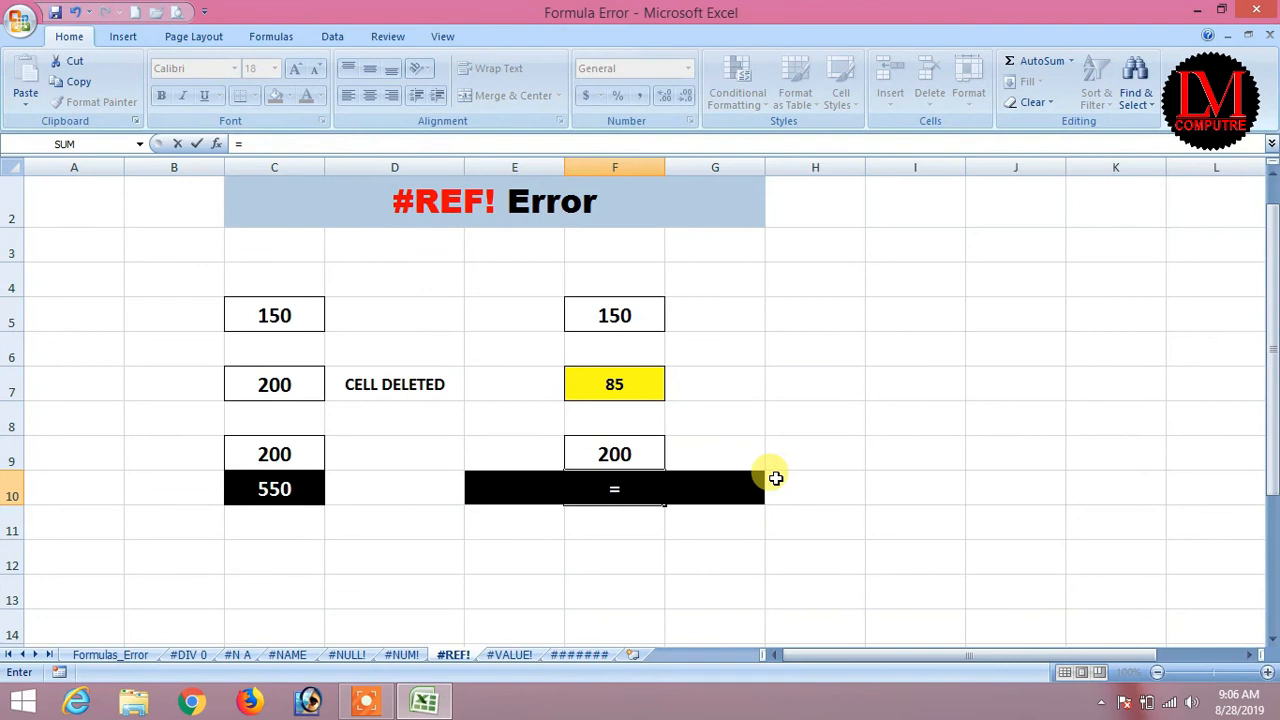
pyautogui.write('(')
pyautogui.press('Down')
pyautogui.press('Down')
pyautogui.press('Up')
pyautogui.press('Up')
pyautogui.press('Up')
pyautogui.press('Up')
pyautogui.press('Up')
pyautogui.press('Up')
pyautogui.press('Up')
pyautogui.write('+')
pyautogui.press('Up')
pyautogui.press('Up')
pyautogui.press('Up')
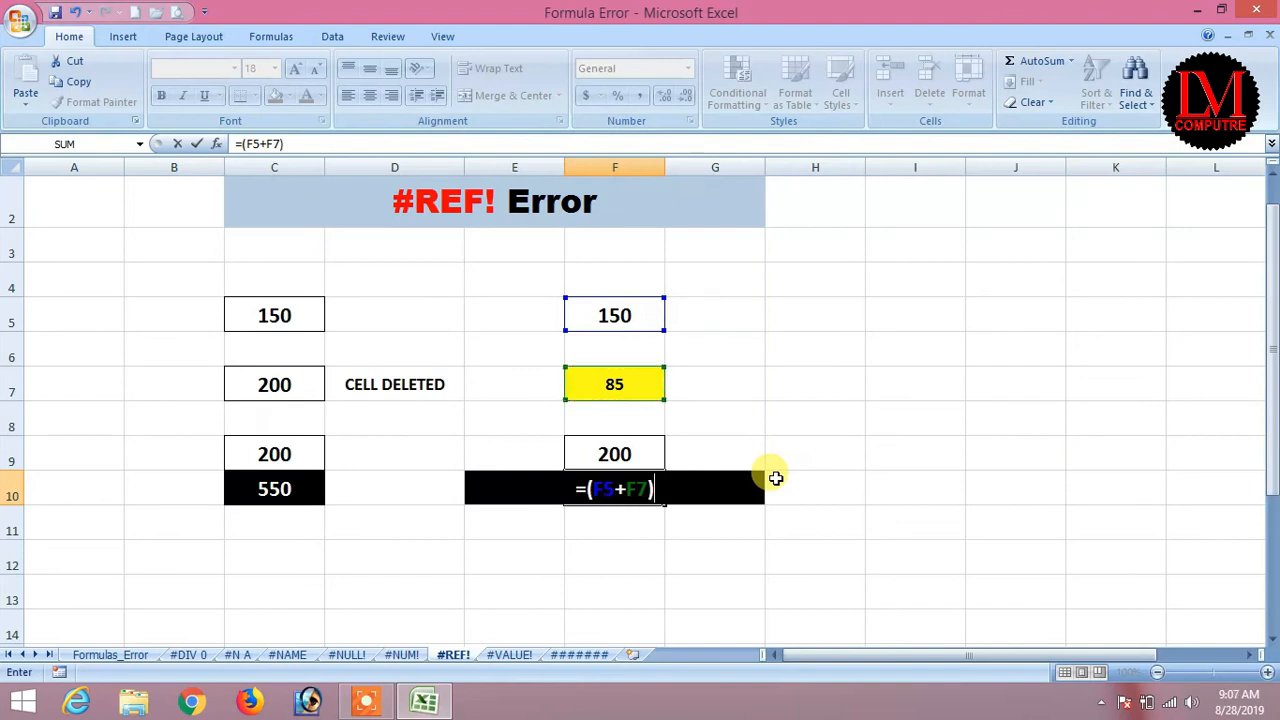
pyautogui.write(')-')
pyautogui.press('Up')
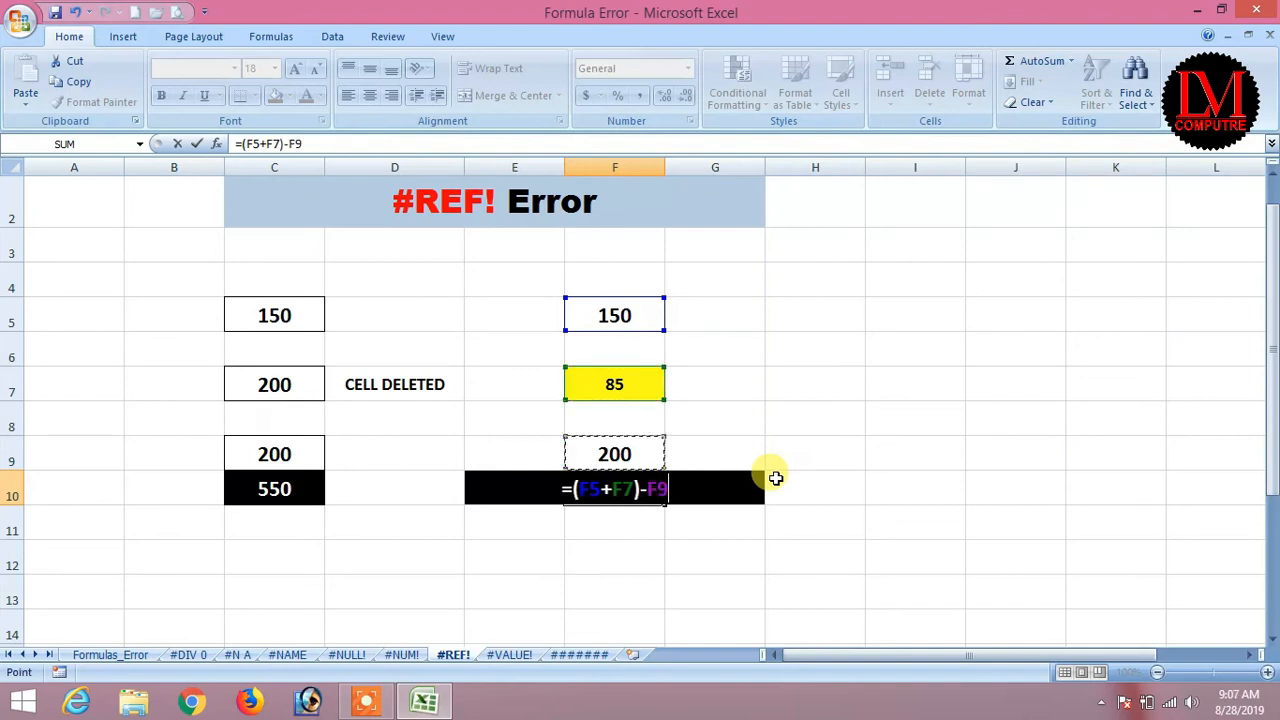
pyautogui.press('Return')
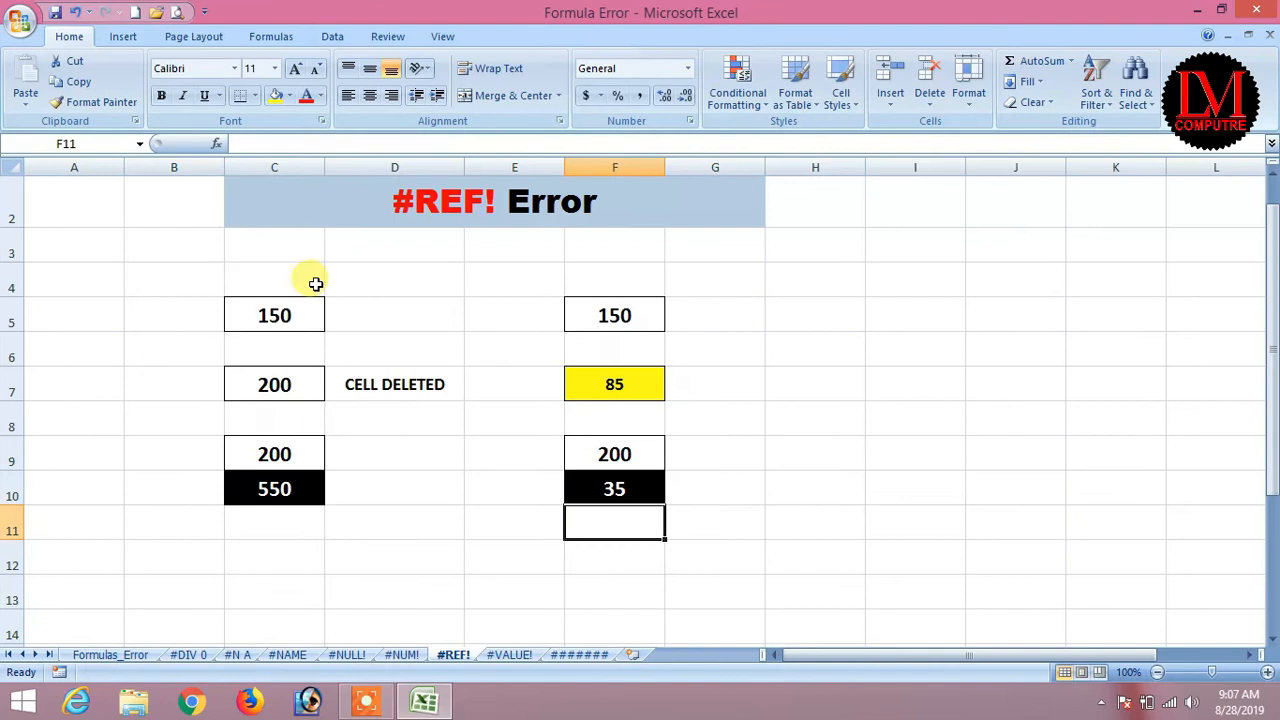
# Delete row 7 to show F10 breaking into #REF!, then undo the deletion.
pyautogui.rightClick(12, 388)
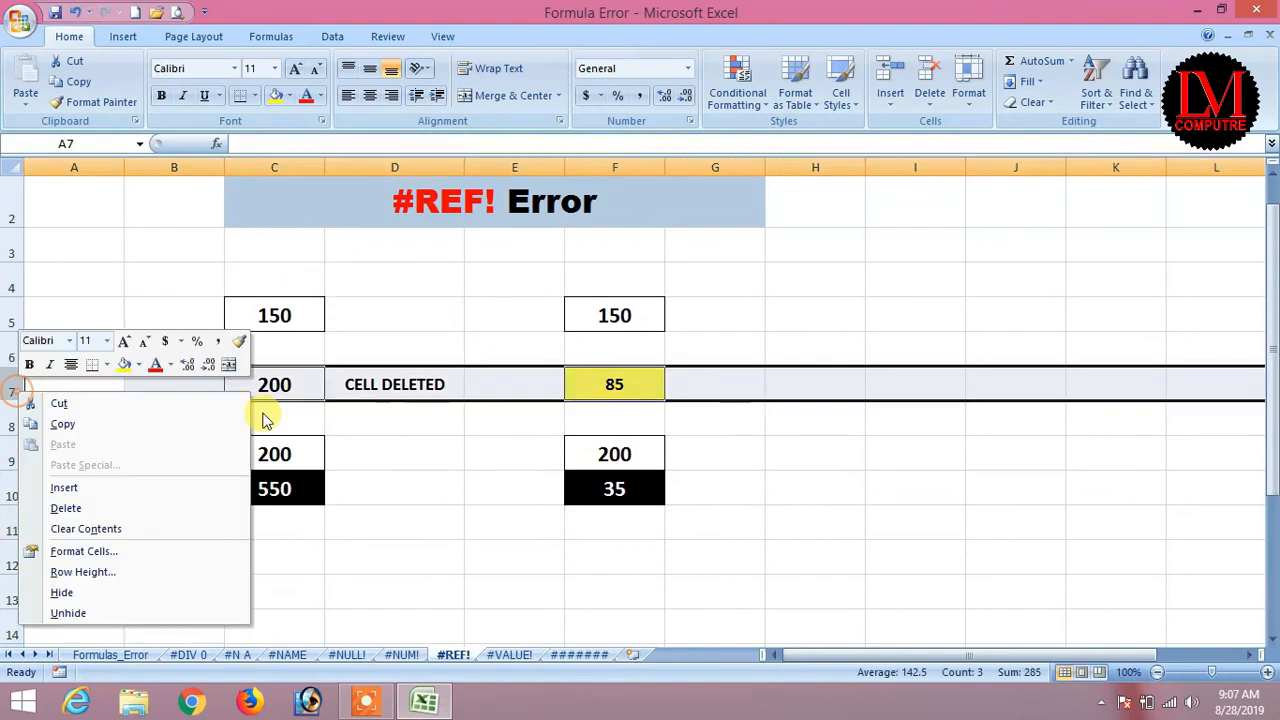
pyautogui.click(66, 508)
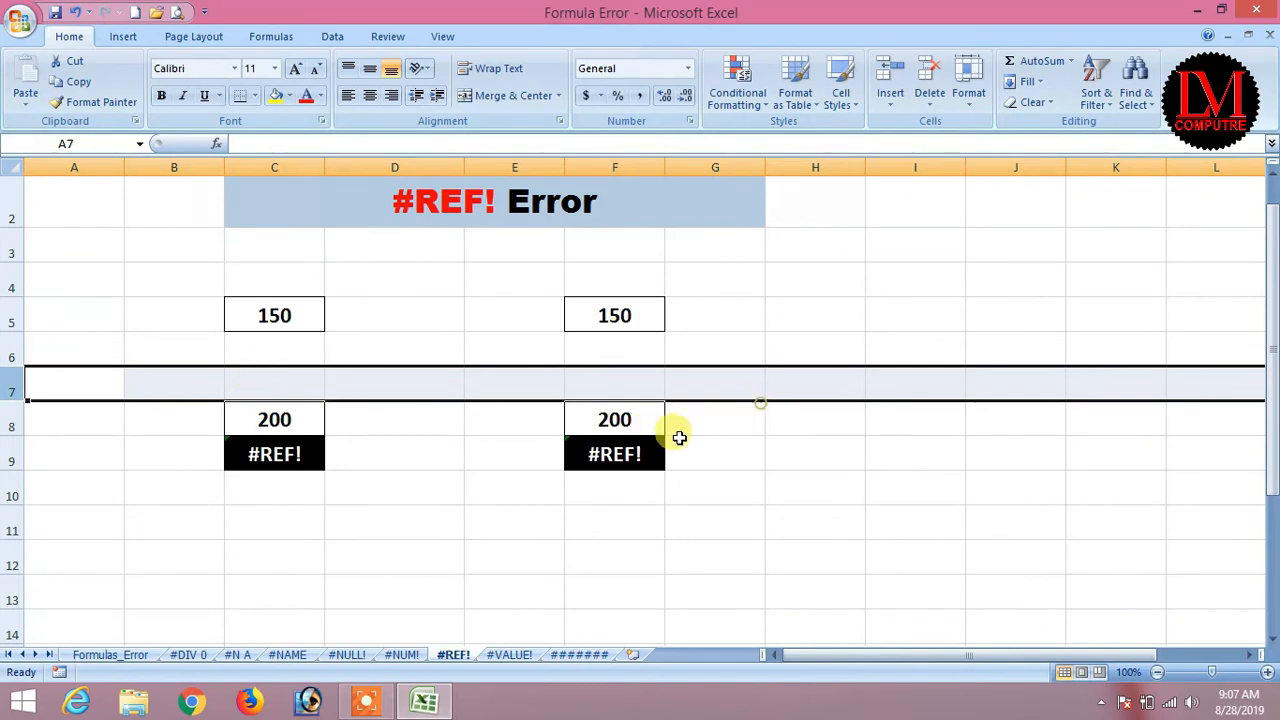
pyautogui.hotkey('ctrl', 'z')
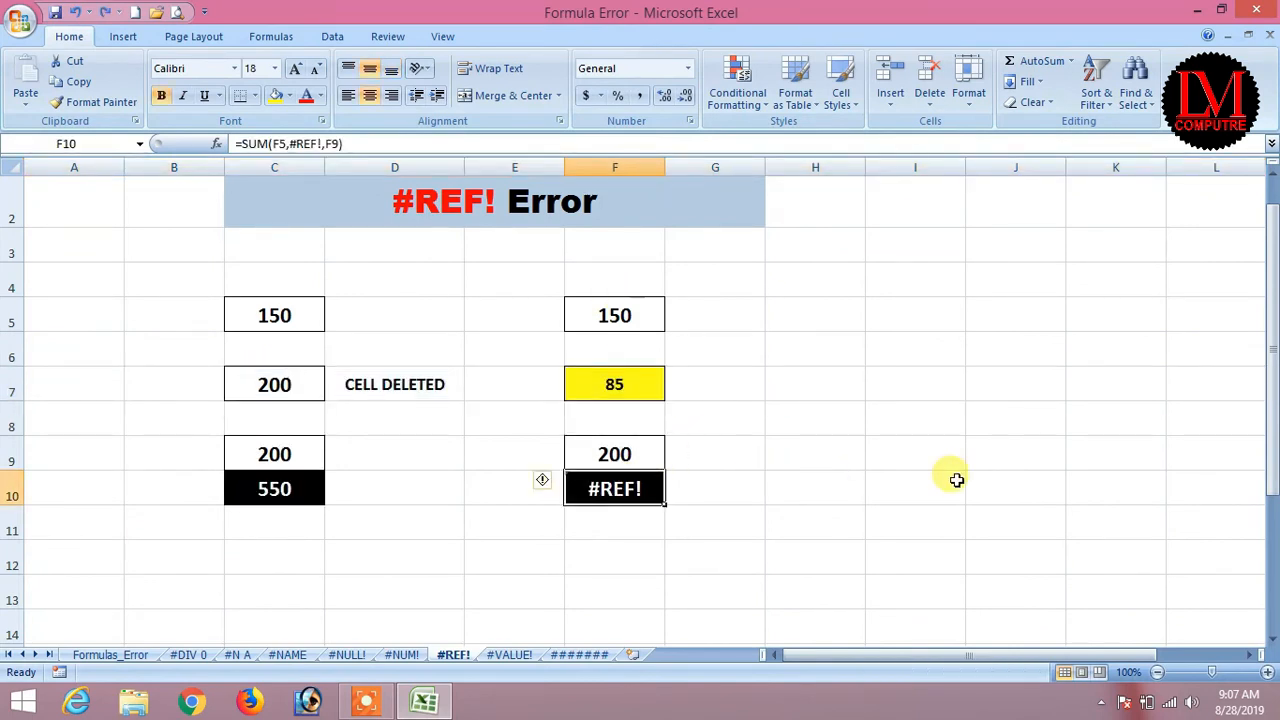
# Enter =SUM(F5:F8)-F9 in F10 so it shows 35.
pyautogui.write('=sum')
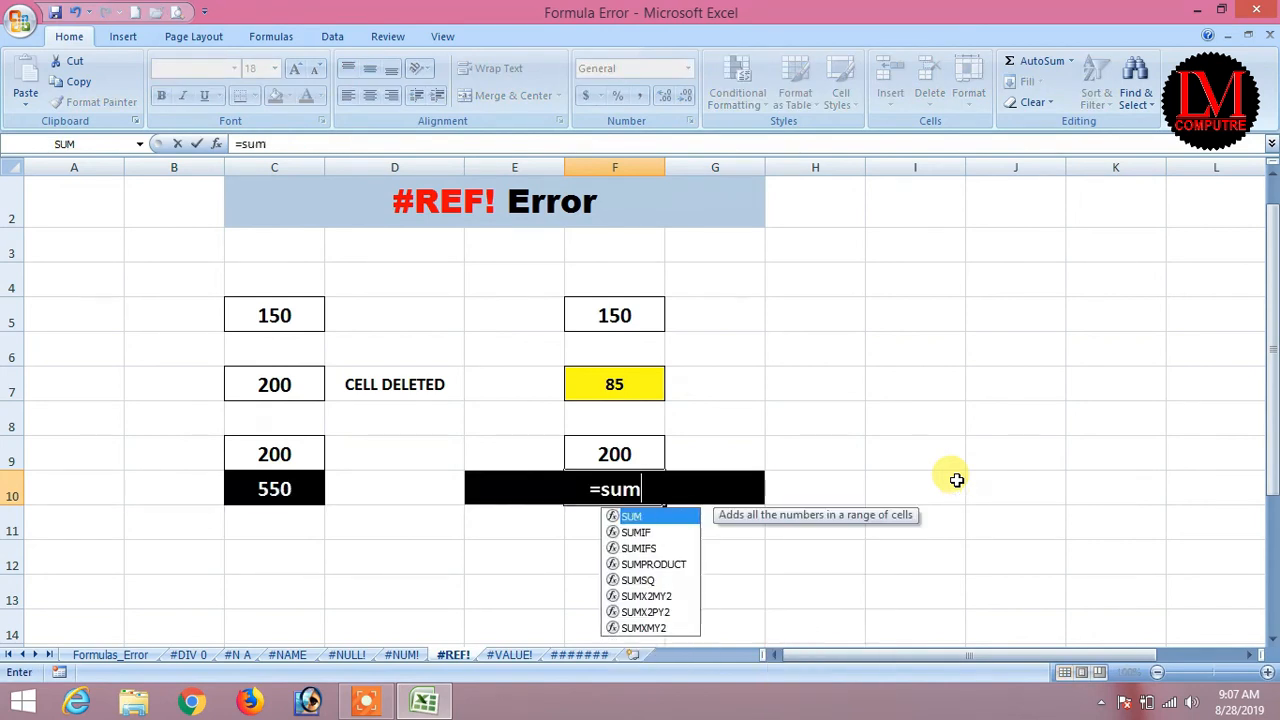
pyautogui.write('(')
pyautogui.press('Up')
pyautogui.press('Up')
pyautogui.press('Up')
pyautogui.press('Up')
pyautogui.press('Up')
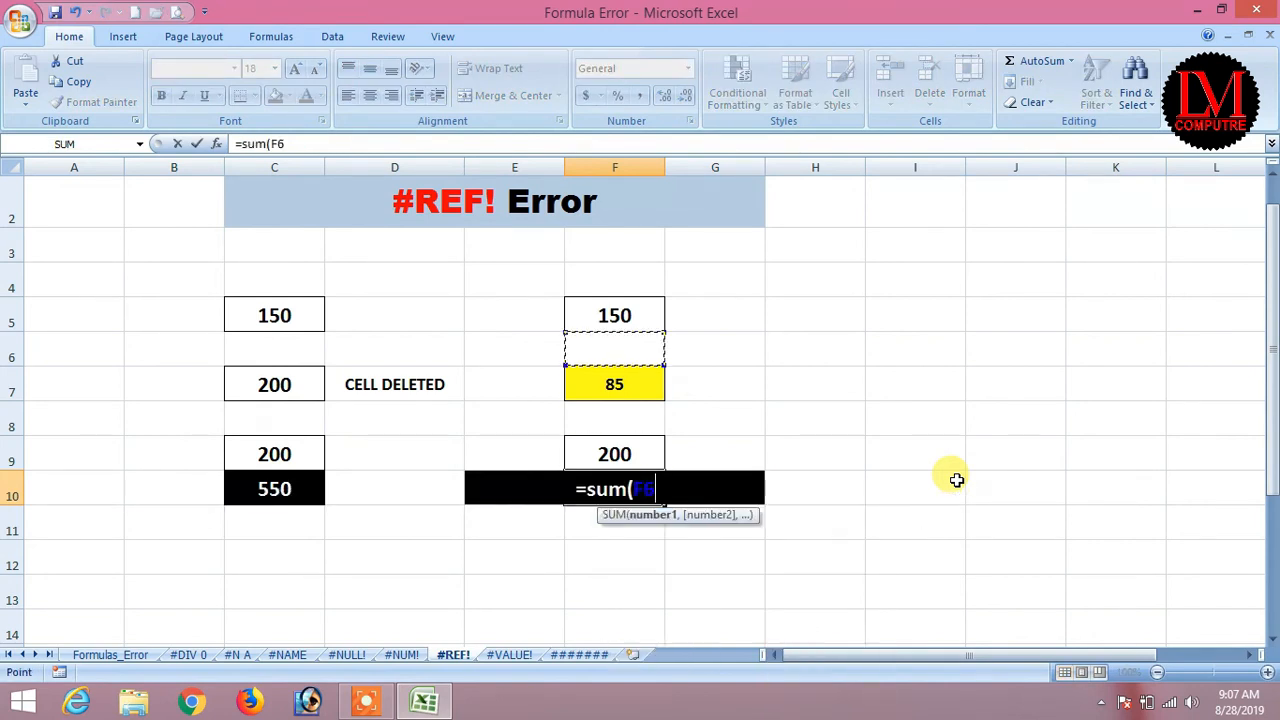
pyautogui.hotkey('shift', 'Down')
pyautogui.hotkey('shift', 'Down')
pyautogui.hotkey('shift', 'Down')
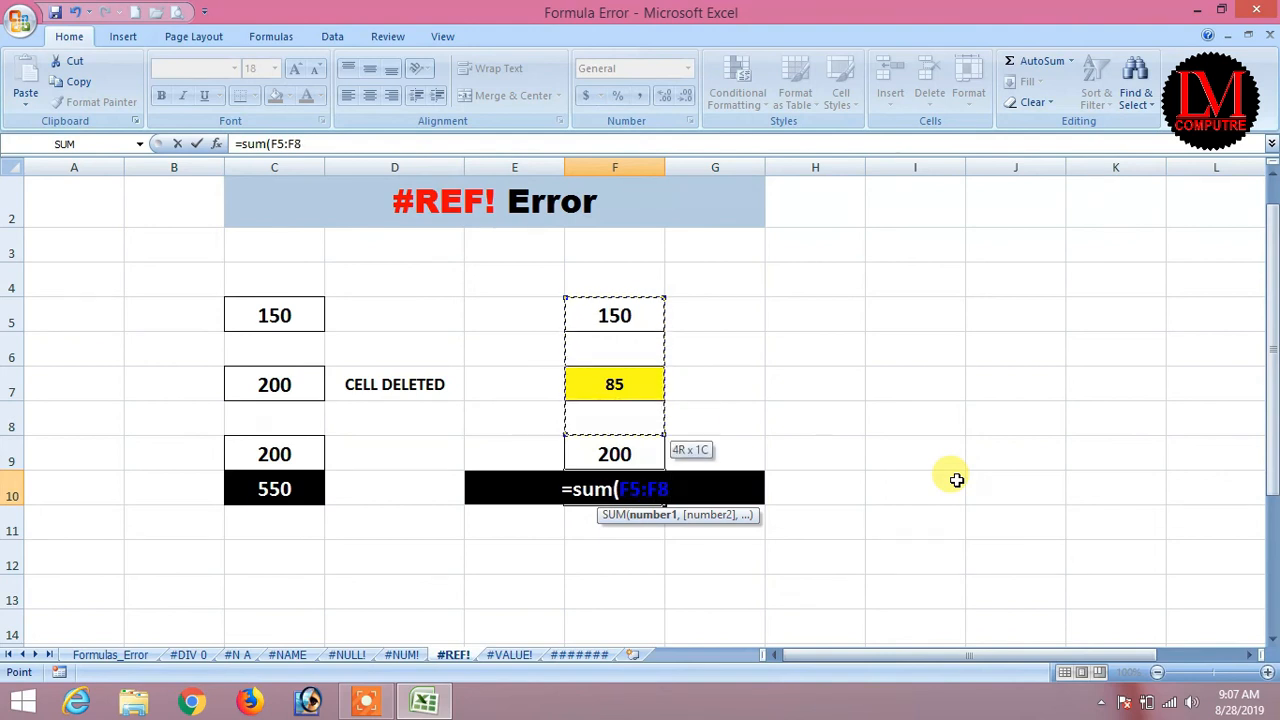
pyautogui.write(')')
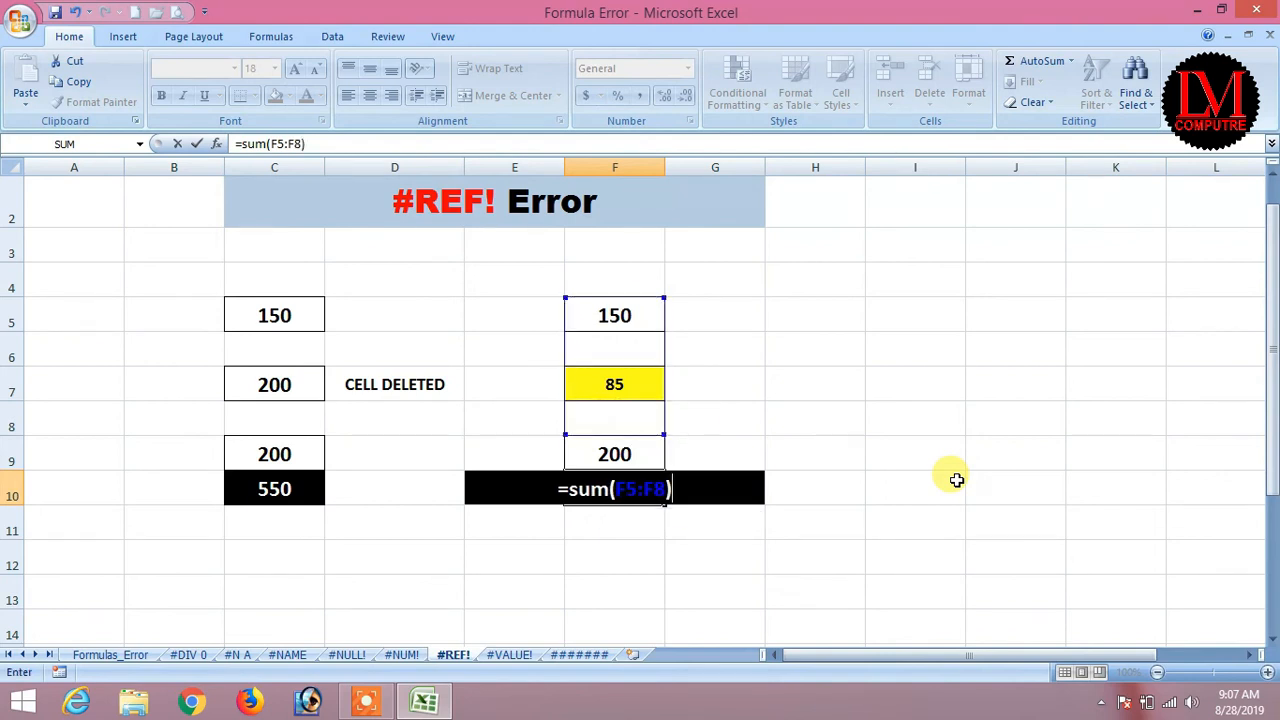
pyautogui.write('-')
pyautogui.press('Up')
pyautogui.press('Return')
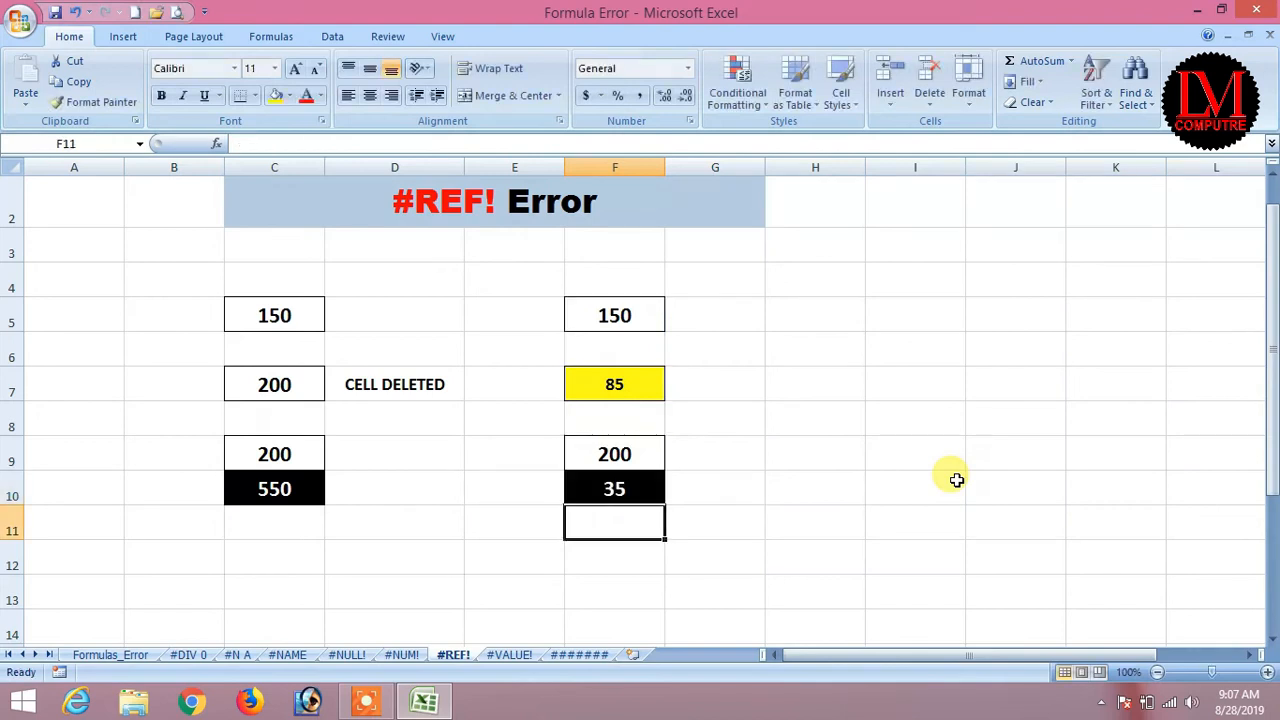
pyautogui.click(614, 487)
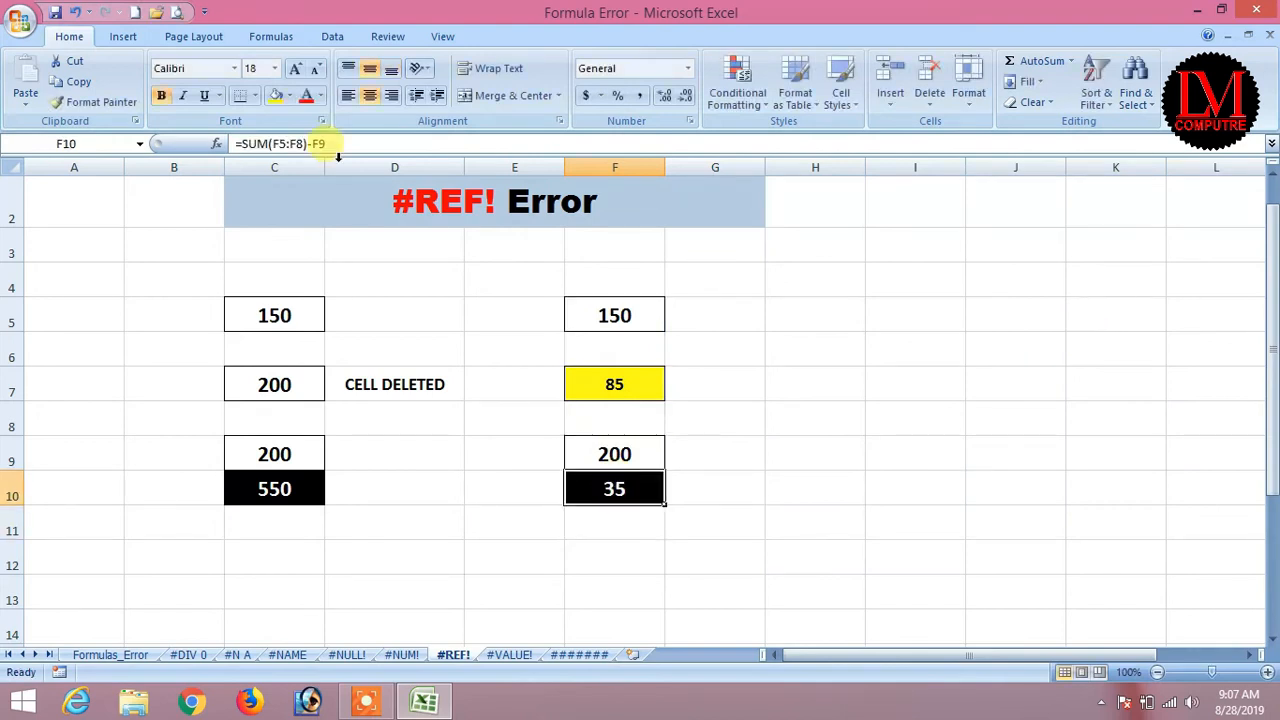
pyautogui.rightClick(14, 452)
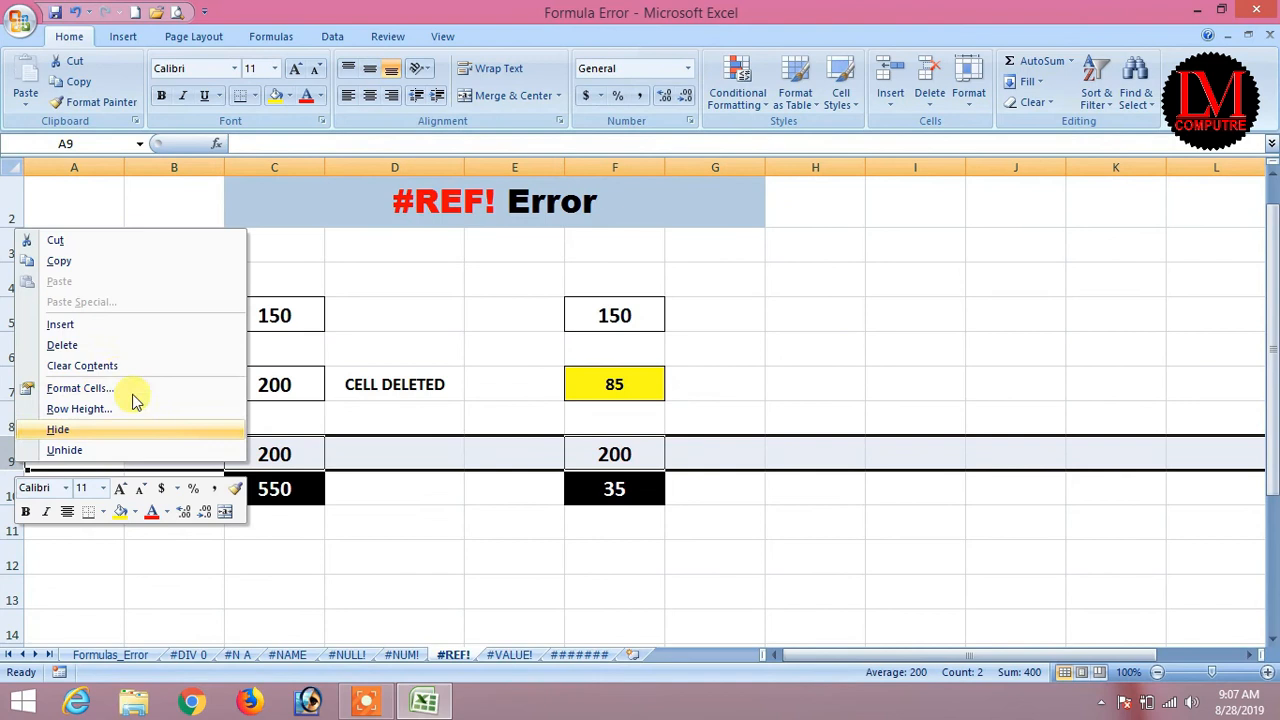
pyautogui.click(94, 344)
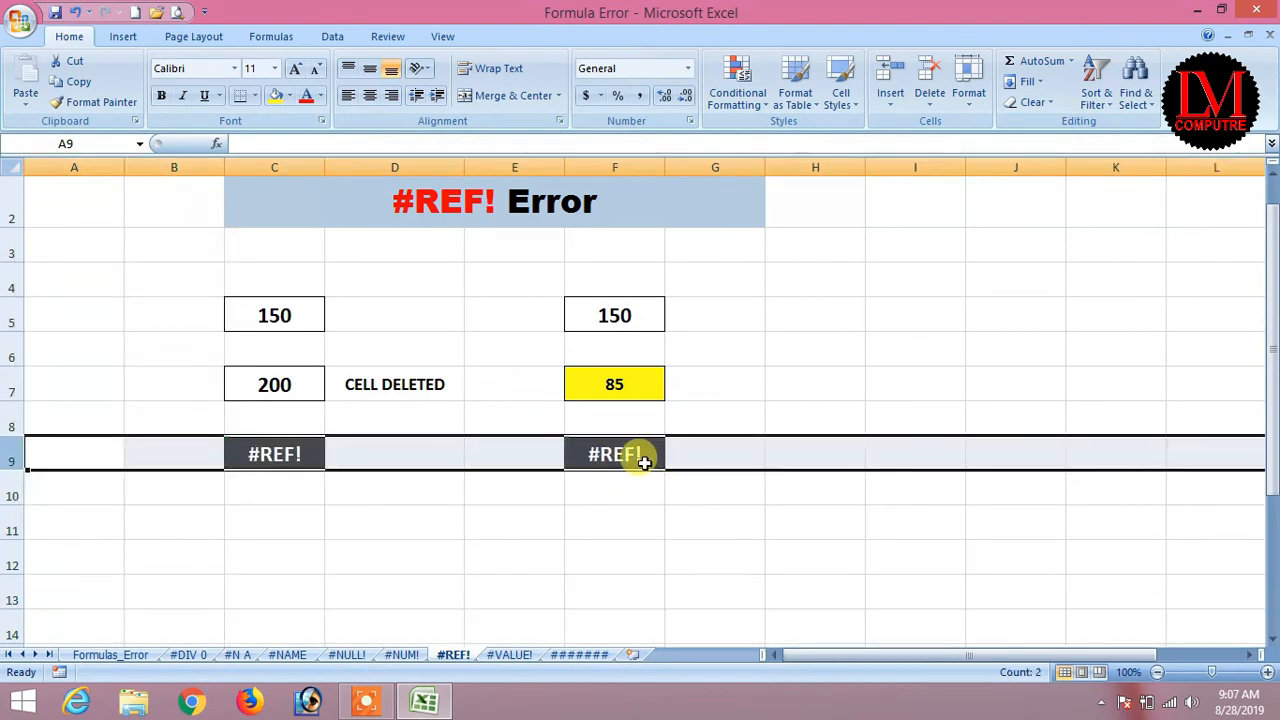
pyautogui.hotkey('ctrl', 'z')
pyautogui.click(598, 487)
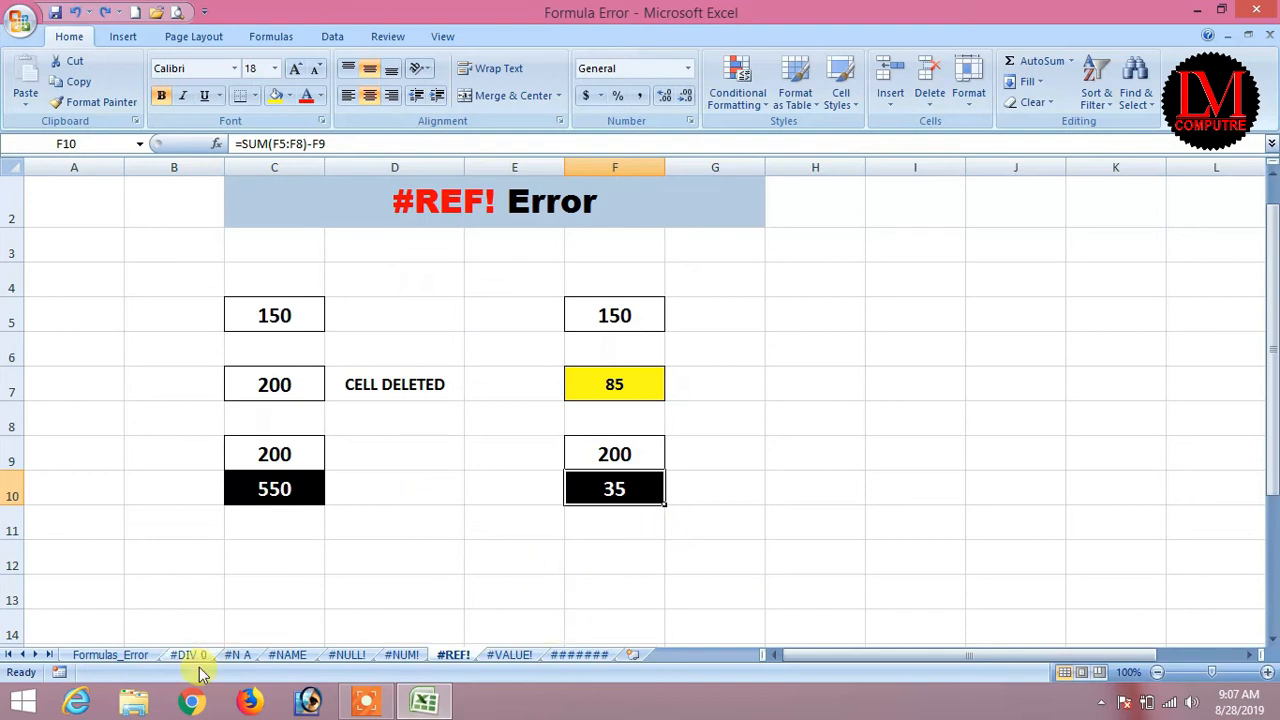
# Review the #VALUE! row and its meaning on the Formulas_Error sheet.
pyautogui.click(108, 654)
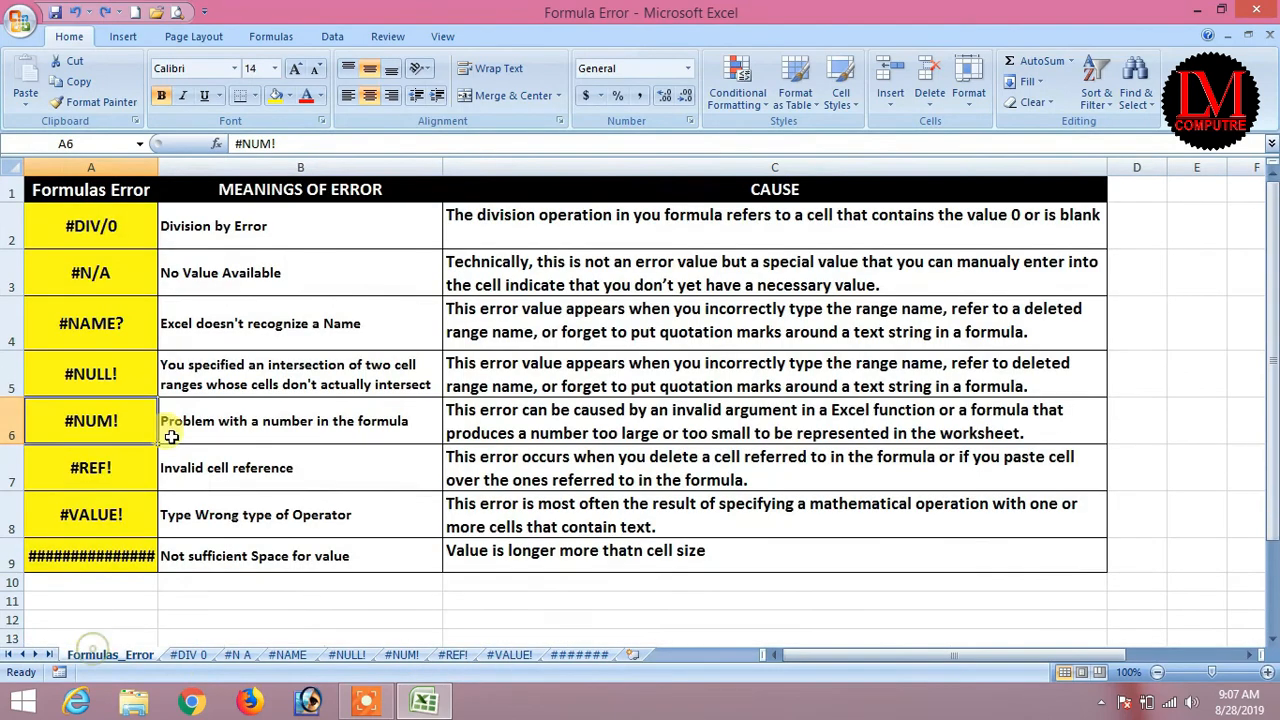
pyautogui.click(78, 515)
pyautogui.click(183, 527)
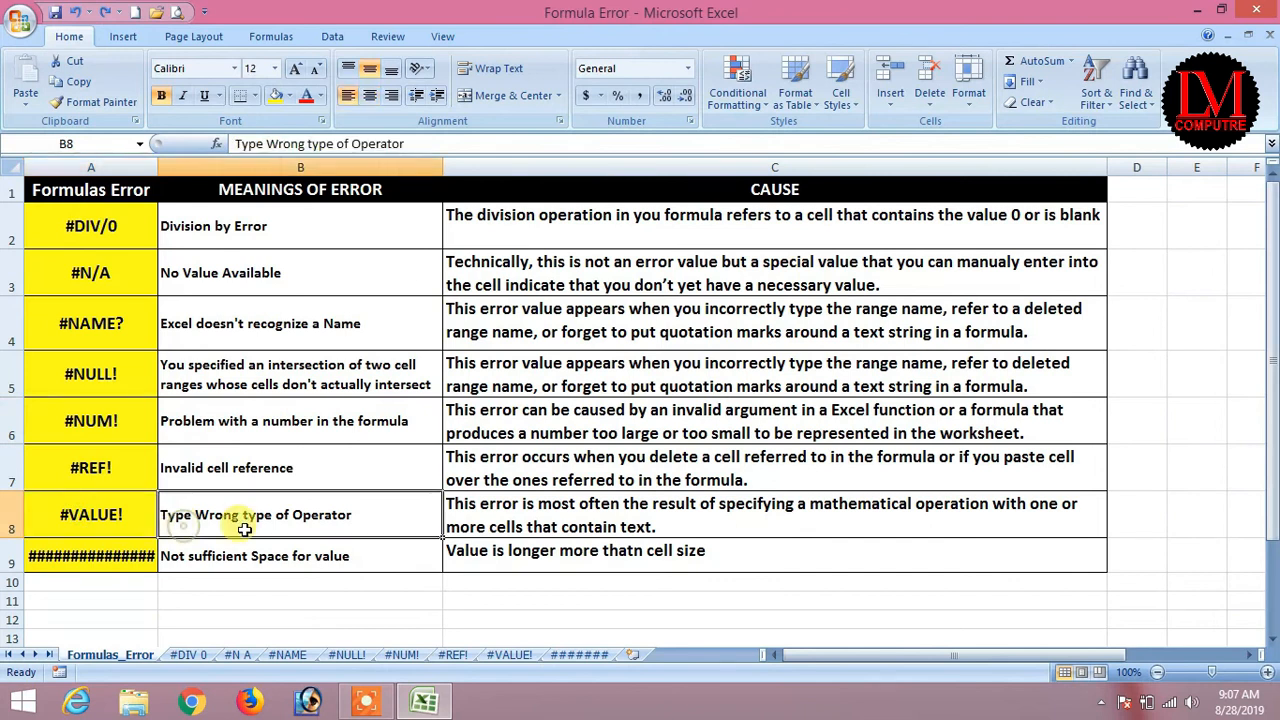
# Open the #VALUE! sheet and inspect B4:B9, D7:D8 and F7:F8, including the AB text entries.
pyautogui.click(506, 656)
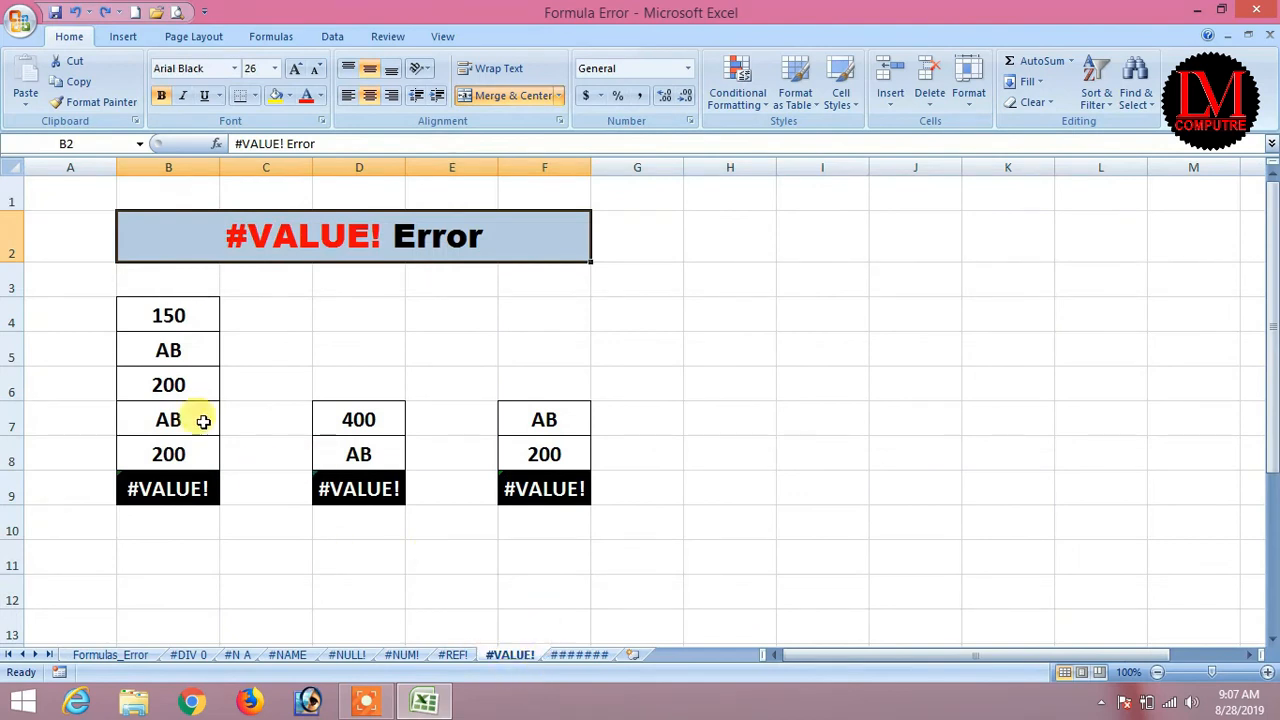
pyautogui.moveTo(168, 306); pyautogui.dragTo(168, 454)
pyautogui.click(160, 488)
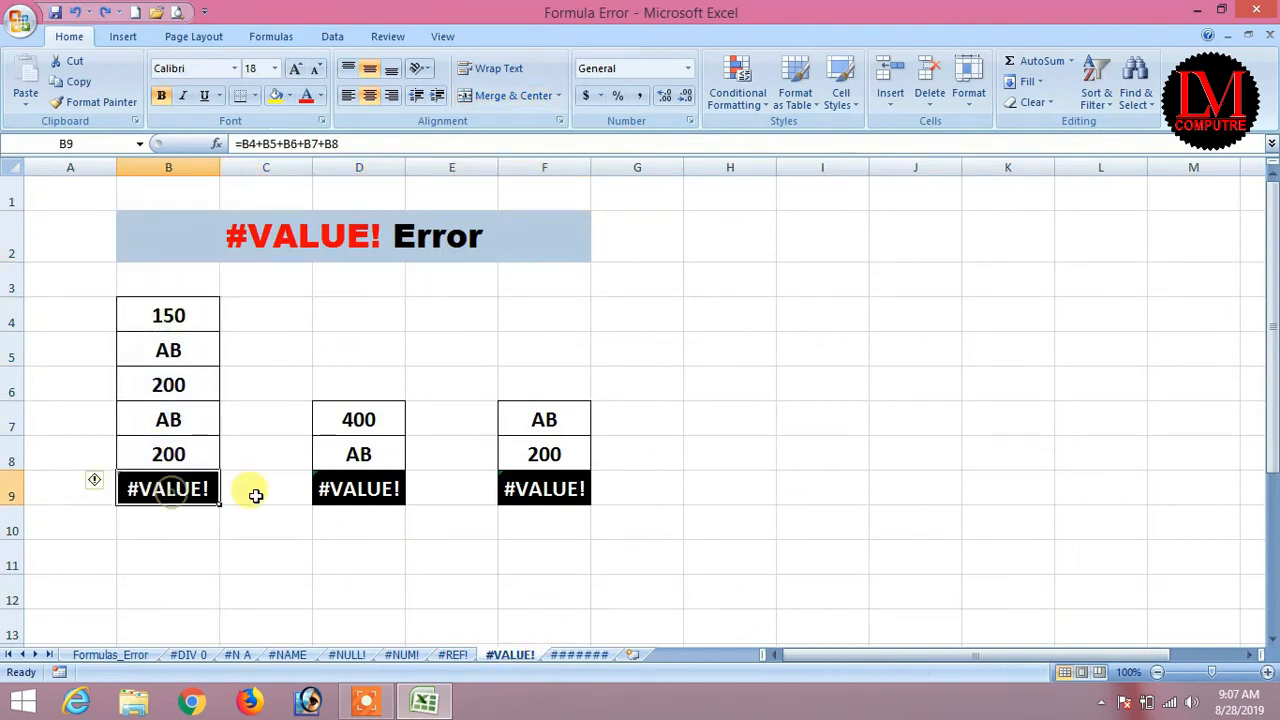
pyautogui.moveTo(376, 419); pyautogui.dragTo(371, 450)
pyautogui.moveTo(543, 419); pyautogui.dragTo(543, 451)
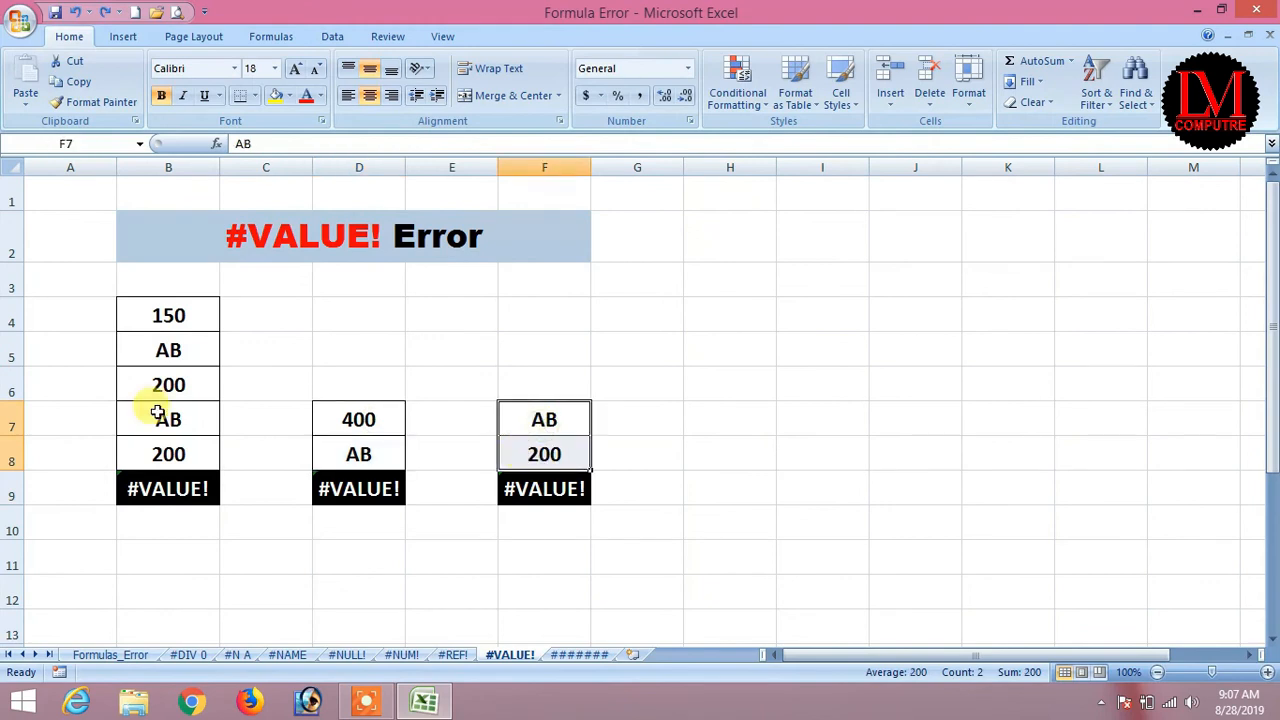
pyautogui.click(158, 317)
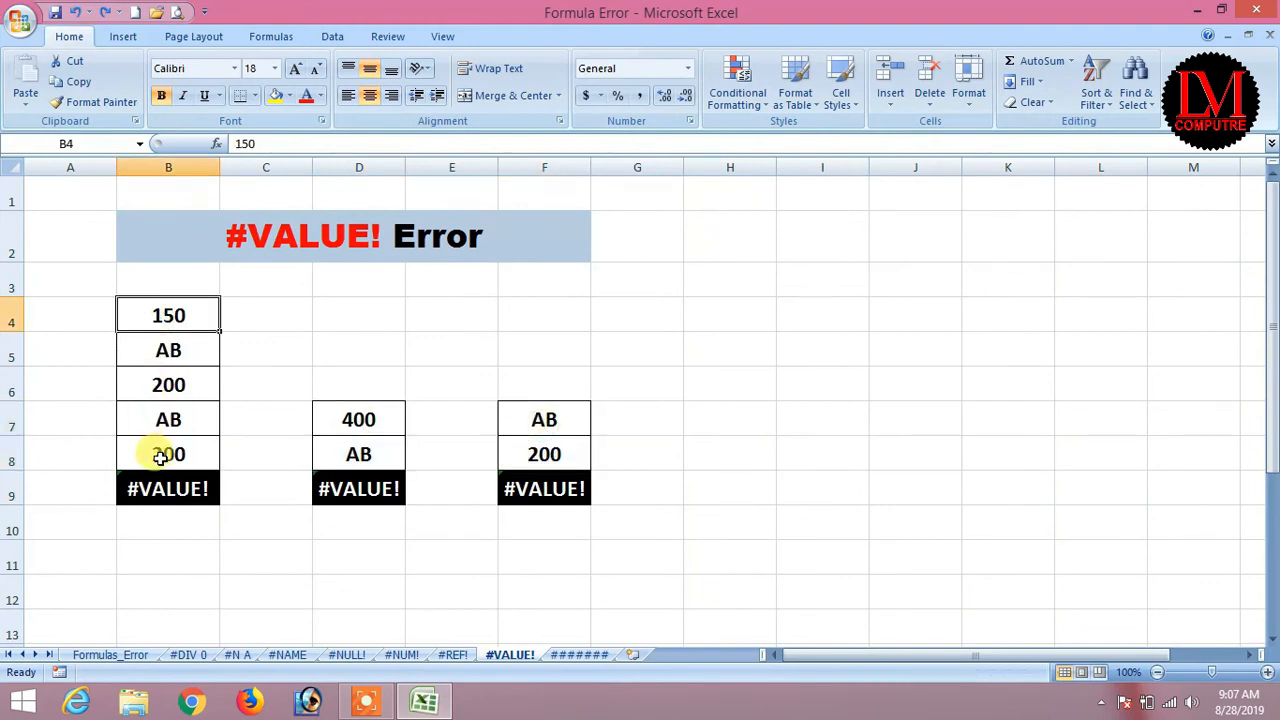
pyautogui.click(172, 347)
pyautogui.click(150, 455)
pyautogui.click(150, 488)
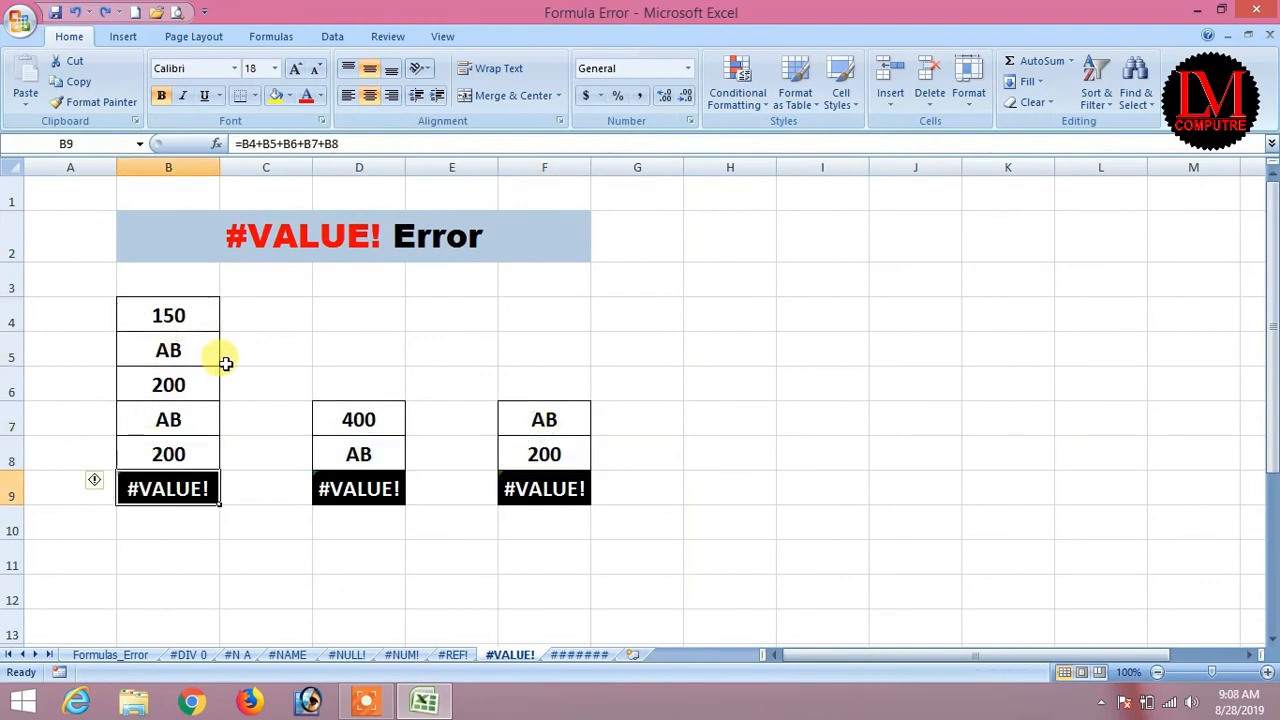
# Re-enter B9 as =B4+B5+B6+B7+B8.
pyautogui.write('=')
pyautogui.press('Up')
pyautogui.press('Up')
pyautogui.press('Up')
pyautogui.press('Up')
pyautogui.press('Up')
pyautogui.write('+')
pyautogui.press('Up')
pyautogui.press('Up')
pyautogui.press('Up')
pyautogui.press('Up')
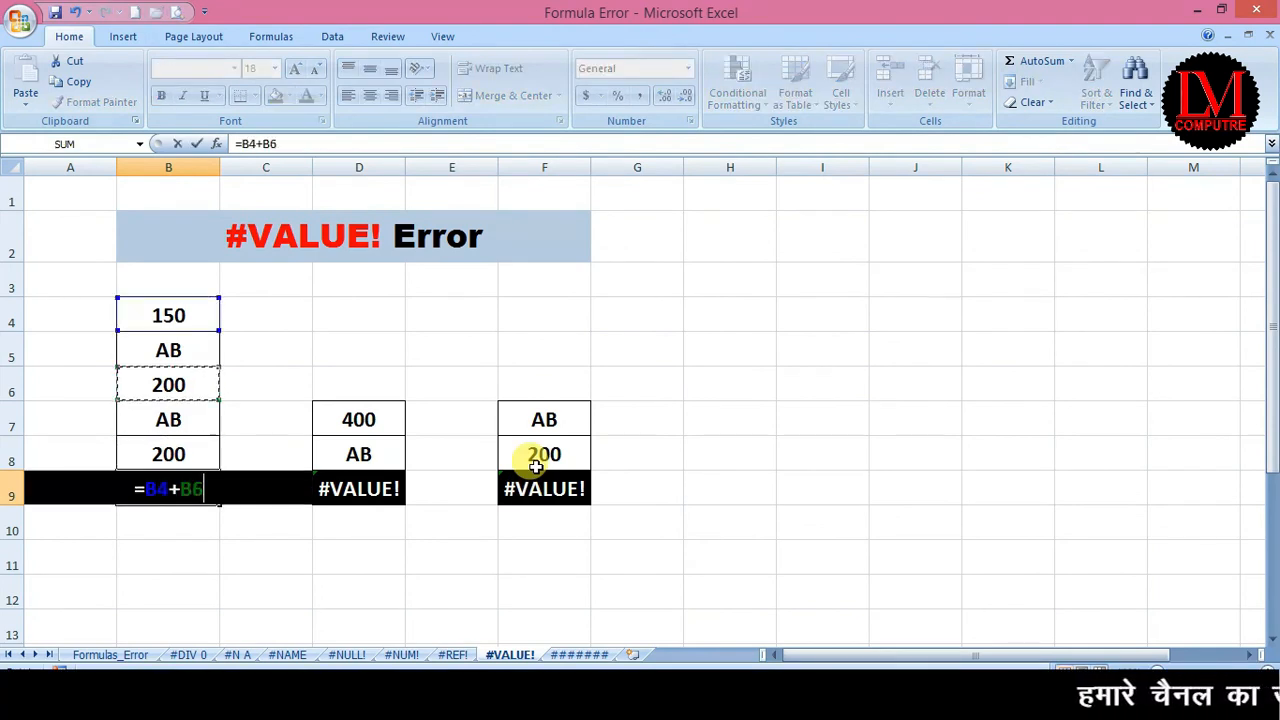
pyautogui.write('+')
pyautogui.press('Up')
pyautogui.press('Up')
pyautogui.press('Up')
pyautogui.write('+')
pyautogui.press('Up')
pyautogui.press('Up')
pyautogui.write('+')
pyautogui.press('Up')
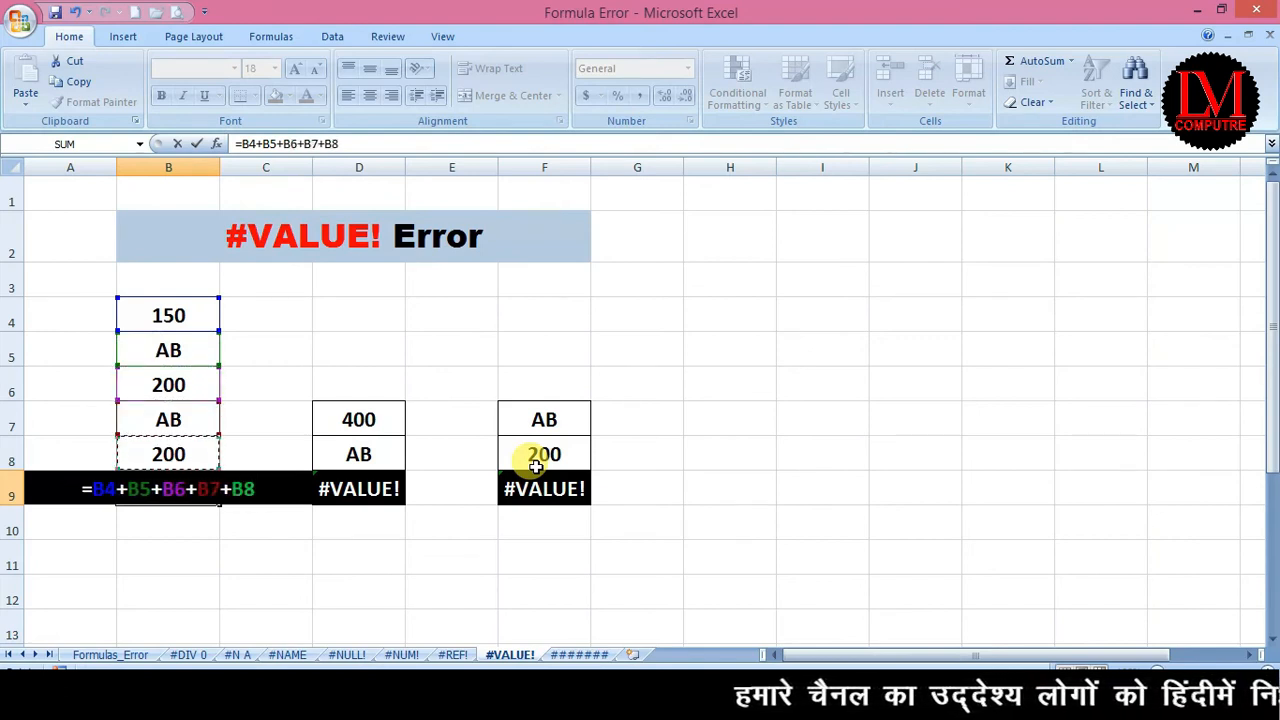
pyautogui.press('Return')
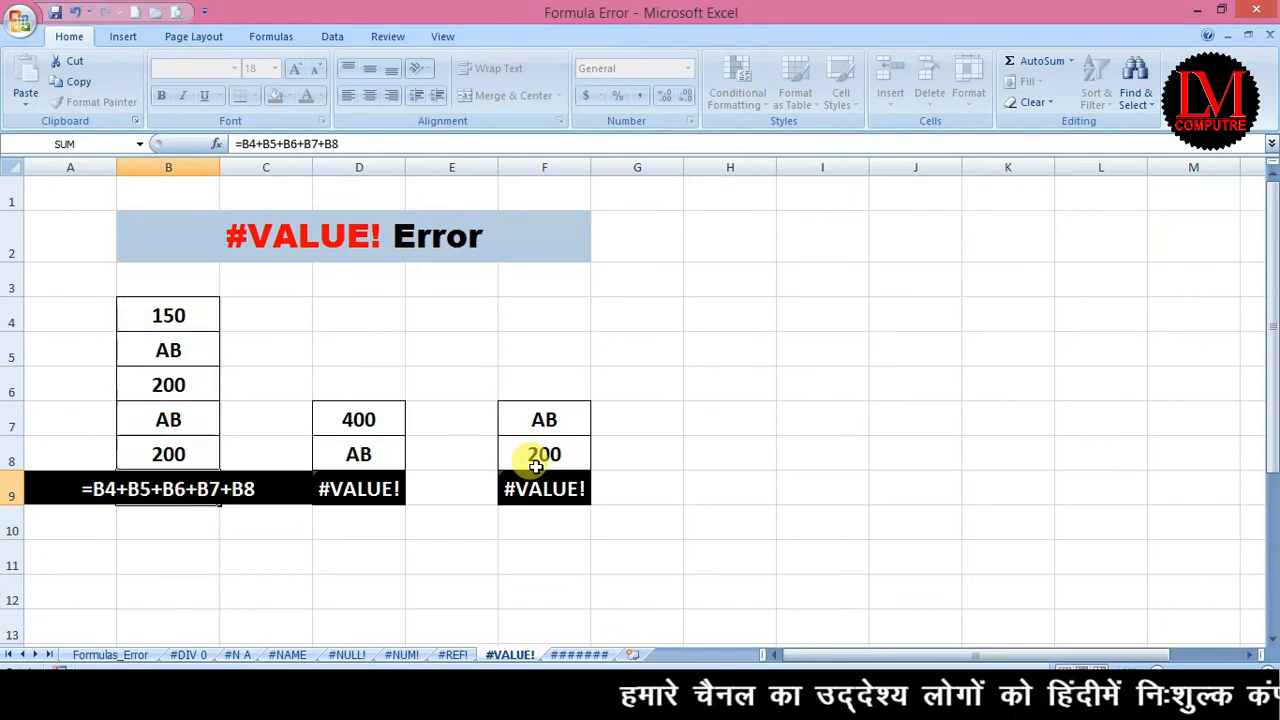
# Re-enter D9 as the subtraction =D7-D8.
pyautogui.press('Up')
pyautogui.press('Right')
pyautogui.press('Right')
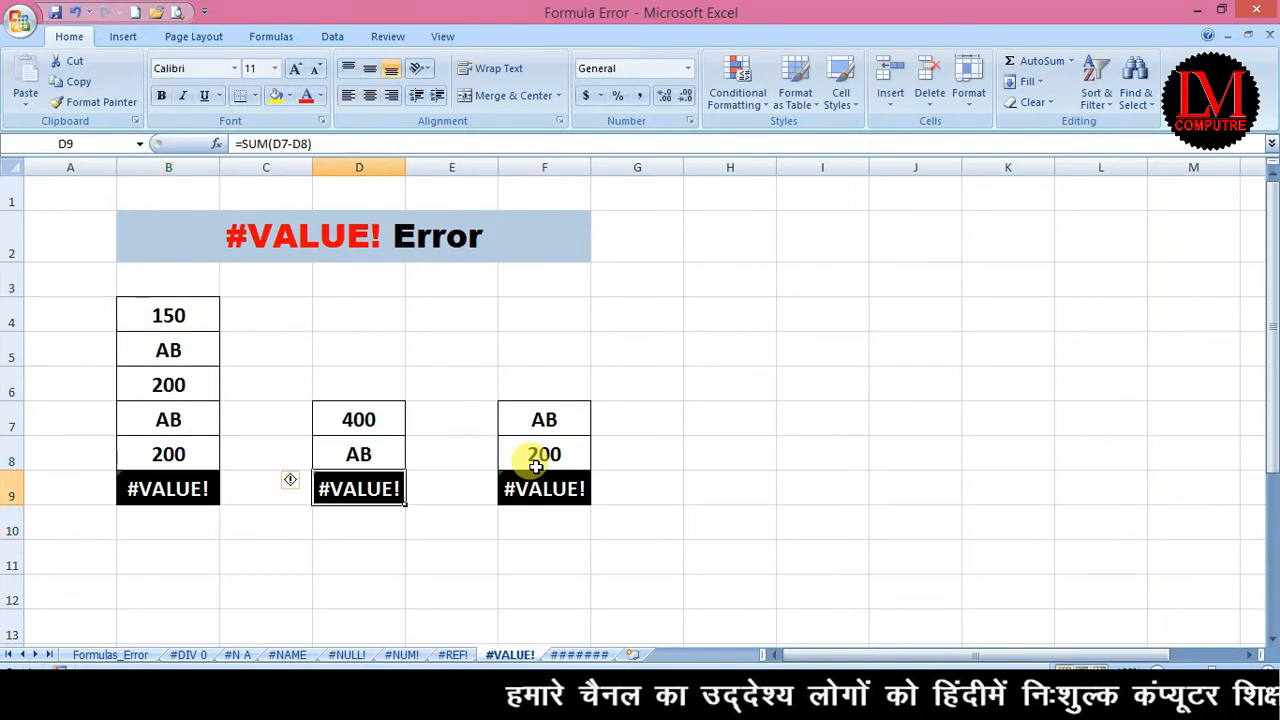
pyautogui.write('=')
pyautogui.press('Up')
pyautogui.press('Up')
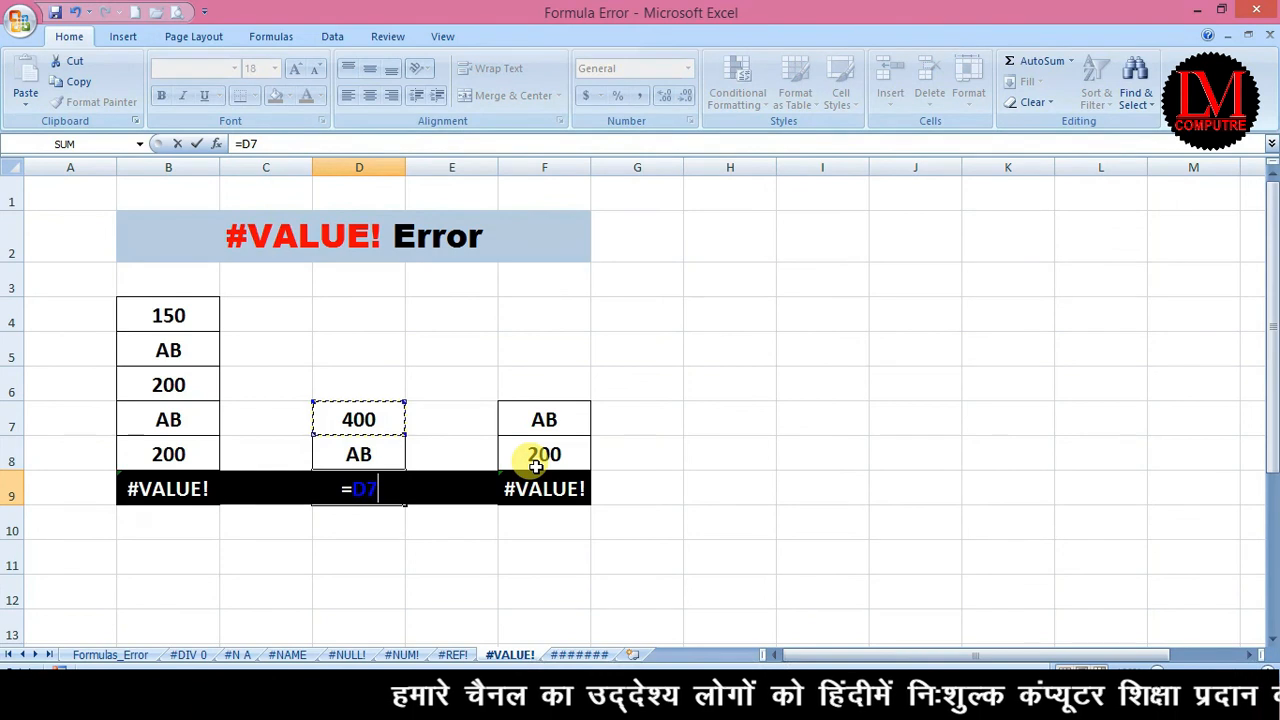
pyautogui.write('-')
pyautogui.press('Up')
pyautogui.press('Return')
# Enter =AVERAGE(F7:F8) in F9.
pyautogui.press('Up')
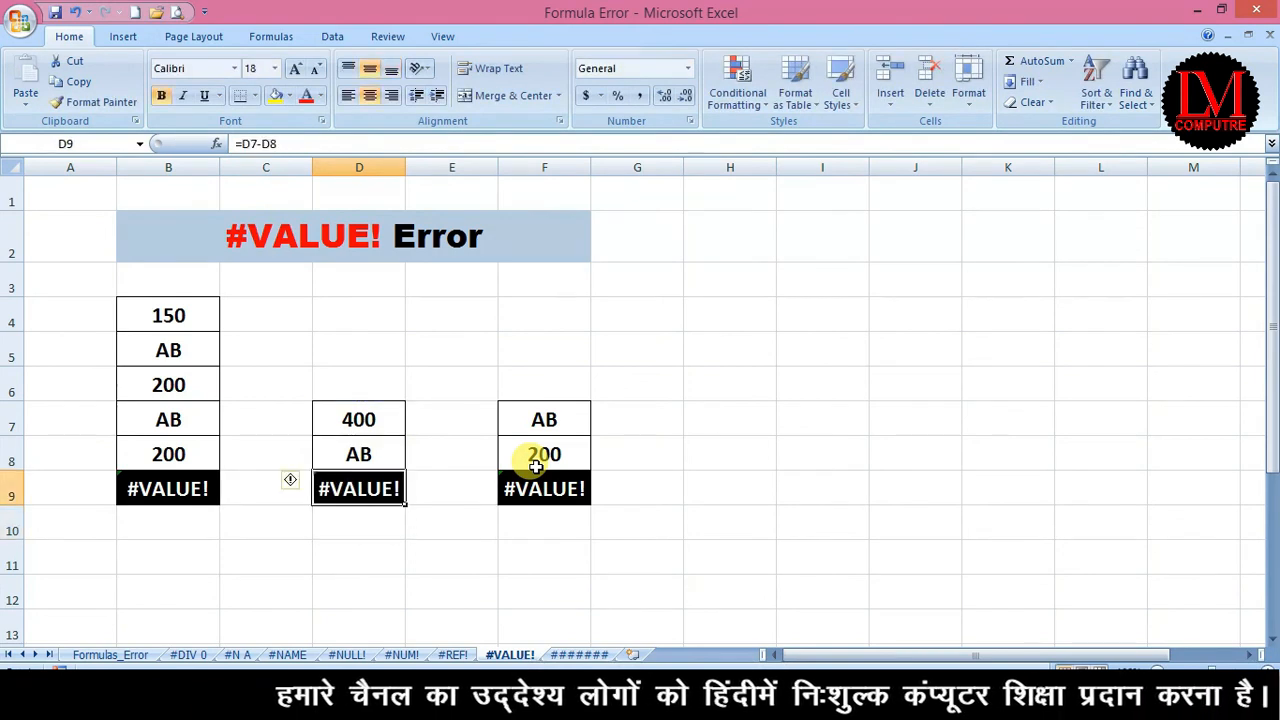
pyautogui.press('Right')
pyautogui.press('Right')
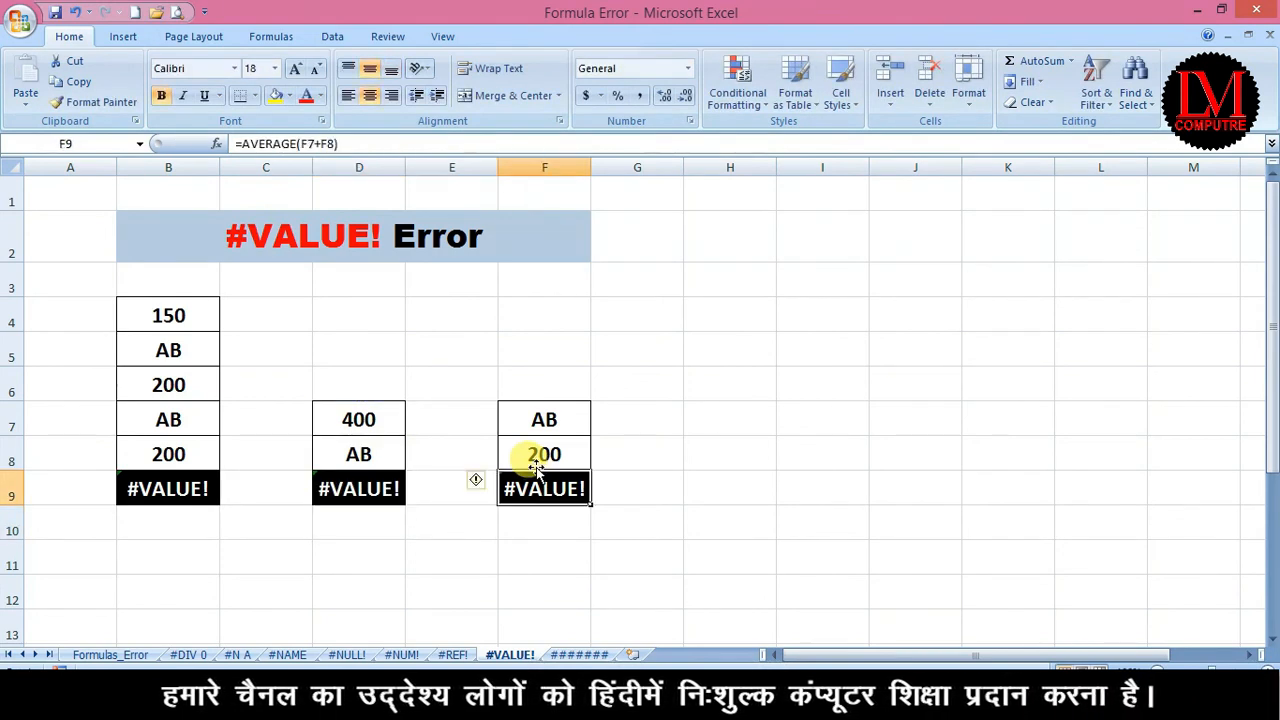
pyautogui.write('=a')
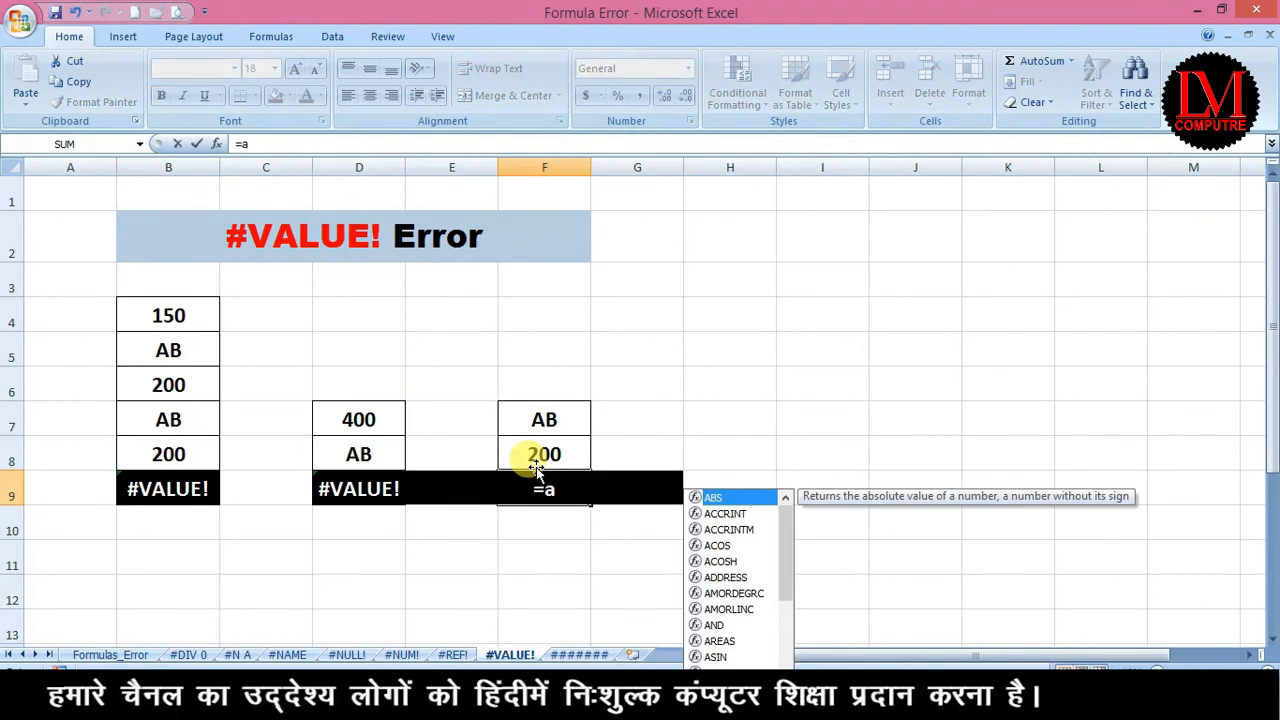
pyautogui.press('Escape')
pyautogui.press('Escape')
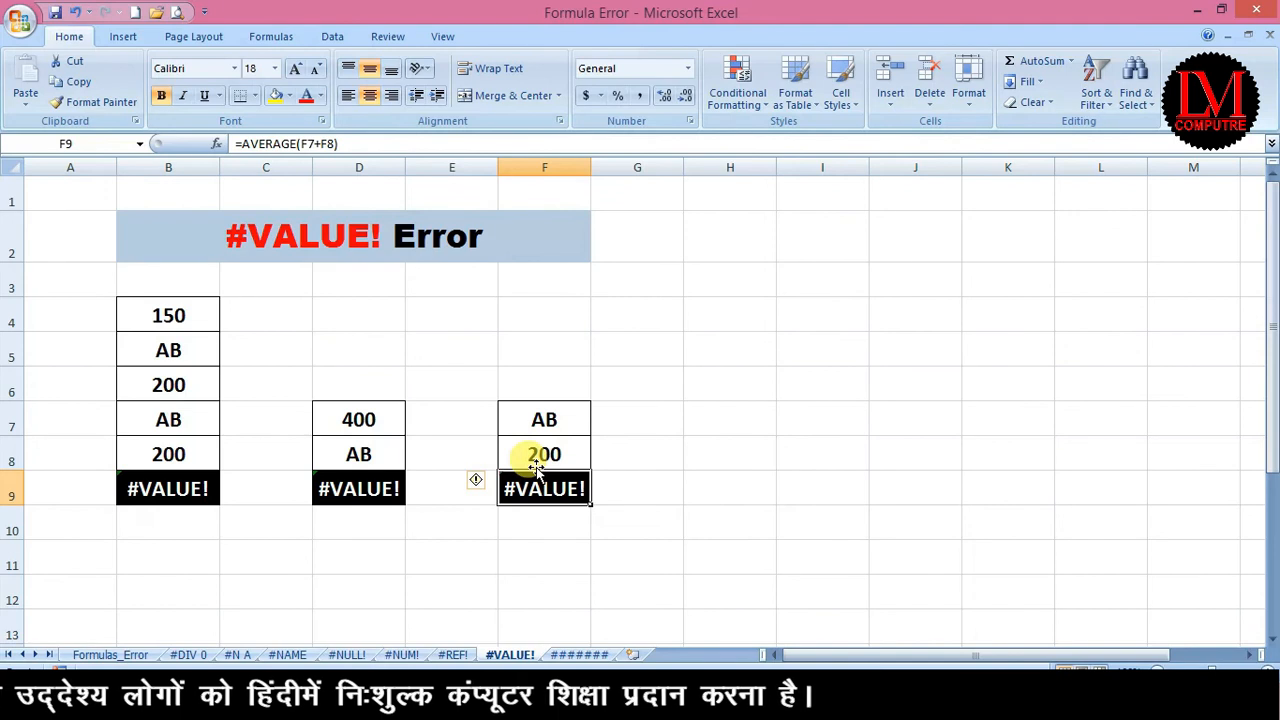
pyautogui.write('=aver')
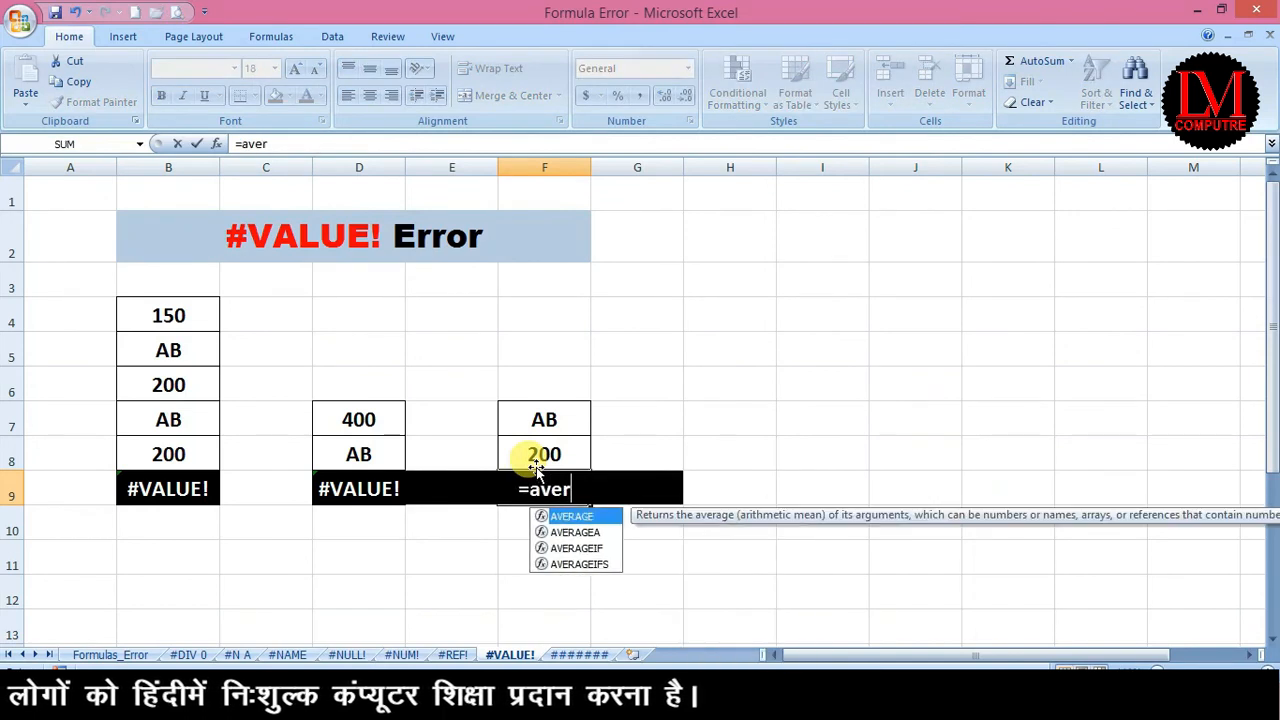
pyautogui.write('age(')
pyautogui.press('Up')
pyautogui.press('Up')
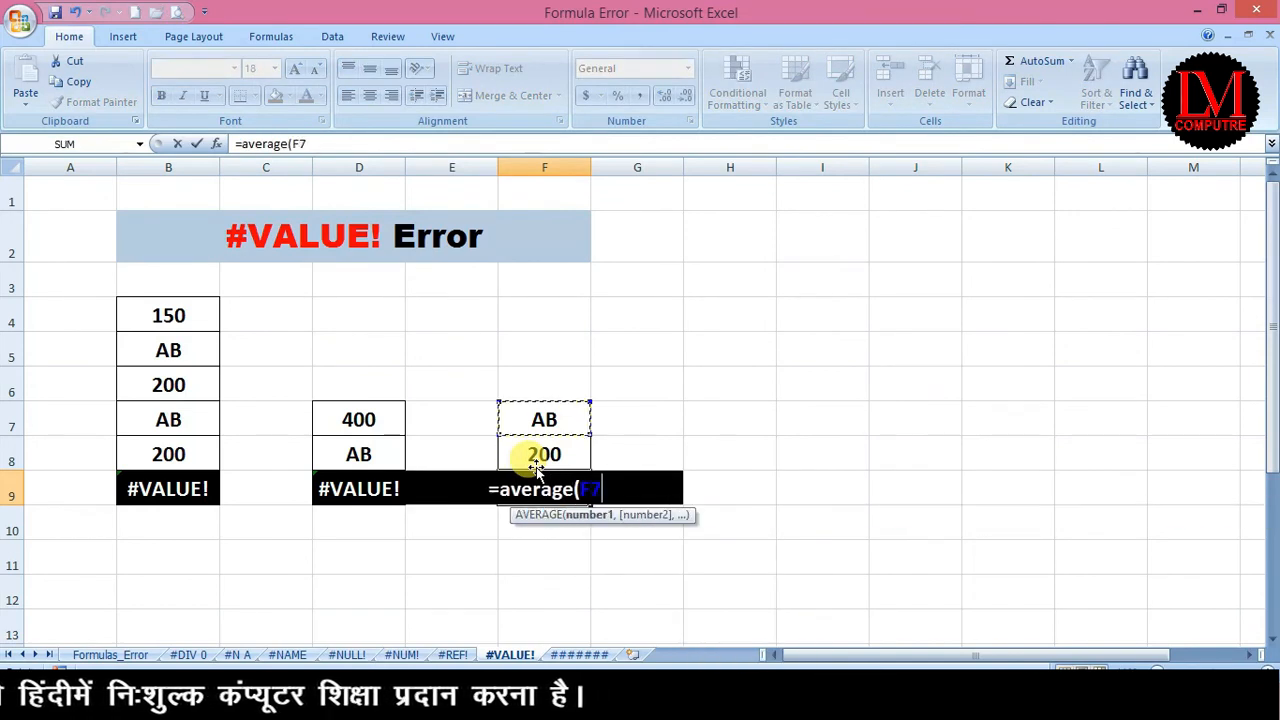
pyautogui.hotkey('shift', 'Down')
pyautogui.write(')')
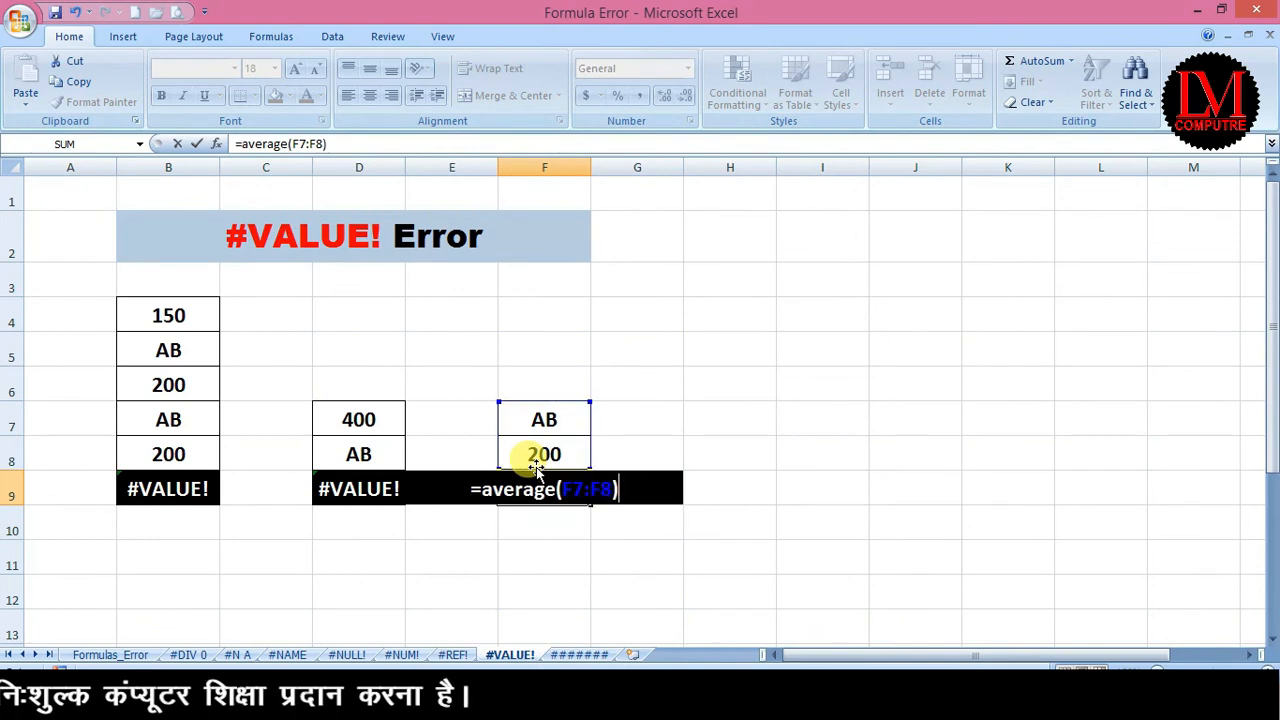
pyautogui.press('Return')
# Change F9 to =AVERAGE(F7+F8) to compare the result.
pyautogui.press('Up')
pyautogui.press('F2')
pyautogui.press('Left')
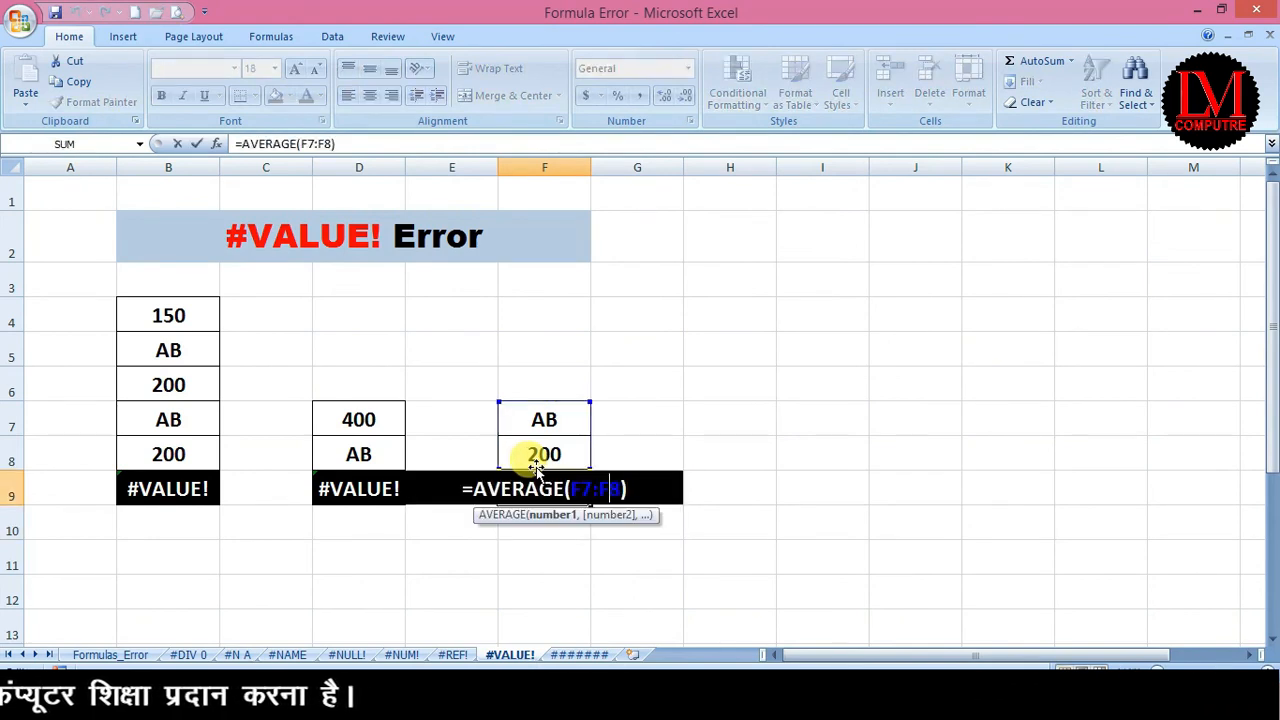
pyautogui.press('BackSpace')
pyautogui.write('+')
pyautogui.press('Return')
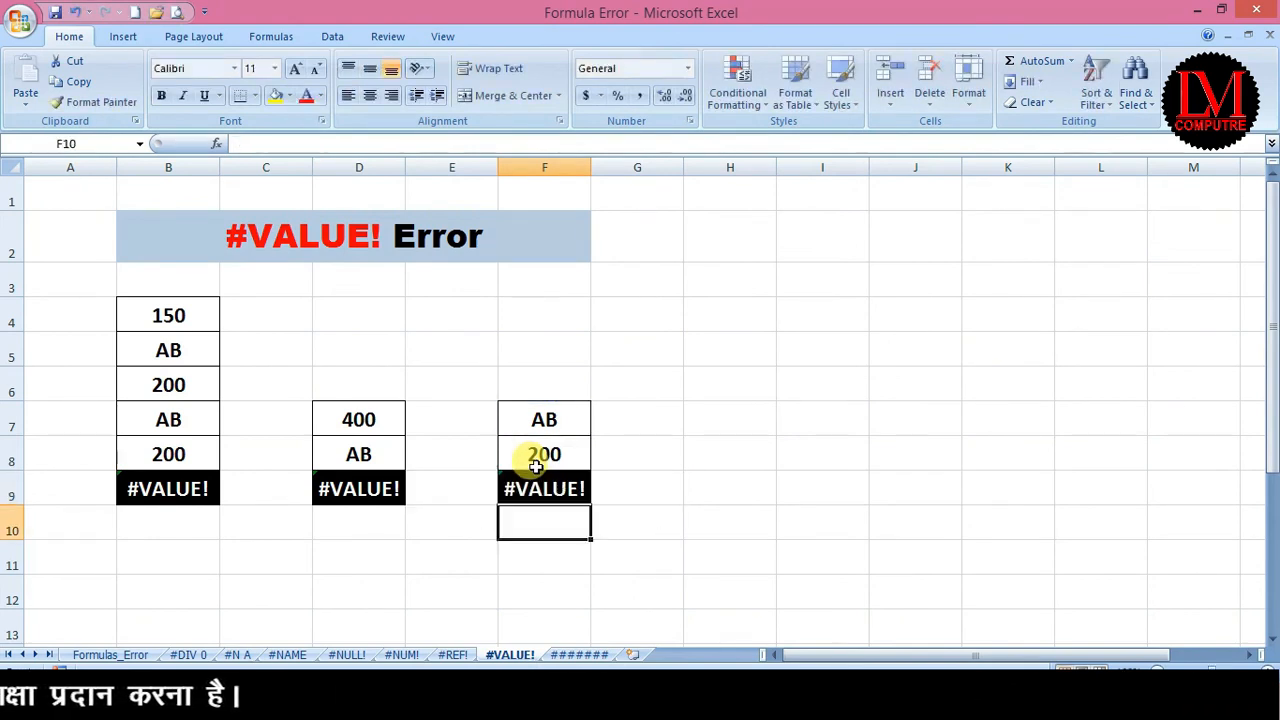
# Restore F9 to =AVERAGE(F7:F8), showing 200.
pyautogui.press('Up')
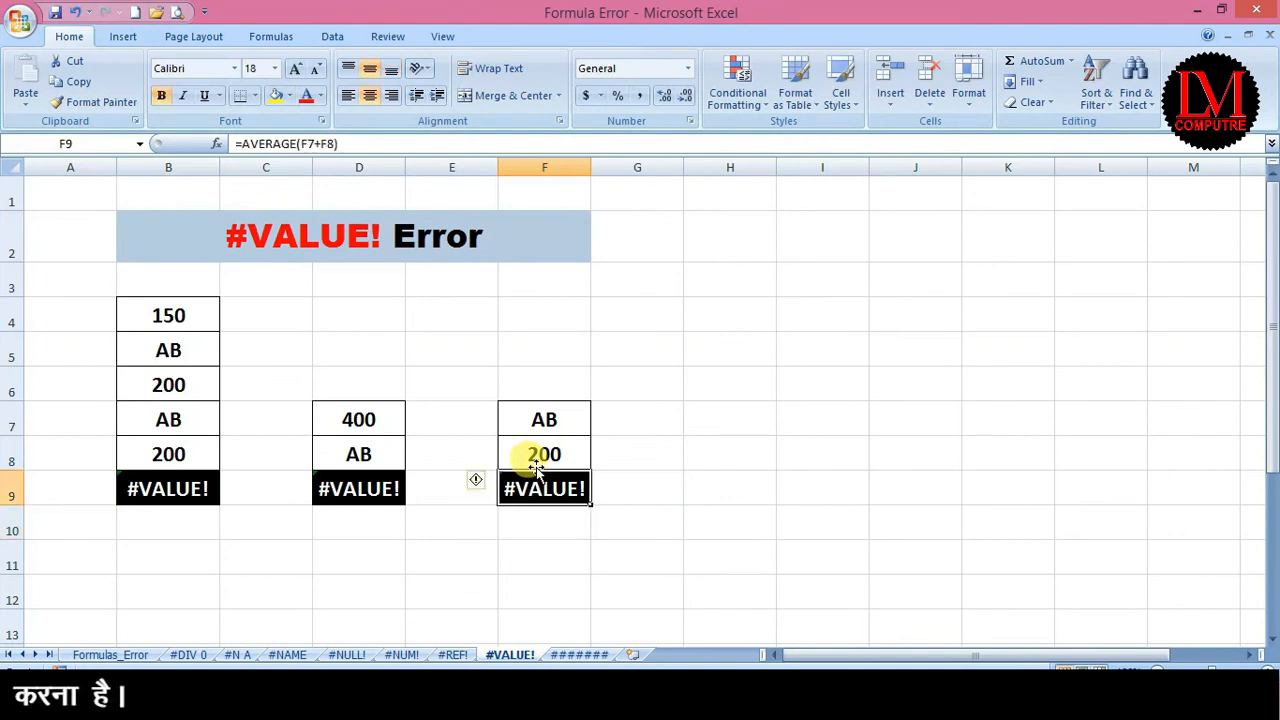
pyautogui.press('F2')
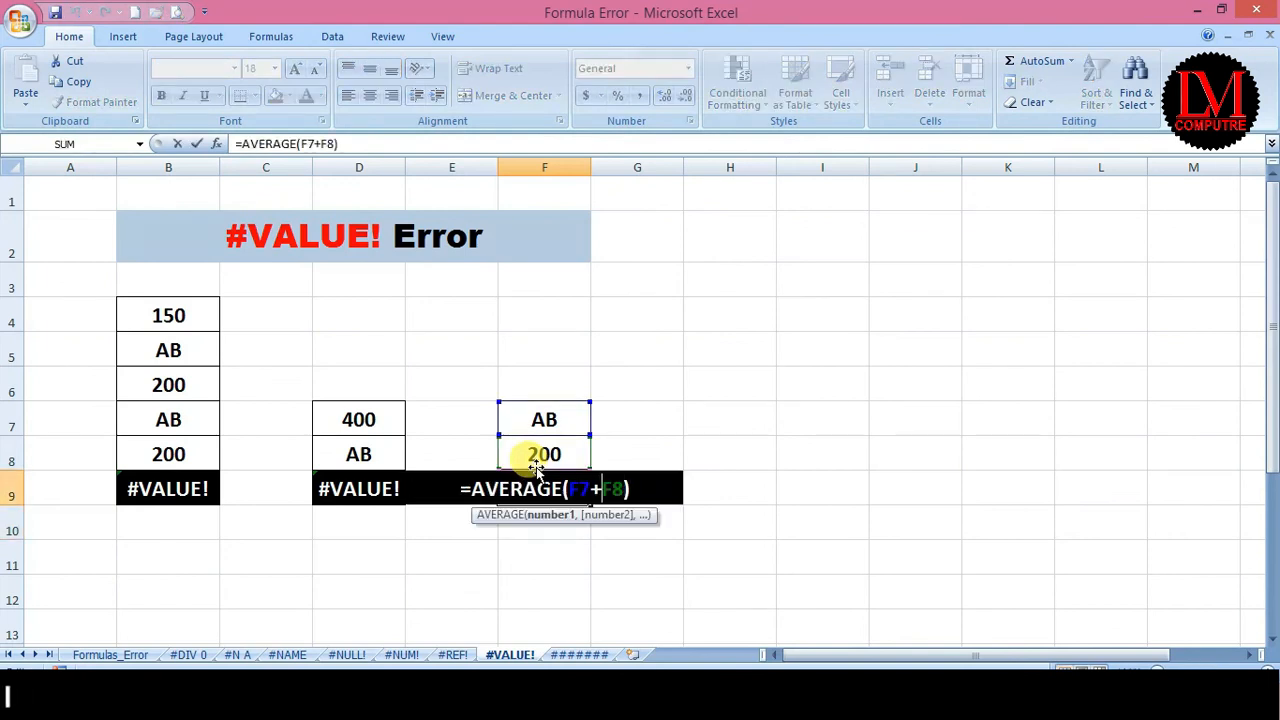
pyautogui.press('BackSpace')
pyautogui.write(':')
pyautogui.press('Return')
pyautogui.press('Up')
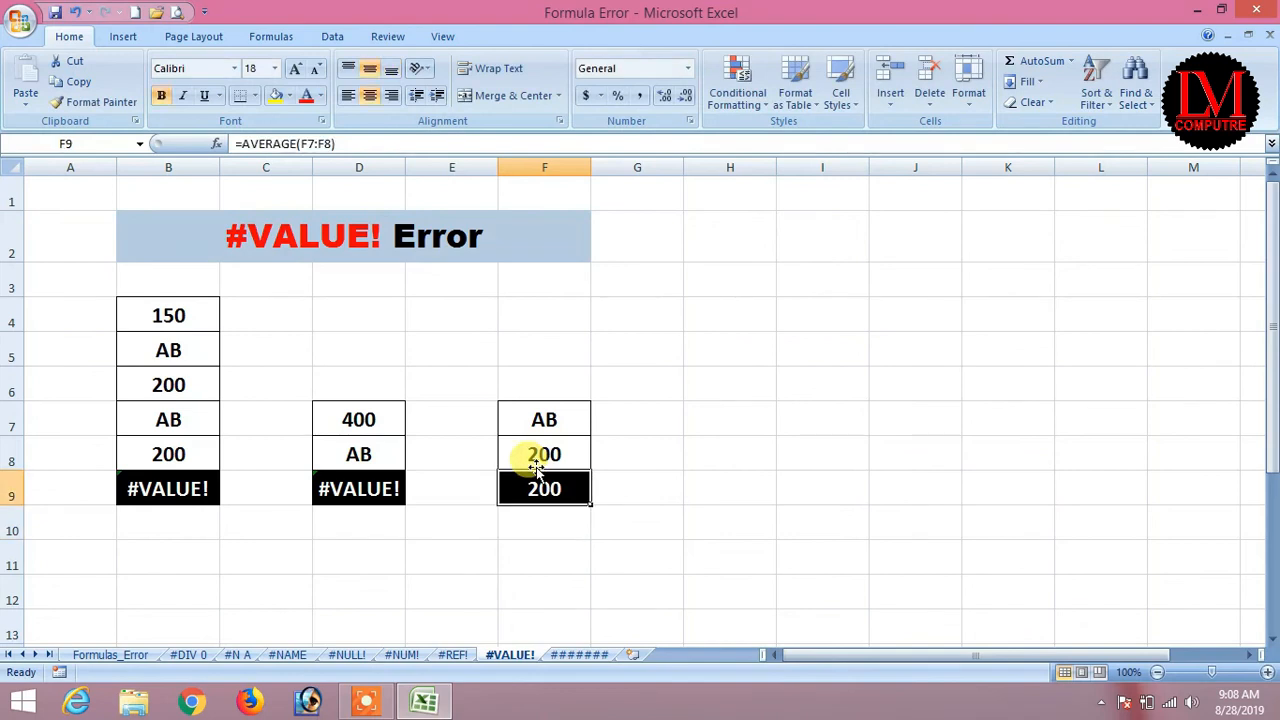
pyautogui.press('Left')
pyautogui.press('Left')
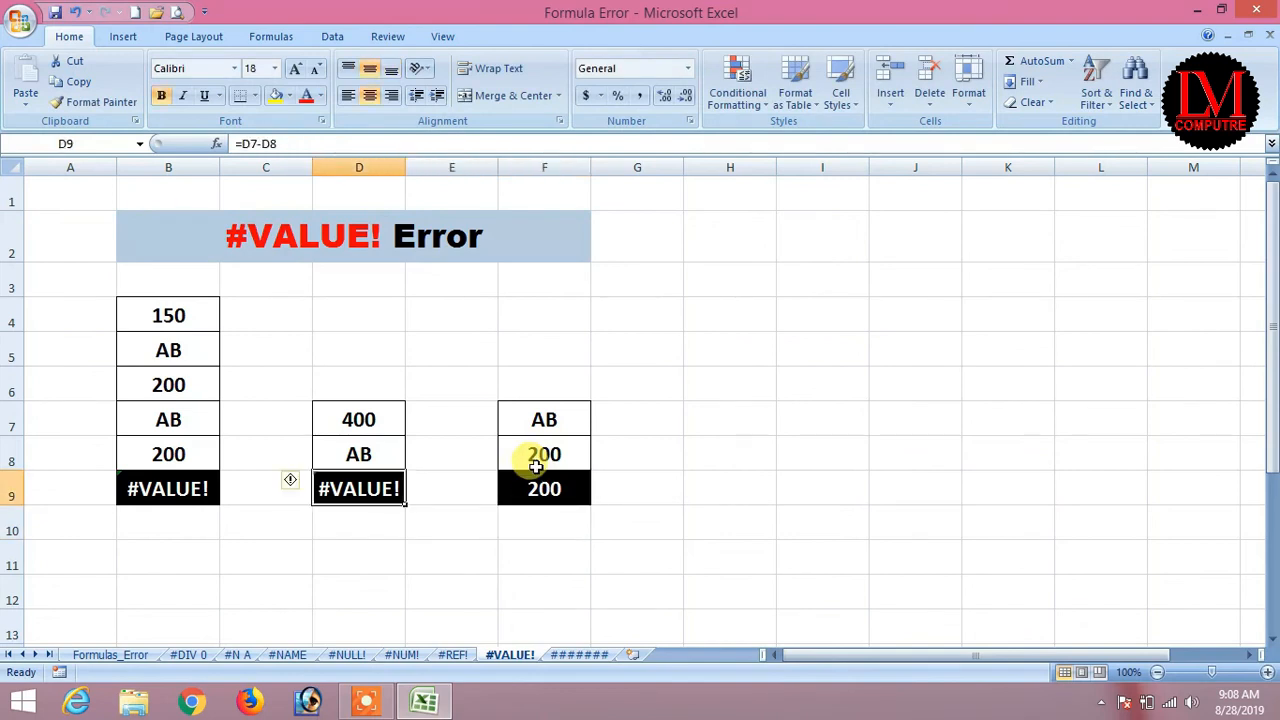
# Test 52 in D8, then undo to bring back AB and D9's #VALUE! error.
pyautogui.press('Up')
pyautogui.write('52')
pyautogui.press('Return')
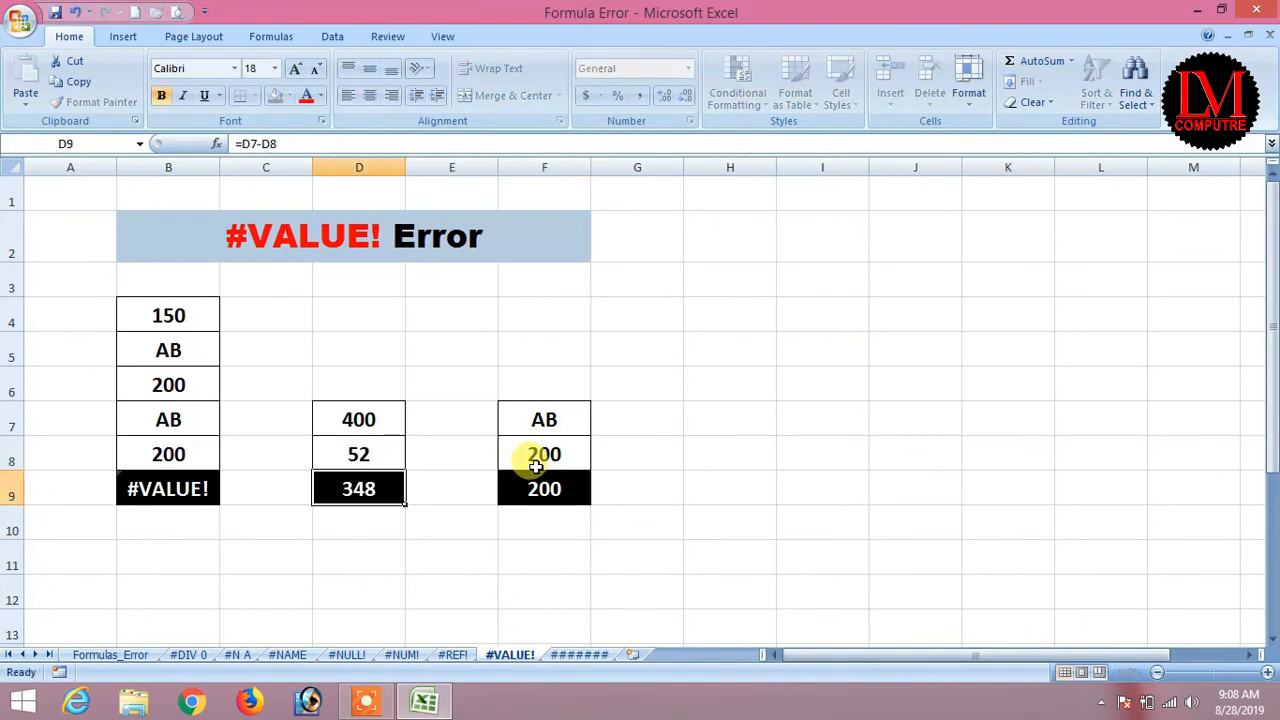
pyautogui.press('Up')
pyautogui.hotkey('ctrl', 'z')
pyautogui.press('Down')
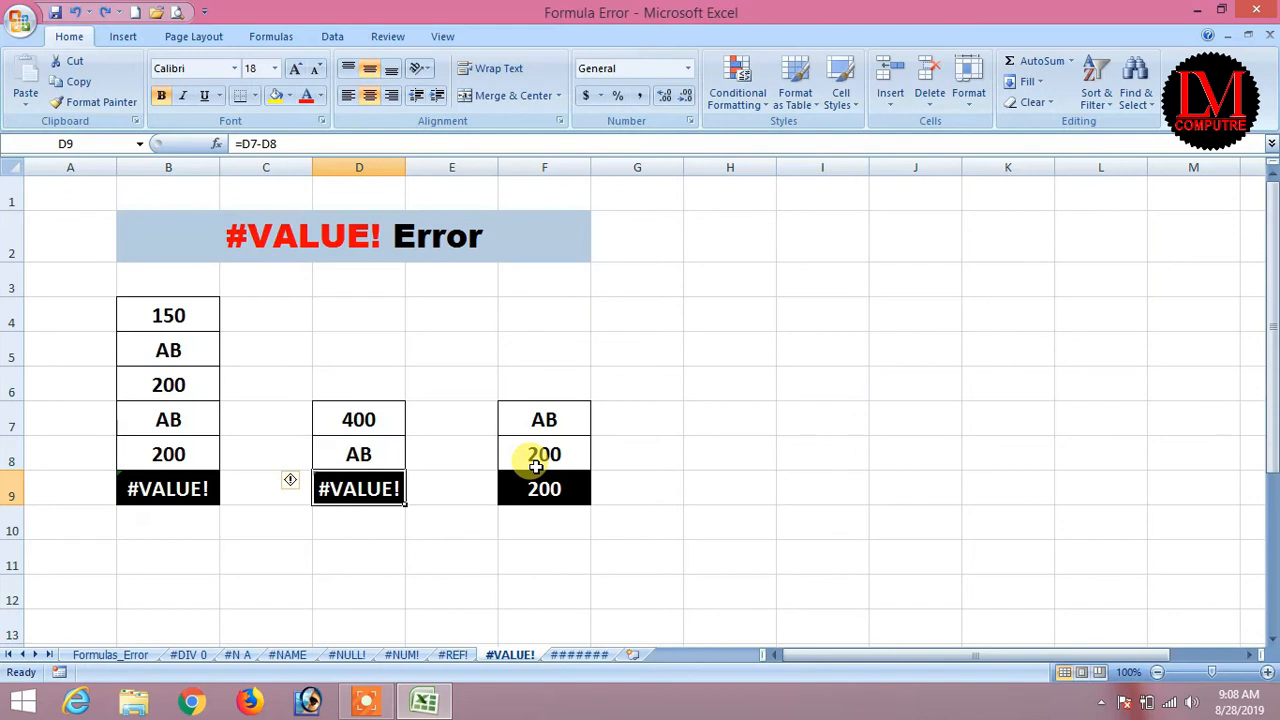
# Enter 35 in D8 so D9 shows 365, then check B9's formula.
pyautogui.press('Up')
pyautogui.write('35')
pyautogui.press('Return')
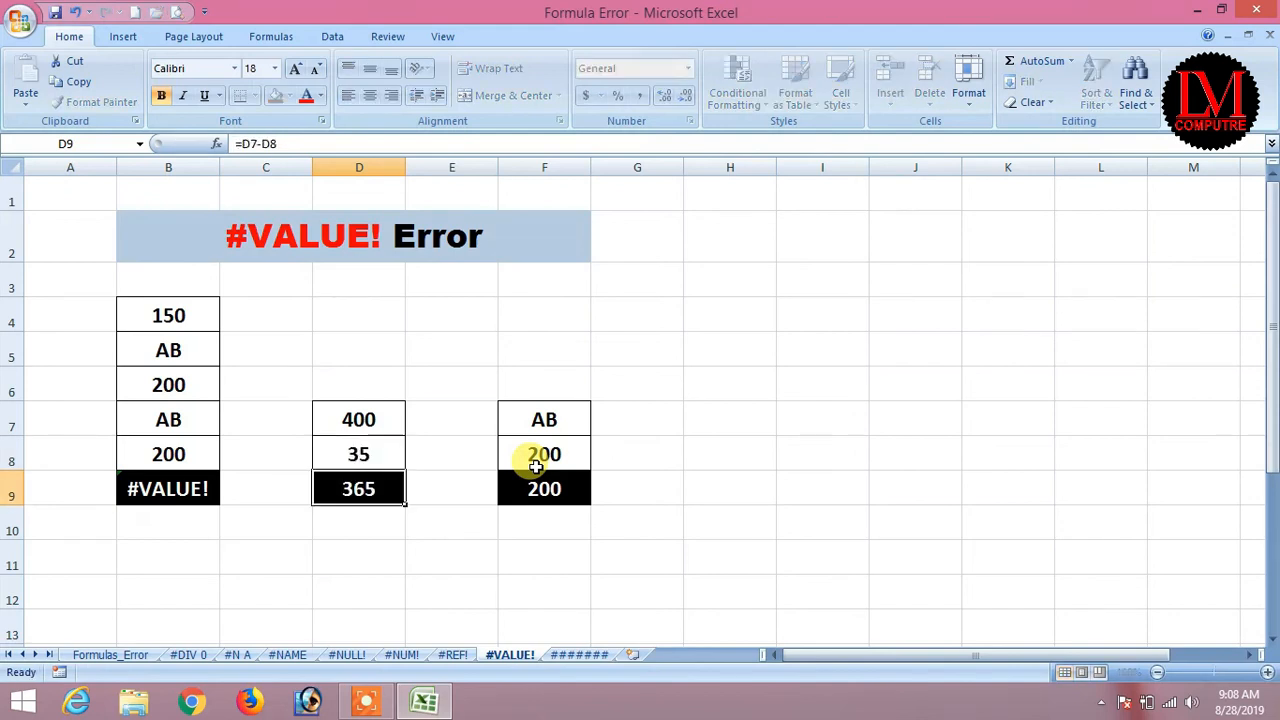
pyautogui.press('Up')
pyautogui.press('Left')
pyautogui.press('Left')
pyautogui.press('Down')
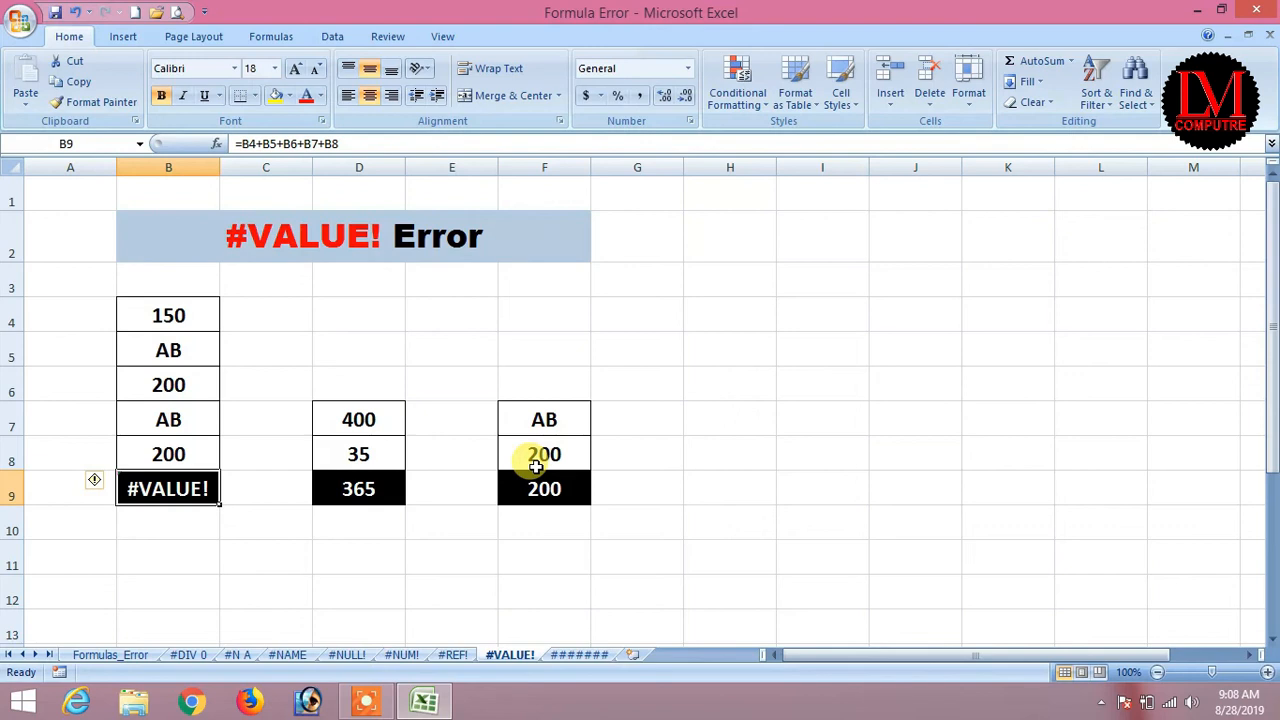
pyautogui.press('Up')
pyautogui.press('Up')
pyautogui.press('Up')
pyautogui.press('Up')
pyautogui.press('Down')
pyautogui.press('Down')
pyautogui.press('Down')
pyautogui.press('Down')
# Enter =SUM(B4:B8) in B9 to total column B, showing 550.
pyautogui.write('=sum(')
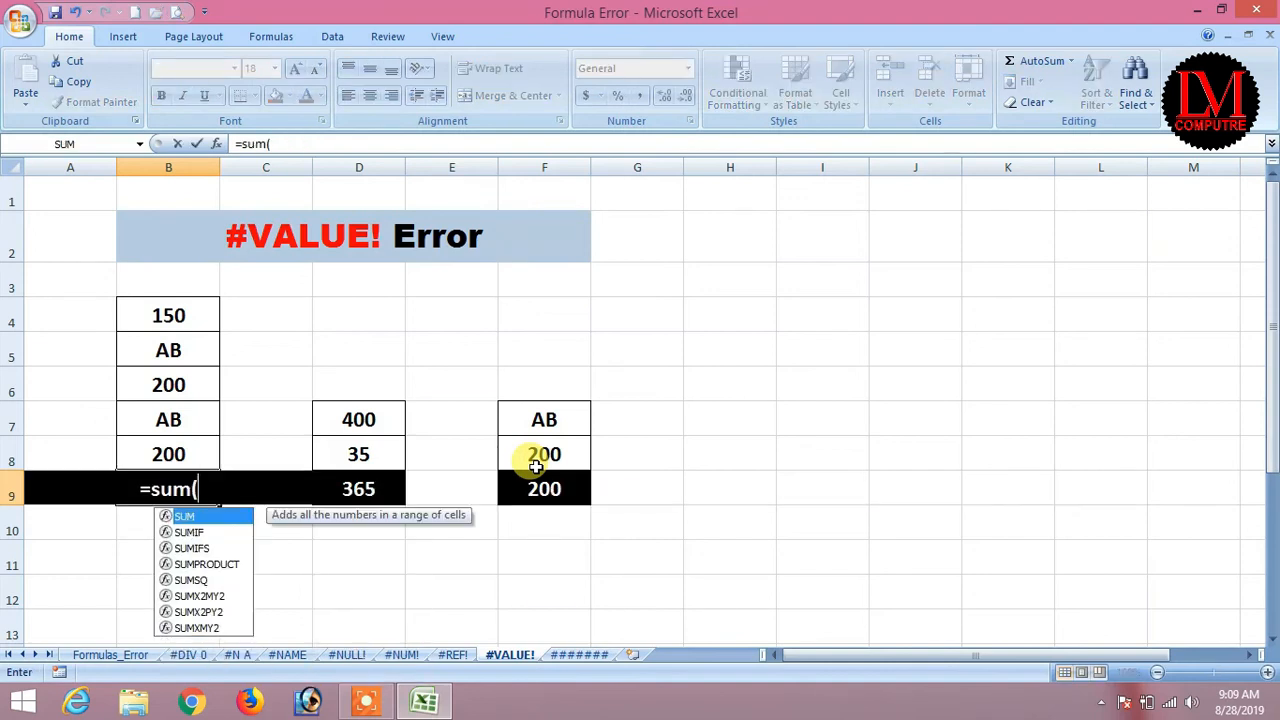
pyautogui.press('Up')
pyautogui.press('Up')
pyautogui.press('Up')
pyautogui.press('Up')
pyautogui.press('Up')
pyautogui.hotkey('shift', 'Down')
pyautogui.hotkey('shift', 'Down')
pyautogui.hotkey('shift', 'Down')
pyautogui.hotkey('shift', 'Down')
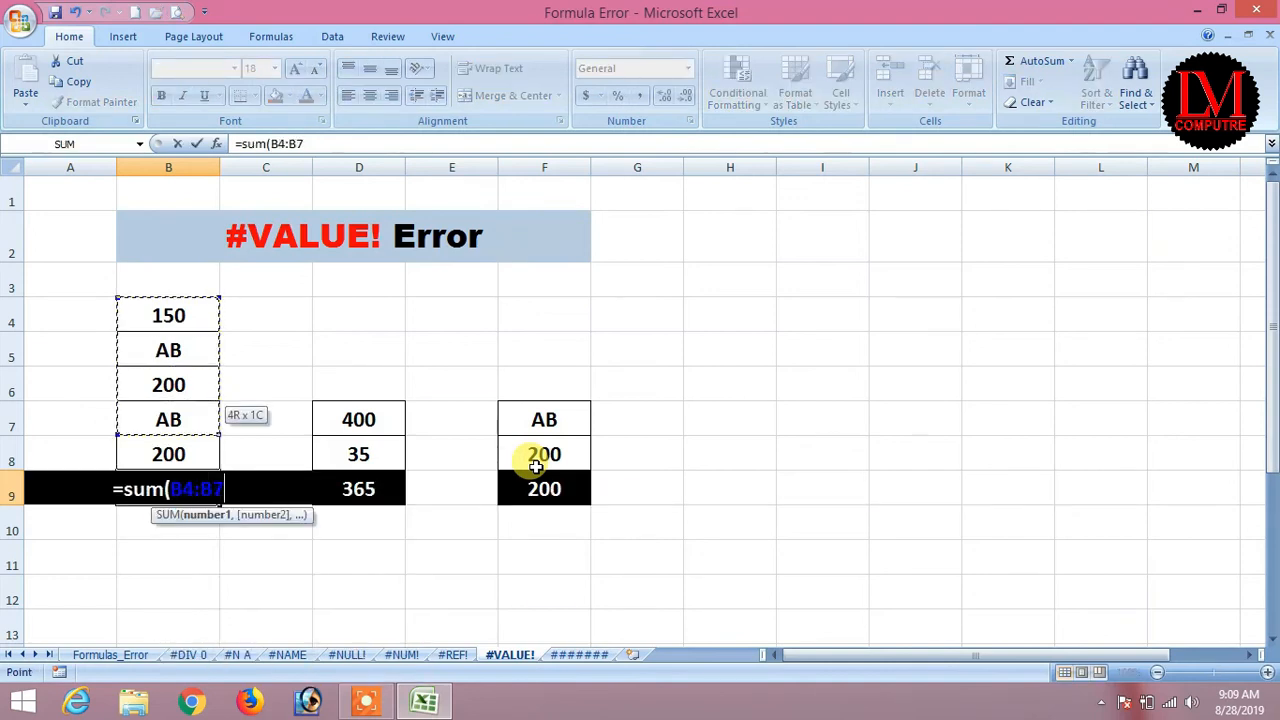
pyautogui.press('Return')
pyautogui.press('Up')
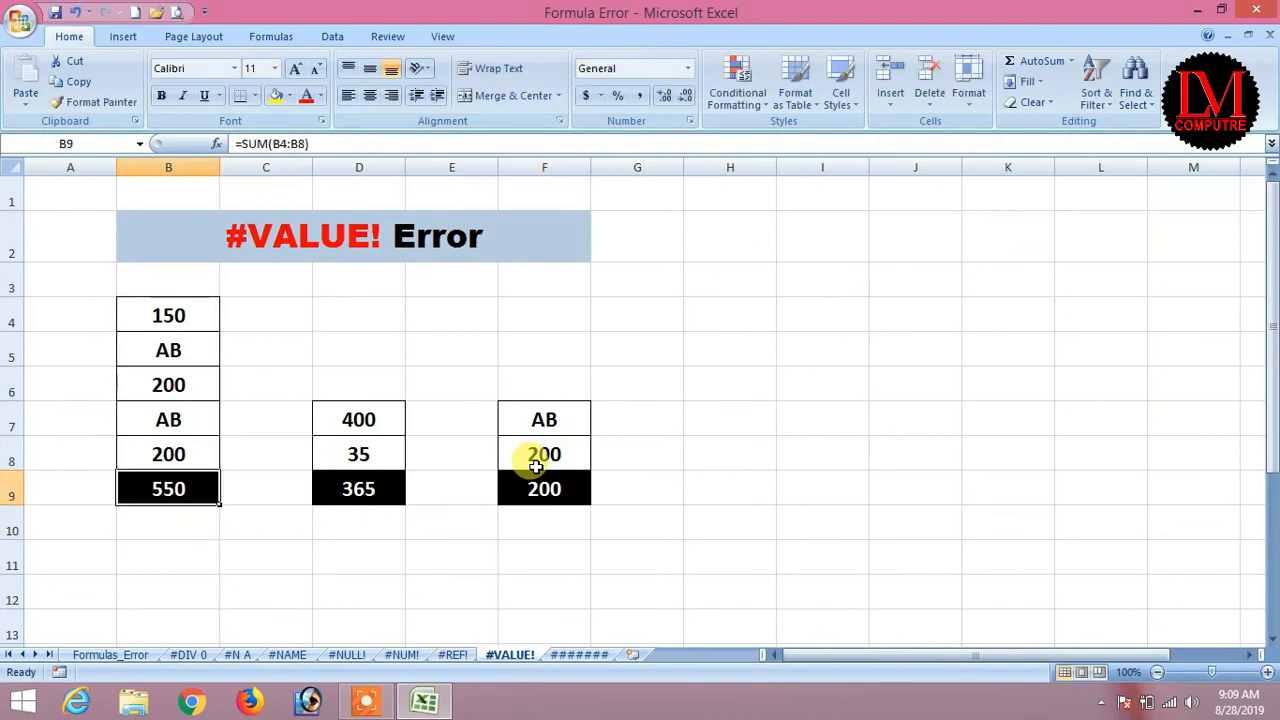
pyautogui.press('Down')
# Replace the AB text in B5 with 100.
pyautogui.press('Up')
pyautogui.press('Up')
pyautogui.press('Up')
pyautogui.press('Up')
pyautogui.press('Up')
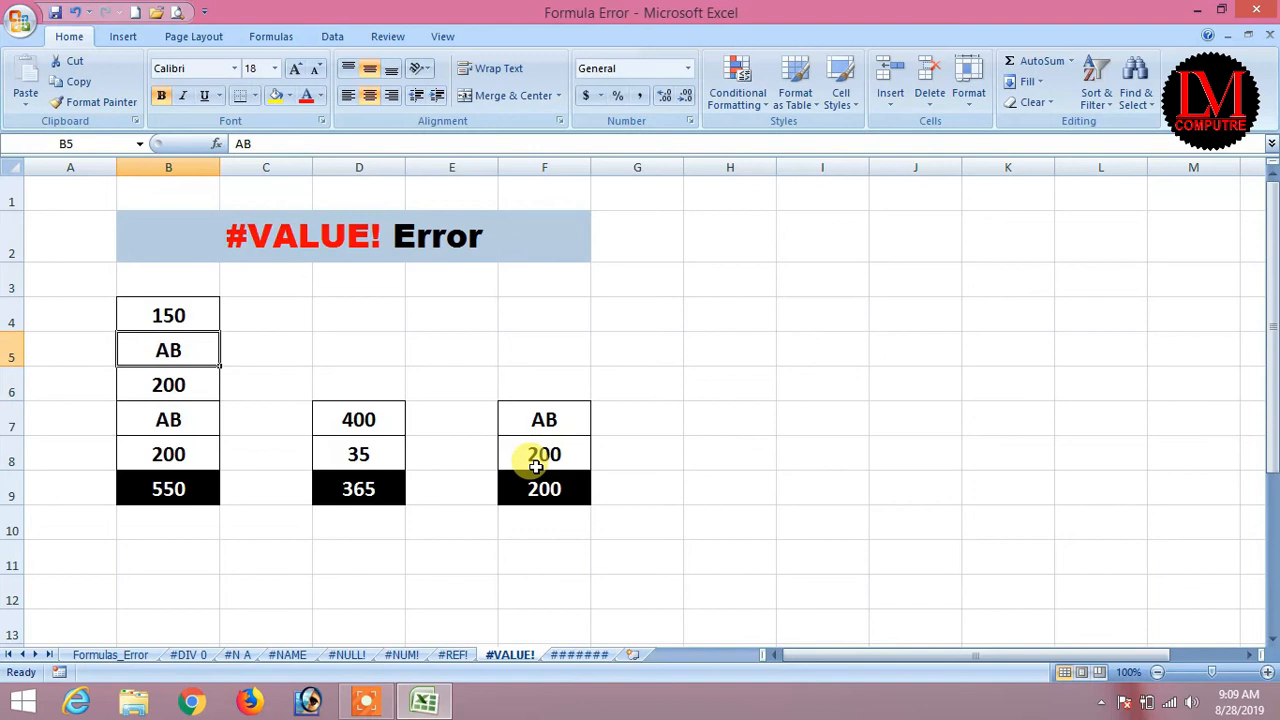
pyautogui.write('100')
pyautogui.press('Return')
pyautogui.press('Down')
pyautogui.press('Down')
pyautogui.press('Down')
pyautogui.press('Up')
# Confirm B9 now totals 650, then move on to the ####### error sheet.
pyautogui.press('Down')
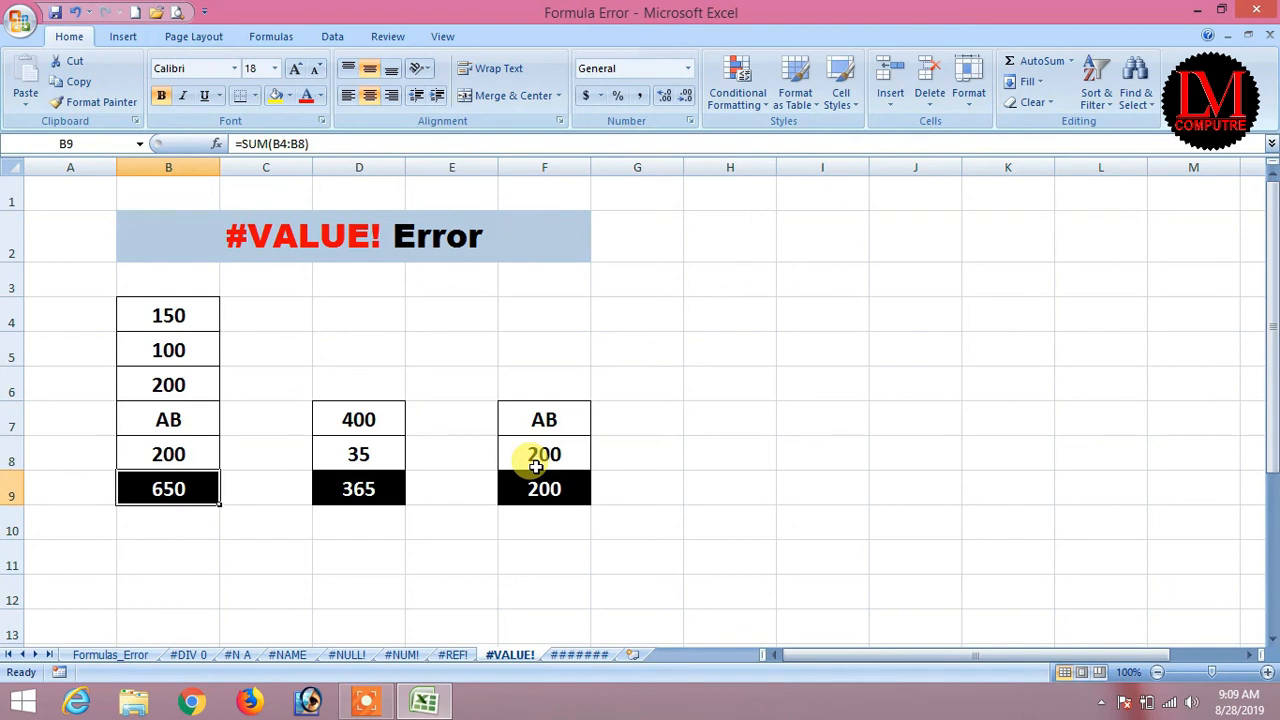
pyautogui.press('Up')
pyautogui.press('Down')
pyautogui.click(107, 655)
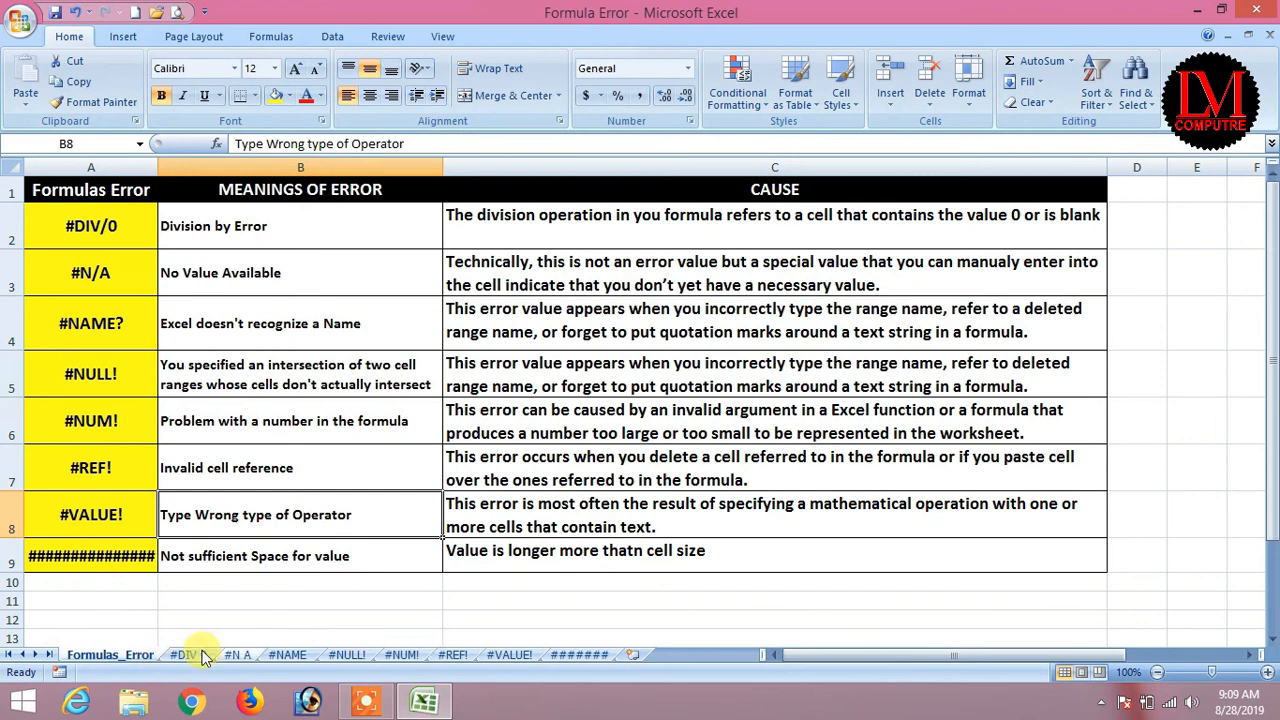
pyautogui.click(580, 655)
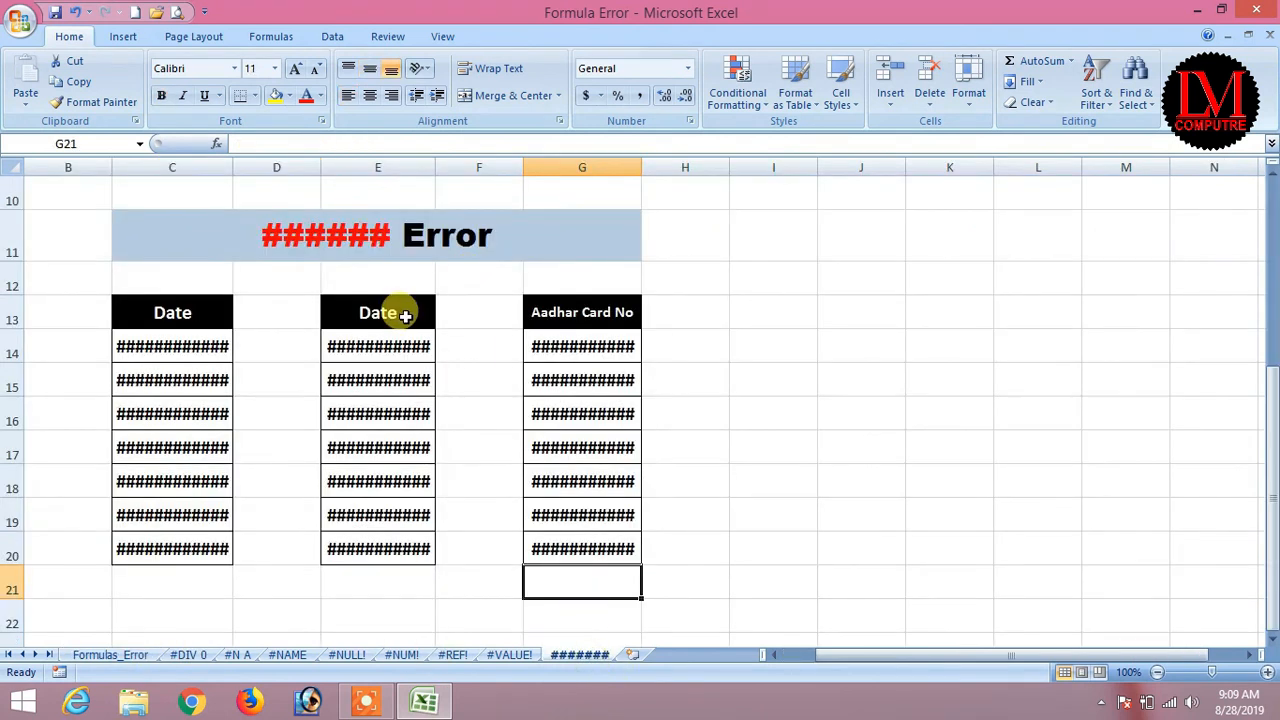
# Select the hashed dates in C14:C20 and E14:E20 and the card numbers in G14:G20.
pyautogui.click(200, 320)
pyautogui.moveTo(180, 363); pyautogui.dragTo(194, 549)
pyautogui.moveTo(400, 340); pyautogui.dragTo(380, 549)
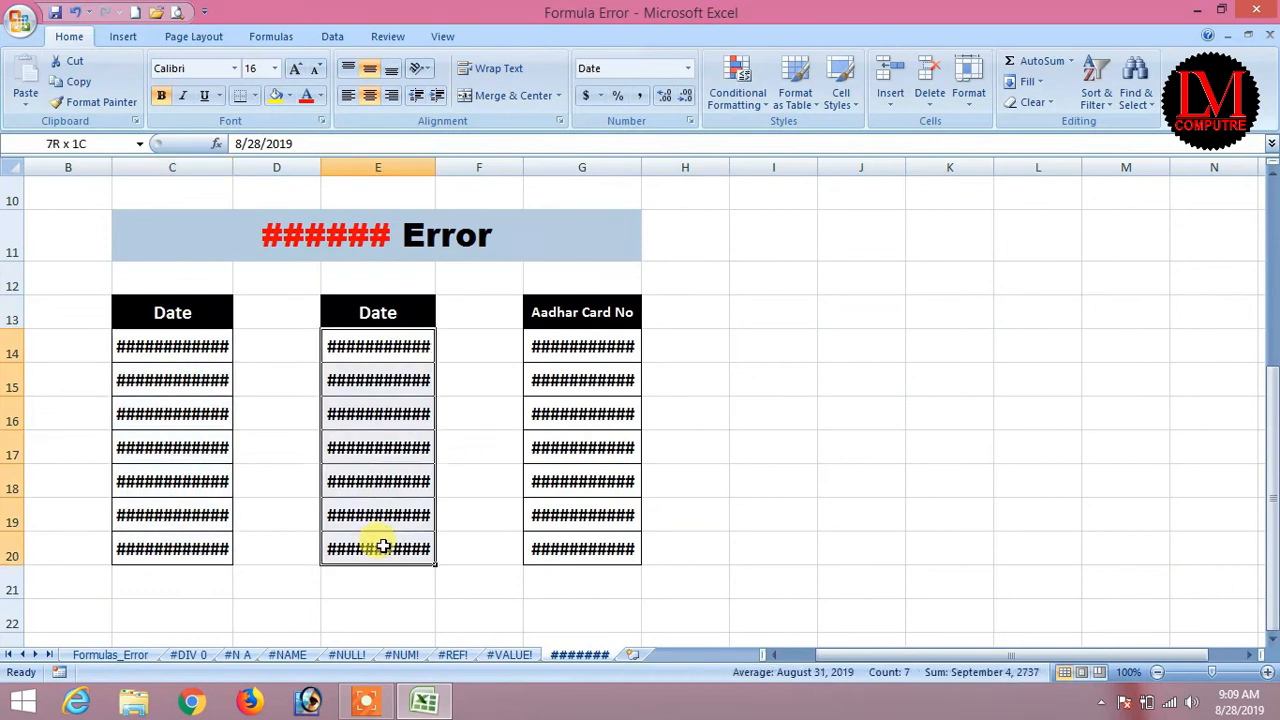
pyautogui.moveTo(596, 340); pyautogui.dragTo(580, 540)
pyautogui.click(182, 350)
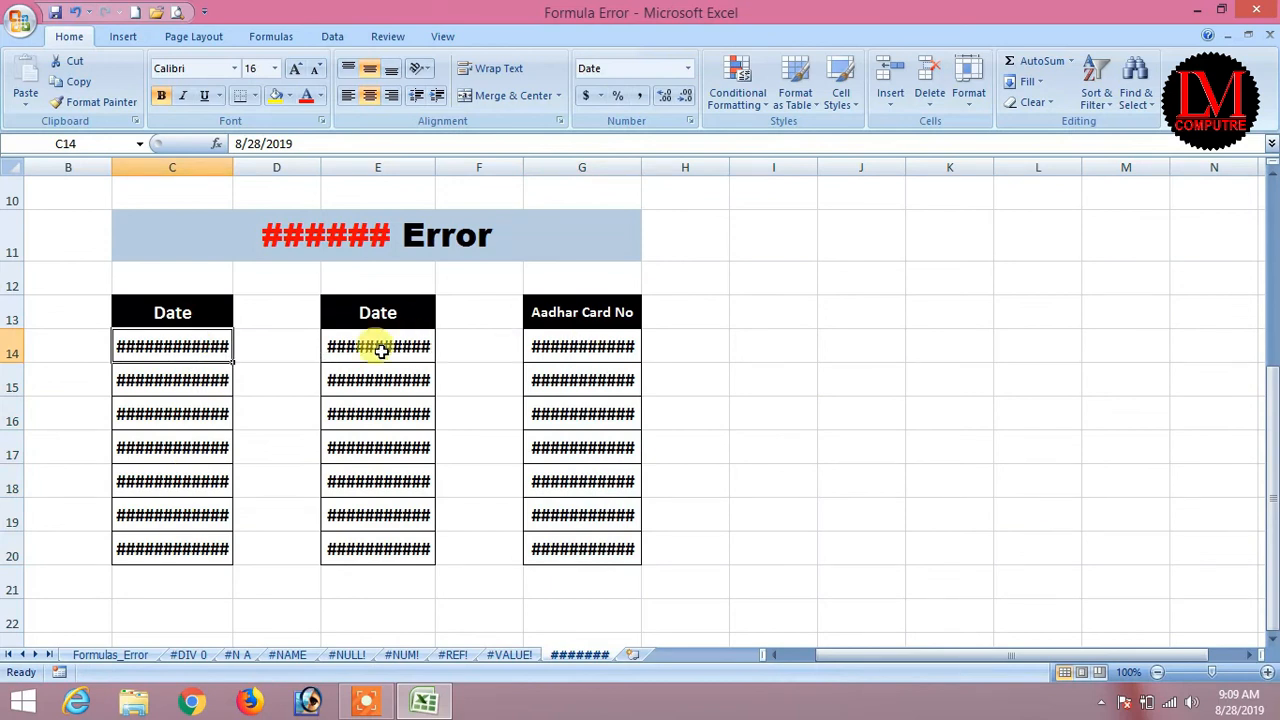
# Widen Date columns C and E until the full dates display.
pyautogui.moveTo(234, 167); pyautogui.dragTo(381, 167)
pyautogui.click(365, 168)
pyautogui.click(240, 160)
pyautogui.click(523, 405)
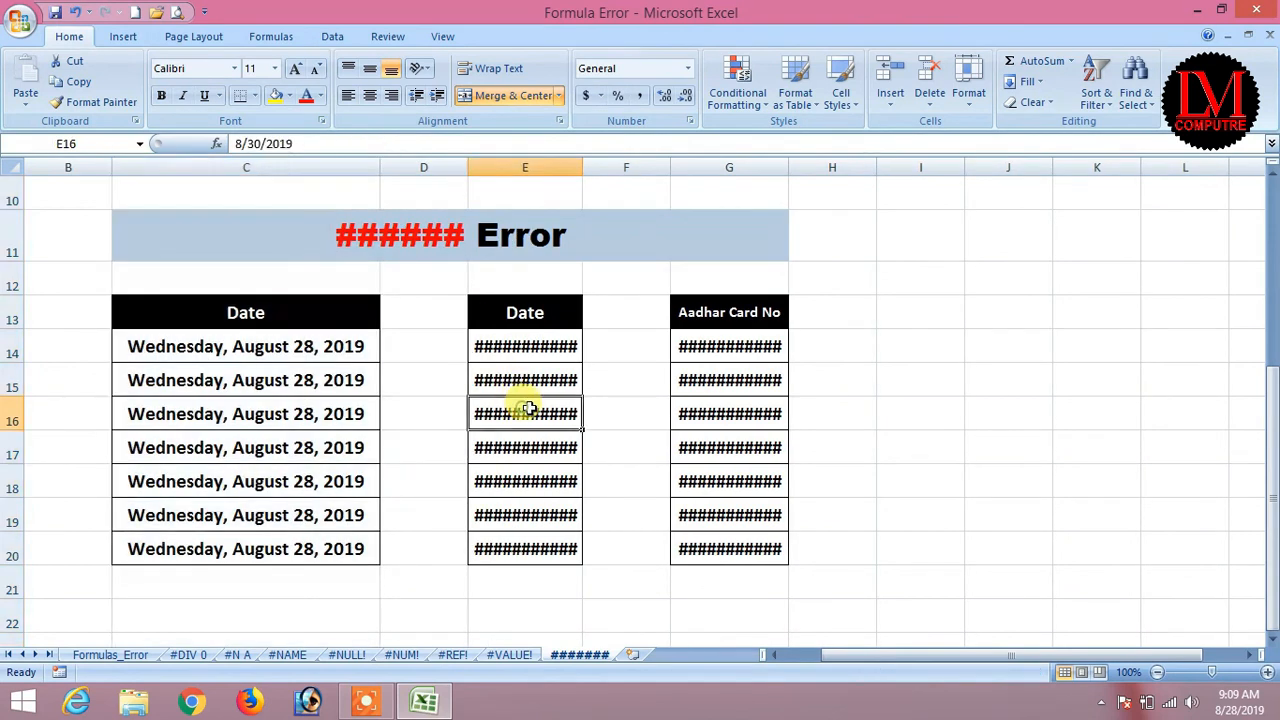
pyautogui.moveTo(582, 164); pyautogui.dragTo(641, 162)
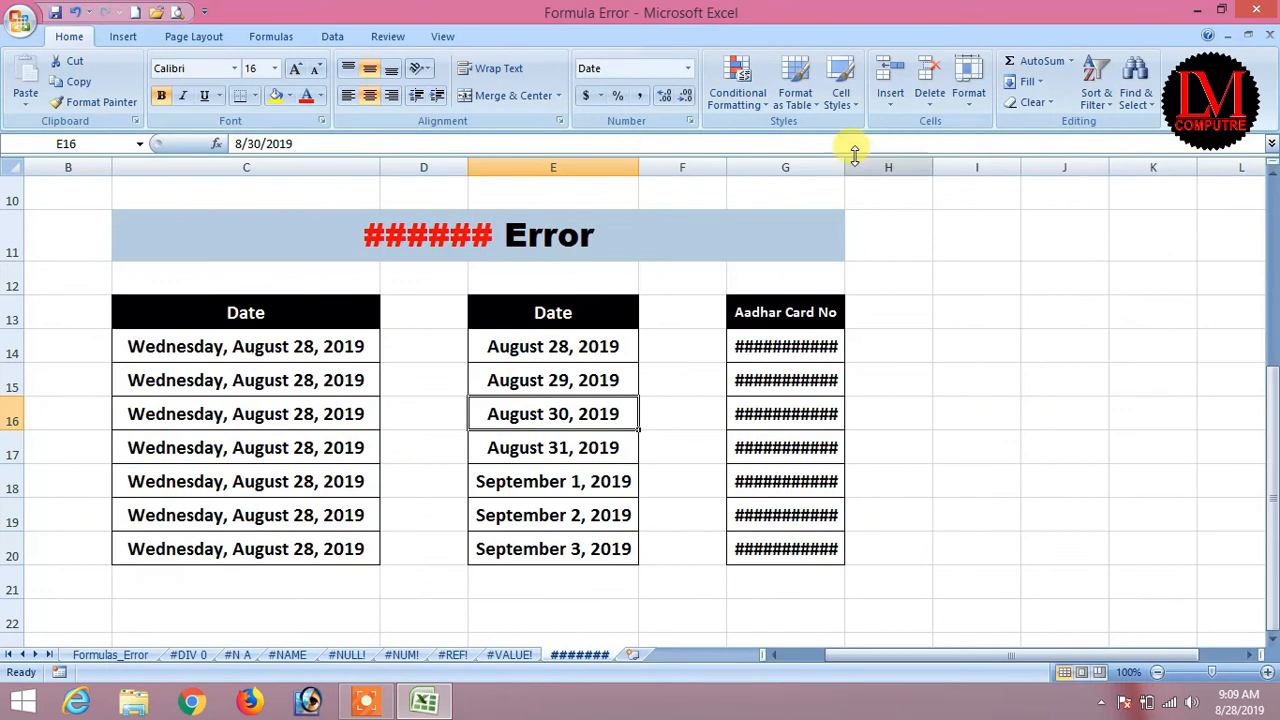
# AutoFit column G so the Aadhar card numbers show in full.
pyautogui.moveTo(845, 166); pyautogui.dragTo(894, 171)
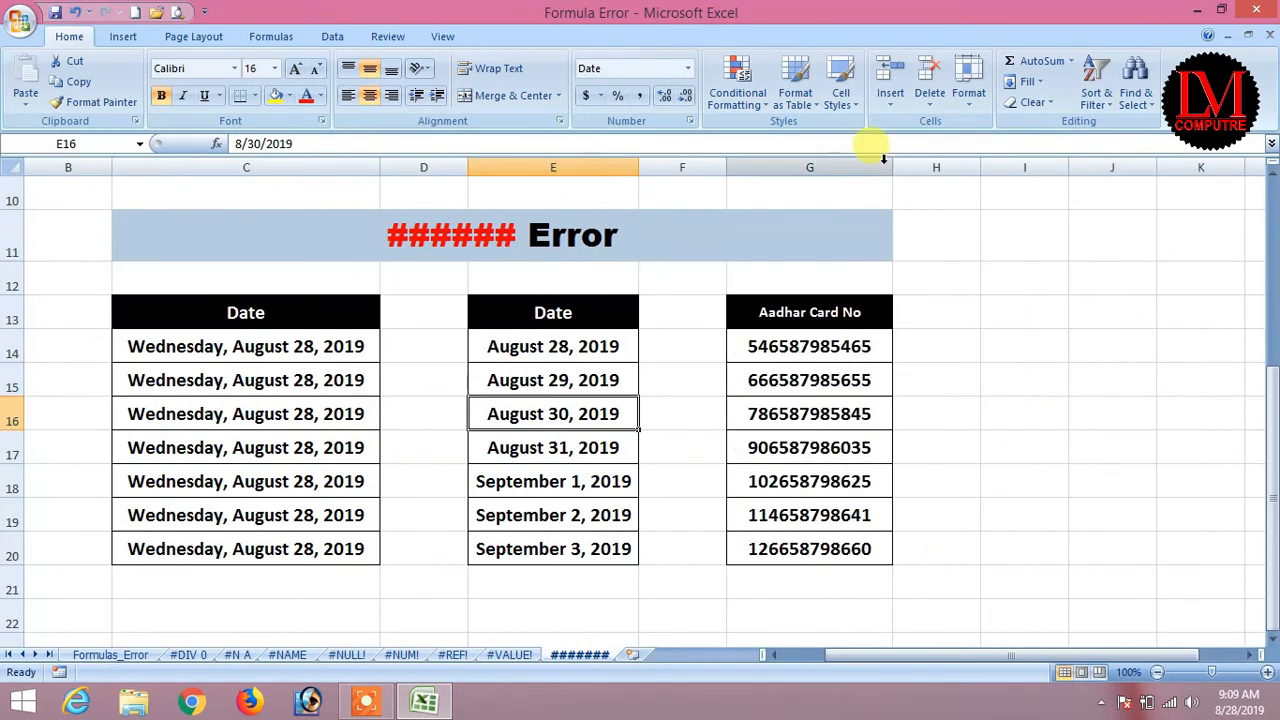
pyautogui.hotkey('ctrl', 'z')
pyautogui.doubleClick(842, 168)
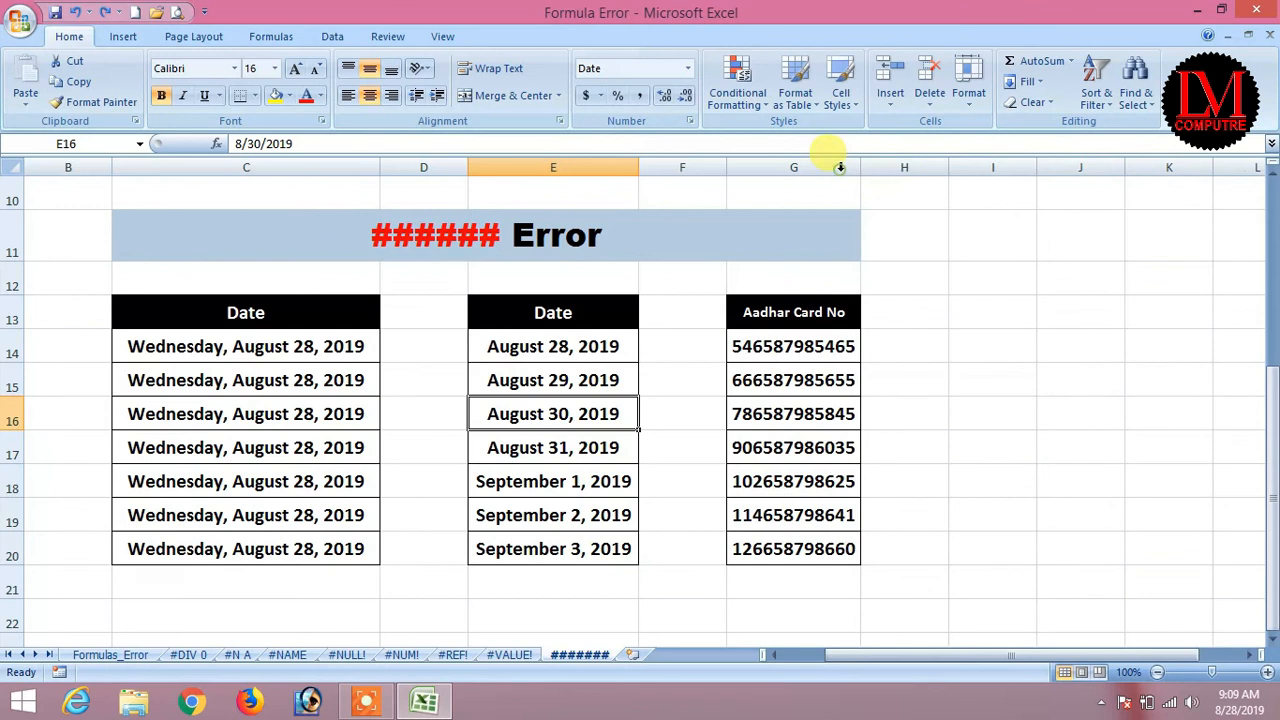
pyautogui.moveTo(790, 555); pyautogui.dragTo(782, 367)
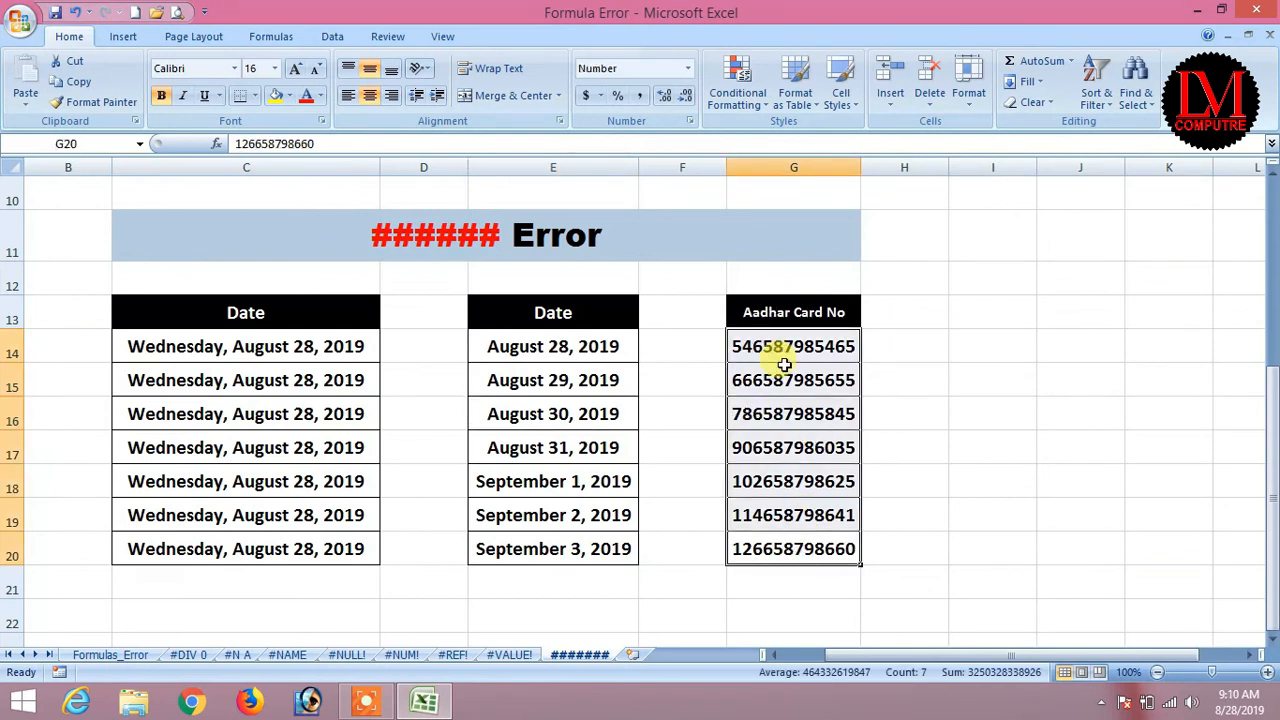
pyautogui.moveTo(485, 346); pyautogui.dragTo(491, 552)
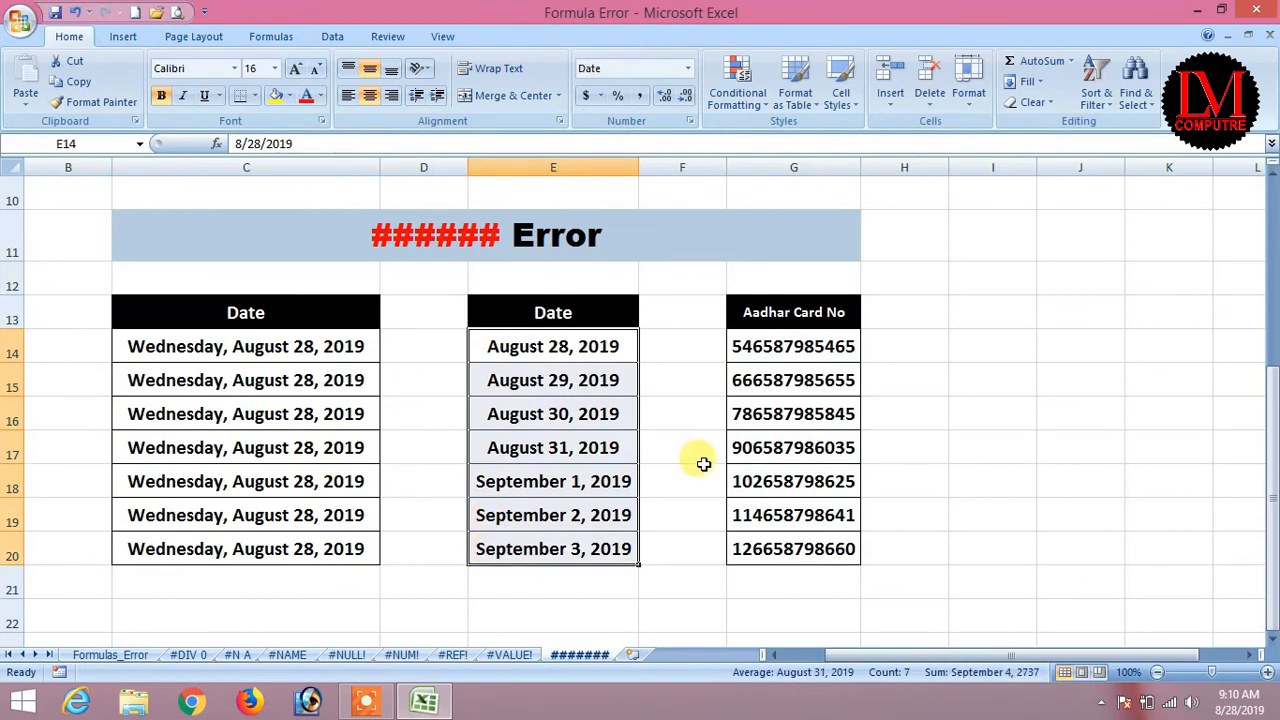
# Step back through the error sheet tabs, past #NAME, to the Formulas_Error overview sheet.
pyautogui.click(100, 658)
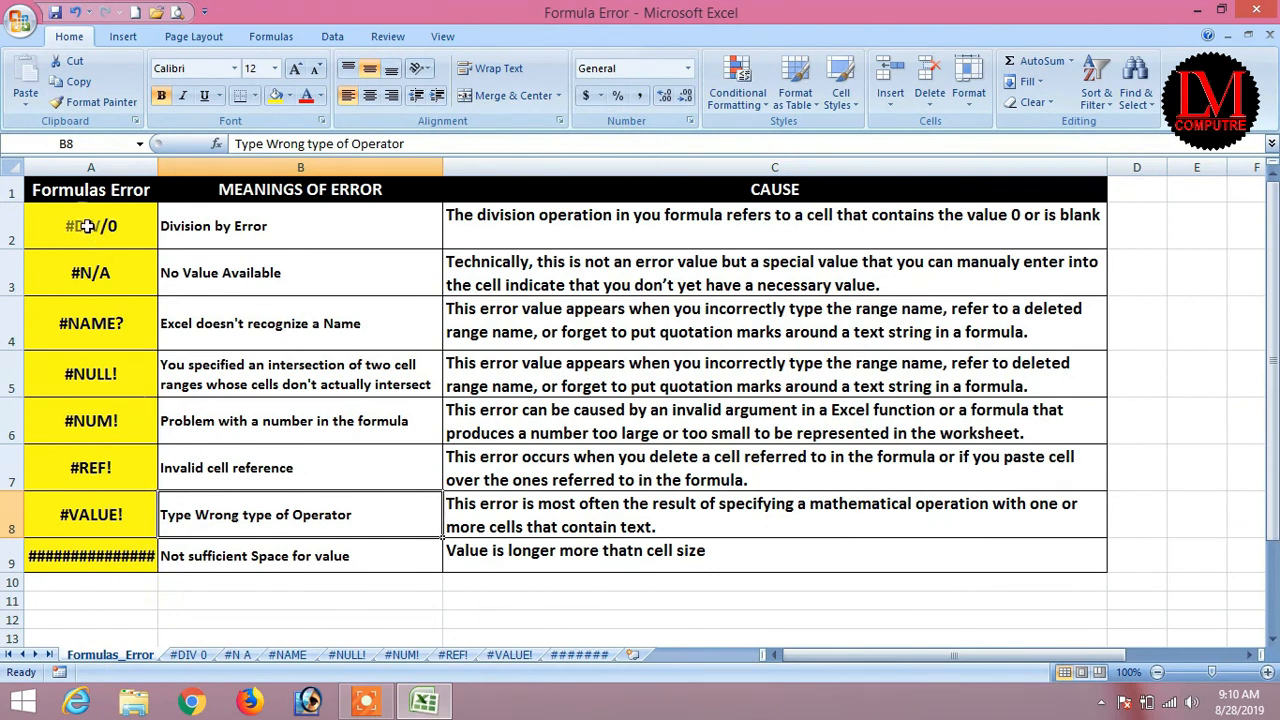
pyautogui.click(577, 655)
pyautogui.click(510, 657)
pyautogui.click(452, 657)
pyautogui.click(401, 657)
pyautogui.click(347, 657)
pyautogui.click(287, 657)
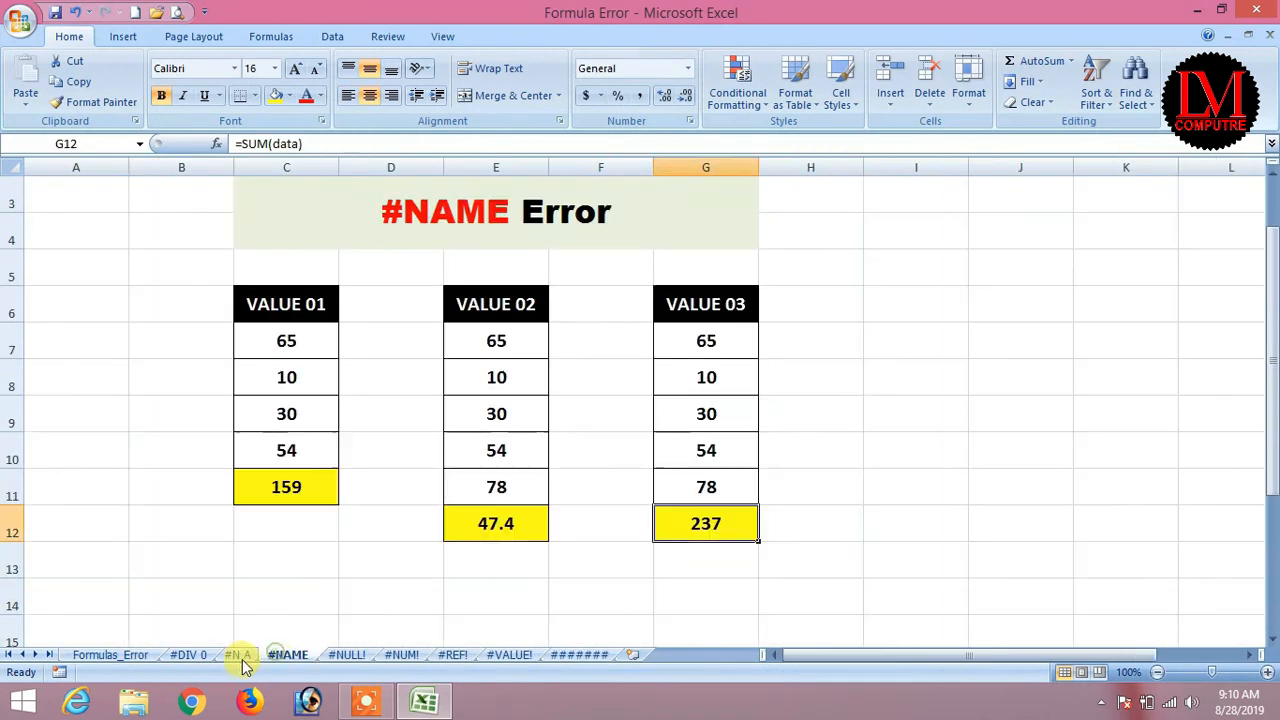
pyautogui.click(239, 657)
pyautogui.click(188, 657)
pyautogui.click(112, 656)
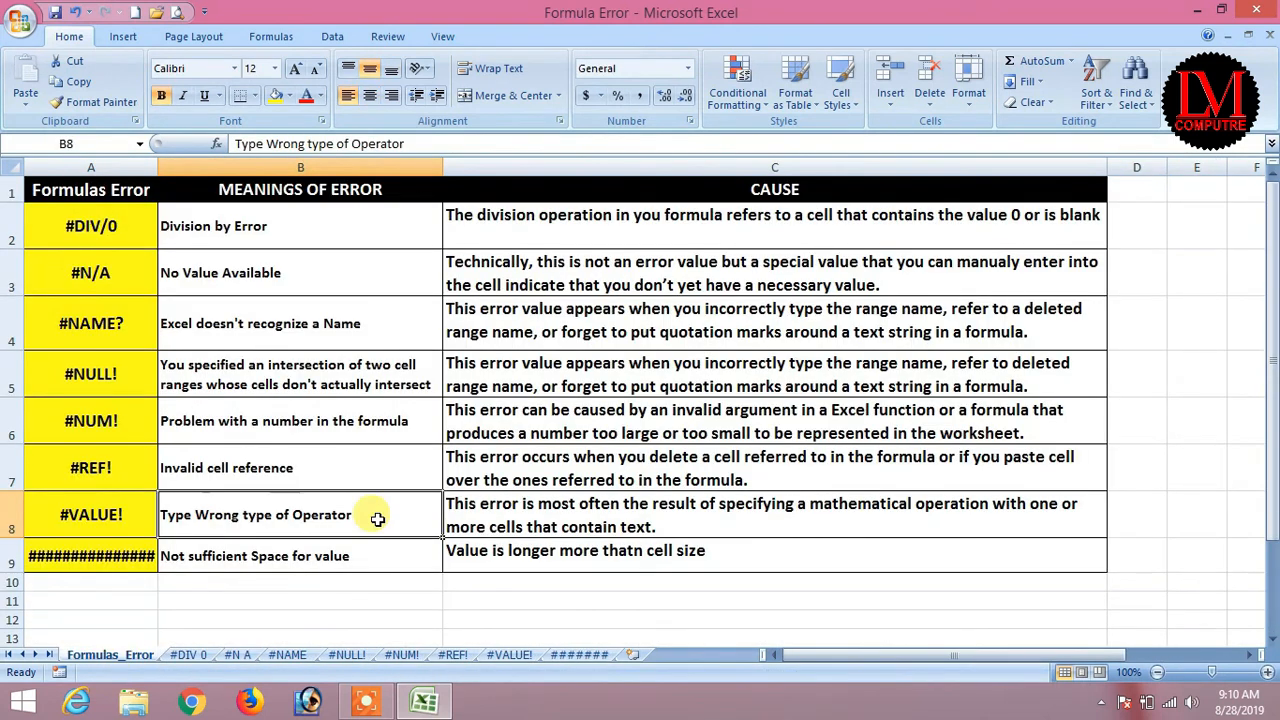